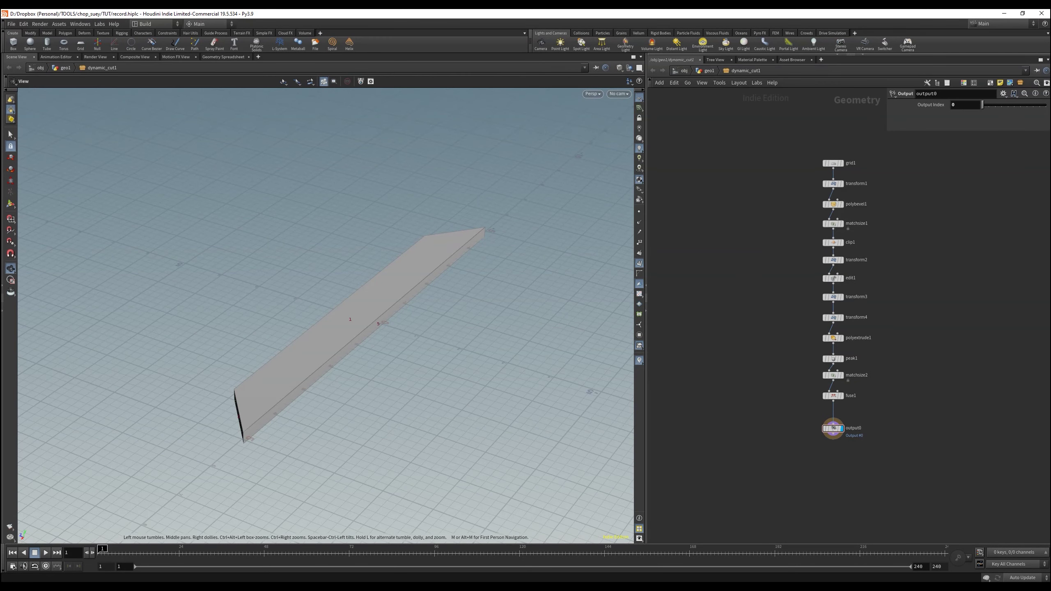
Step: Move the transform3–fuse1 chain down and left, and push output0 further down
left_click_drag(889, 292, 681, 453)
left_click_drag(833, 428, 817, 531)
scroll(652, 227, "down", 2)
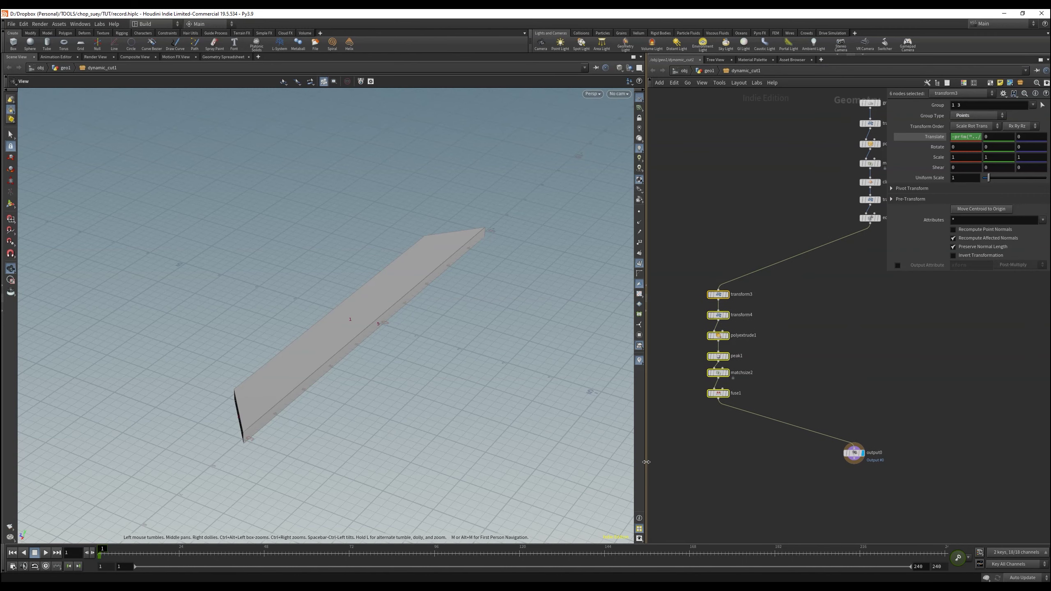
left_click_drag(645, 227, 554, 228)
left_click(779, 366)
scroll(679, 429, "up", 5)
Step: Add an Attribute Wrangle below fuse1 and wire attribwrangle1 into switch1
key("Tab")
type("wrangle")
key("Return")
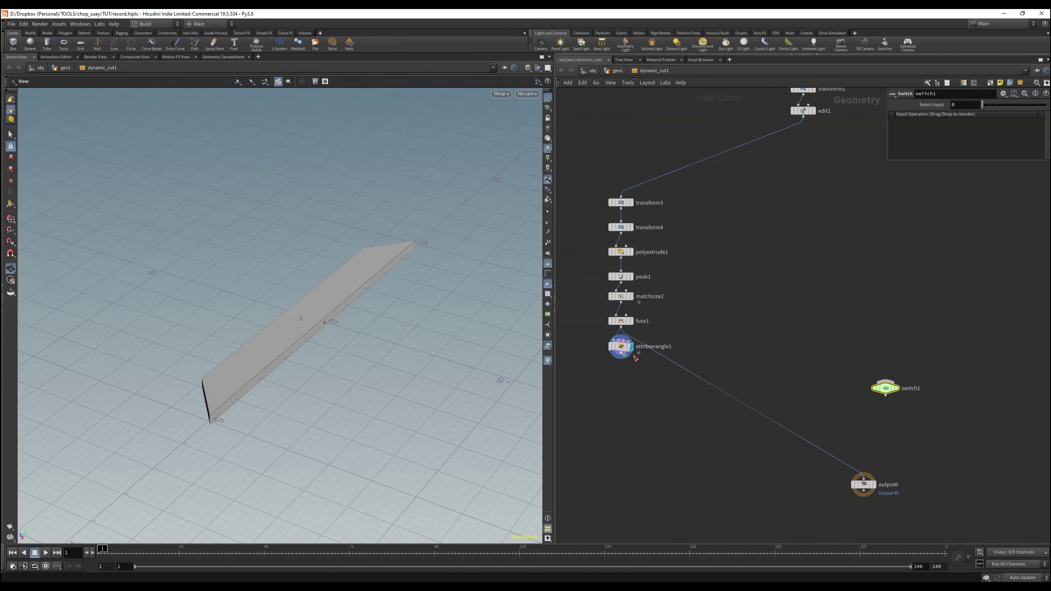
left_click_drag(622, 359, 886, 381)
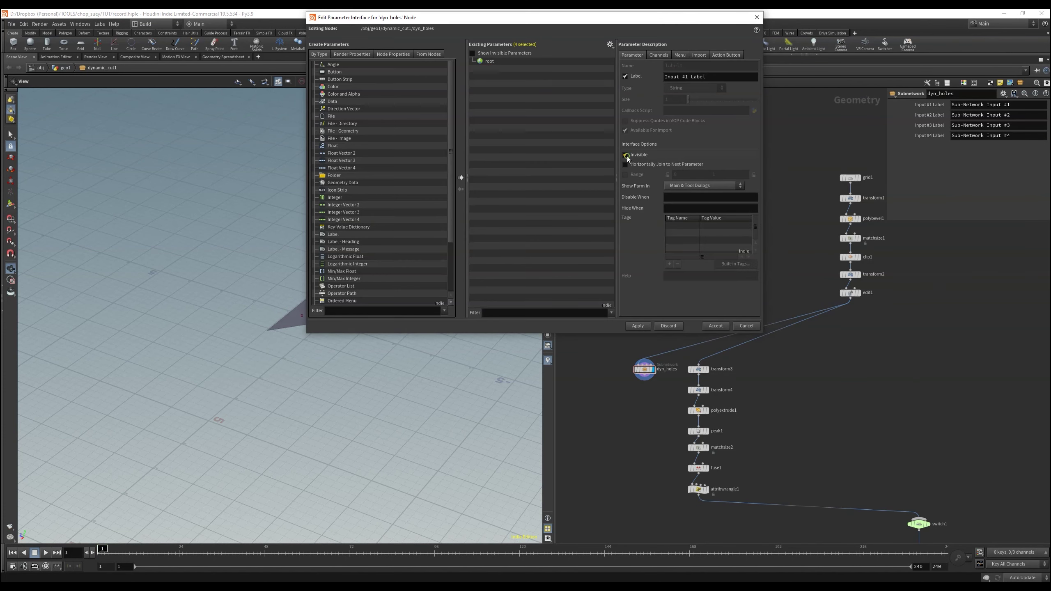
Step: Add integer parameters 'horizontal' and 'vertical' to dyn_holes, apply them, and set vertical to 2
left_click(335, 197)
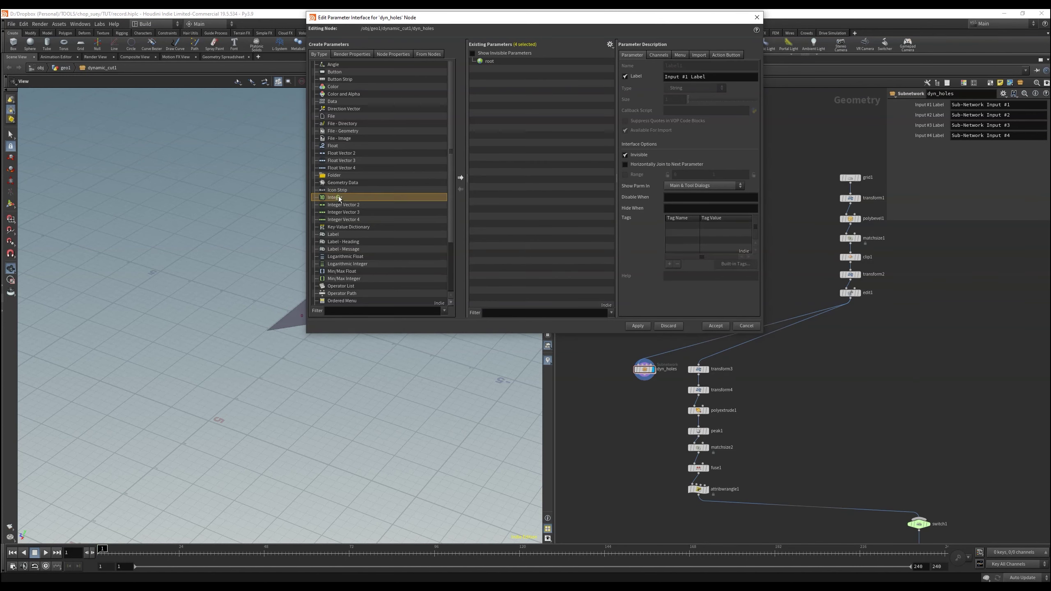
left_click(460, 179)
left_click(460, 178)
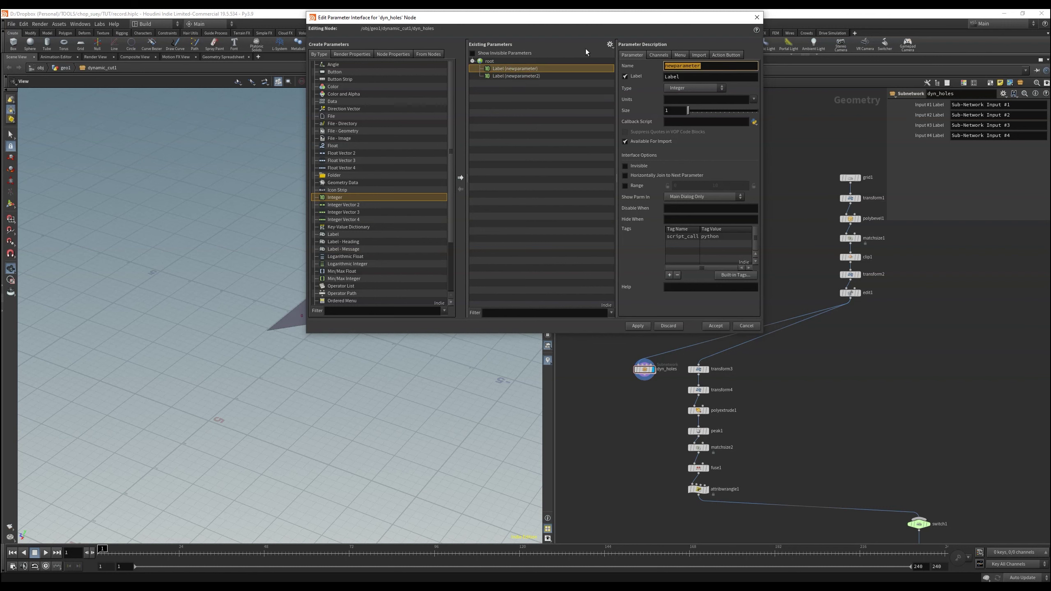
type("horizontal")
key("Return")
left_click(517, 76)
type("v")
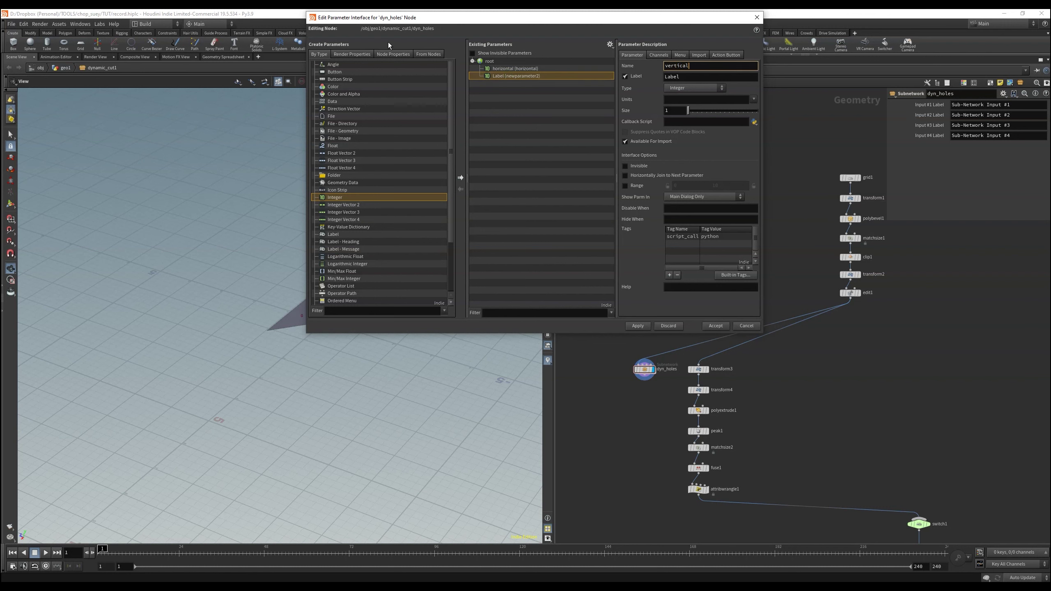
type("ertical")
key("Return")
left_click(638, 326)
left_click(716, 326)
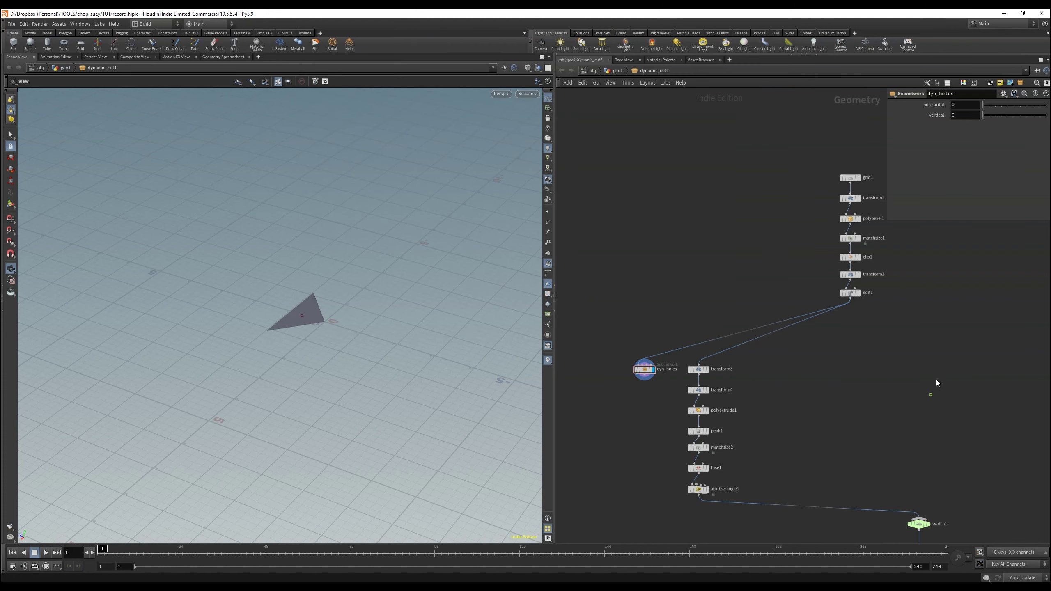
left_click(995, 116)
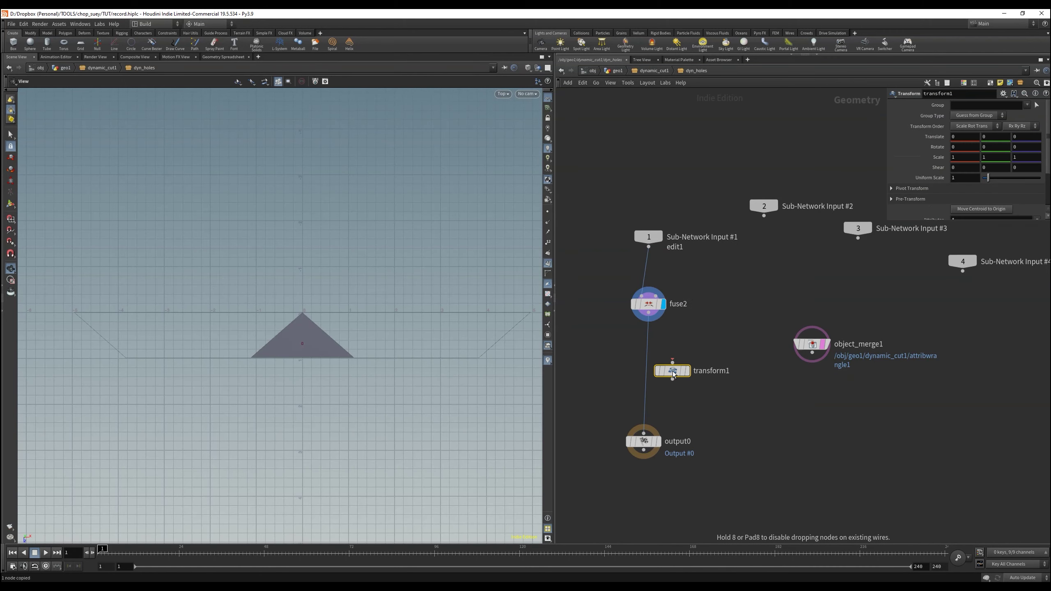
Step: Insert transform1 after fuse2, moving the triangle to the origin, rotating Y 180, scaling 0.116
left_click_drag(674, 372, 650, 359)
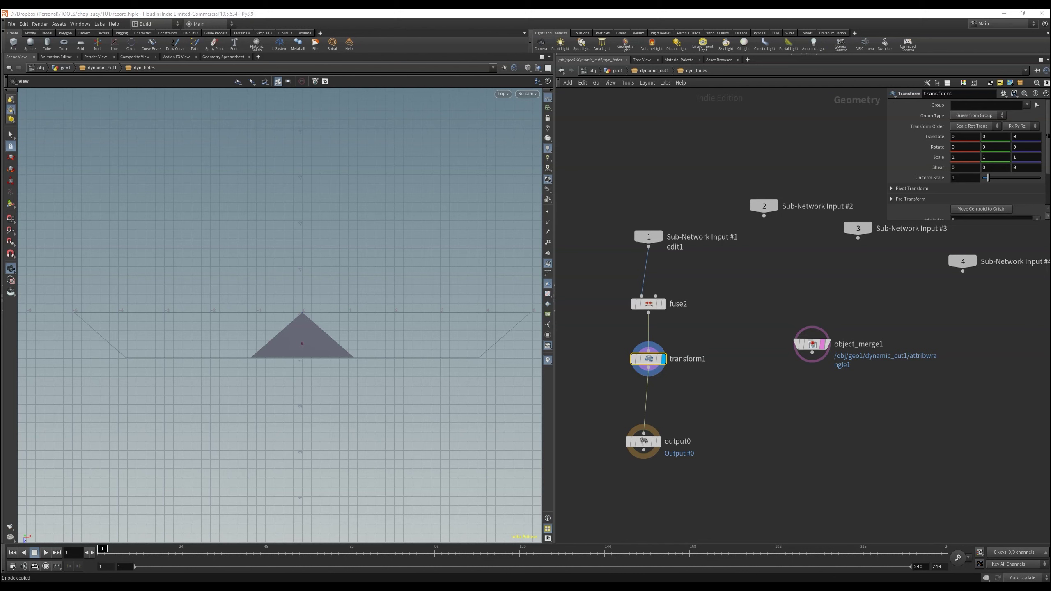
left_click(982, 208)
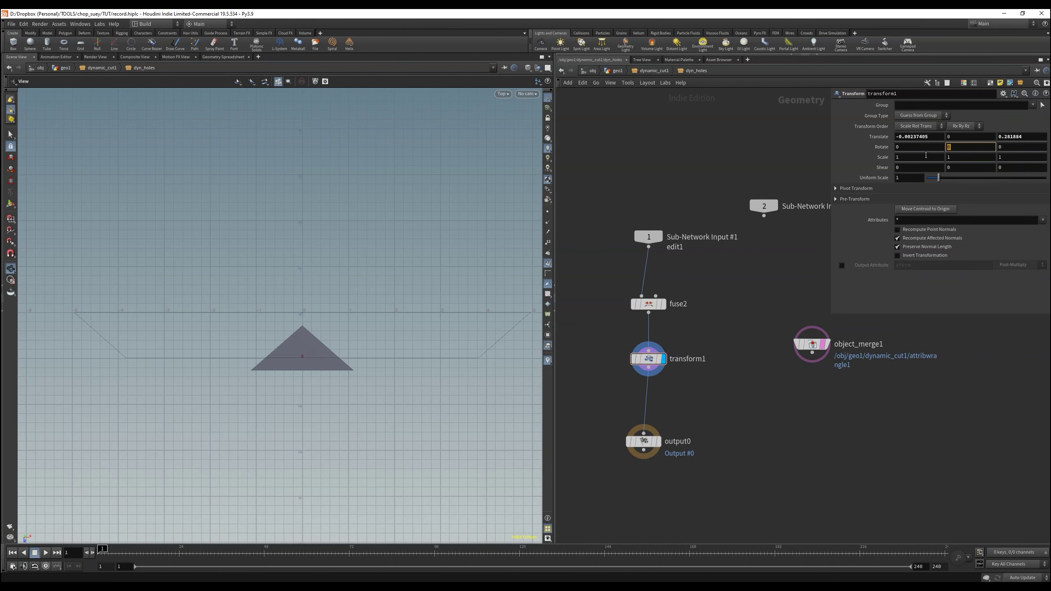
left_click(708, 162)
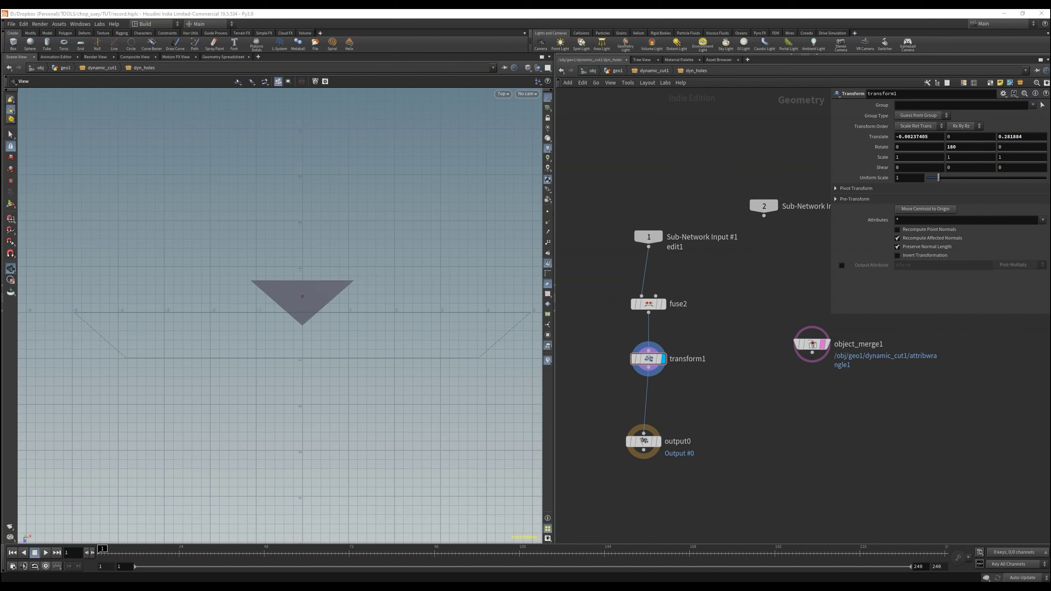
left_click(893, 178)
type("0.116")
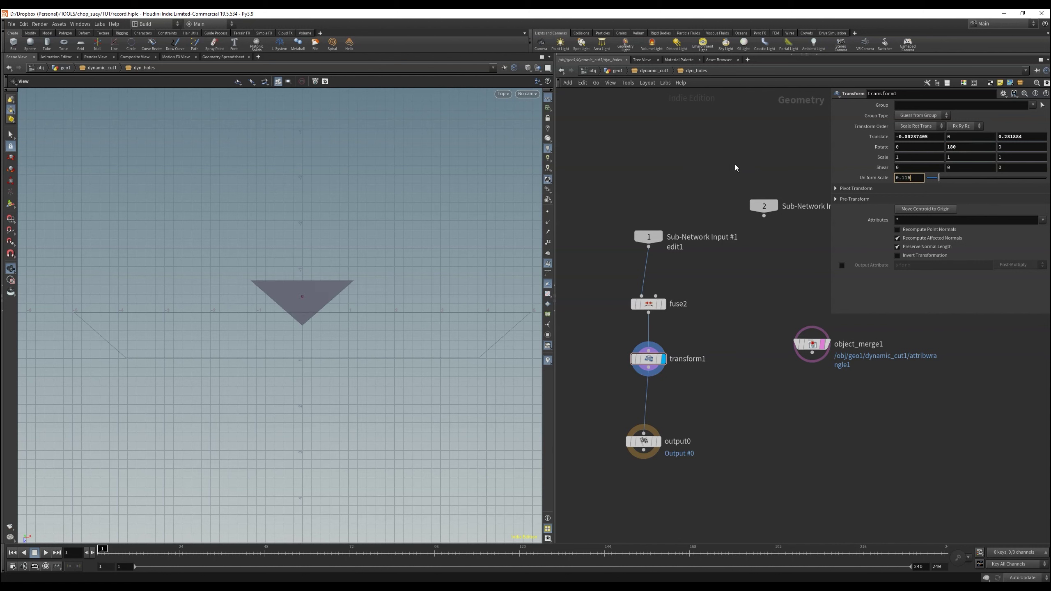
left_click(735, 164)
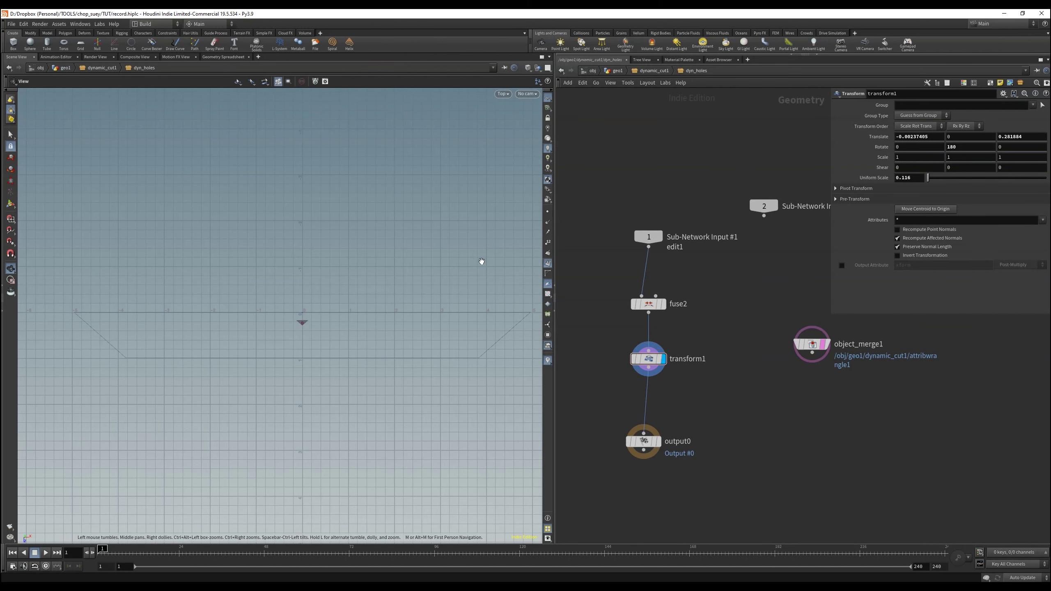
Step: Add matchsize1 after transform1, keeping X centred and setting Y and Z justification to None
scroll(310, 323, "up", 3)
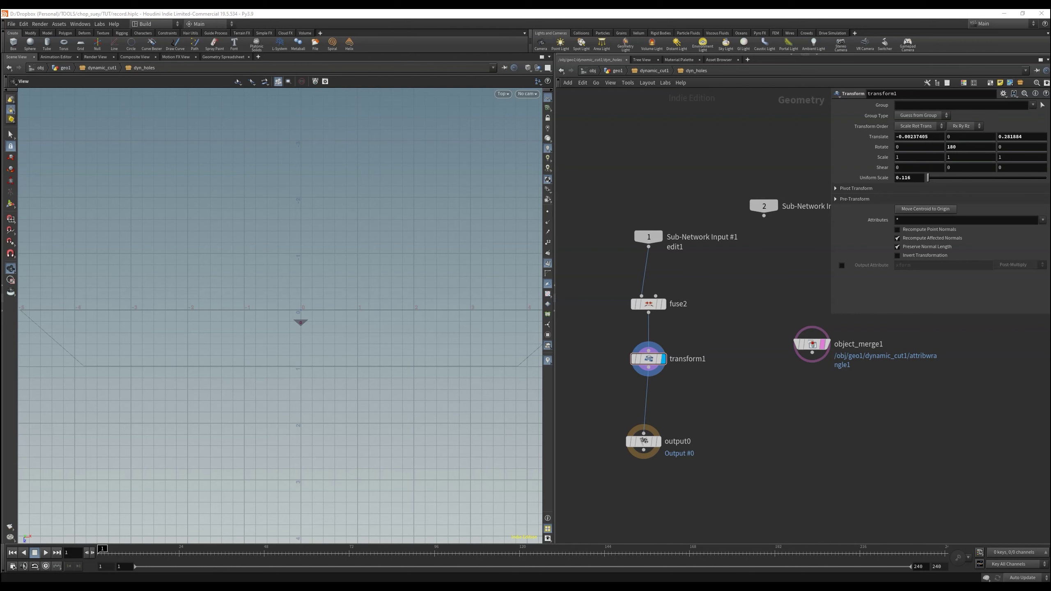
key("Return")
left_click(648, 394)
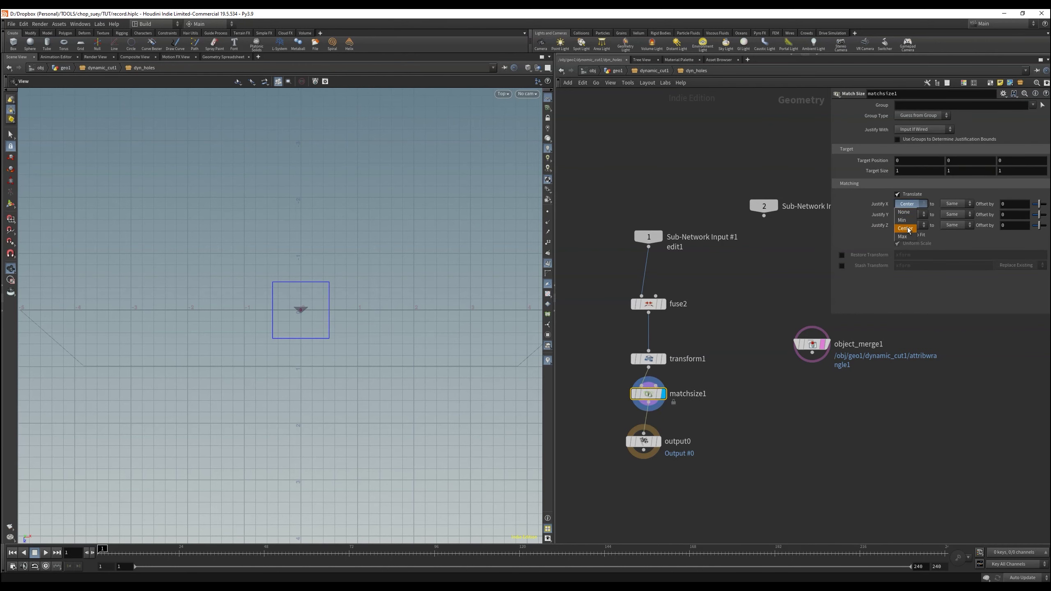
left_click(907, 229)
left_click(911, 214)
left_click(910, 234)
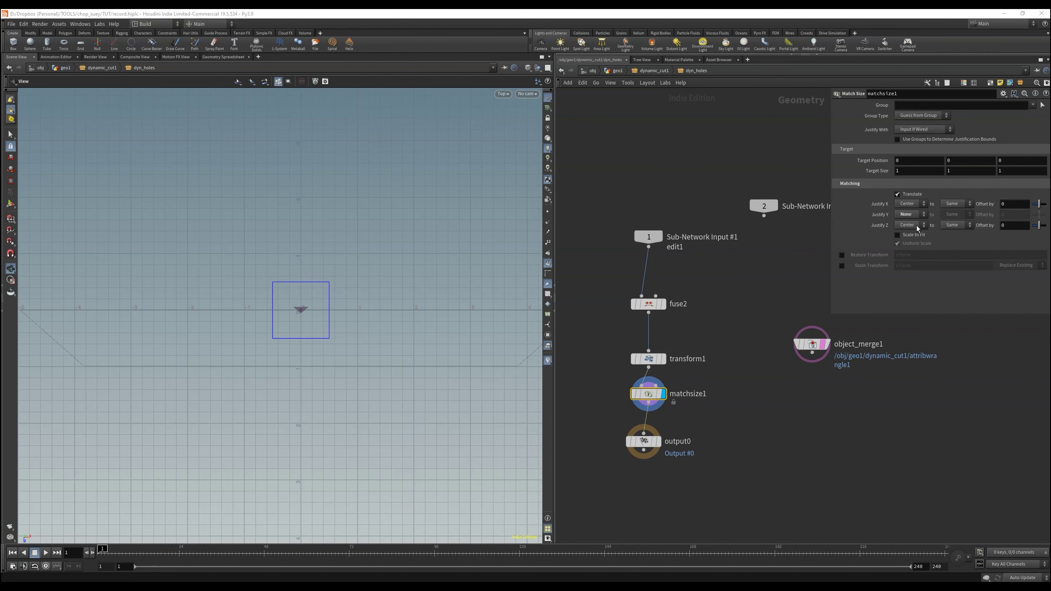
left_click(917, 225)
left_click(911, 245)
scroll(289, 315, "up", 5)
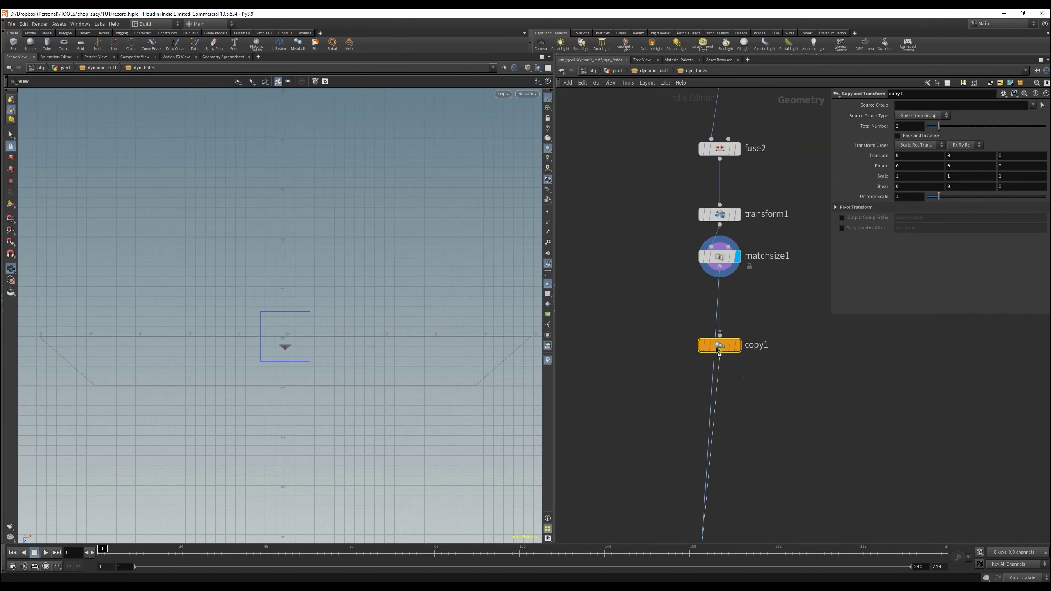
key("u")
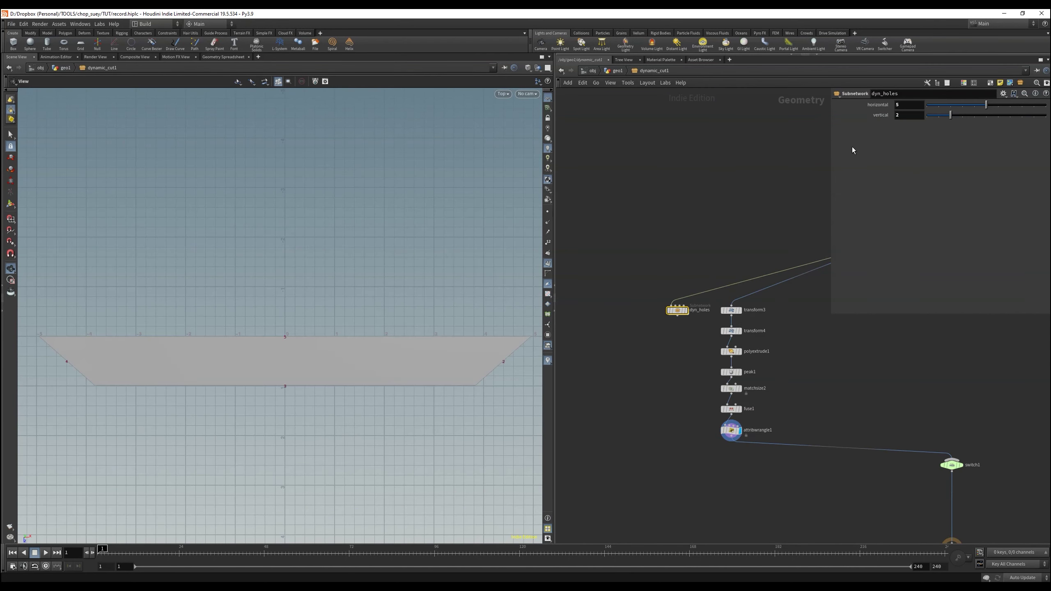
Step: Link copy1's Total Number to the horizontal parameter as a relative reference
right_click(883, 109)
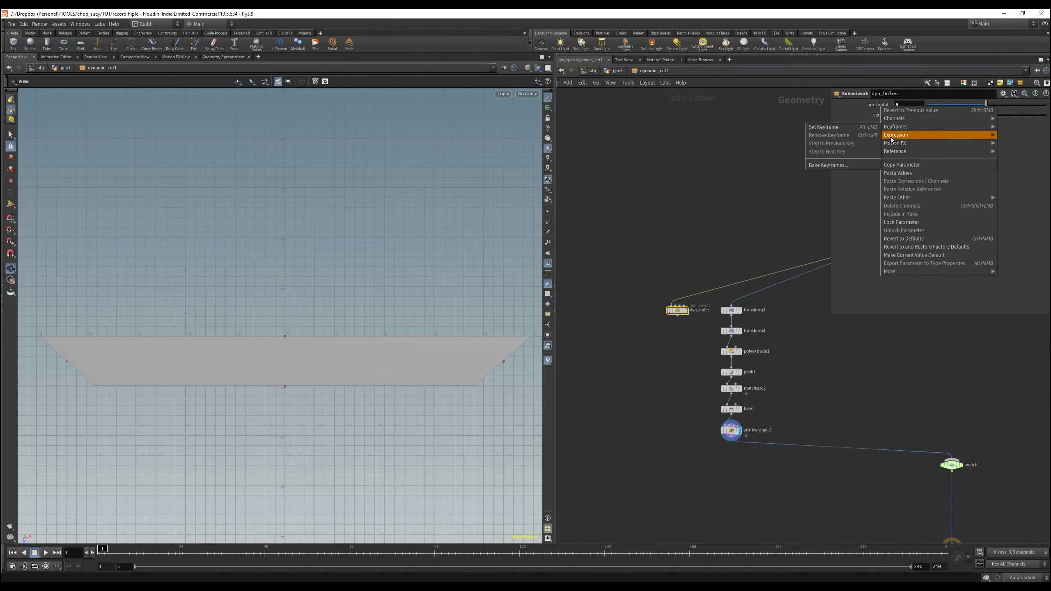
left_click(896, 165)
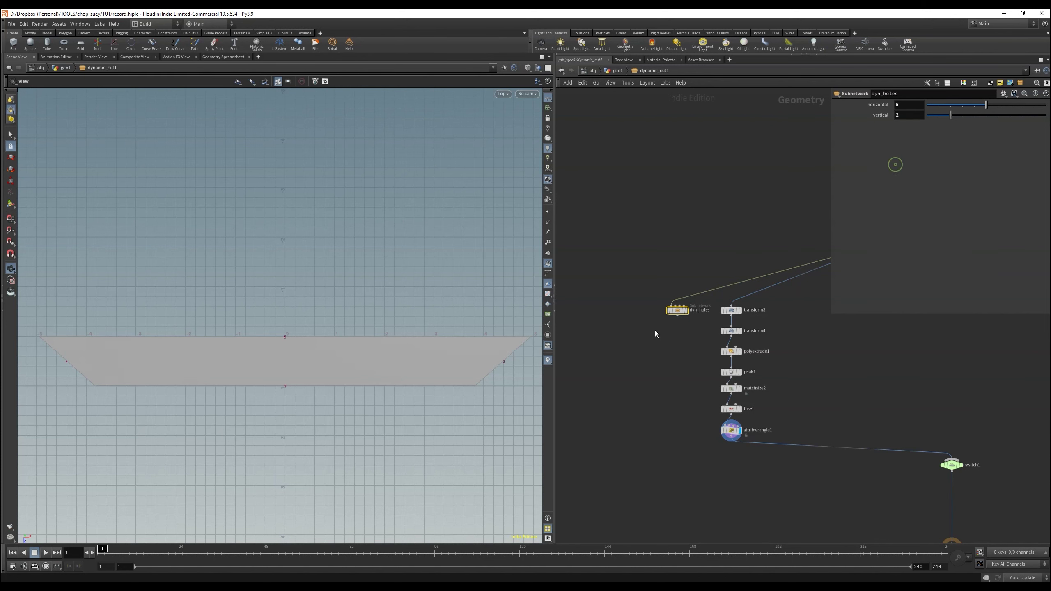
double_click(675, 312)
right_click(917, 128)
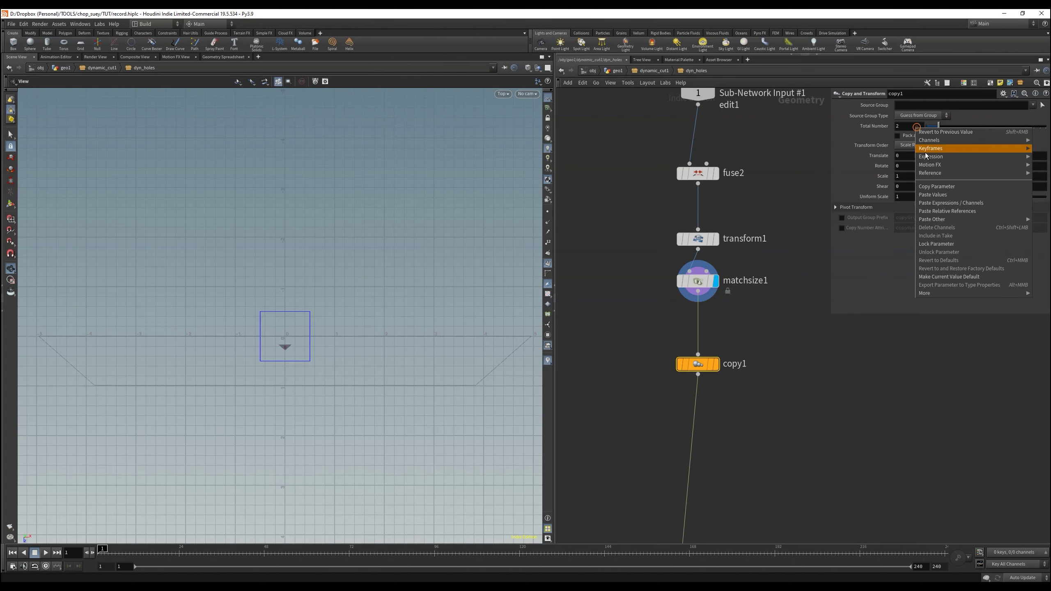
left_click(934, 208)
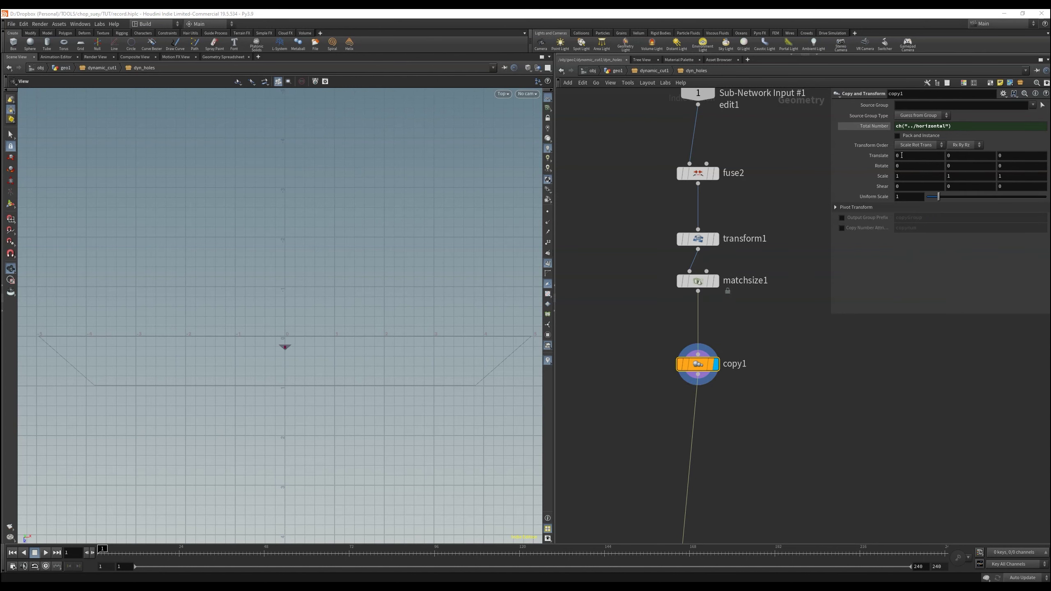
left_click(716, 364)
right_click_drag(426, 368, 251, 327)
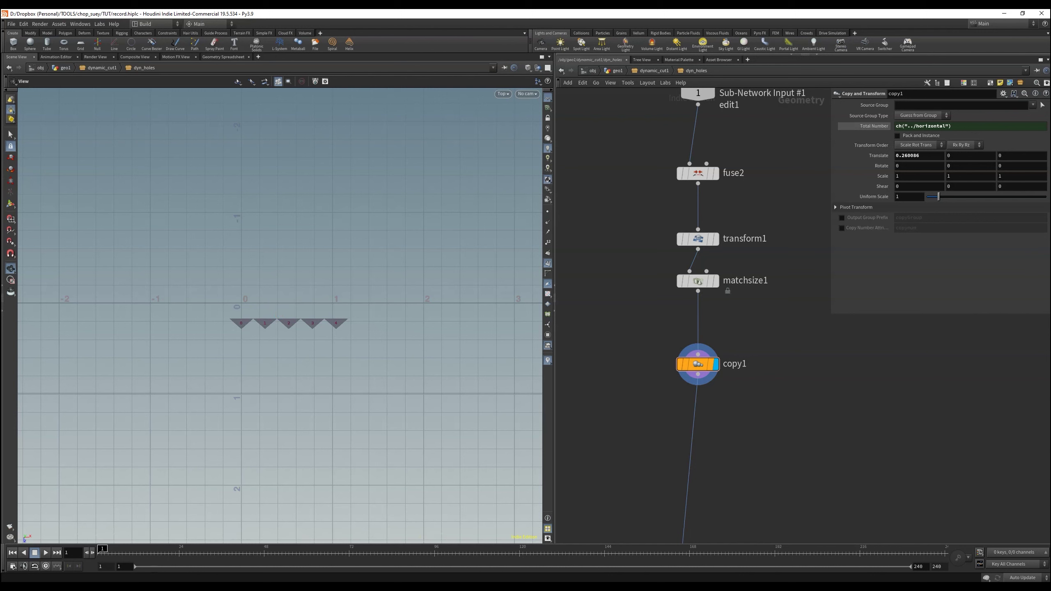
Step: Link copy2's Total Number to the vertical parameter as a relative reference
key("u")
right_click(907, 120)
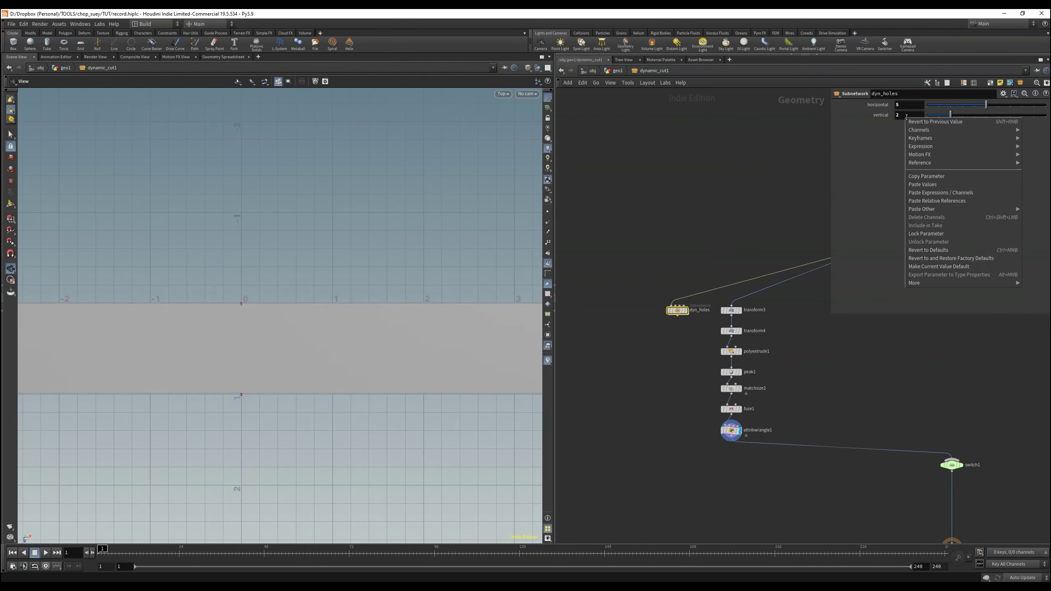
mouse_move(918, 139)
left_click(924, 176)
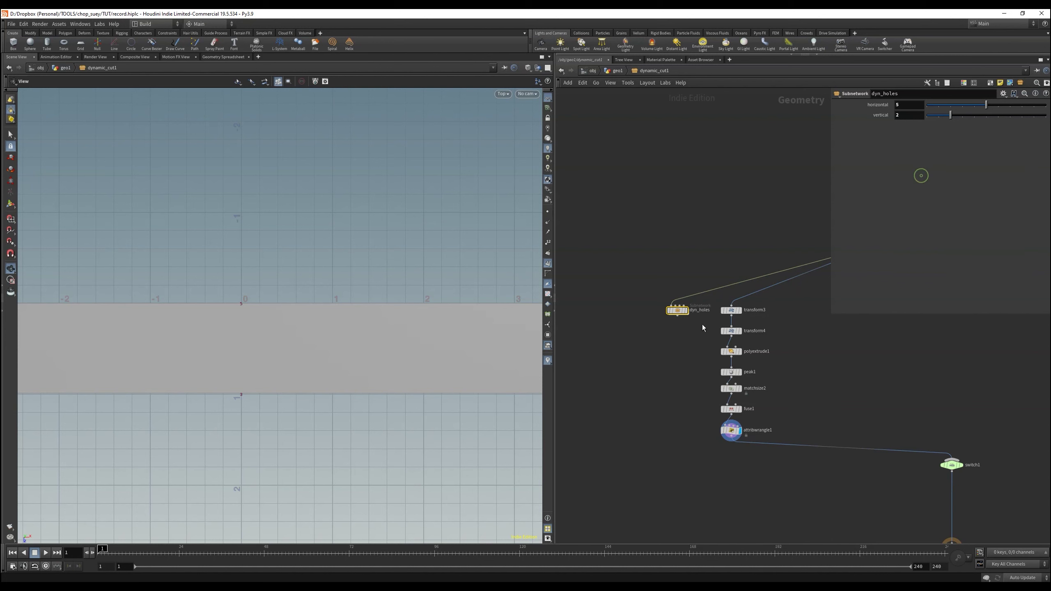
double_click(678, 311)
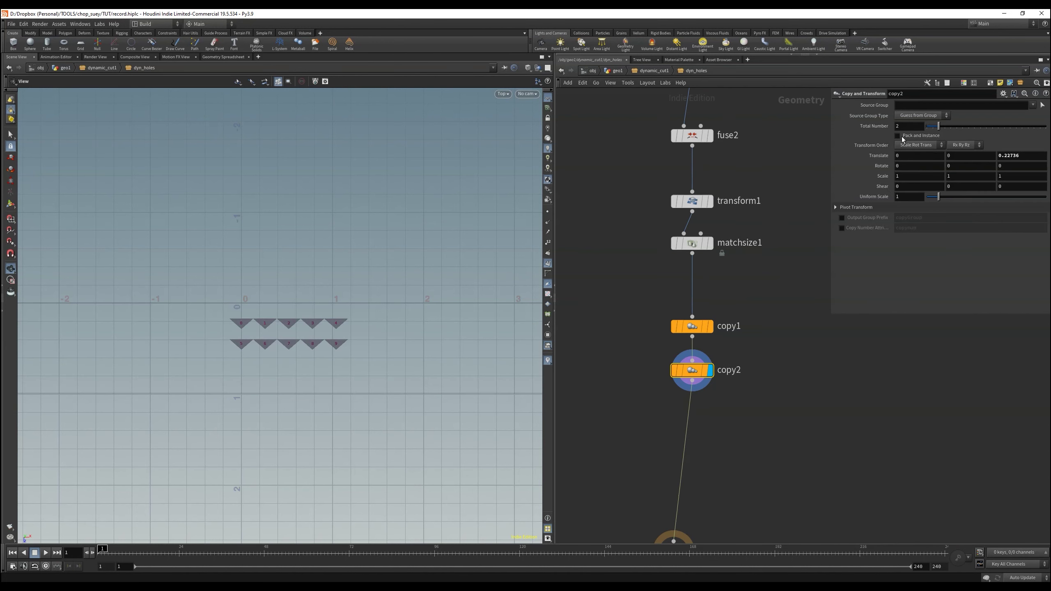
right_click(905, 125)
left_click(929, 209)
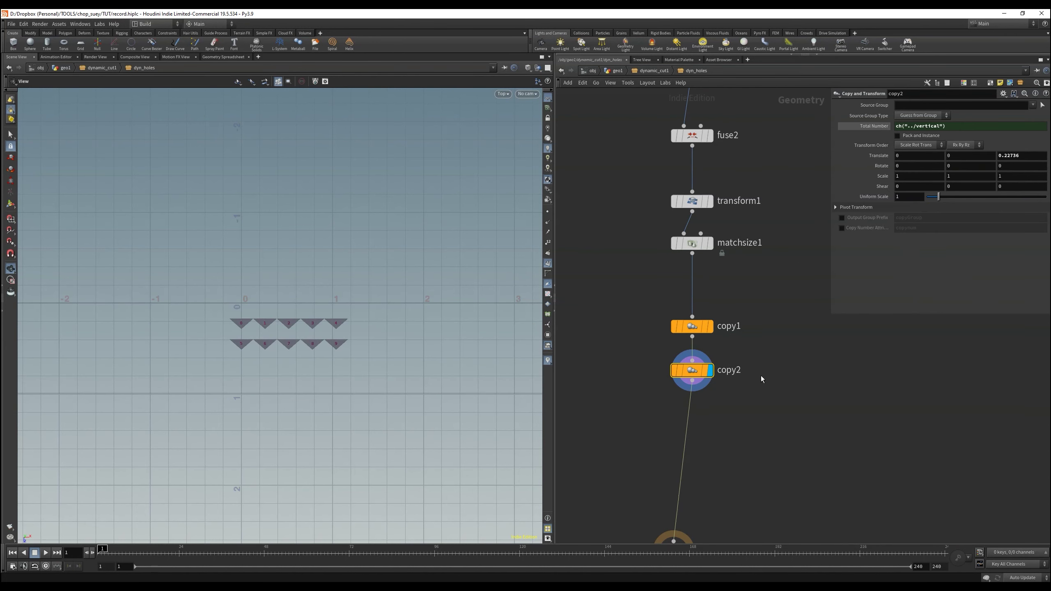
middle_click_drag(756, 410, 742, 336)
key("Tab")
Step: Add matchsize2 below copy2 with Y and Z justification None and X aligned to minimum
left_click(818, 220)
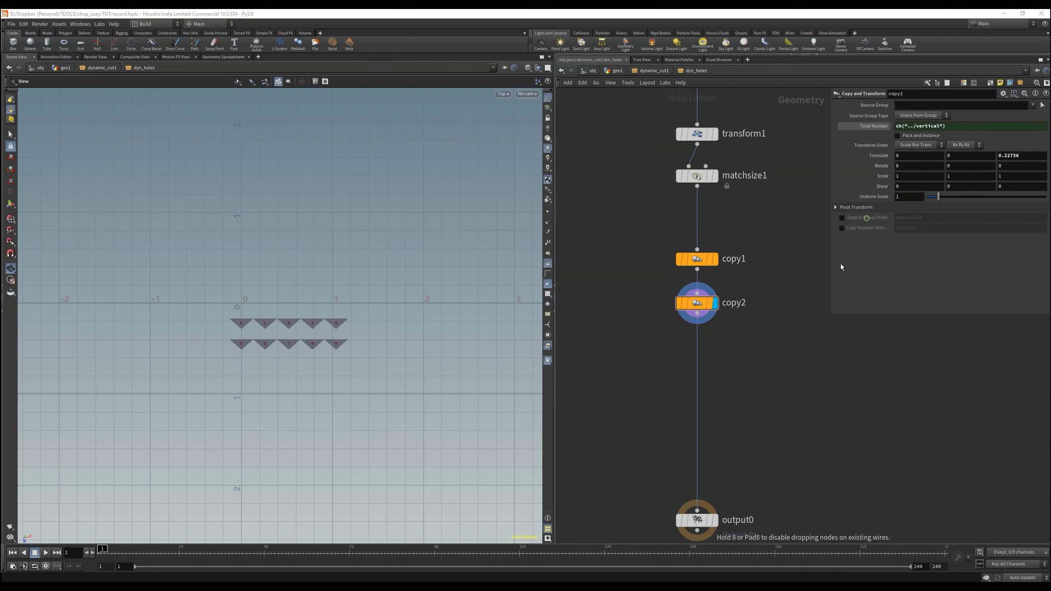
left_click(785, 341)
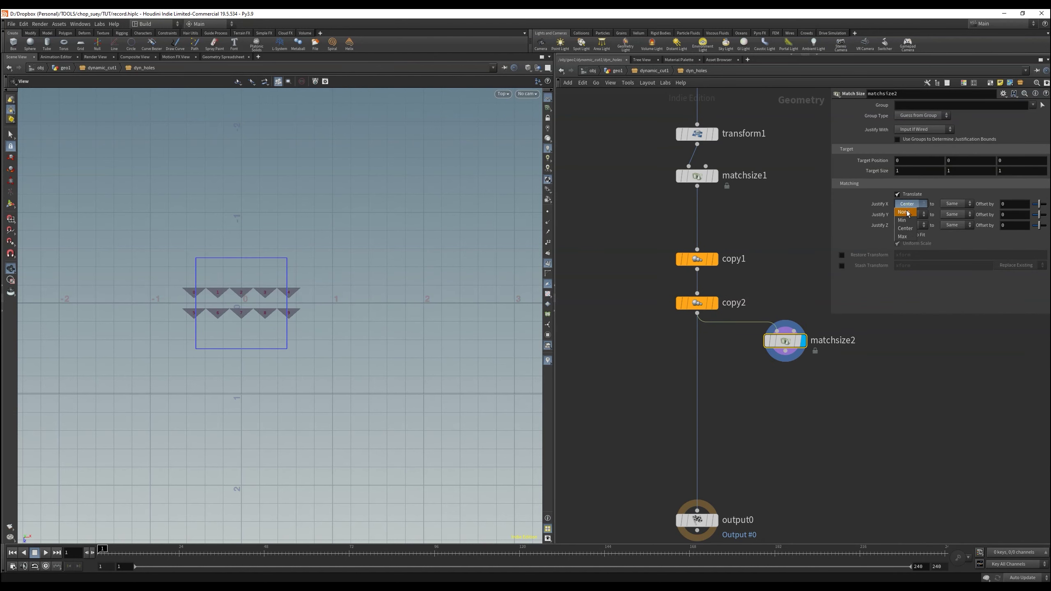
left_click(904, 212)
left_click(911, 214)
left_click(904, 222)
left_click(911, 225)
left_click(904, 233)
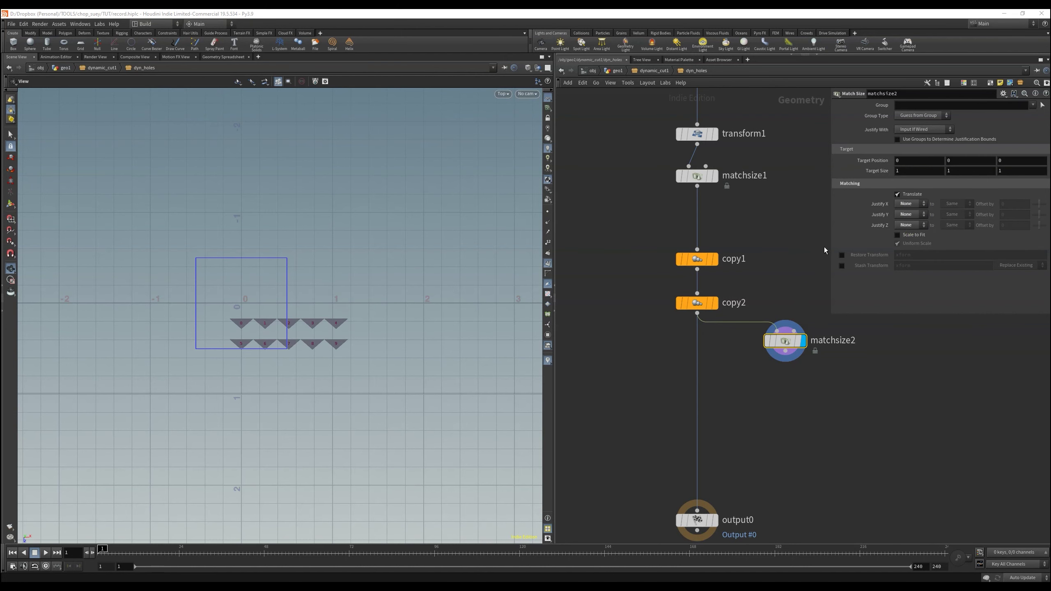
left_click(911, 204)
left_click(910, 212)
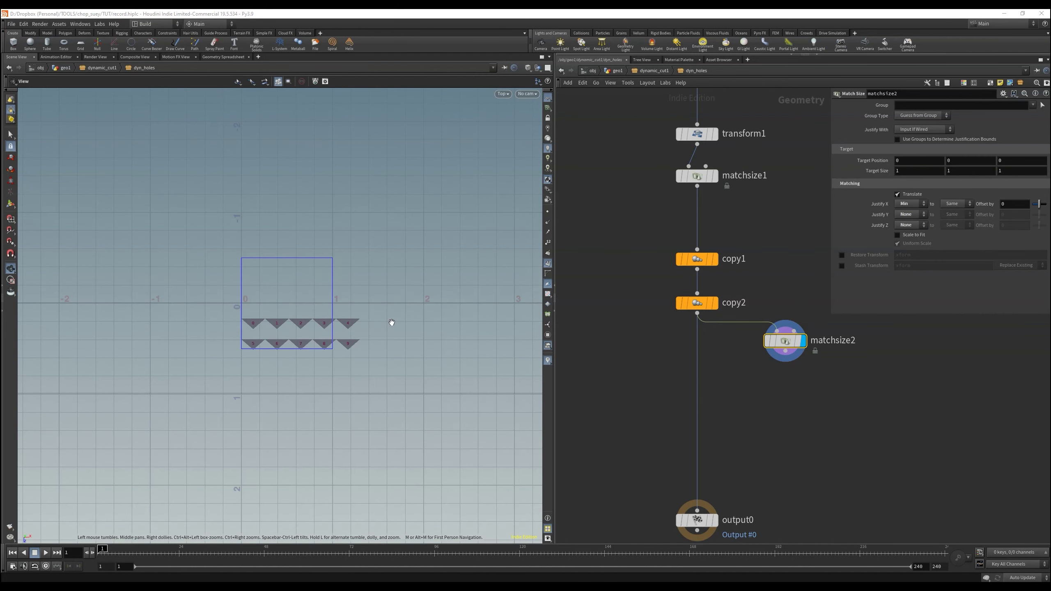
Step: Add transform2 offsetting the second row by 0.11368, and set copy2's copy number attribute to row_num
key("Tab")
type("transform")
key("Return")
left_click(804, 372)
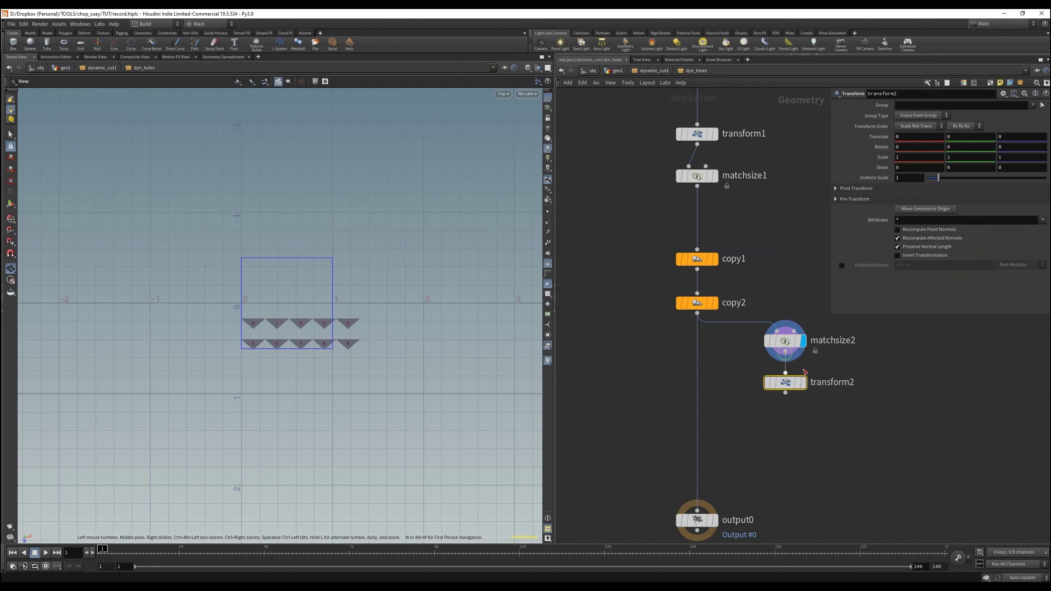
left_click(803, 382)
middle_click_drag(803, 382, 759, 369)
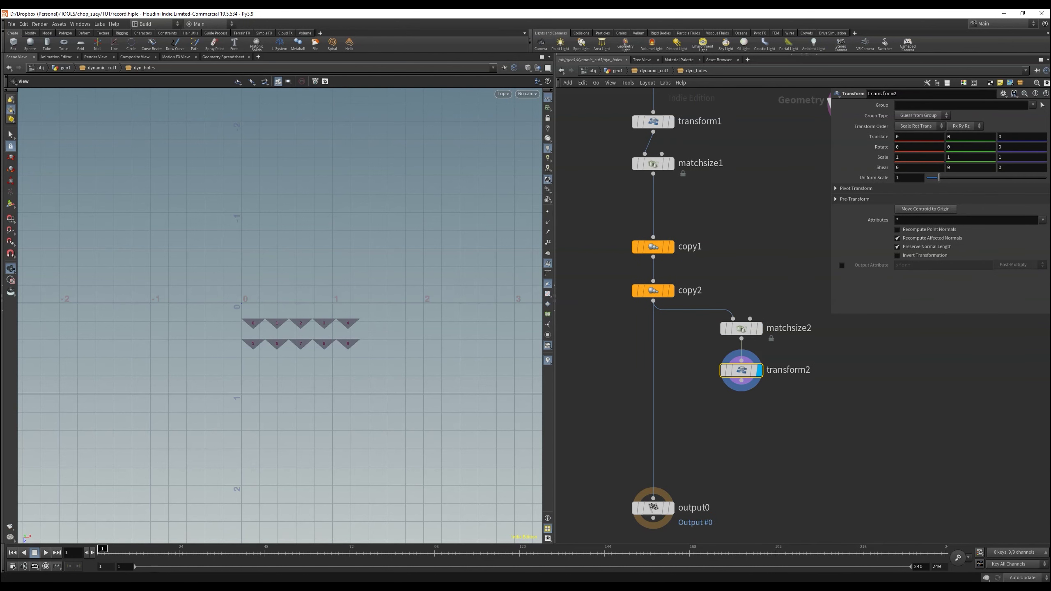
left_click(653, 247)
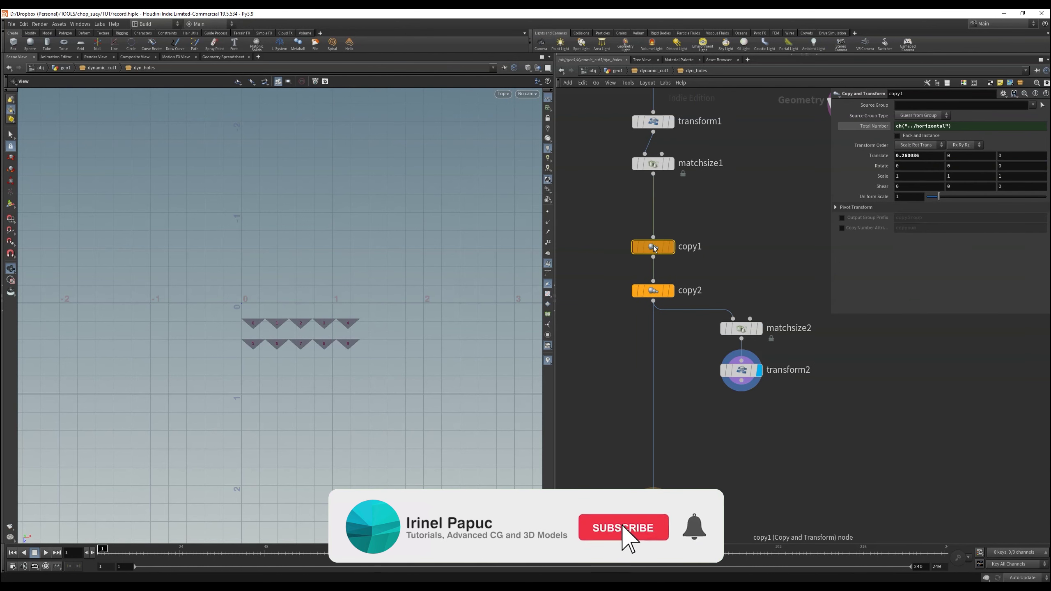
left_click(919, 156)
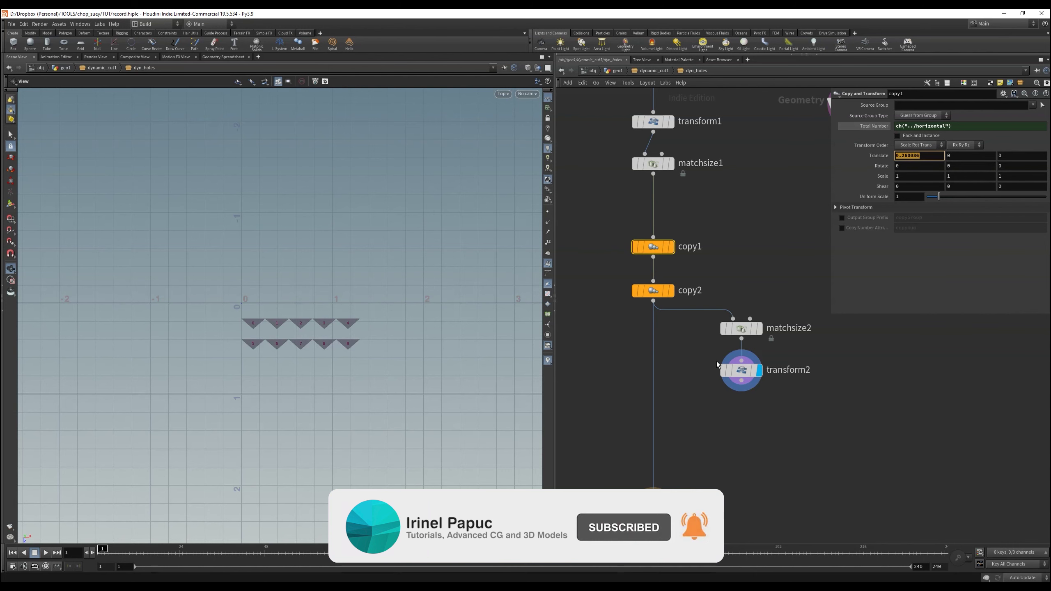
left_click(730, 368)
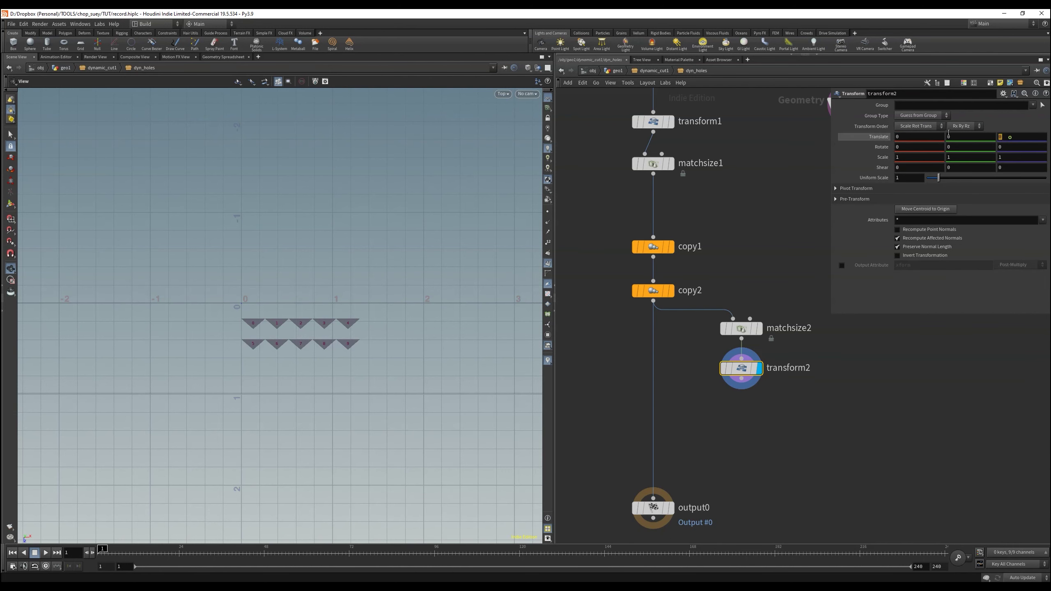
middle_click_drag(1010, 137, 892, 380)
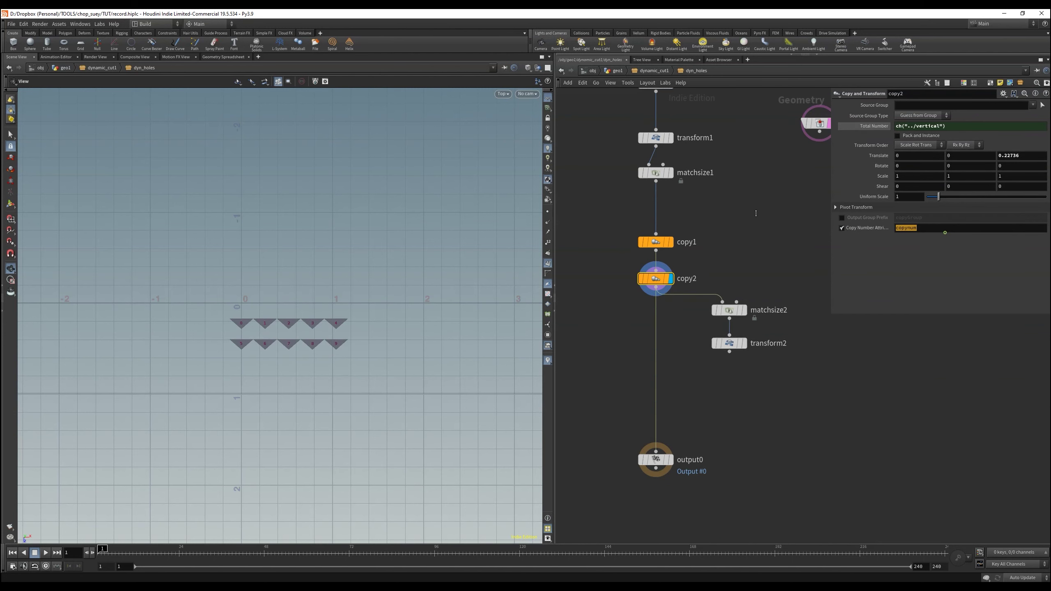
type("row")
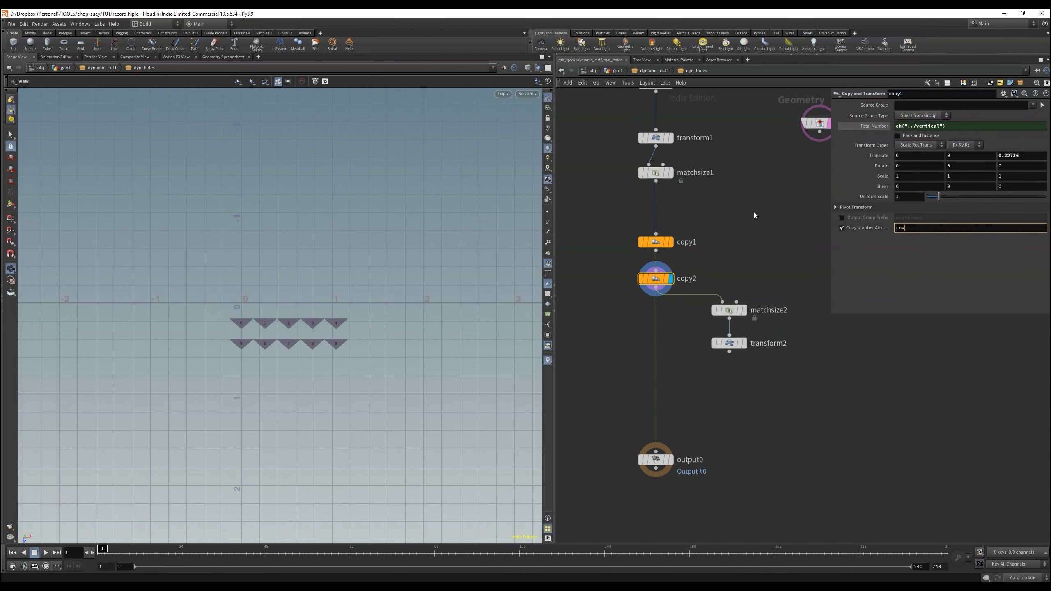
type("_num")
key("Return")
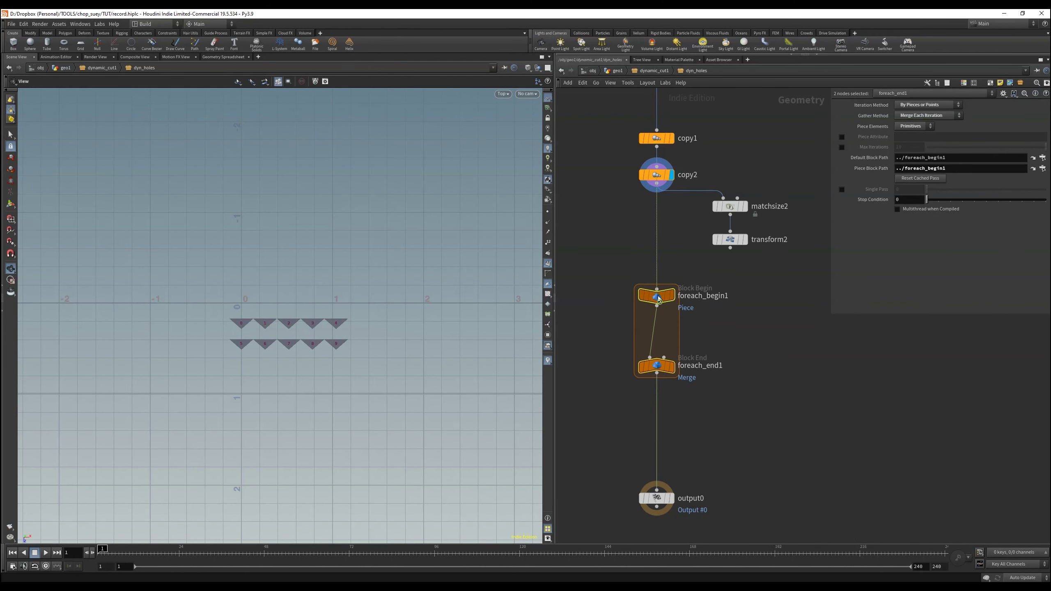
Step: Add a For-Each block after copy2, duplicate it under transform2, and set both piece attributes to row_num
left_click(662, 302)
left_click_drag(663, 302, 741, 308, "alt")
scroll(683, 408, "down", 3)
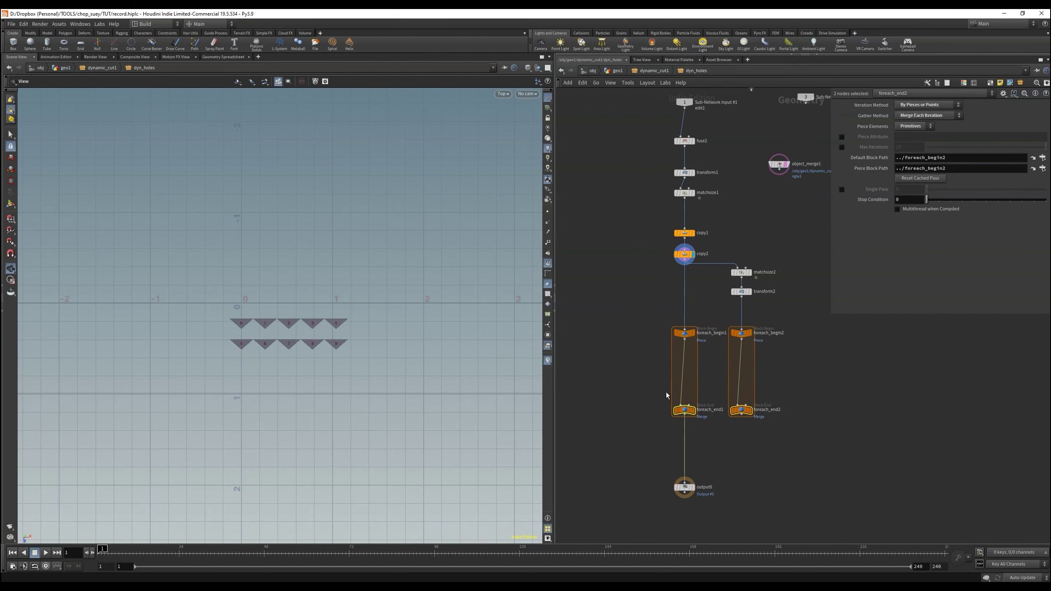
left_click(685, 255)
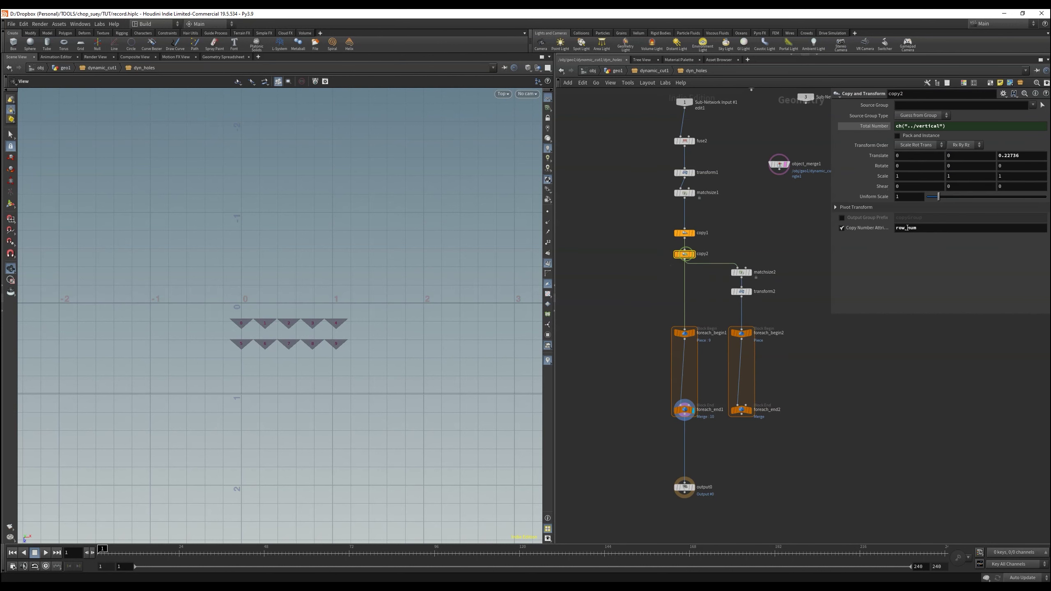
left_click(935, 231)
left_click(680, 411)
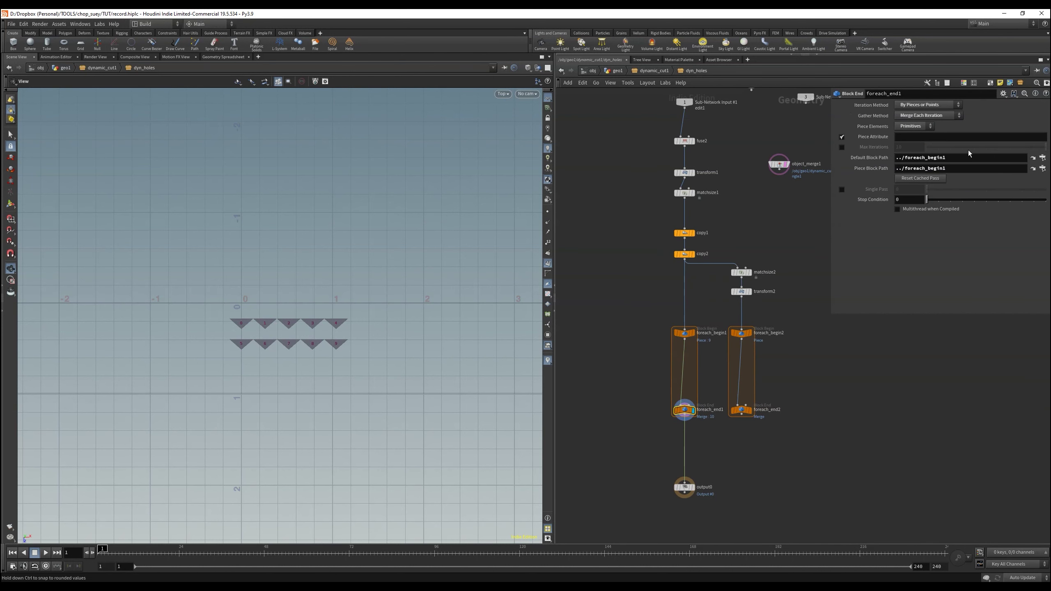
left_click(949, 137)
type("row_num")
left_click(742, 410)
left_click(900, 136)
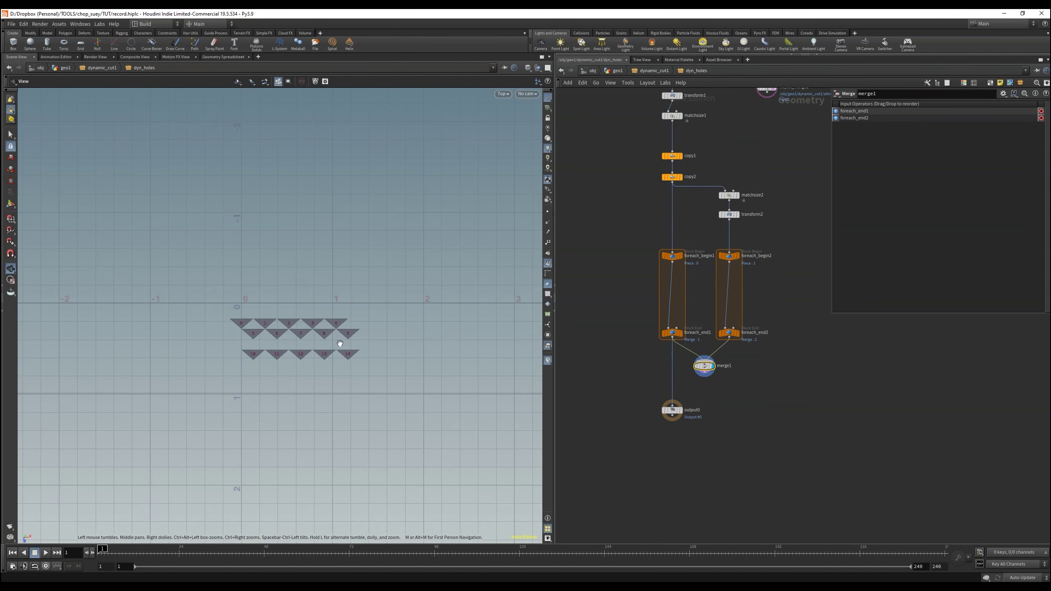
Step: Line up the attribwrangle, both loop end nodes and merge1 in the network
scroll(422, 294, "up", 3)
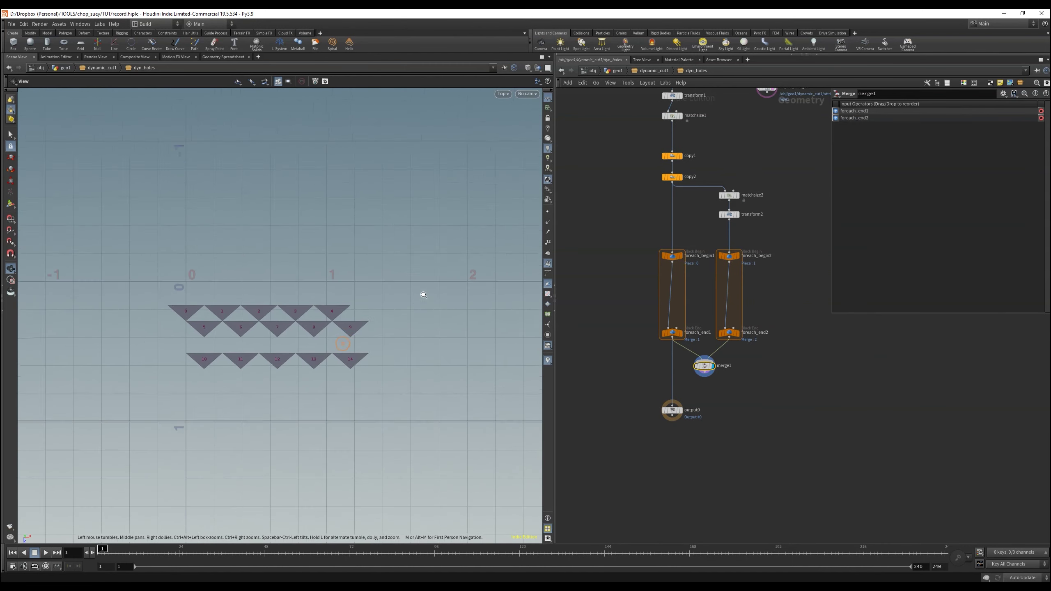
left_click(678, 336)
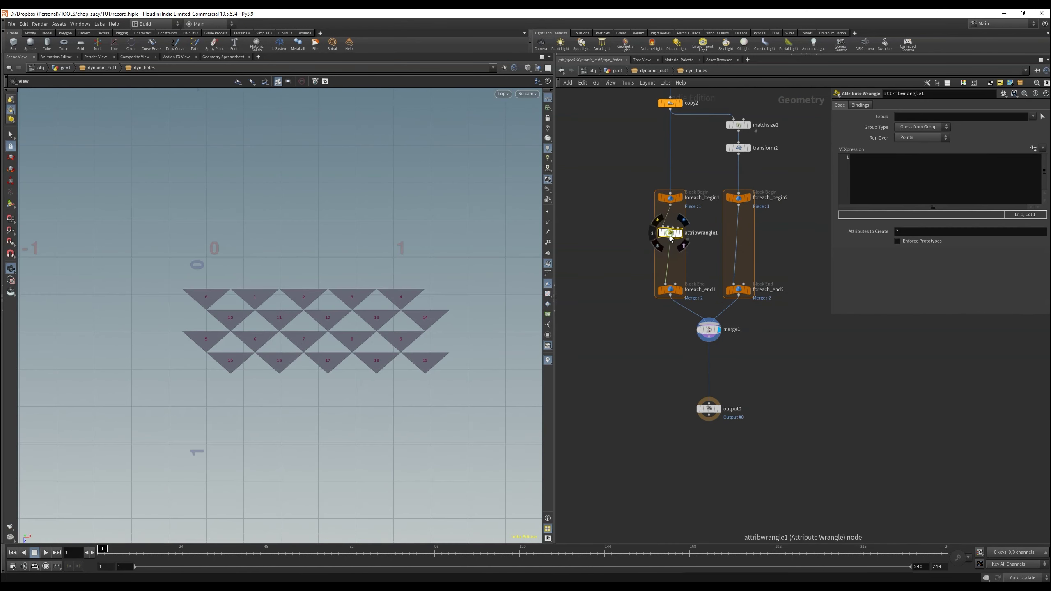
left_click_drag(671, 235, 670, 226)
left_click_drag(793, 268, 607, 331)
left_click_drag(668, 292, 666, 261)
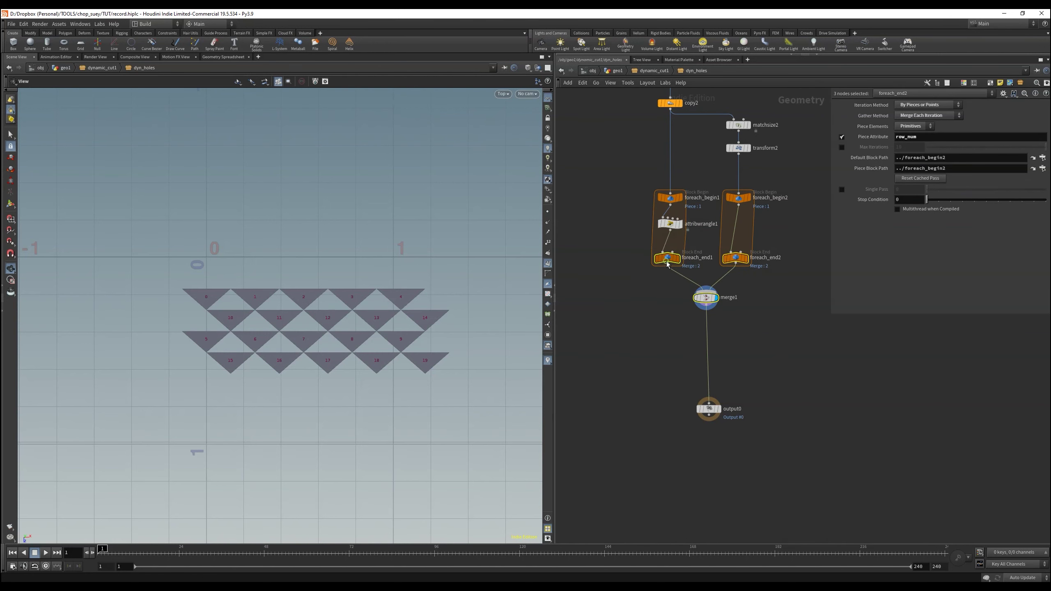
left_click_drag(667, 261, 669, 261)
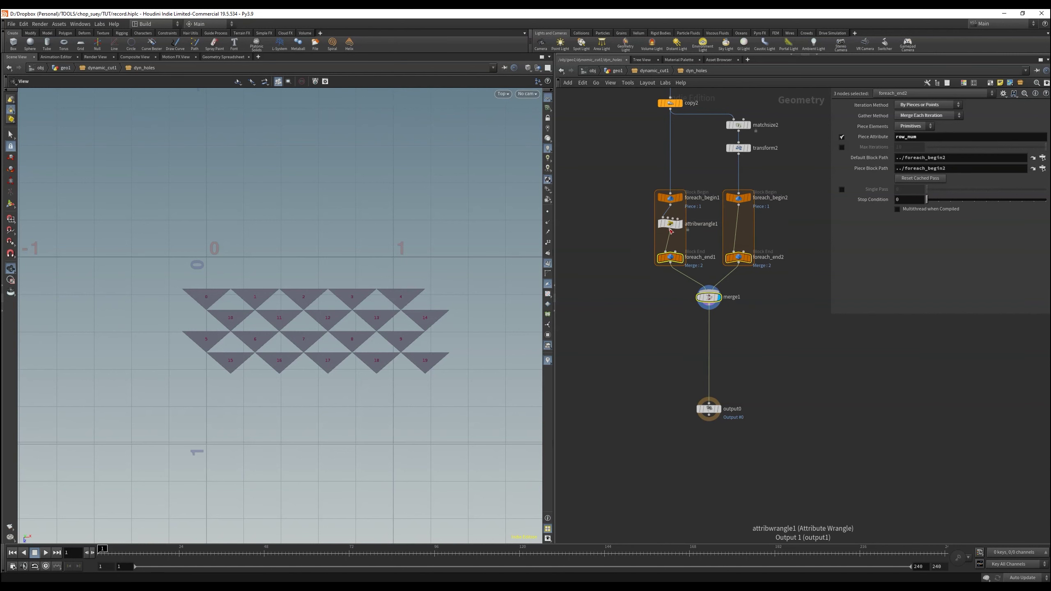
left_click(670, 224)
Step: Set attribwrangle1 to run over Primitives and write VEX reading row_num and calling removeprim past del_prim
left_click(926, 137)
left_click(916, 148)
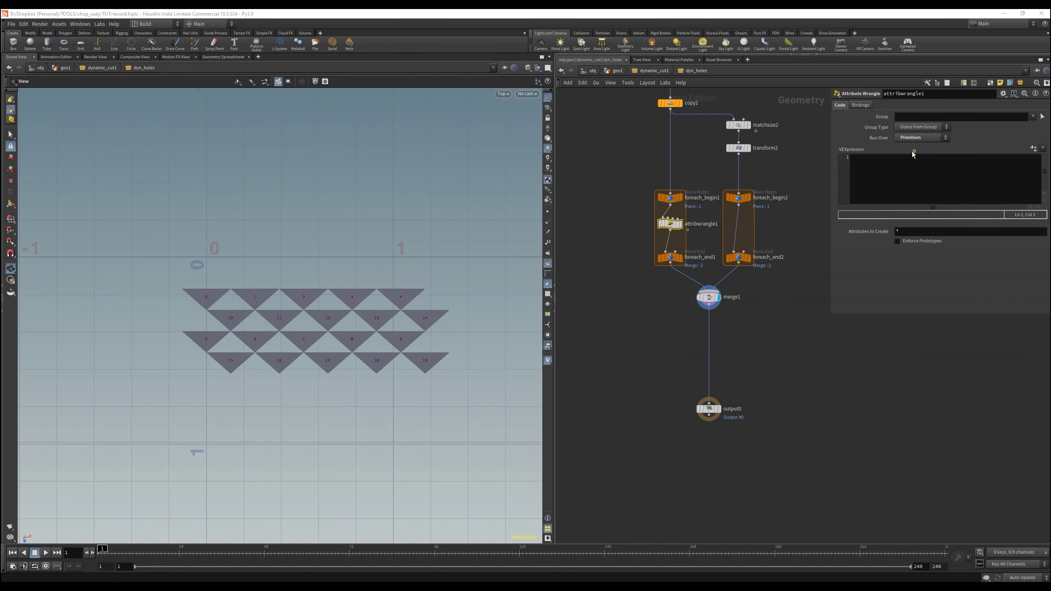
left_click(890, 157)
type("int row = prim(0")
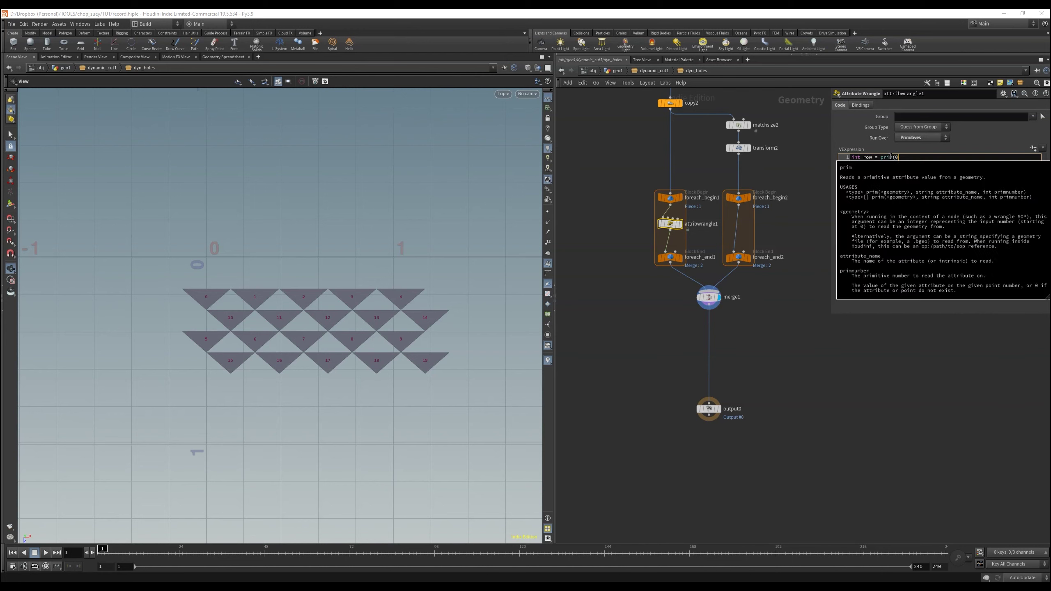
type(", \"row_num\", 0);")
key("Return")
key("Return")
type("int del_prim")
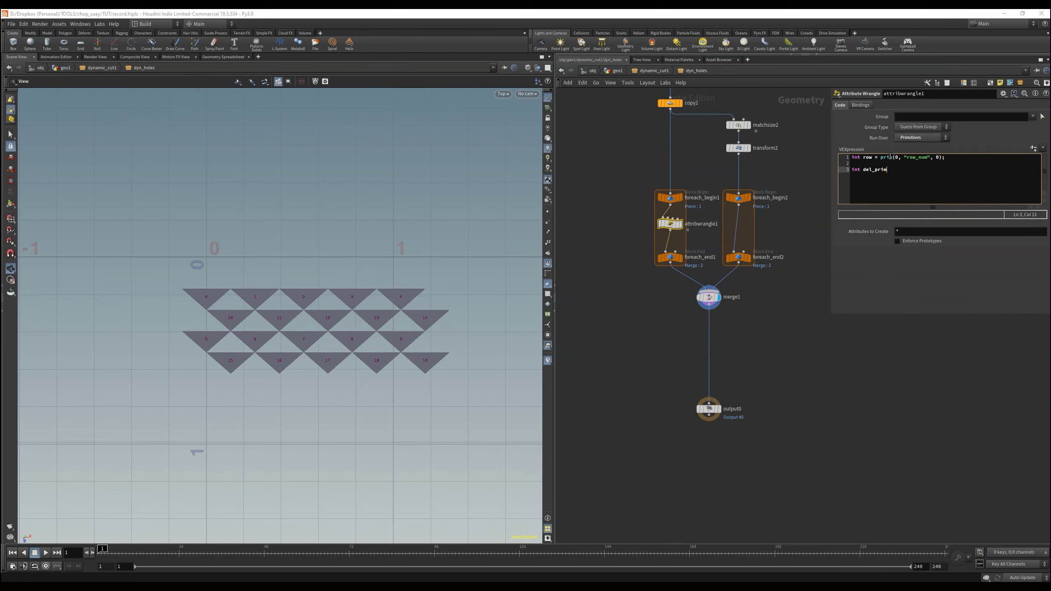
type(" = @primnum-row;")
key("Return")
type("if(@primnum>del_prim-1)")
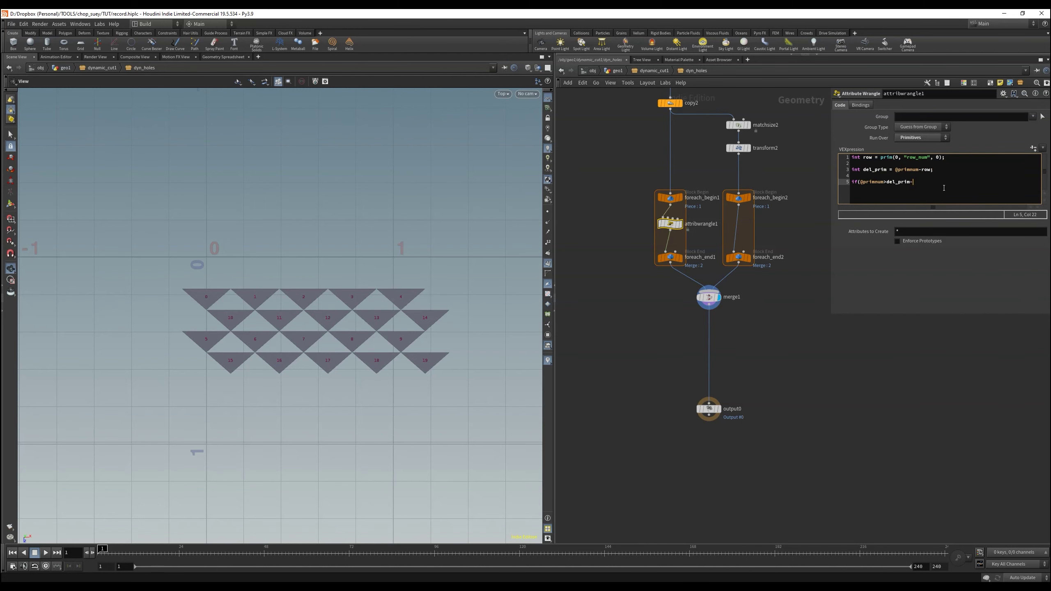
key("Return")
type("{")
key("Return")
key("Return")
type("}")
key("Up")
type("removeprim(0,")
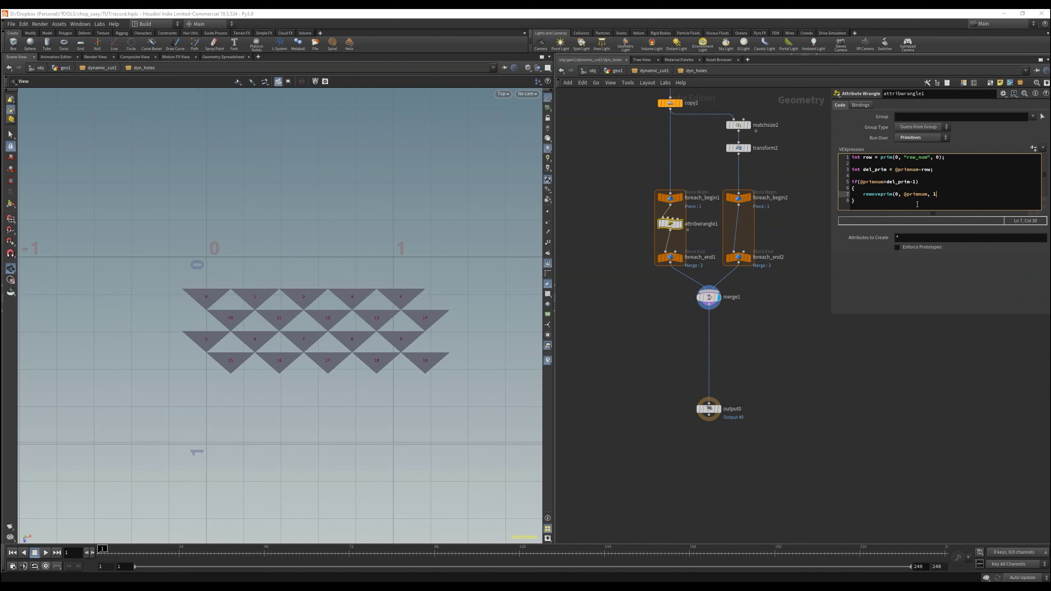
left_click_drag(887, 182, 915, 182)
type("(")
double_click(907, 169)
type("numprim")
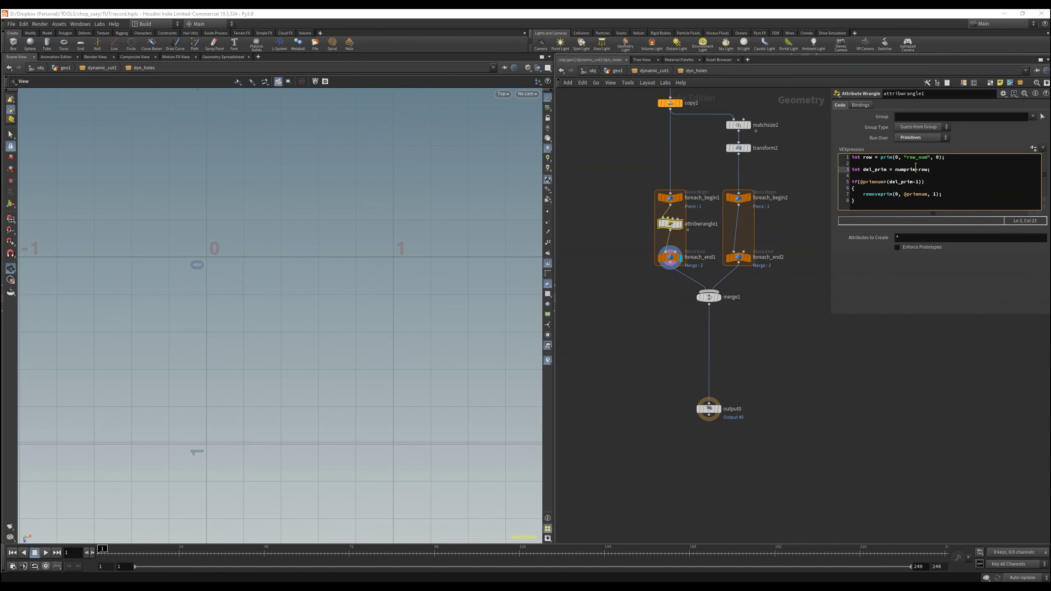
type("@")
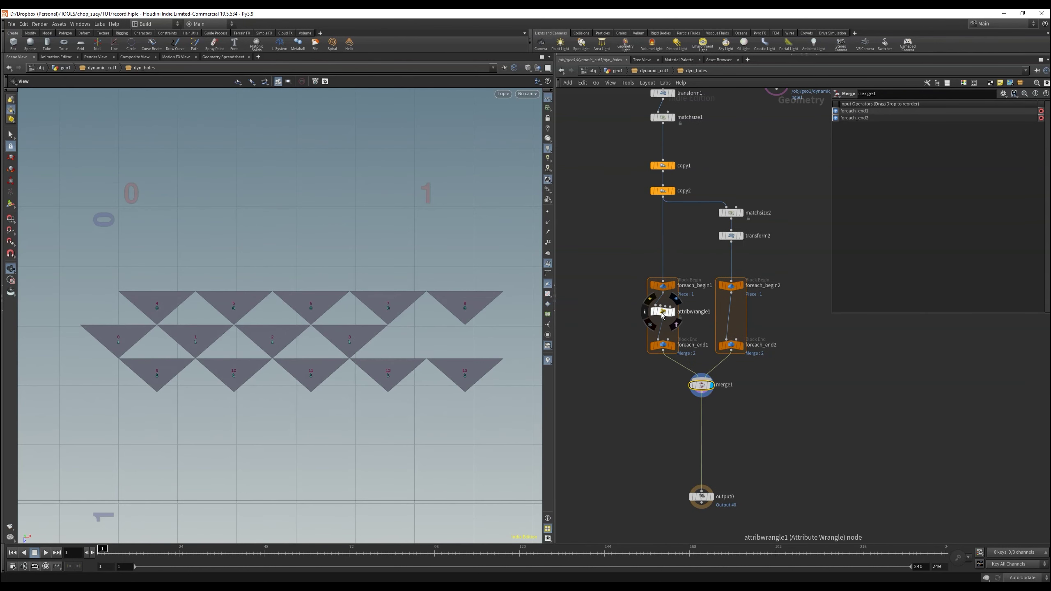
Step: Copy the wrangle into the second for-each loop and change its condition to del_prim-2
left_click(663, 315)
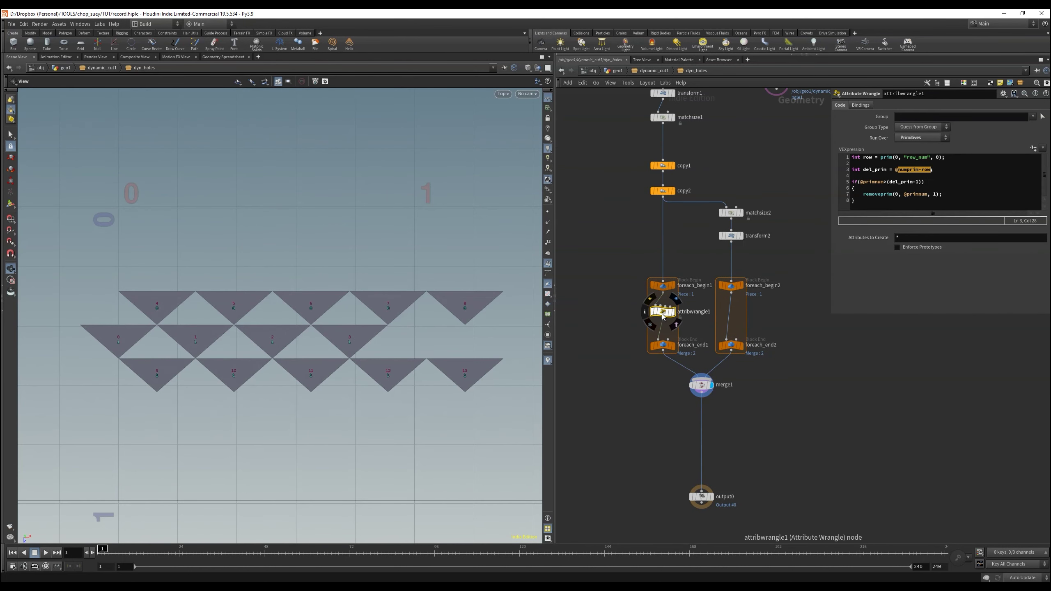
left_click_drag(662, 316, 731, 316, "alt")
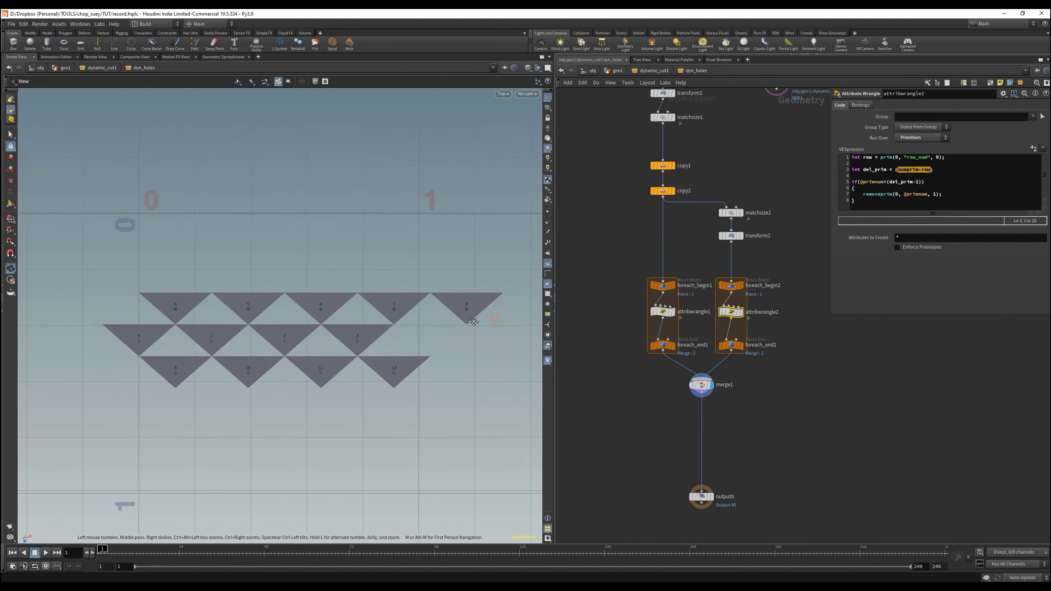
left_click(917, 182)
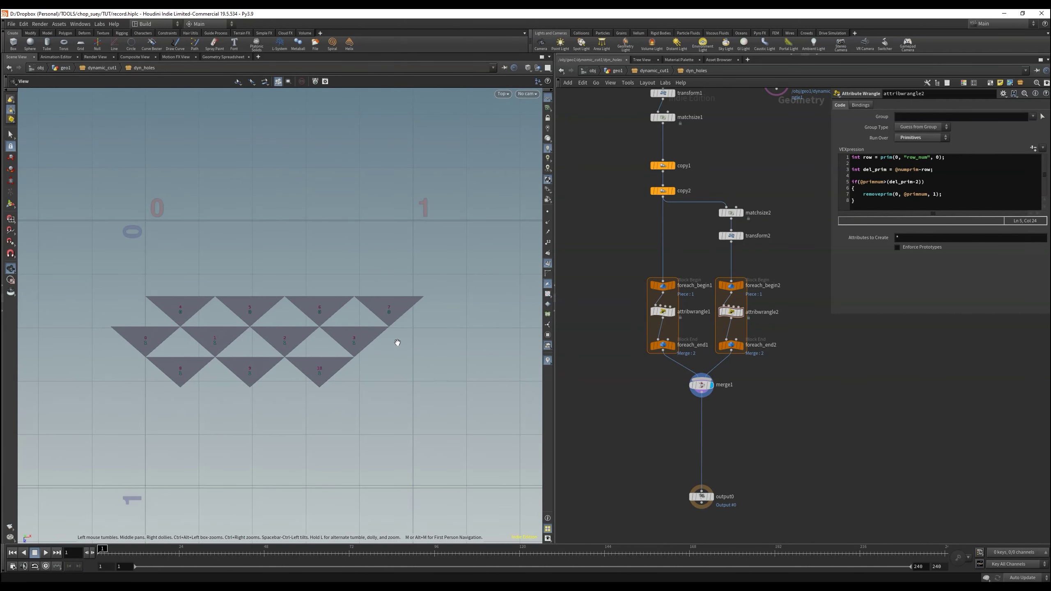
scroll(373, 335, "down", 1)
scroll(374, 331, "down", 2)
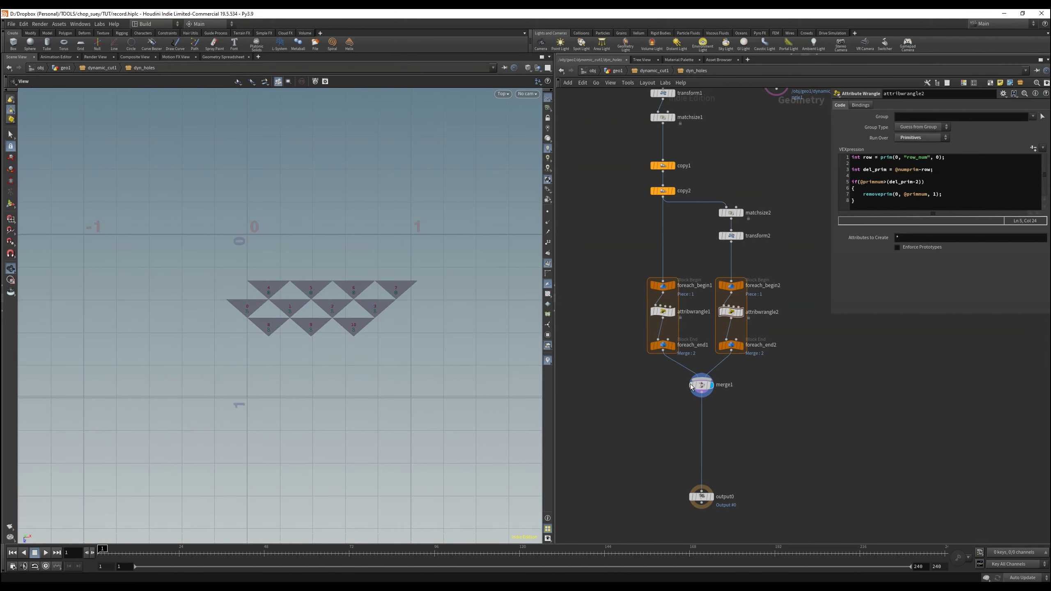
Step: Replace copy2's Total Number reference with a plain value and raise it from 2 to 3
left_click(663, 190)
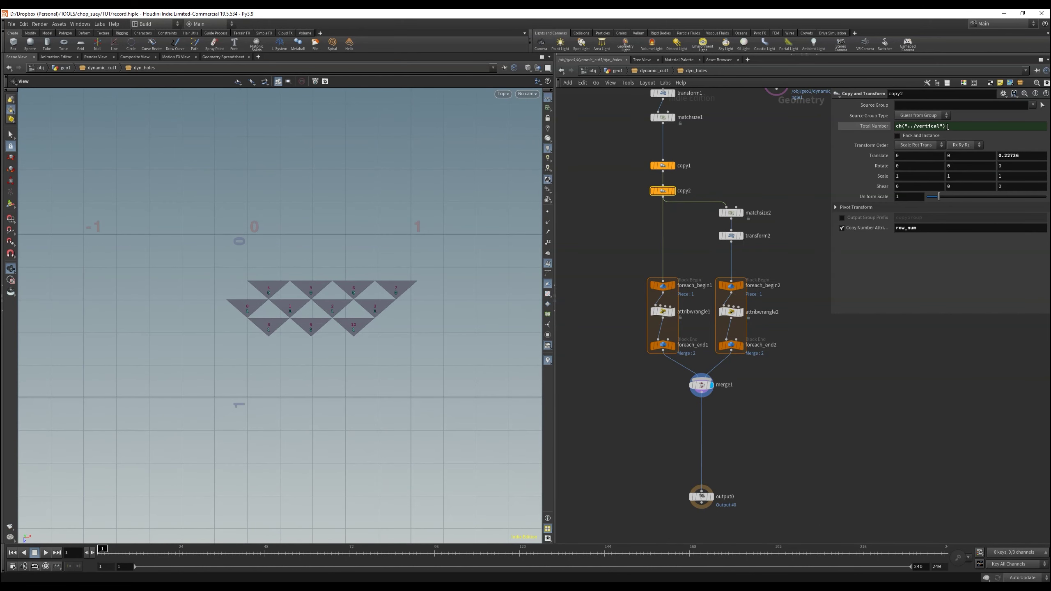
right_click(880, 128)
left_click(898, 230)
right_click(881, 126)
left_click(897, 228)
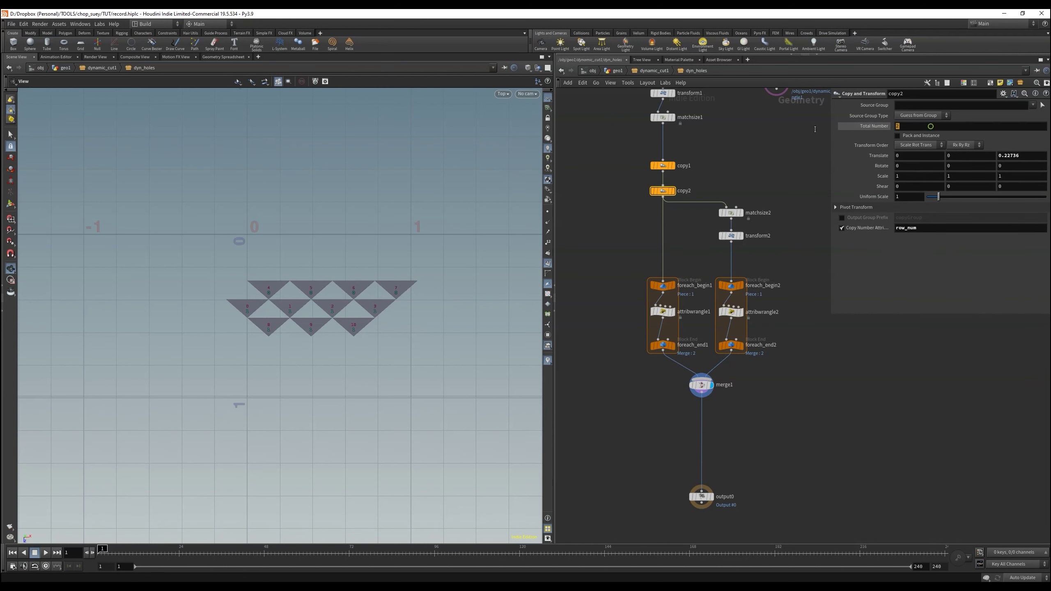
left_click_drag(938, 127, 956, 127)
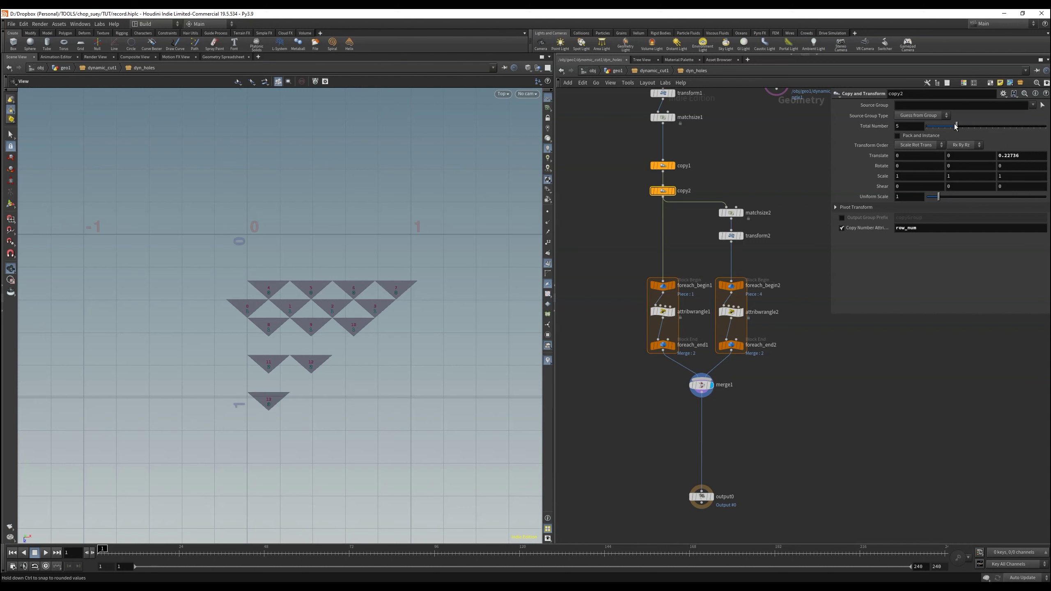
Step: Turn off Single Pass on foreach_end1 so every row is processed
left_click(701, 385)
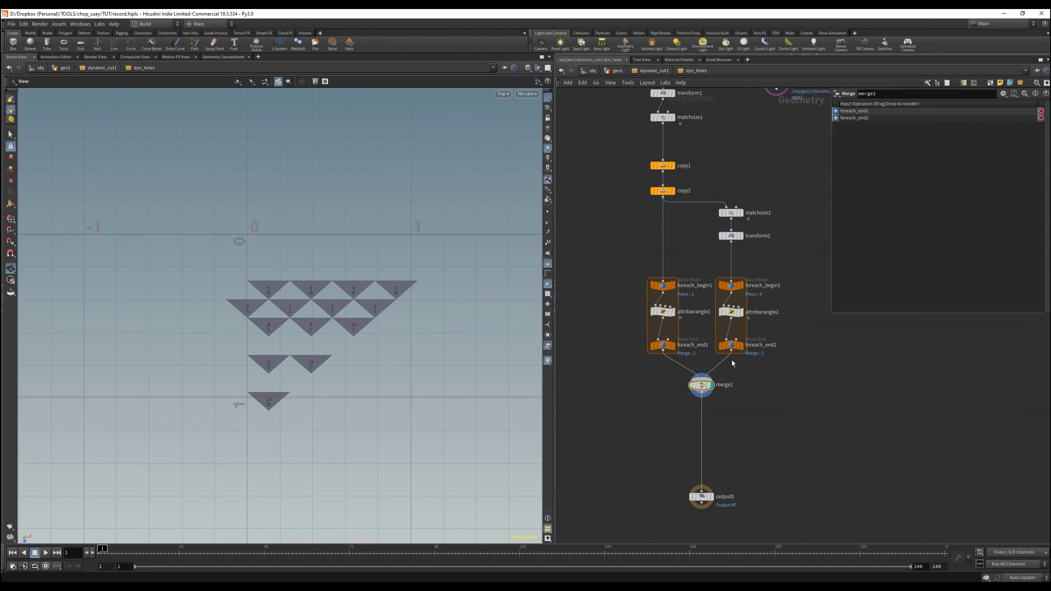
left_click(733, 346)
left_click(663, 345)
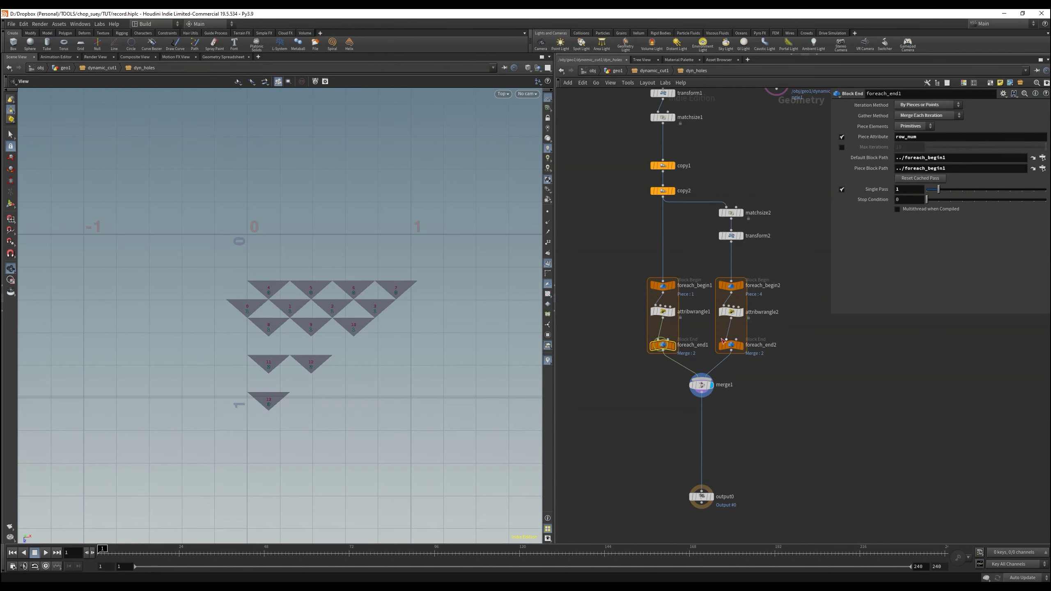
left_click(842, 189)
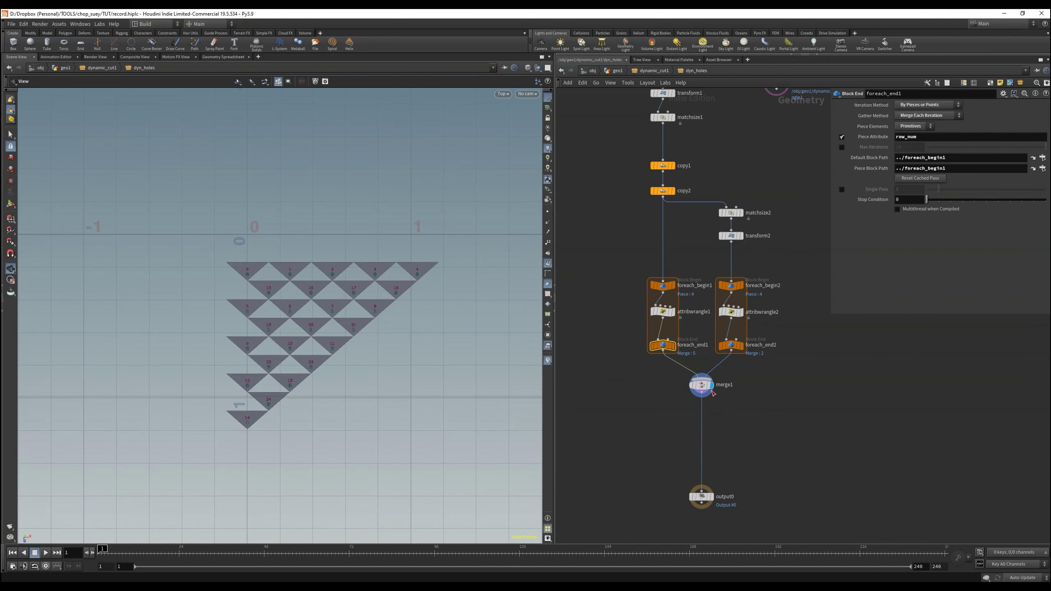
left_click(701, 385)
Step: Set copy2's Total Number to the ch("../vertical") expression, leaving two rows
left_click(663, 191)
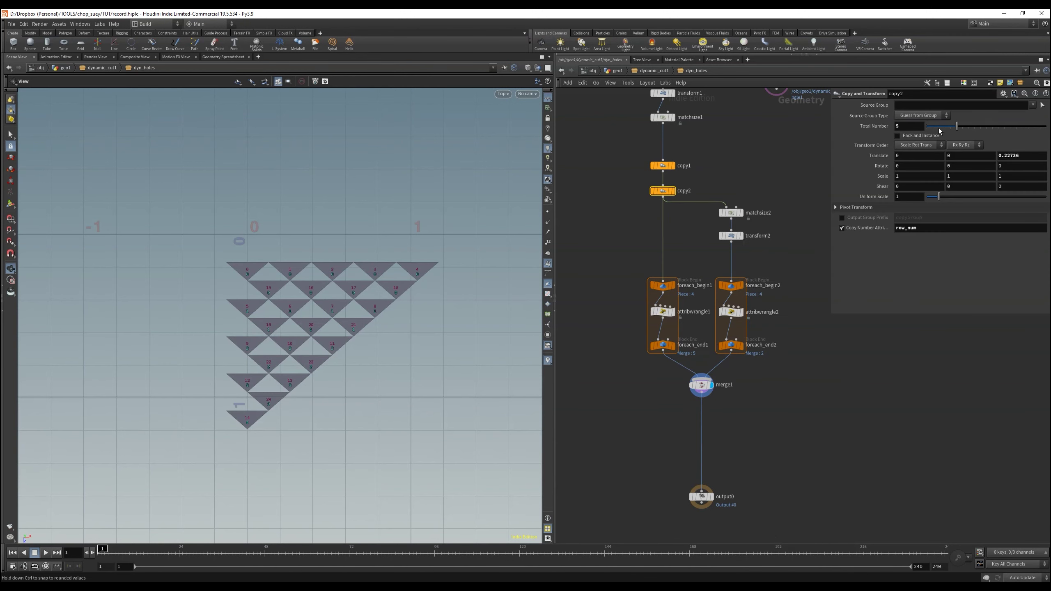
mouse_move(956, 128)
left_mouse_down()
mouse_move(932, 131)
mouse_move(973, 130)
left_mouse_up()
left_click(910, 127)
type("ch(\"../vertical\")")
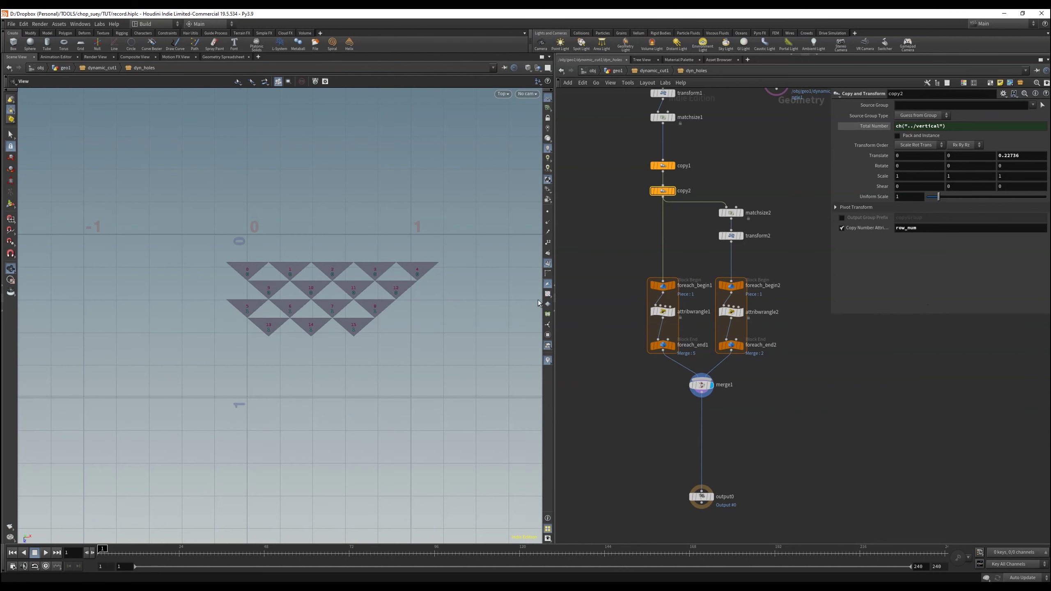
scroll(377, 273, "down", 1)
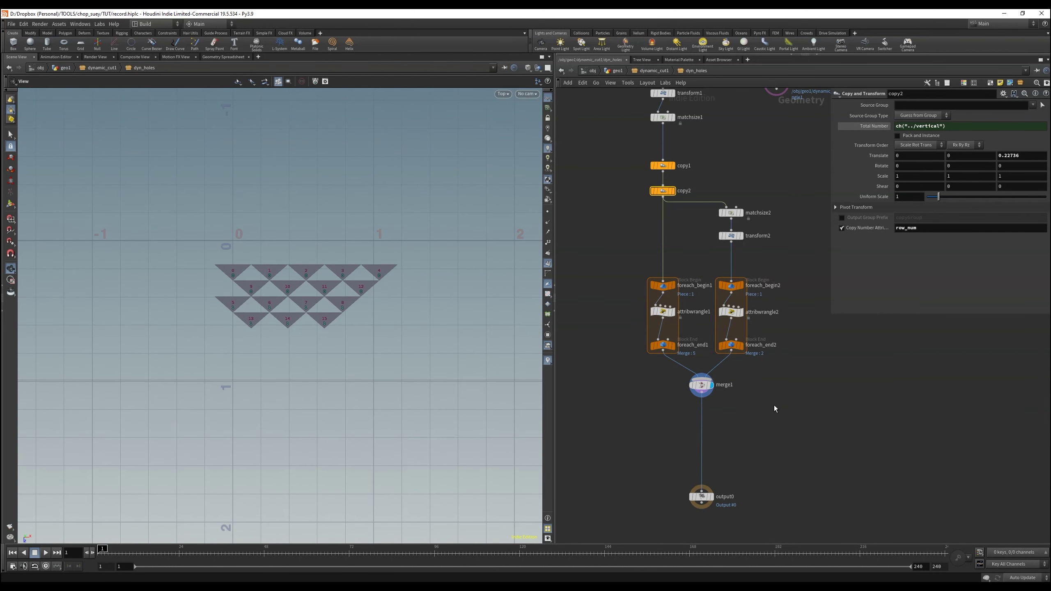
middle_click_drag(719, 395, 698, 368)
left_click(687, 360)
scroll(656, 393, "down", 1)
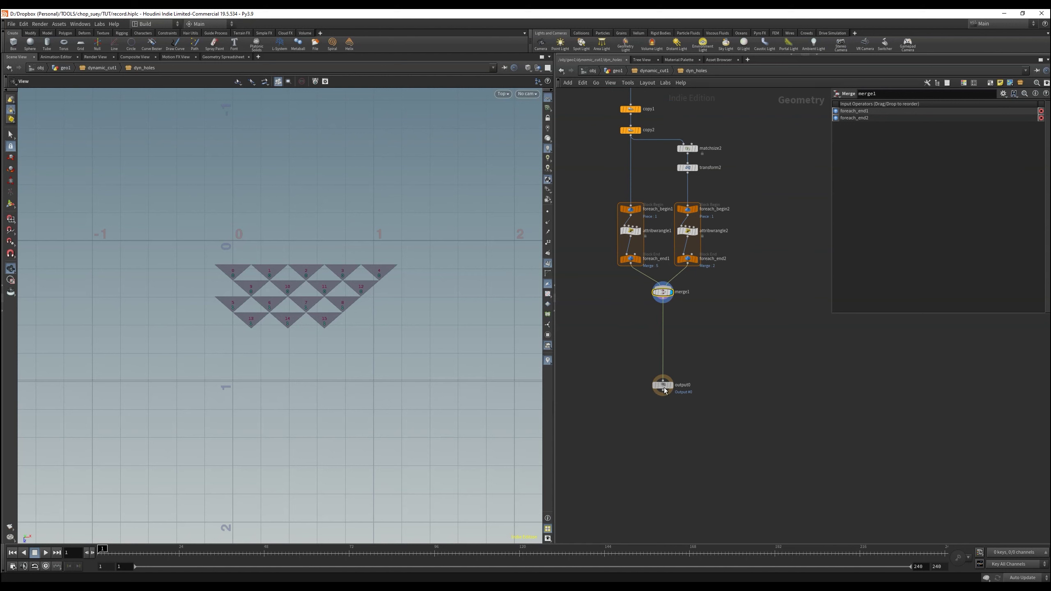
Step: Insert a Mirror node between merge1 and the output and display the mirrored triangle rows
left_click_drag(664, 390, 665, 484)
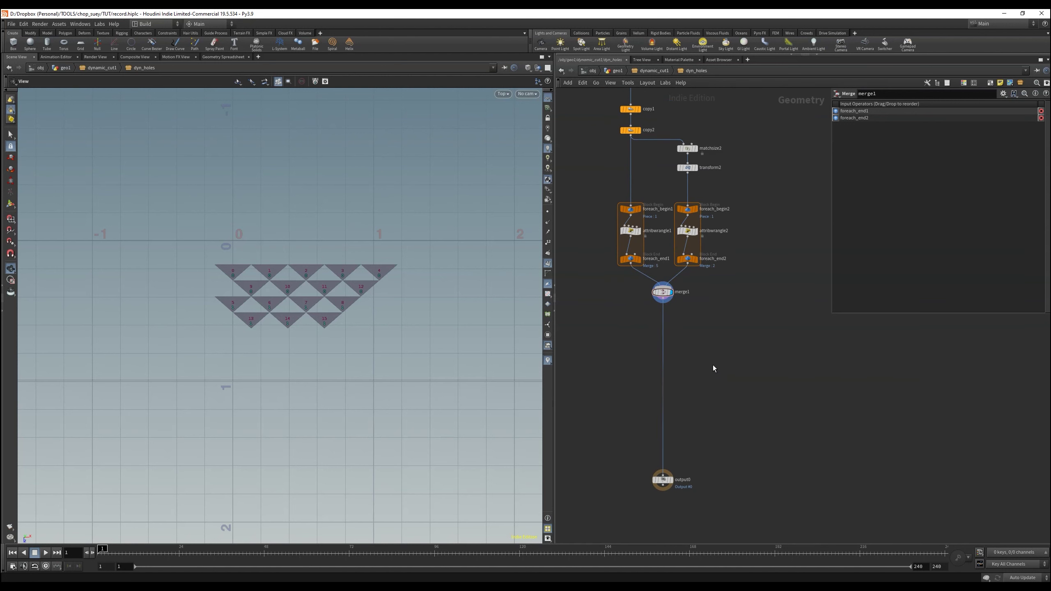
key("Tab")
key("Tab")
type("null")
key("Return")
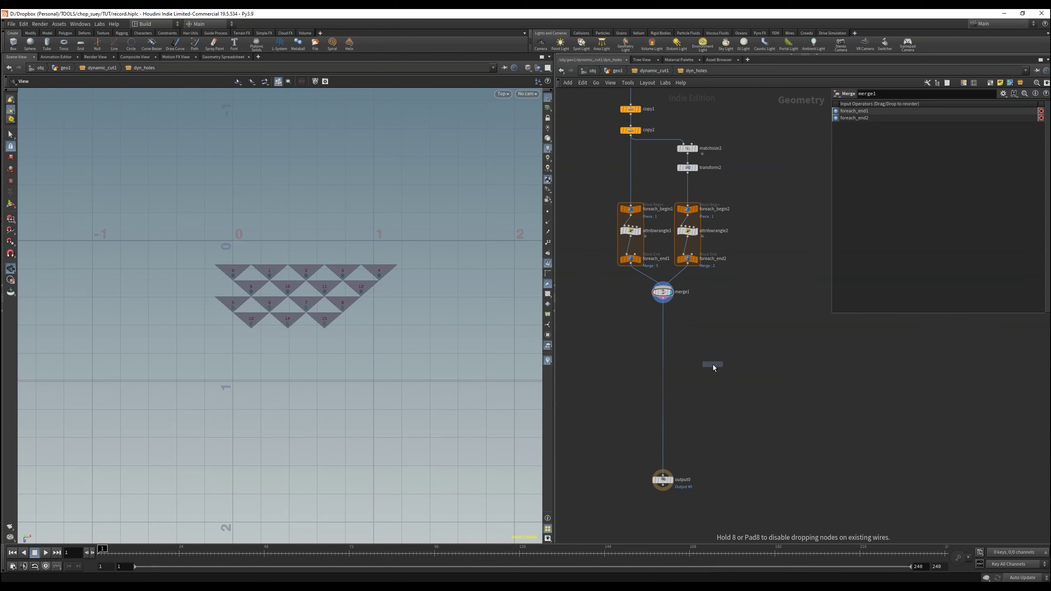
left_click(713, 367)
left_click_drag(713, 367, 663, 327)
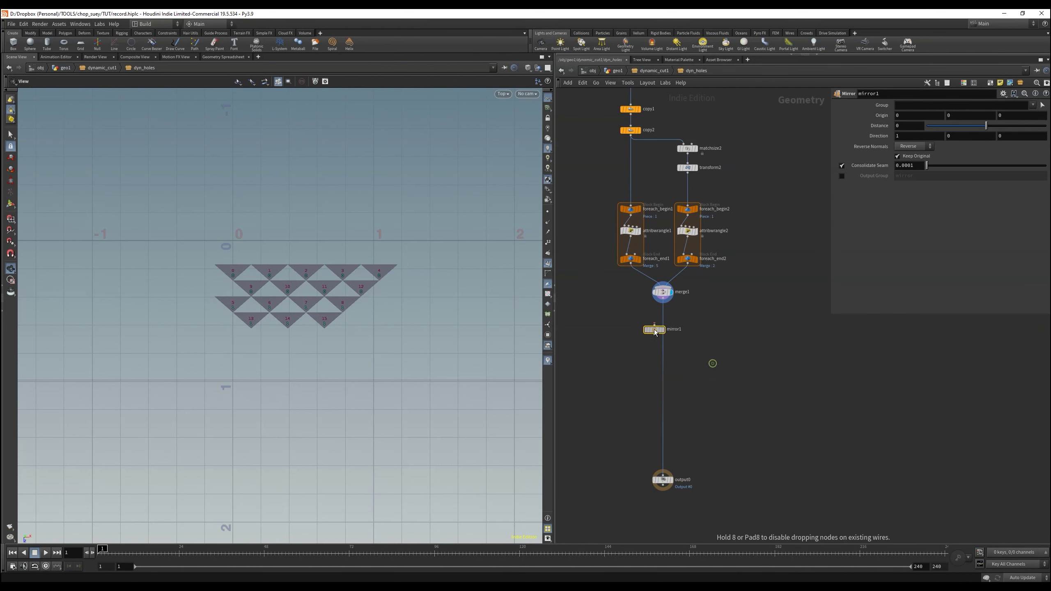
left_click(677, 327)
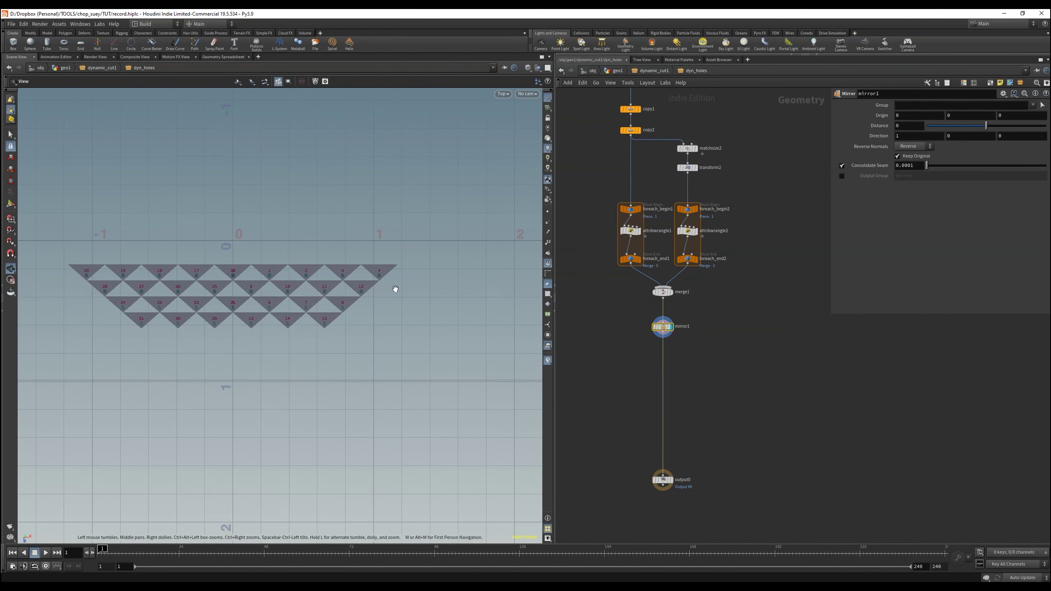
scroll(395, 291, "down", 5)
scroll(351, 345, "up", 3)
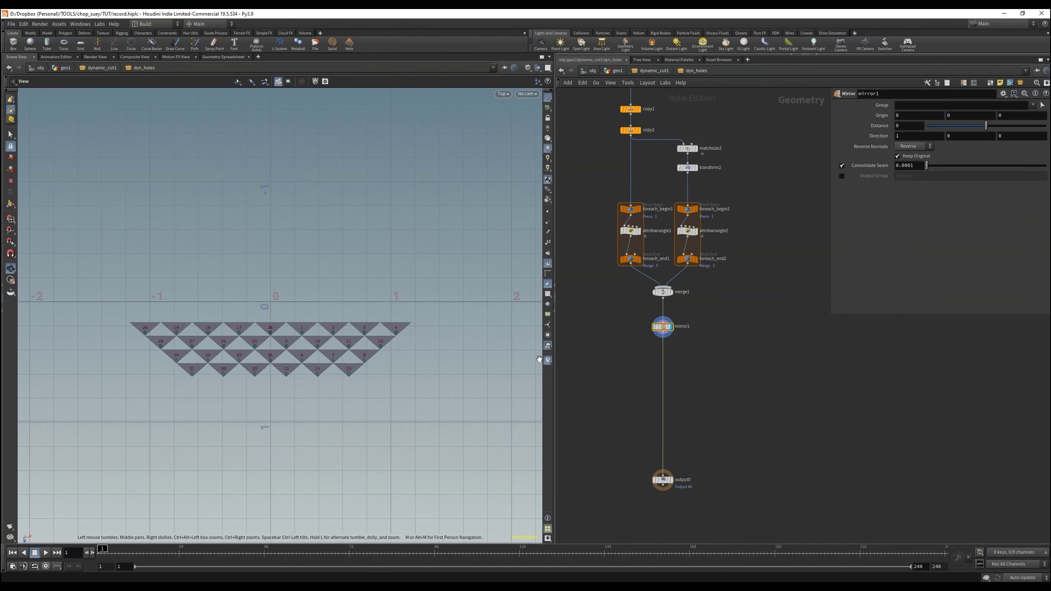
middle_click_drag(351, 345, 392, 345)
Step: Add a Normal node below mirror1, then return to the dynamic_cut1 network
middle_click_drag(737, 373, 717, 374)
left_click(674, 260)
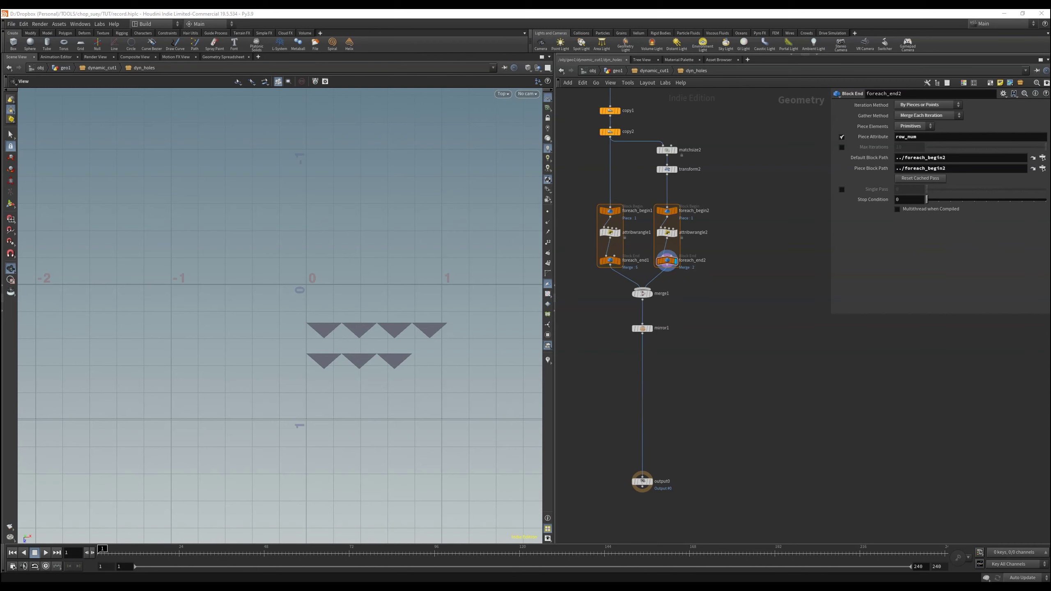
key("Tab")
type("normal")
key("Return")
left_click(642, 333)
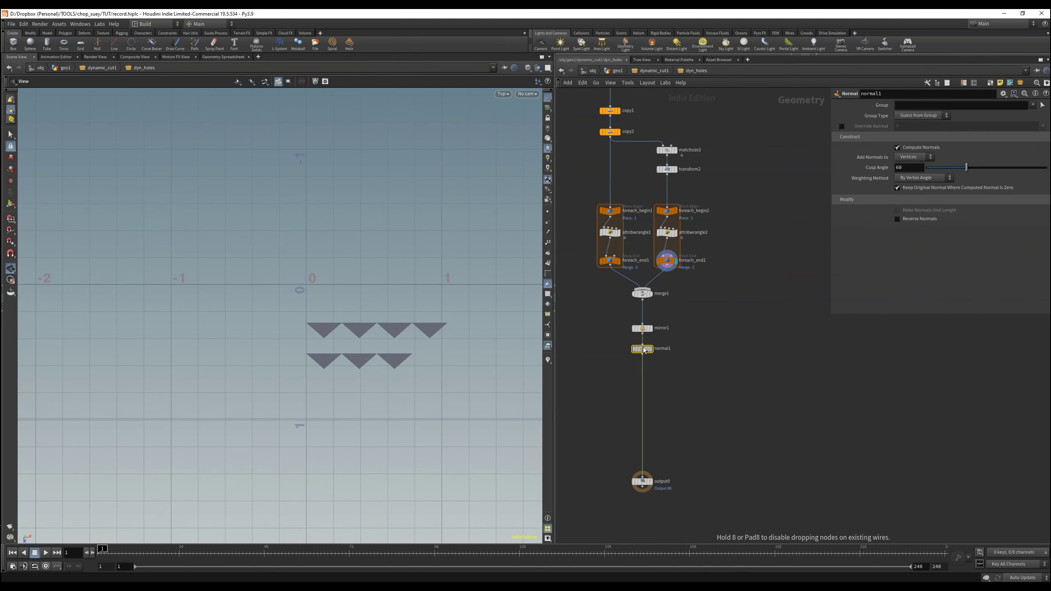
left_click(645, 484)
Step: Add transform5 below dyn_holes with a uniform scale of 1.516
key("u")
key("Tab")
left_click(753, 221)
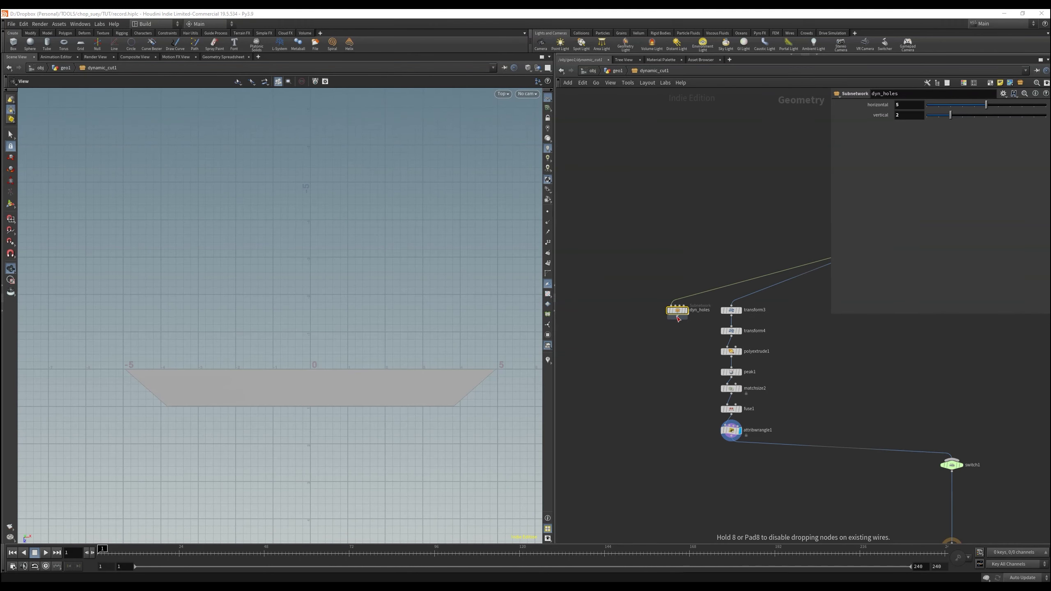
left_click(677, 329)
left_click(686, 332)
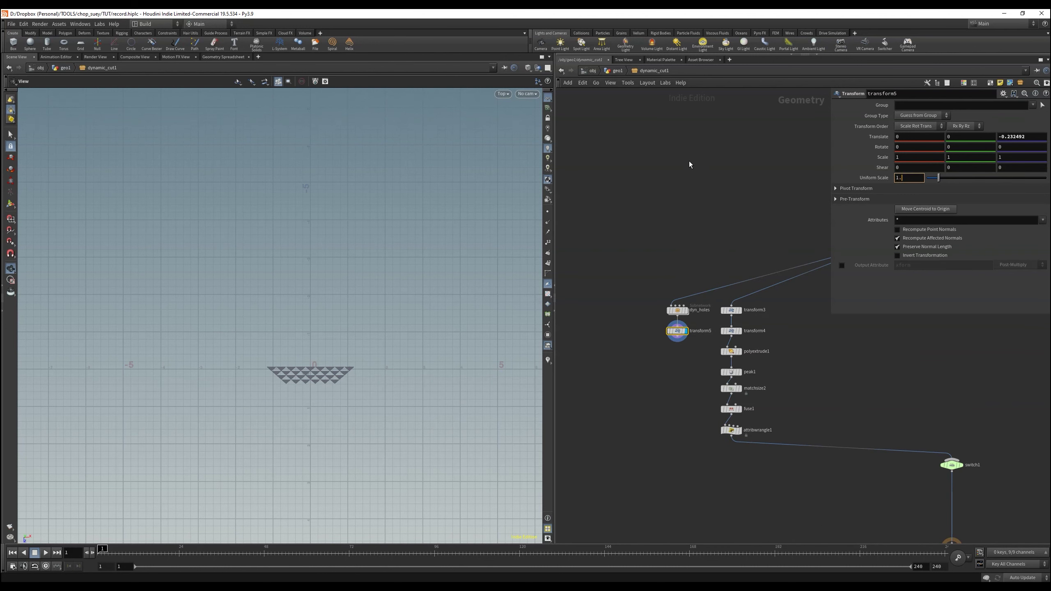
type("16")
key("Return")
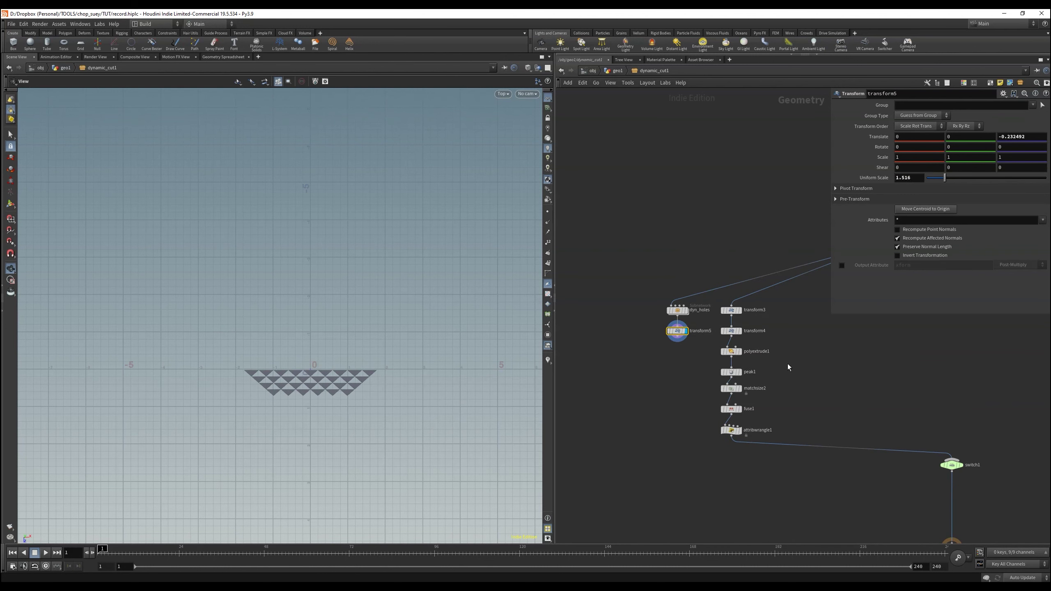
scroll(758, 418, "down", 2)
left_click(809, 329)
scroll(742, 414, "up", 2)
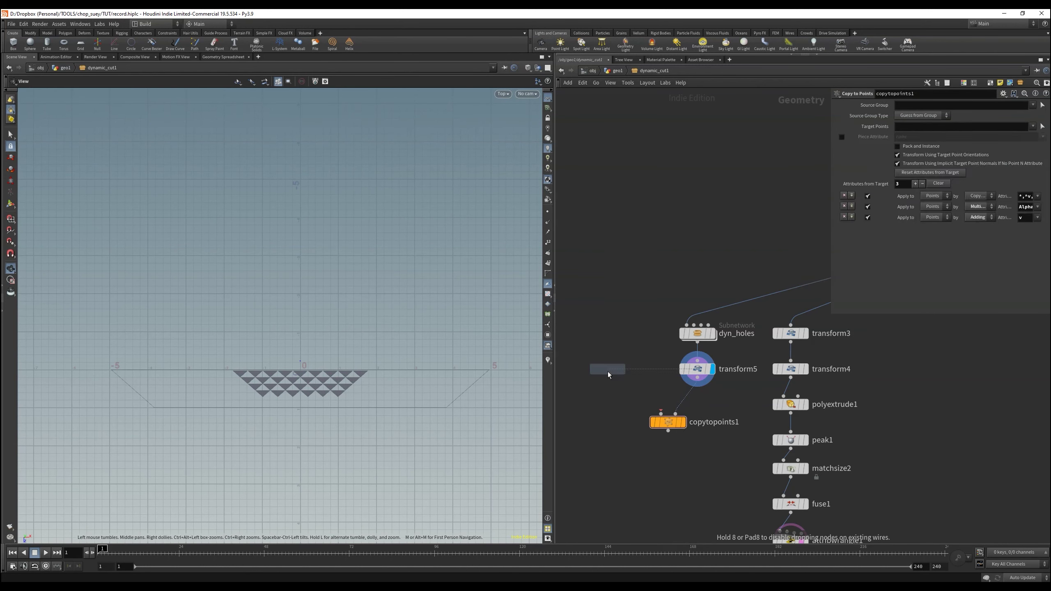
Step: Orient tube1 along the Z axis with radius 0.036 and wire it into copytopoints1
left_click(608, 370)
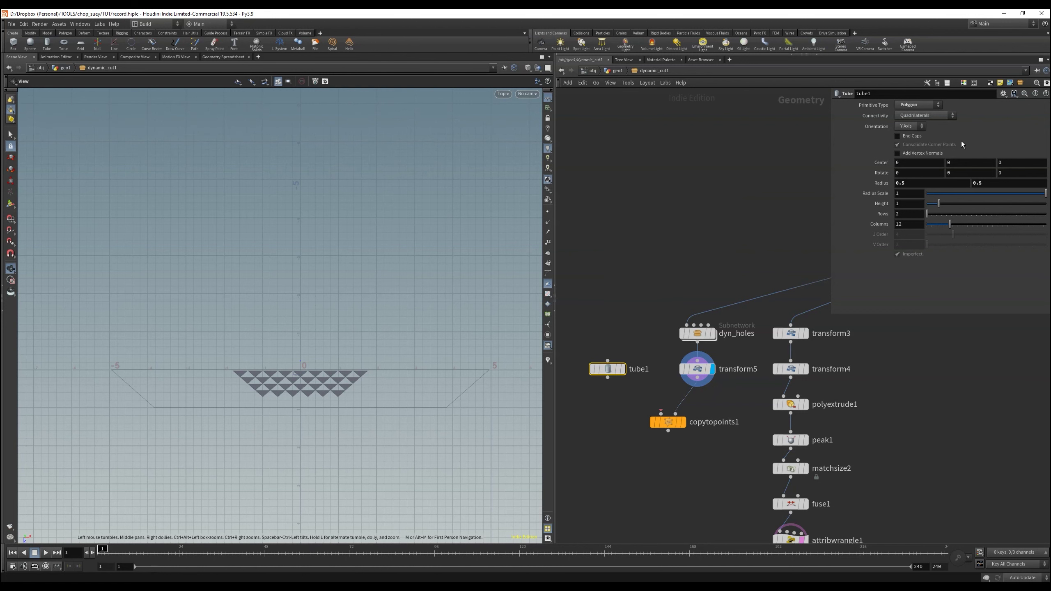
left_click(917, 127)
left_click(904, 151)
type("6")
key("Return")
left_click_drag(607, 378, 661, 413)
left_click(683, 422)
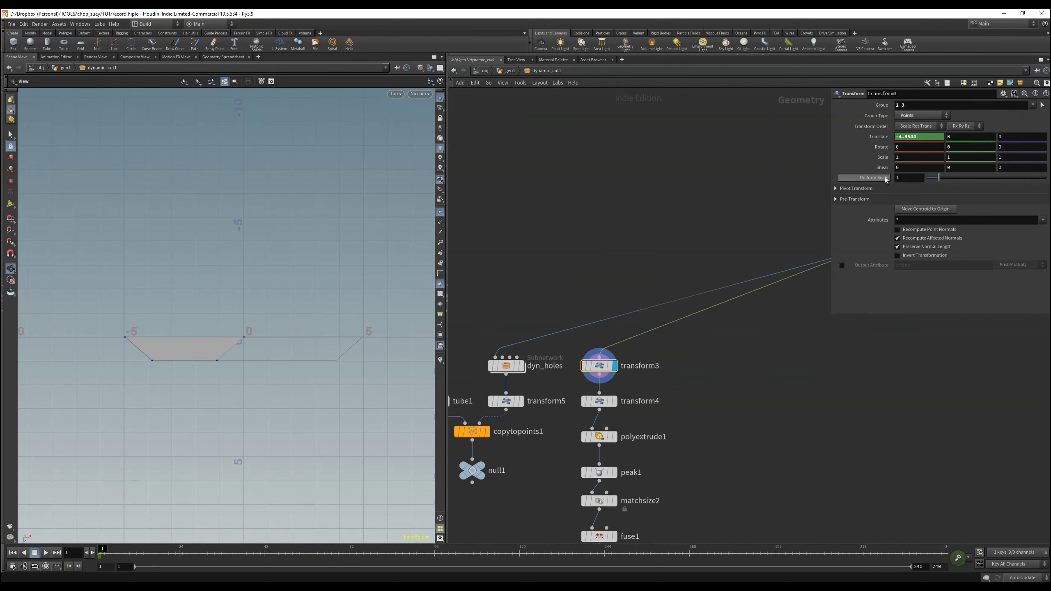
Step: Set transform3's Translate X to -10/3.5
right_click(883, 140)
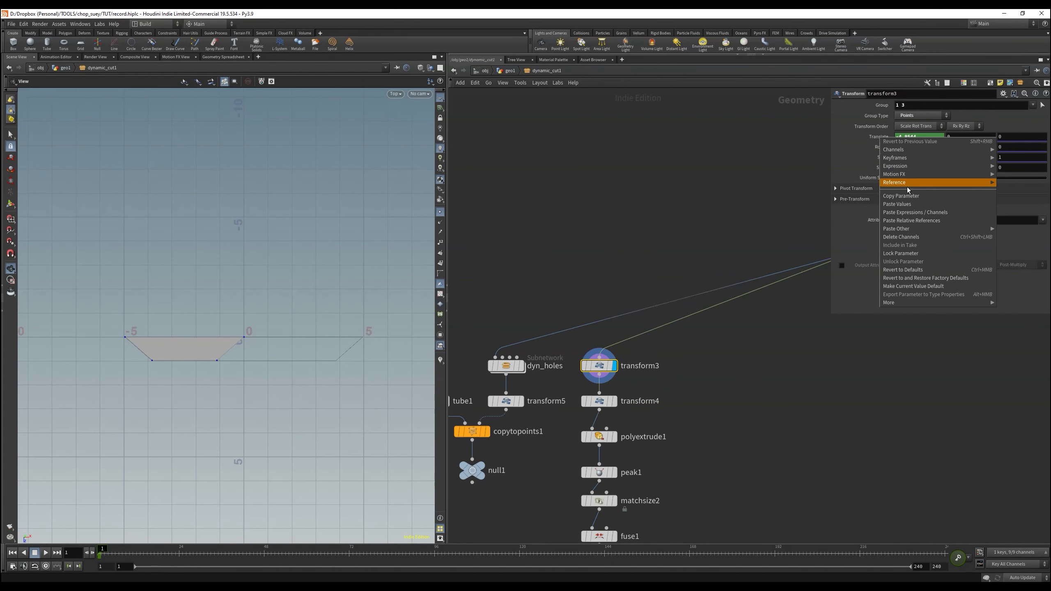
left_click(907, 218)
left_click(919, 138)
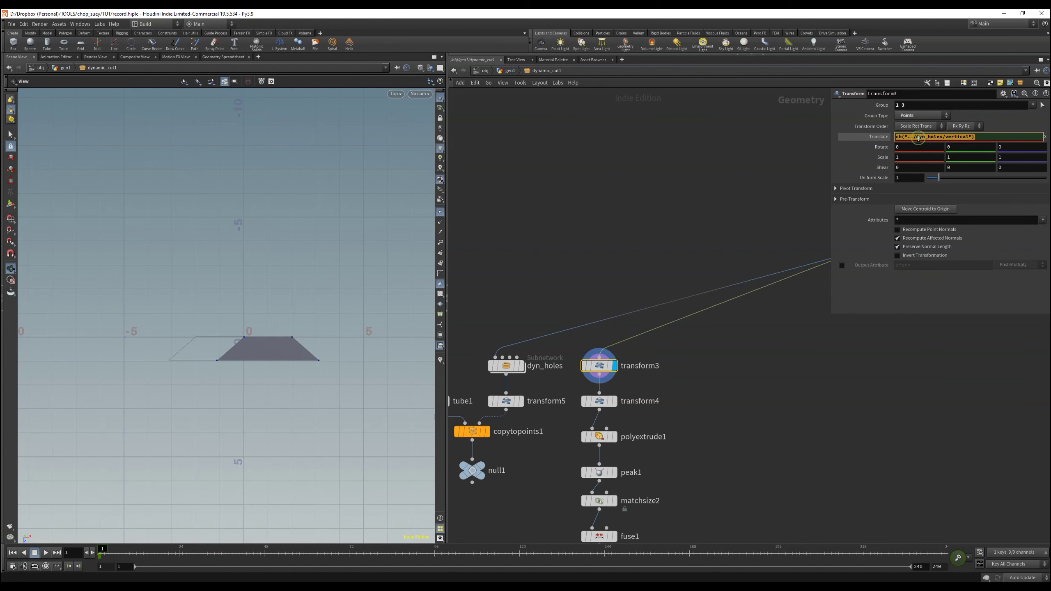
type("-10/3")
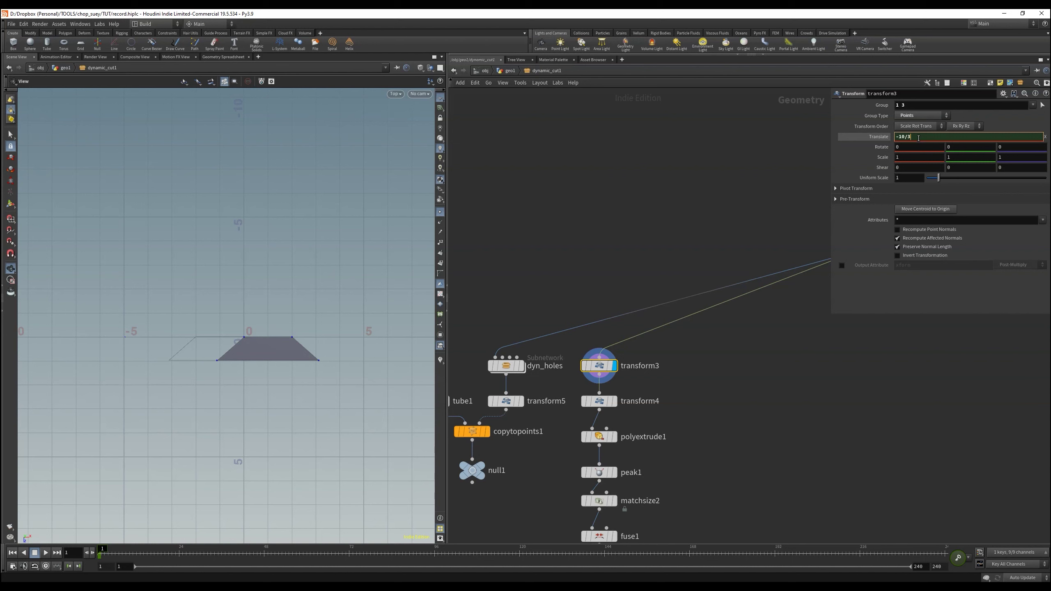
type(".5")
key("Return")
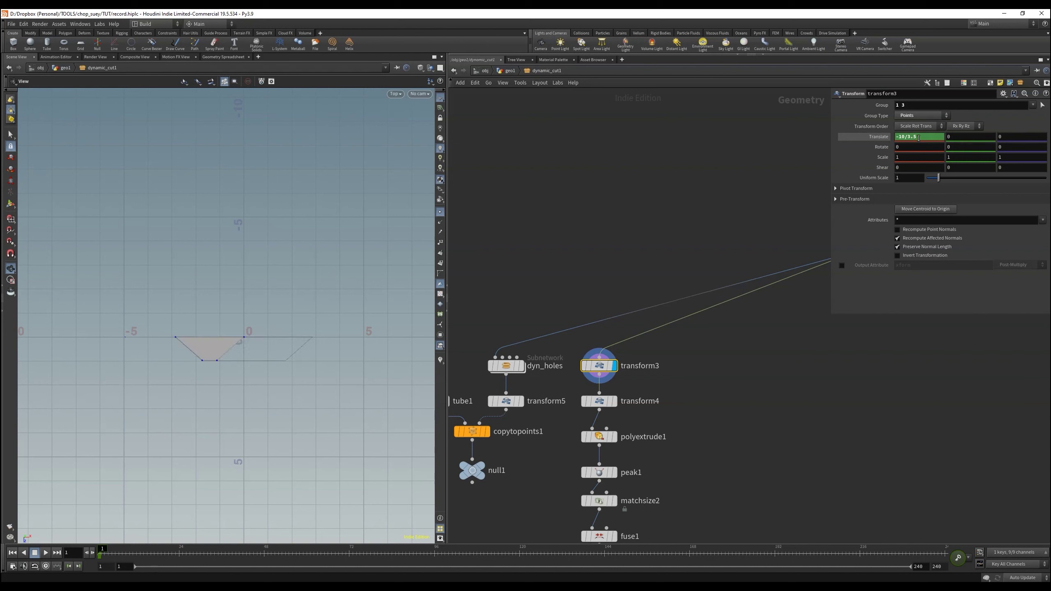
Step: Make transform4's Translate X the negative of transform3's through a relative channel reference
right_click(888, 140)
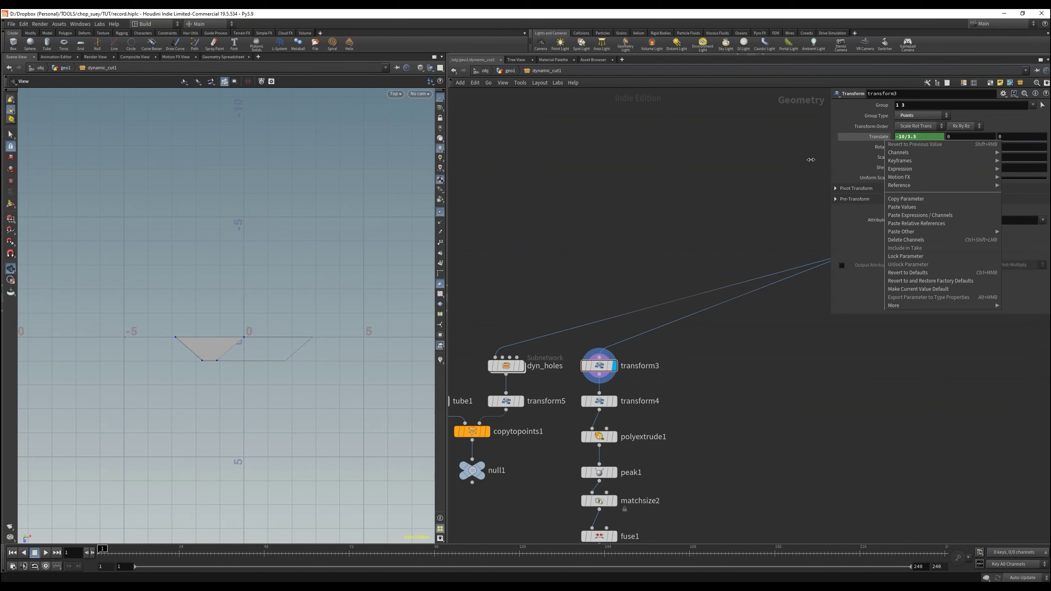
left_click(793, 159)
right_click(911, 137)
left_click(926, 197)
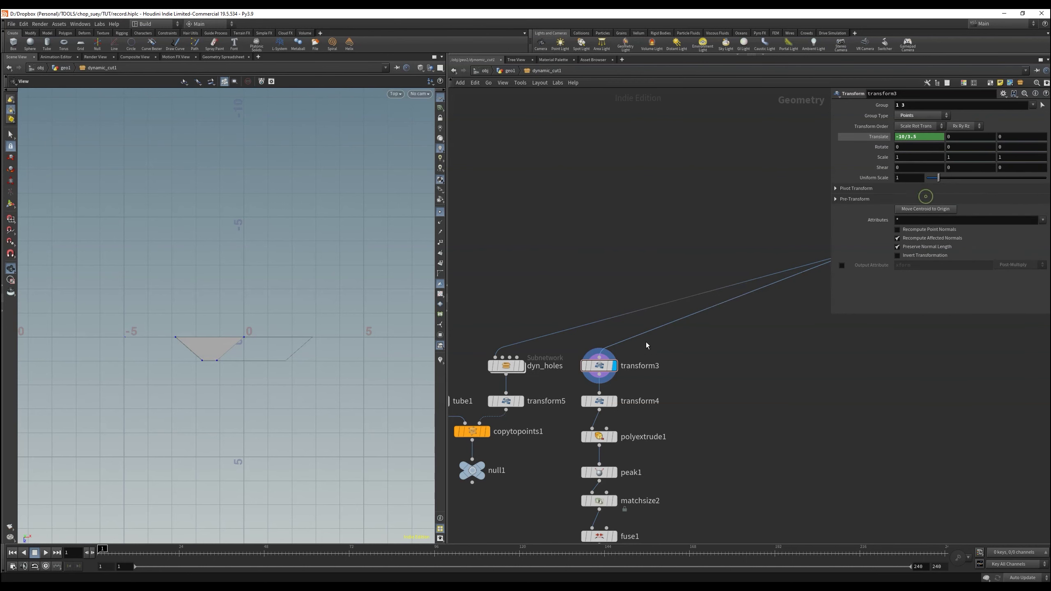
left_click(599, 401)
right_click(917, 137)
left_click(917, 217)
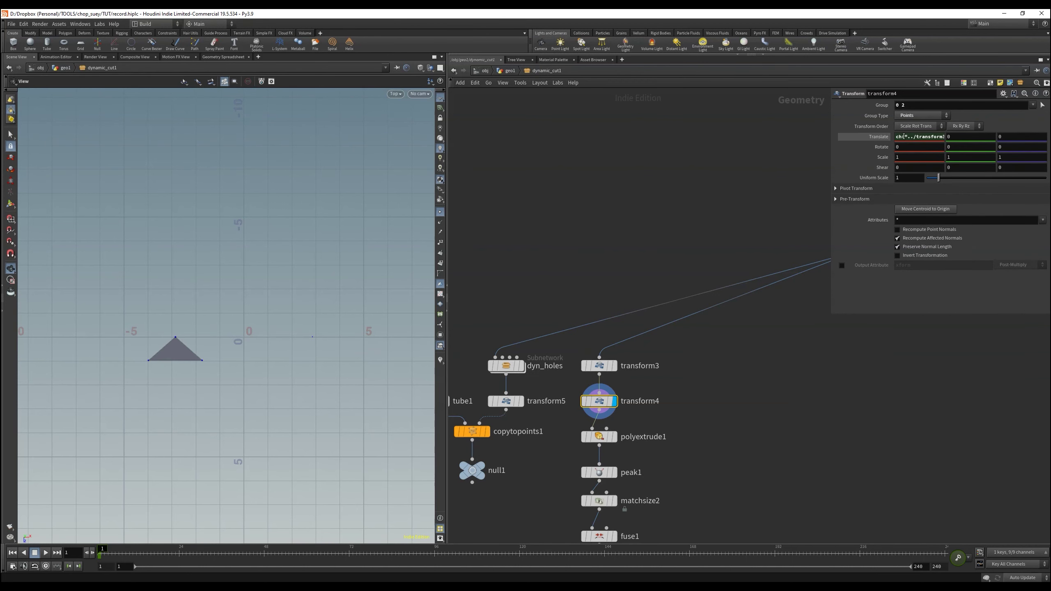
key("Home")
type("-")
key("Return")
middle_click_drag(480, 477, 573, 421)
key("r")
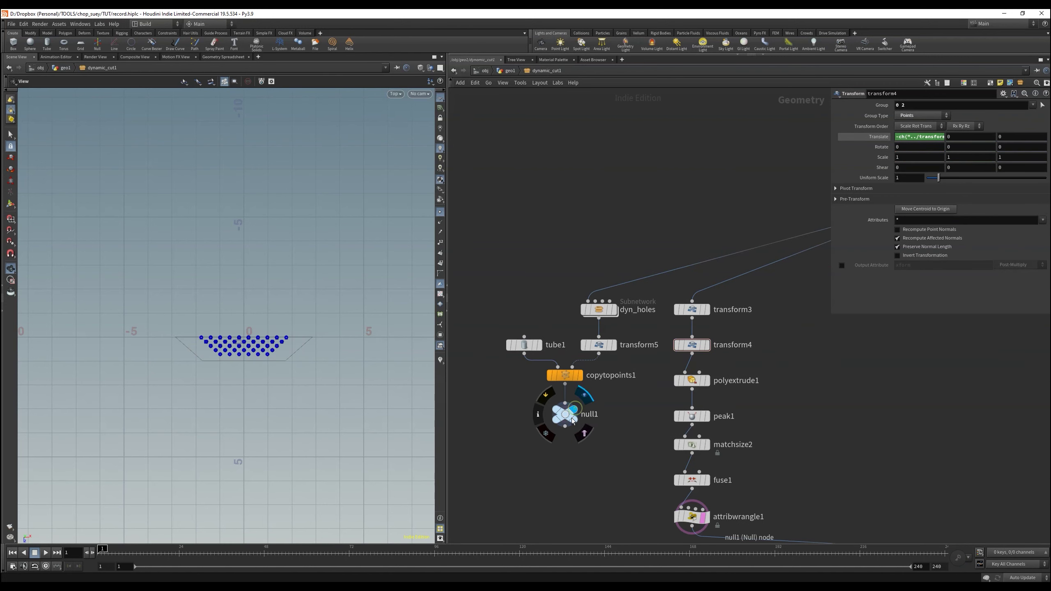
scroll(364, 312, "up", 5)
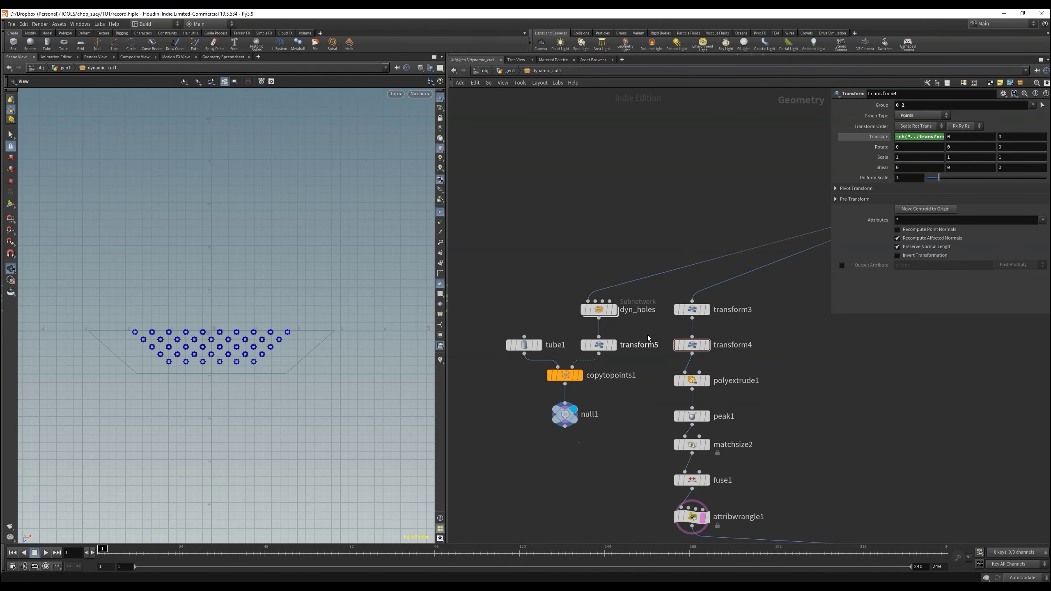
Step: Duplicate the transform8–attribwrangle3 panel chain as a new variant
key("h")
scroll(683, 332, "up", 4)
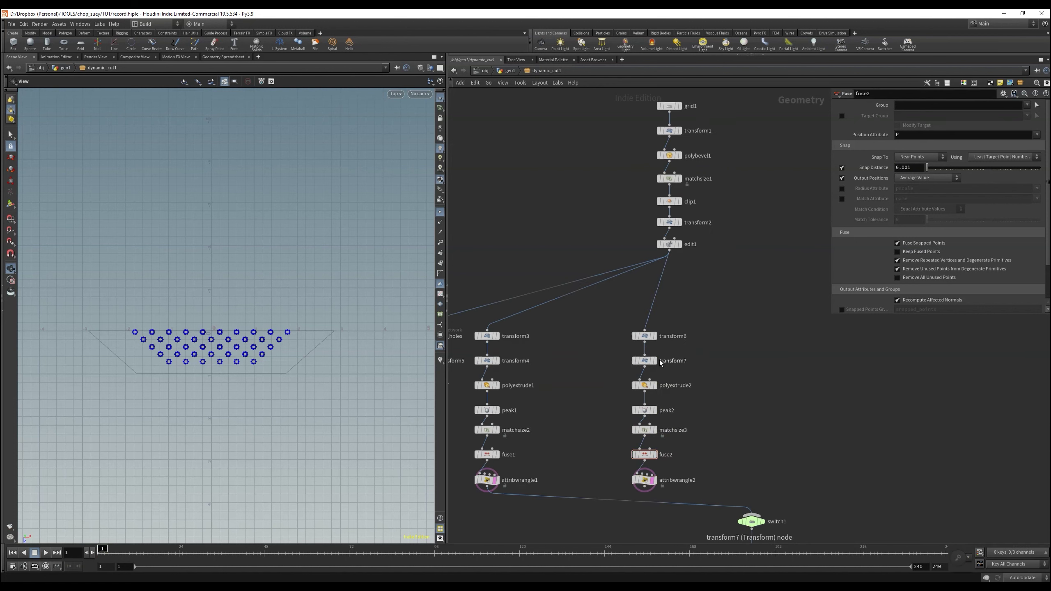
left_click(655, 361)
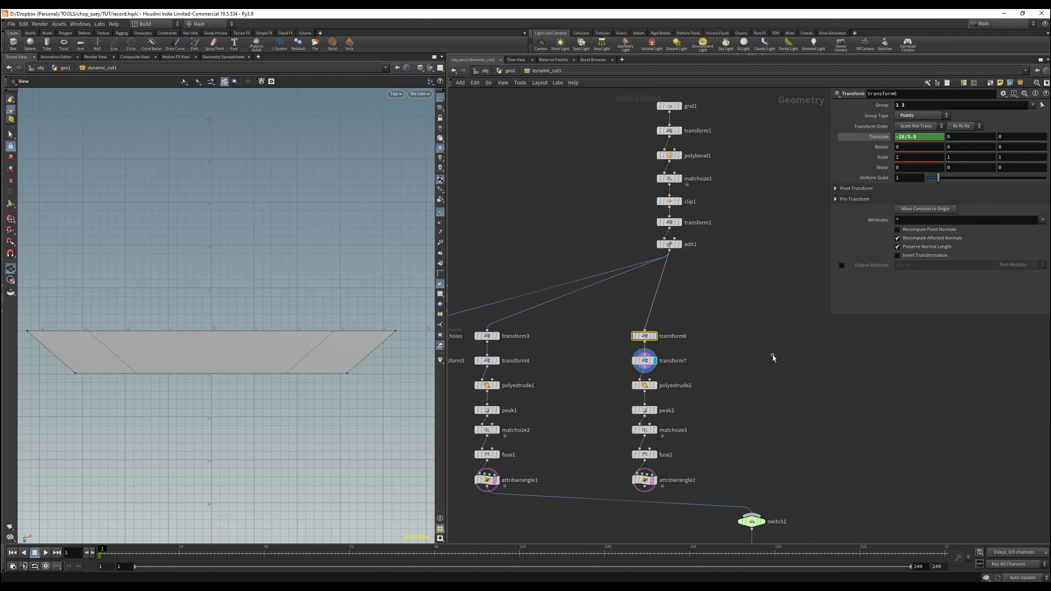
scroll(644, 334, "down", 3)
left_click(644, 334)
left_click_drag(644, 334, 872, 345, "alt")
Step: Set the copied chain's Translate X to -25/3.5
left_click(730, 334)
left_click(872, 345)
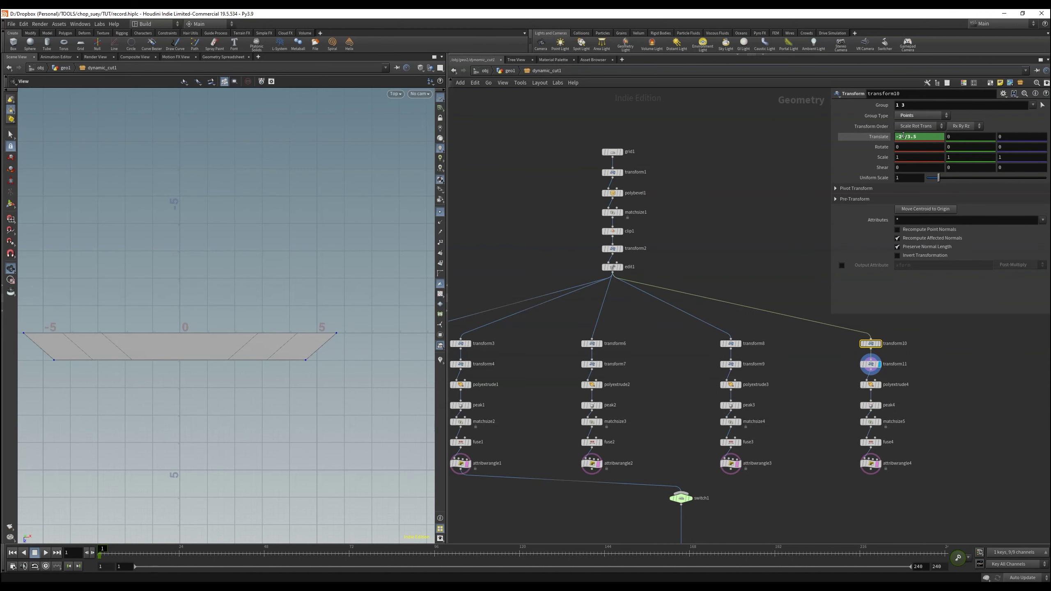
double_click(909, 137)
type("25")
key("Return")
Step: Duplicate the new branch again and clear the latest copy's X offset
scroll(674, 386, "down", 3)
left_click_drag(788, 361, 864, 361, "alt")
left_click(864, 361)
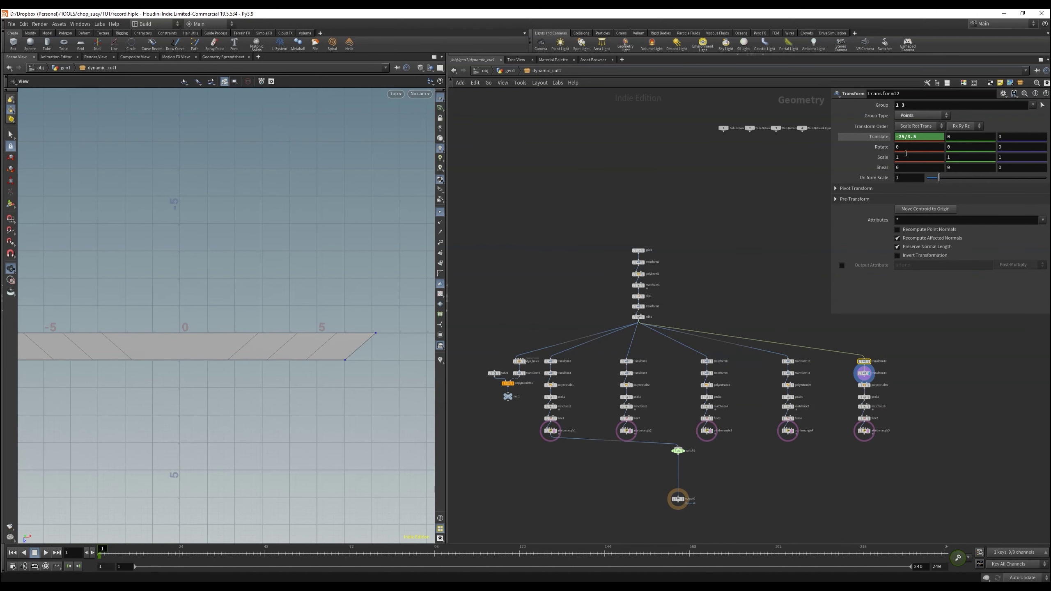
double_click(909, 137)
key("BackSpace")
Step: Set transform12's Translate X to -30/3.5 and move all branches beneath edit1
type("30")
key("Return")
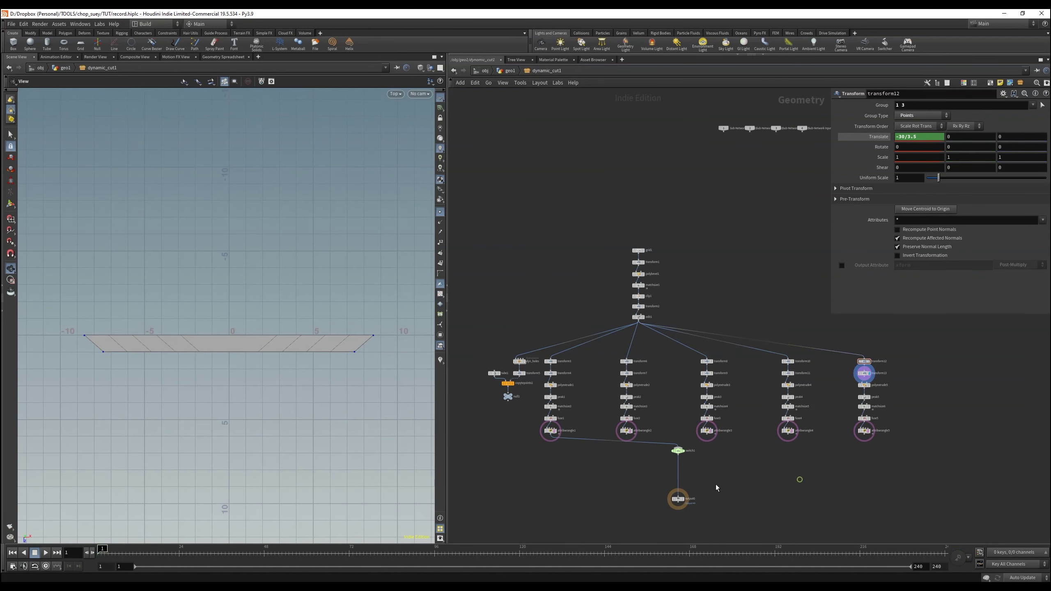
scroll(703, 373, "down", 2)
left_click_drag(902, 350, 484, 443)
left_click_drag(740, 365, 708, 364)
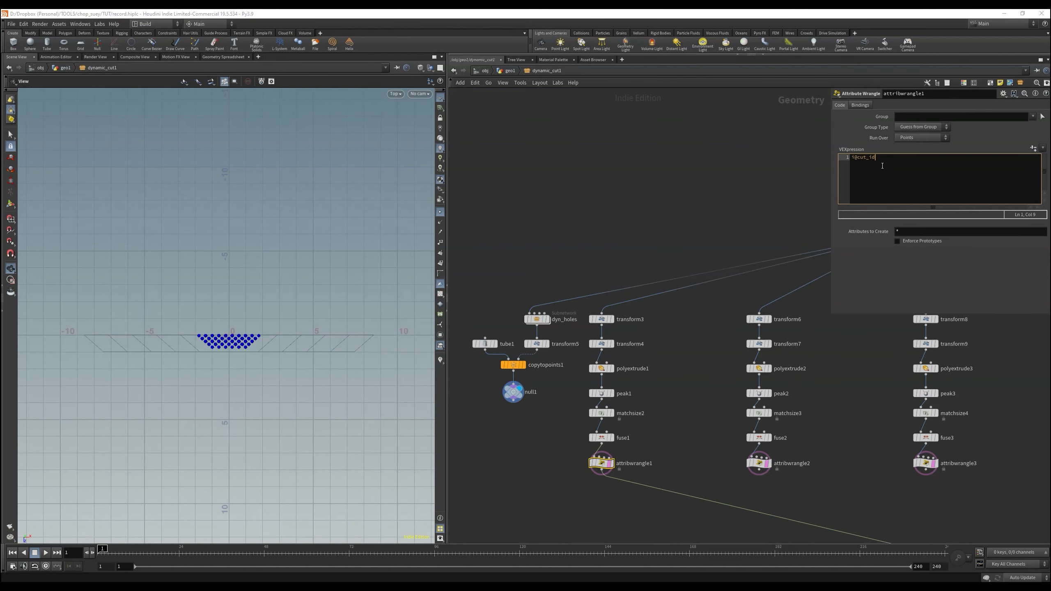
Step: Inspect the panel wrangles' code, undoing an accidental node move
left_click(759, 463)
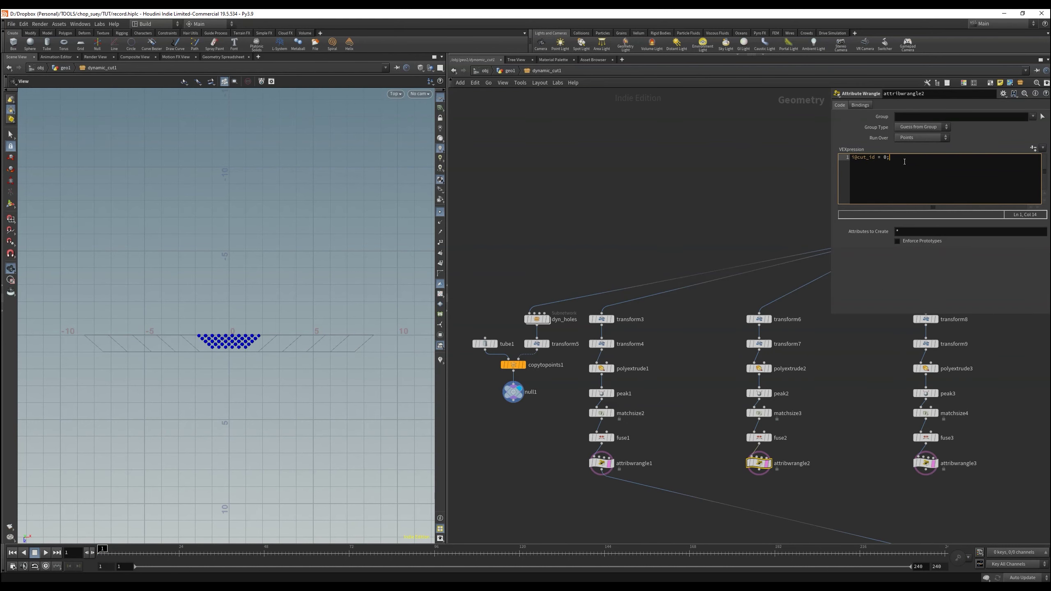
left_click(926, 463)
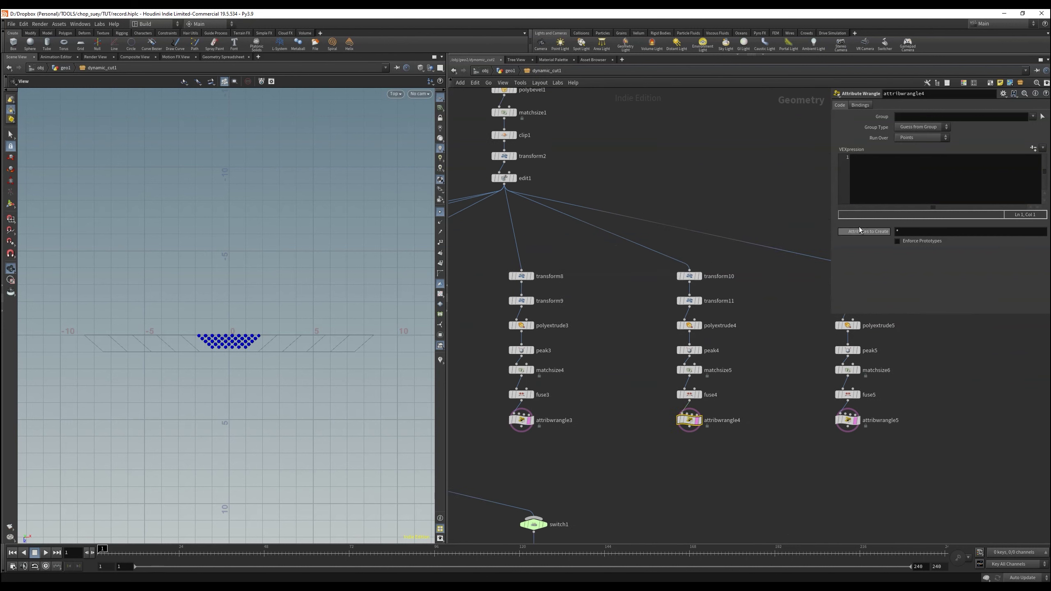
left_click(848, 422)
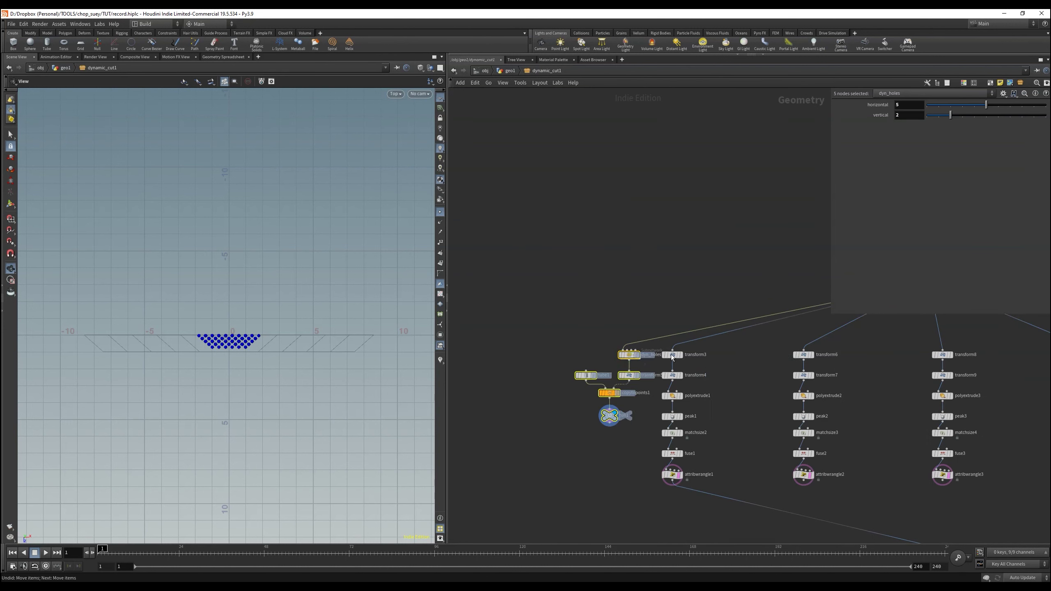
left_click_drag(671, 355, 765, 355)
key("ctrl+z")
Step: Widen dyn_holes to 10 horizontal columns and duplicate the holes branch for the second panel
left_click(654, 421)
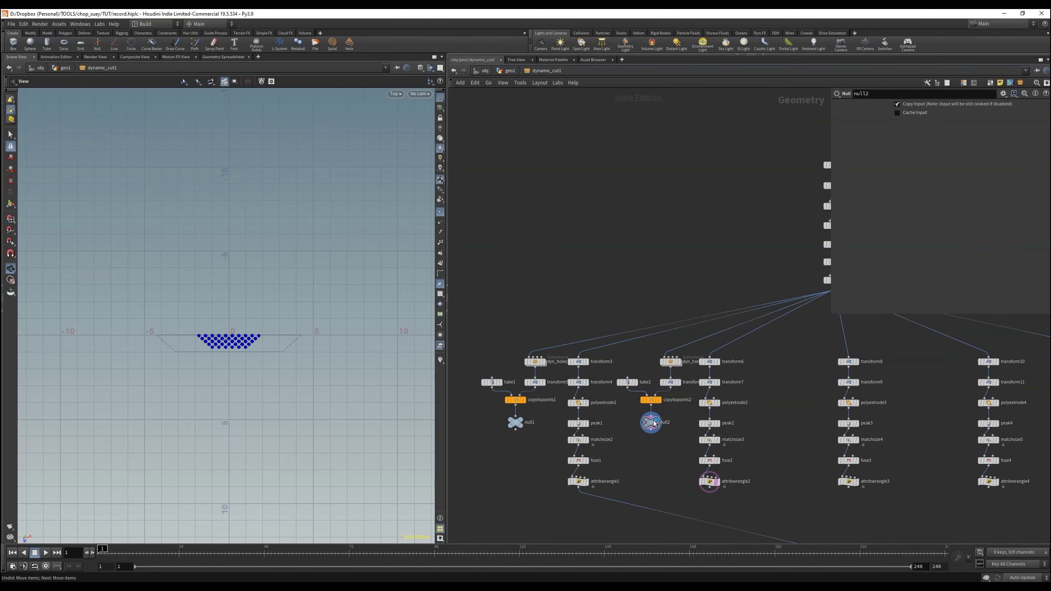
left_click(670, 361)
left_click_drag(986, 105, 1046, 104)
middle_click_drag(626, 289, 544, 275)
left_click_drag(545, 274, 599, 435)
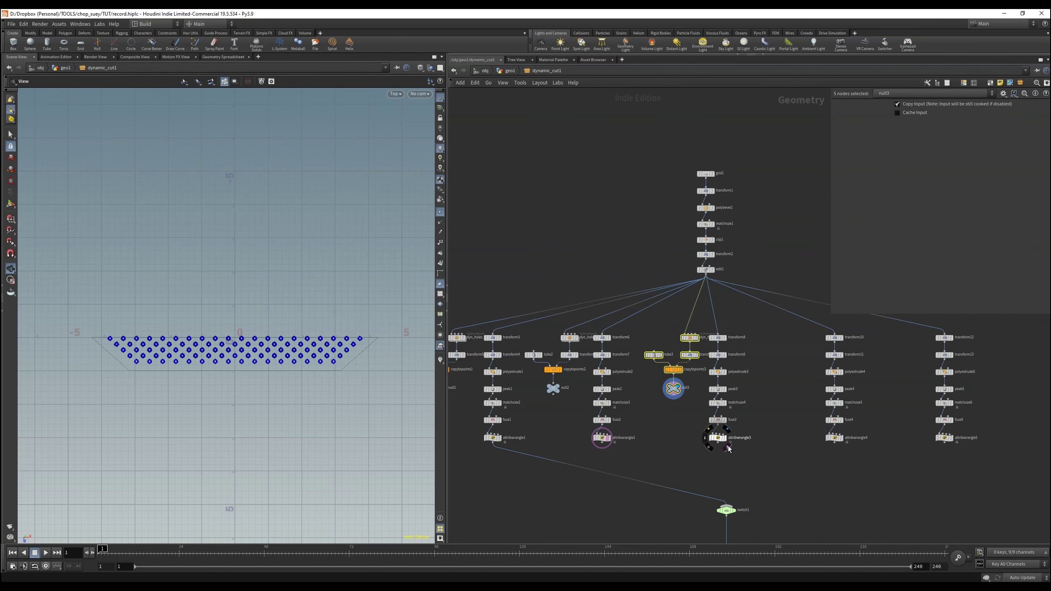
left_click(729, 449)
left_click(690, 337)
Step: Set the second panel's hole grid to 14 columns and add a 17-column copy for the third
middle_click_drag(908, 104, 928, 104)
scroll(438, 362, "down", 2)
middle_click_drag(704, 289, 623, 294)
left_click_drag(561, 330, 624, 404)
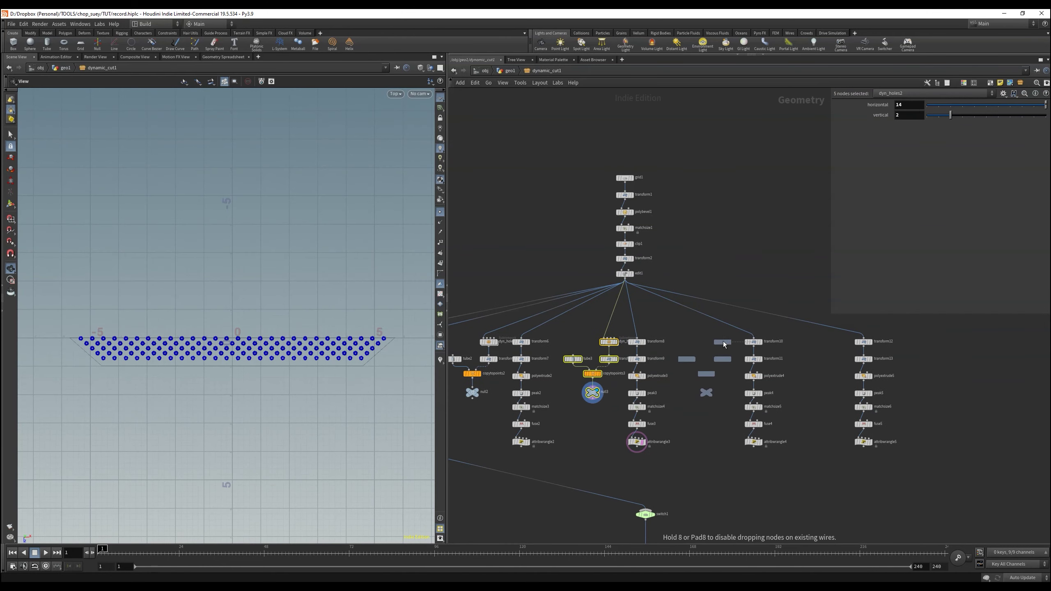
left_click_drag(610, 342, 725, 344, "alt")
left_click(727, 346)
middle_click_drag(906, 104, 927, 105)
Step: Duplicate the hole grid for the fourth panel with 21 horizontal columns
middle_click_drag(525, 462, 454, 433)
left_click_drag(447, 433, 527, 435)
left_click_drag(656, 394, 596, 320)
left_click_drag(642, 329, 749, 331, "alt")
left_click(788, 430)
left_click(749, 329)
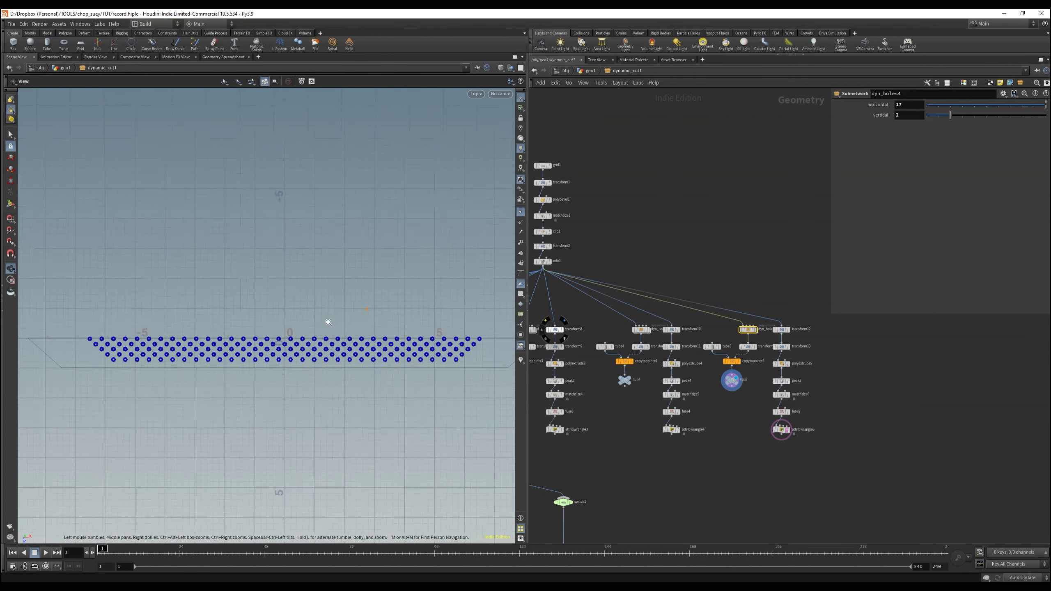
middle_click_drag(911, 104, 933, 103)
Step: Wire attribwrangle1–5 into switch1 and return to the geo1 network
key("h")
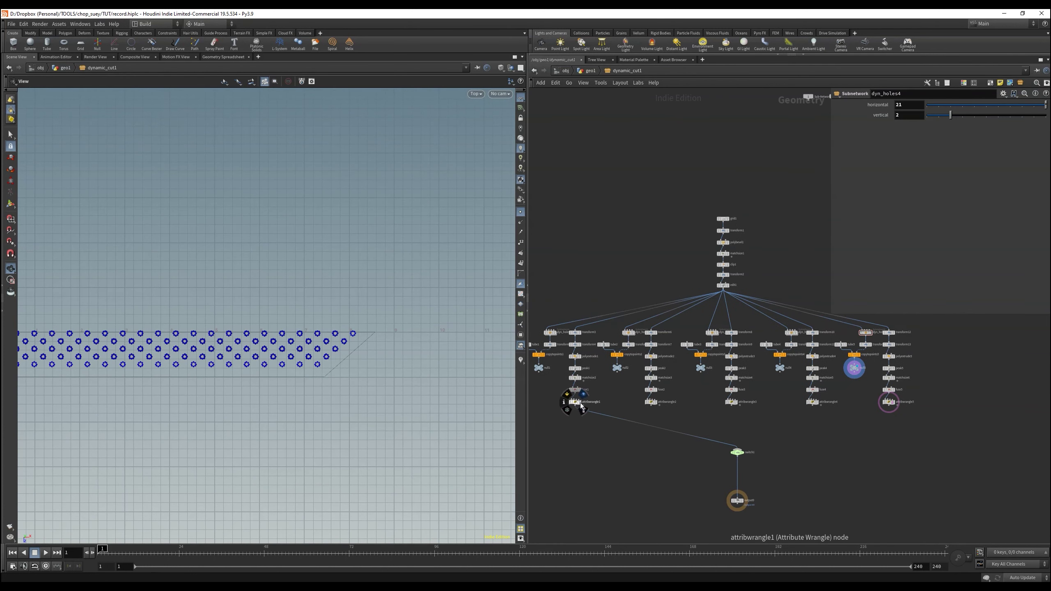
middle_click_drag(563, 399, 592, 399)
left_click_drag(586, 429, 948, 401)
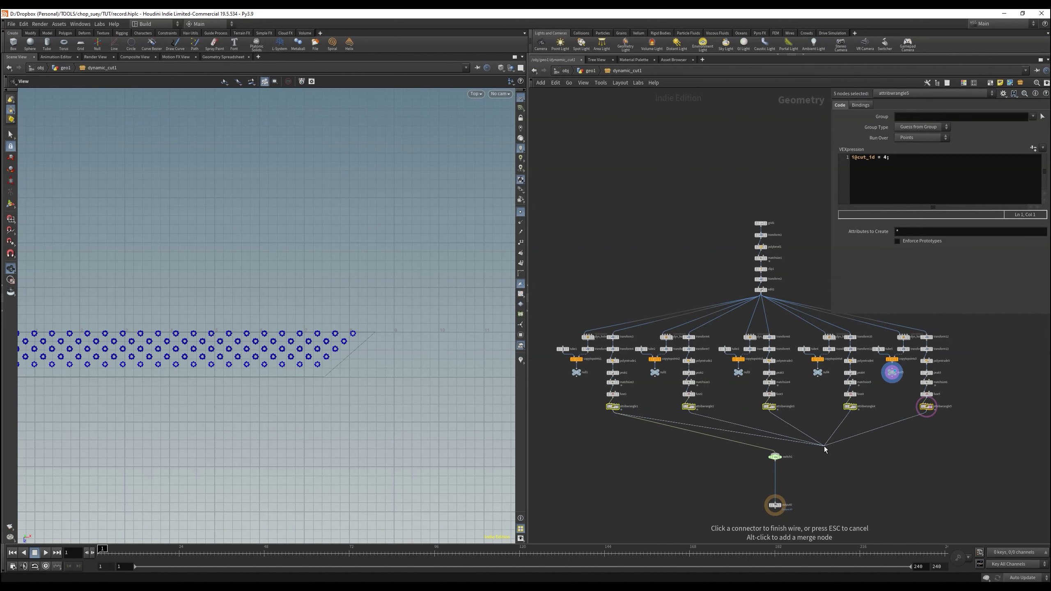
left_click_drag(703, 460, 766, 426)
left_click_drag(930, 412, 776, 454)
left_click(901, 431)
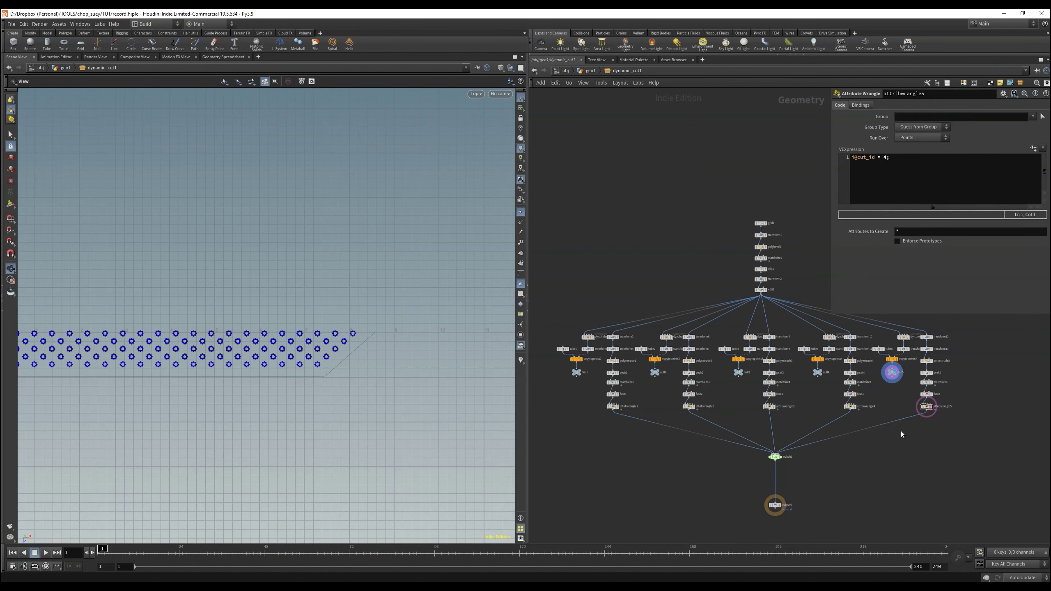
scroll(889, 448, "up", 3)
scroll(802, 423, "down", 2)
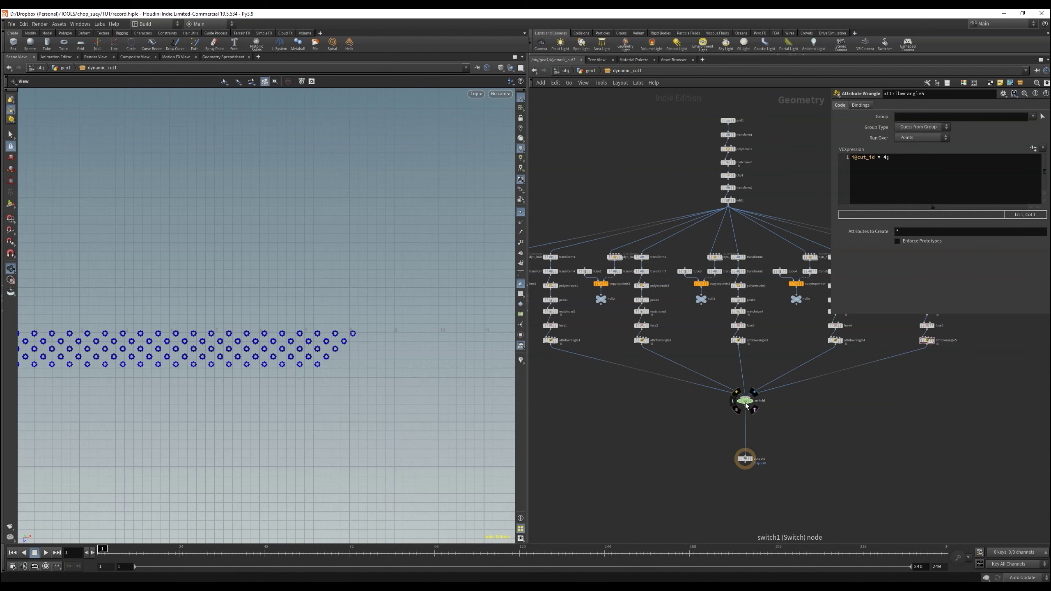
key("u")
scroll(861, 436, "up", 5)
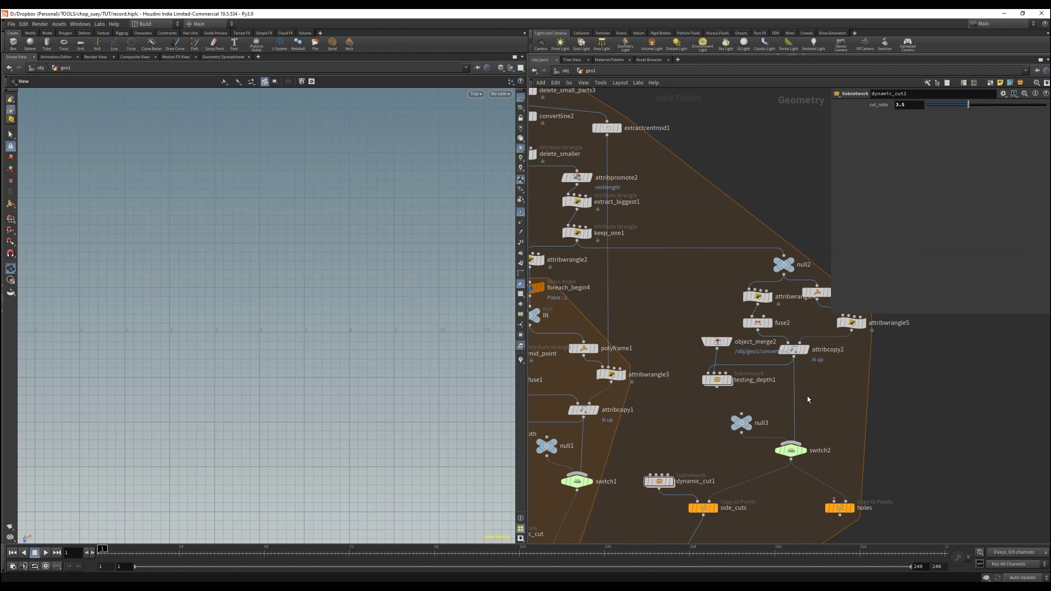
Step: Switch the viewport to Perspective, frame the line and display attribcopy2's output
left_click(795, 349)
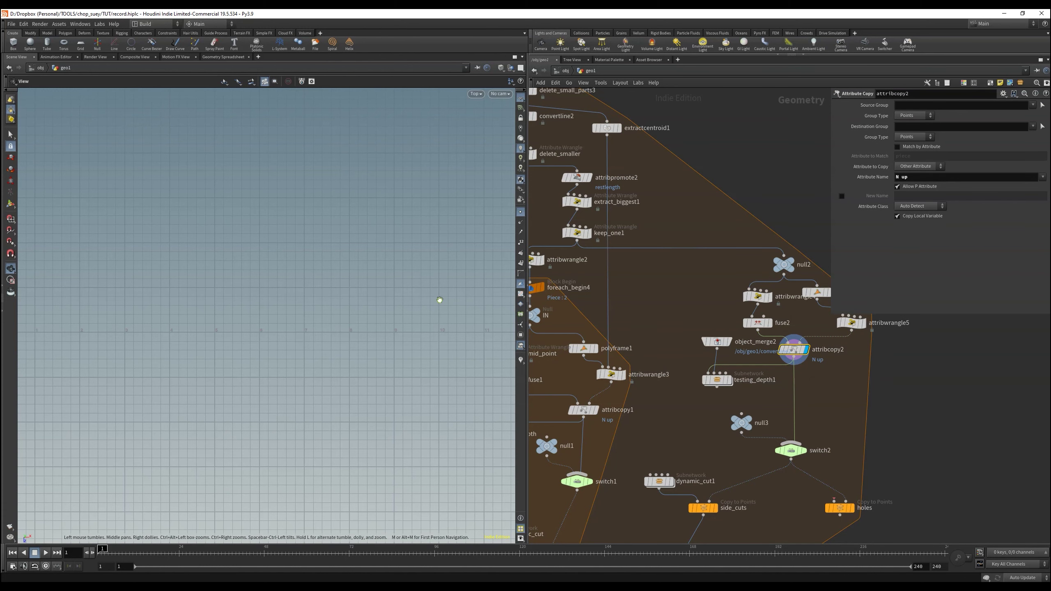
left_click(476, 94)
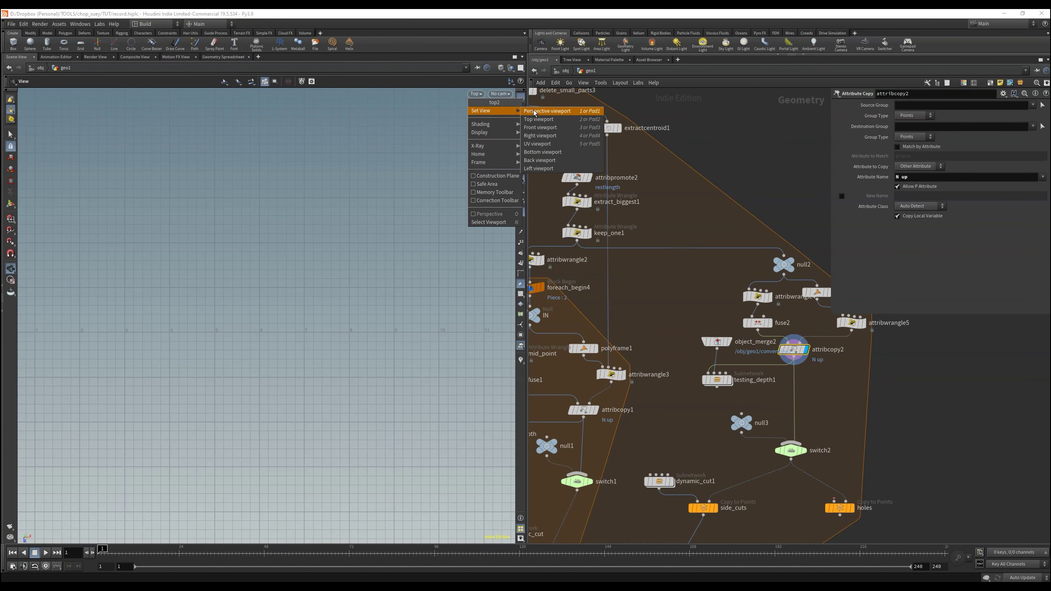
left_click(484, 108)
key("f")
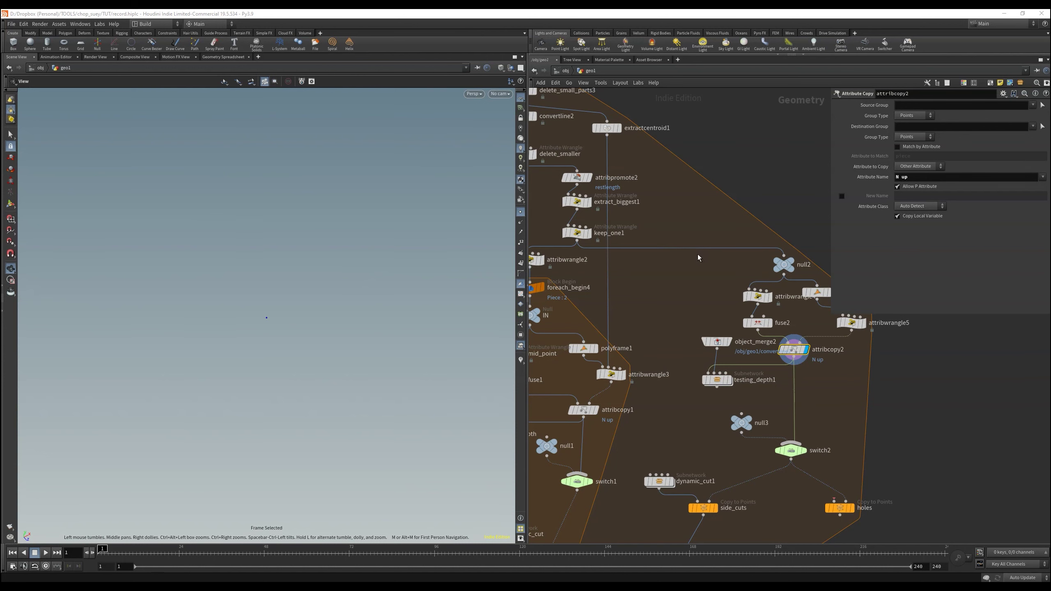
left_click(576, 233)
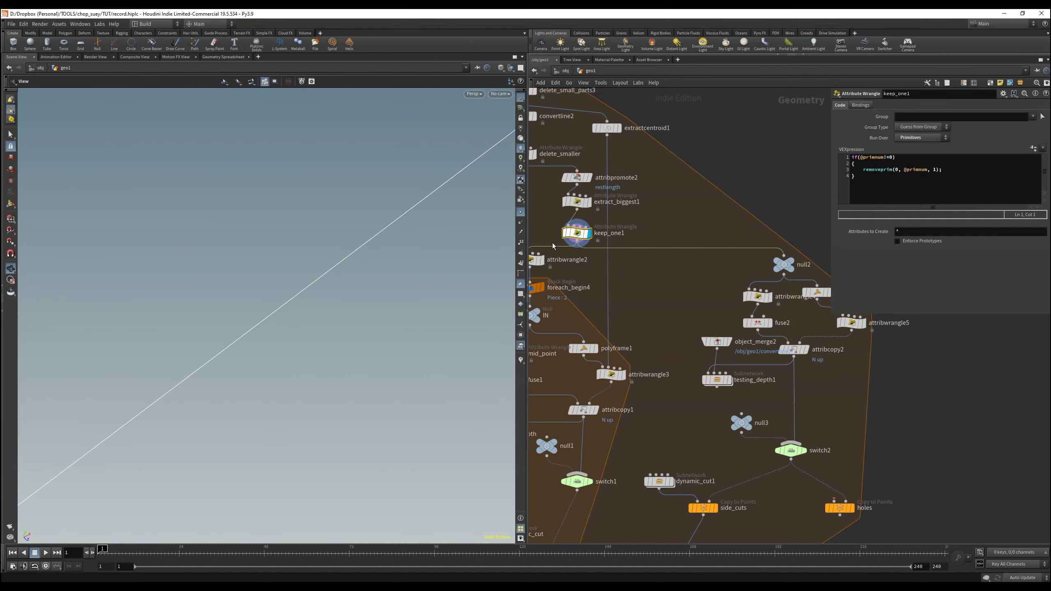
scroll(399, 258, "down", 5)
left_click_drag(399, 258, 442, 229)
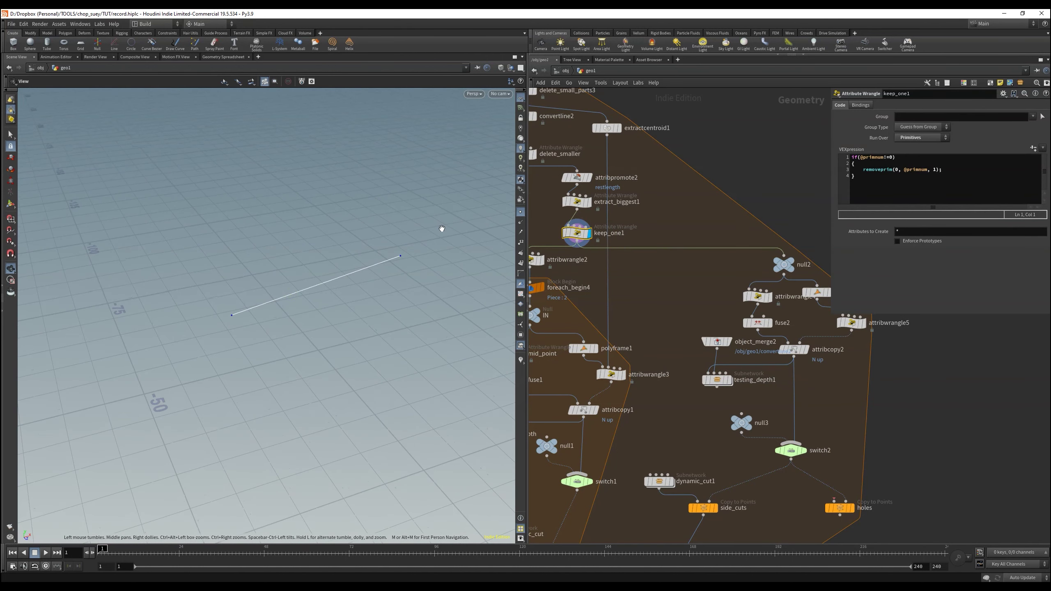
key("h")
left_click(624, 150)
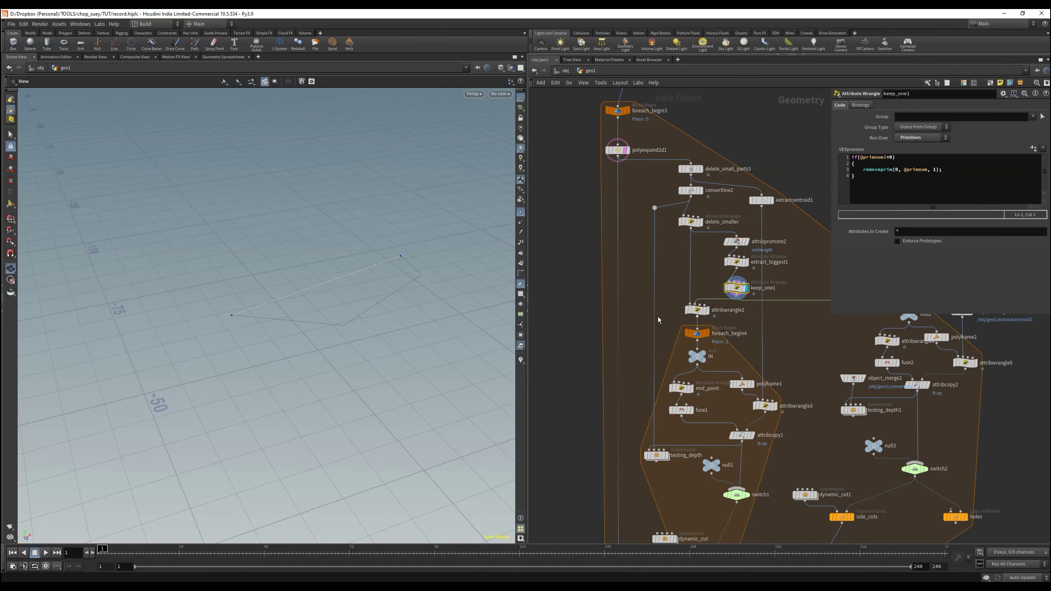
left_click_drag(488, 315, 372, 331)
left_click(929, 385)
Step: Add an Attribute Wrangle named cut_id below attribcopy2
key("Tab")
type("aw")
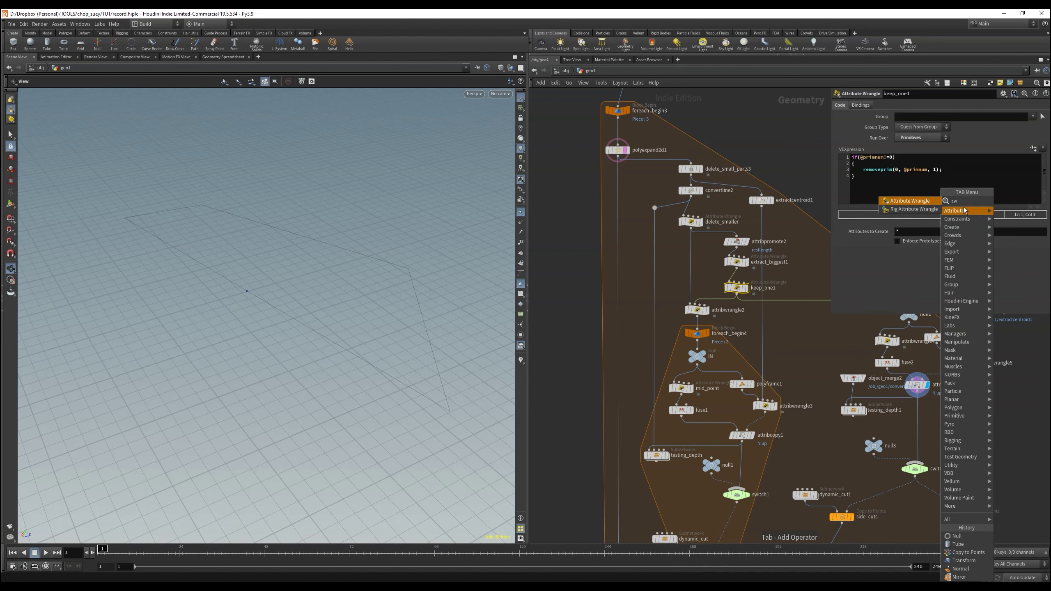
key("Return")
left_click(919, 411)
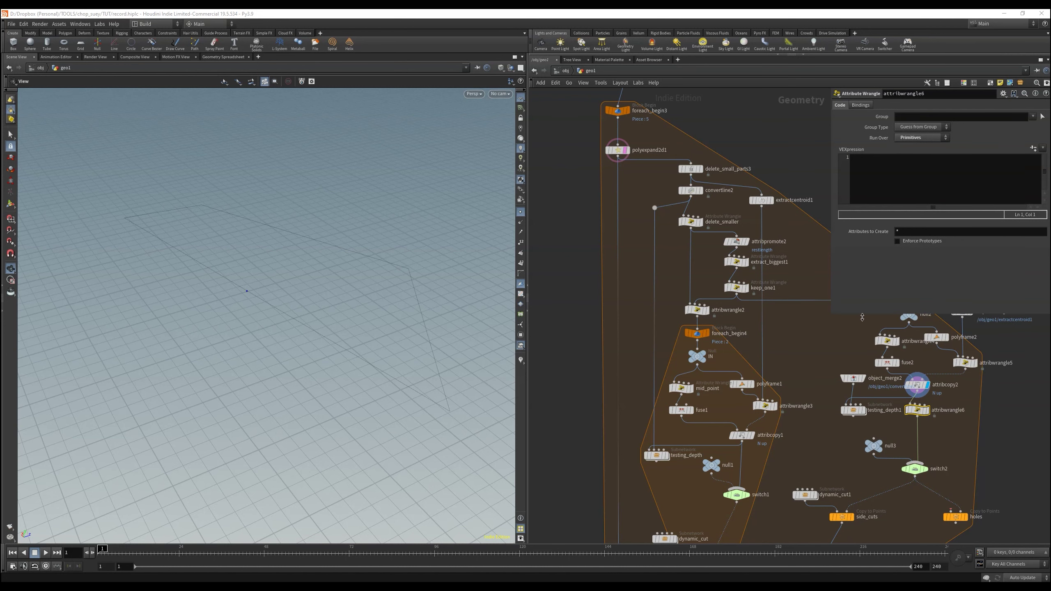
Step: Write the range_id0_MIN and range_id0_MAX declaration lines in the wrangle's VEX
type("range_ID0_MI")
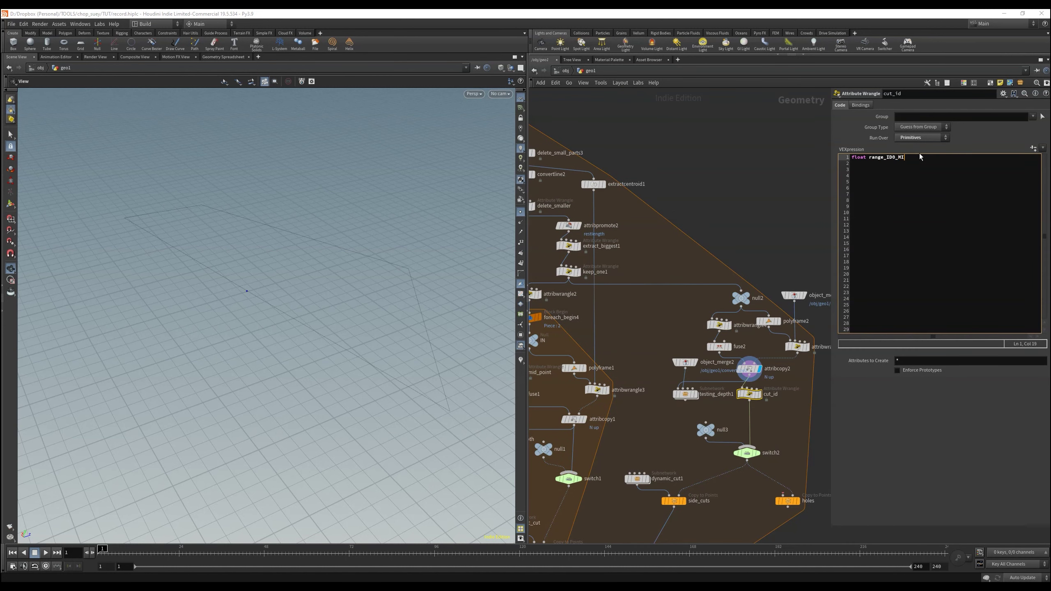
key("Left")
key("Left")
key("Left")
key("Left")
key("BackSpace")
key("Left")
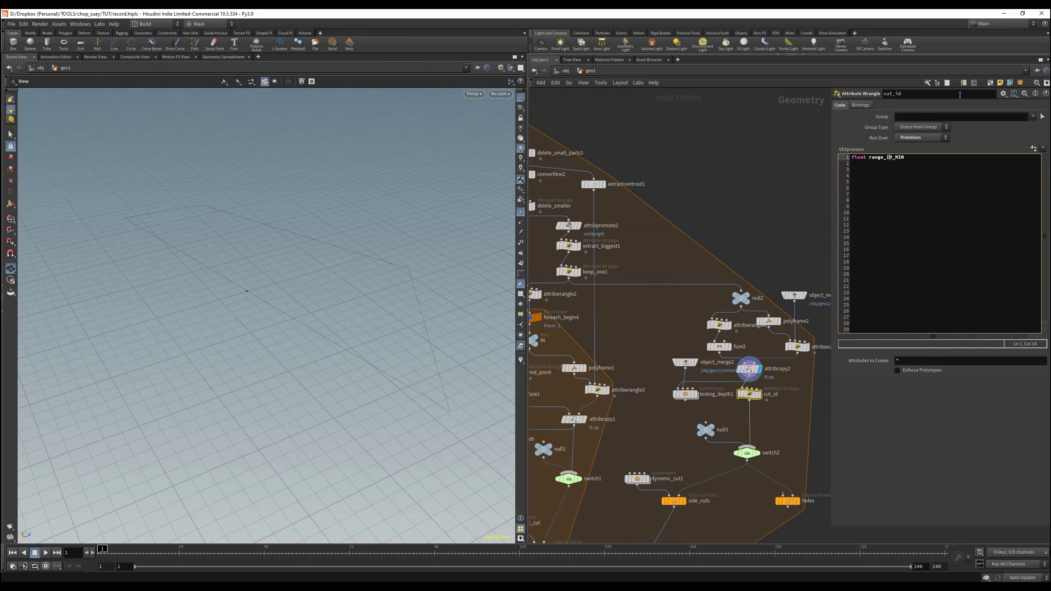
key("Home")
key("shift+End")
key("ctrl+c")
key("End")
key("Return")
key("ctrl+v")
key("BackSpace")
key("BackSpace")
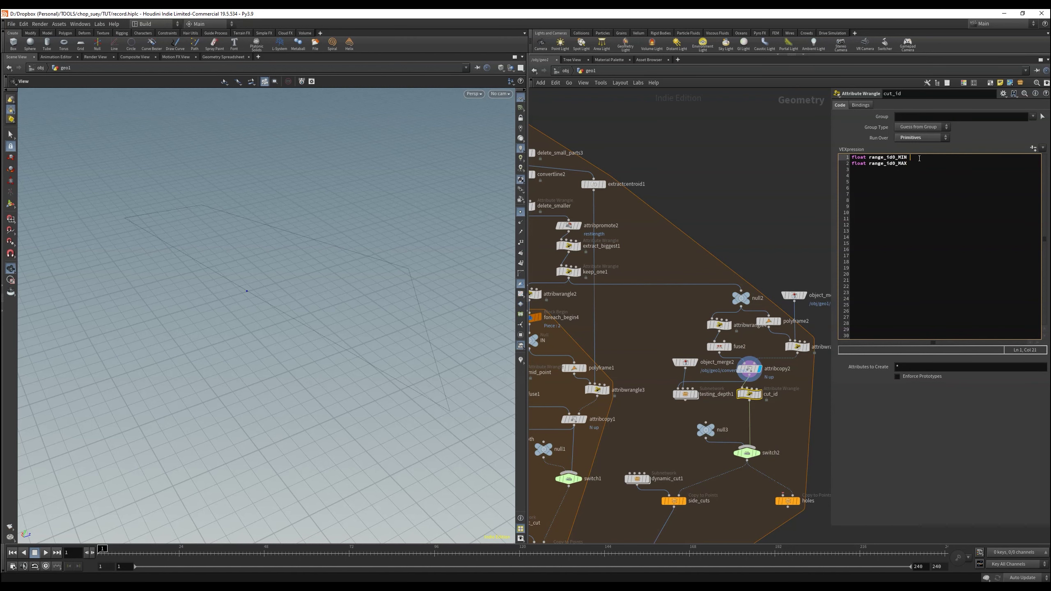
type("= ch(\"\"")
type("range_id0_MIN")
Step: Give both range lines a ch() lookup and create their spare parameters
left_click_drag(908, 157, 976, 158)
key("ctrl+c")
left_click(928, 174)
key("ctrl+v")
left_click(1033, 148)
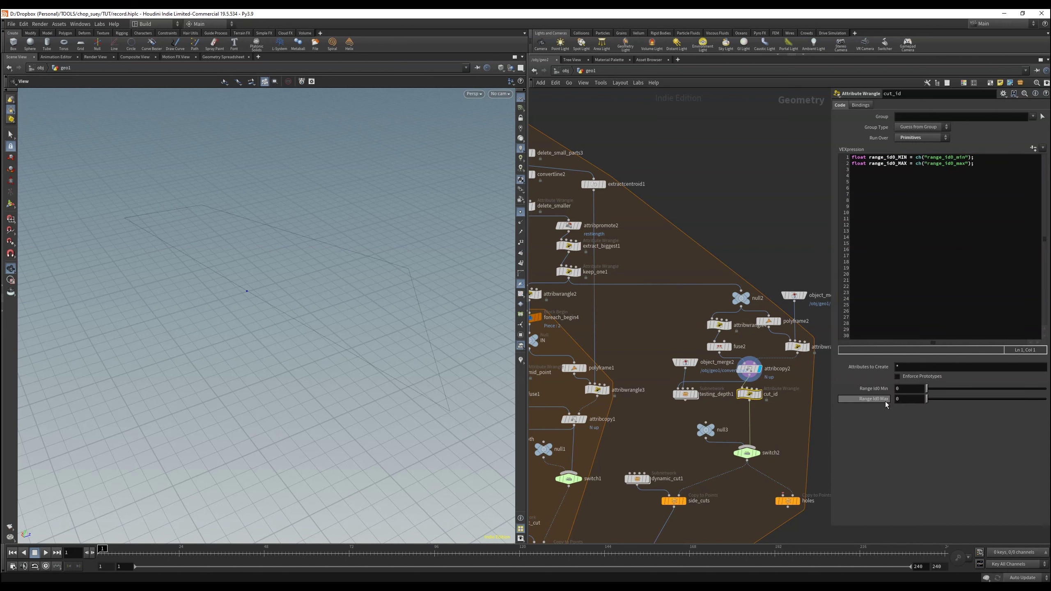
Step: Add an if block setting i@cut_id to 0 when restlength lies between range_id0_MIN and range_id0_MAX
key("End")
key("Return")
key("Return")
type("if(@restle")
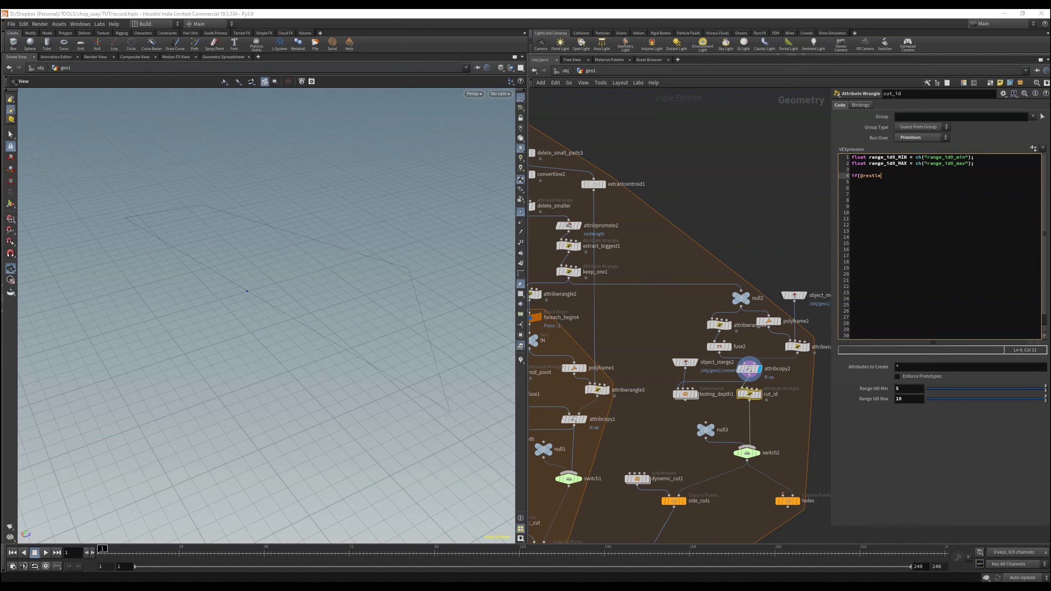
type("ngth>range_id0_MIN")
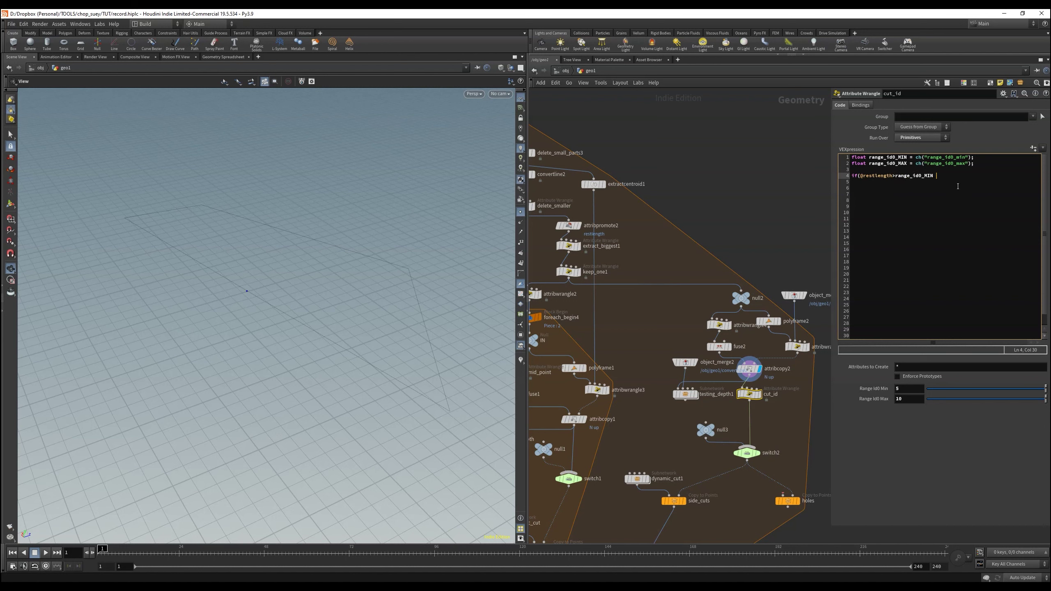
type(" && @restlength<range_id0_MAX)")
key("Return")
key("Tab")
type("i@")
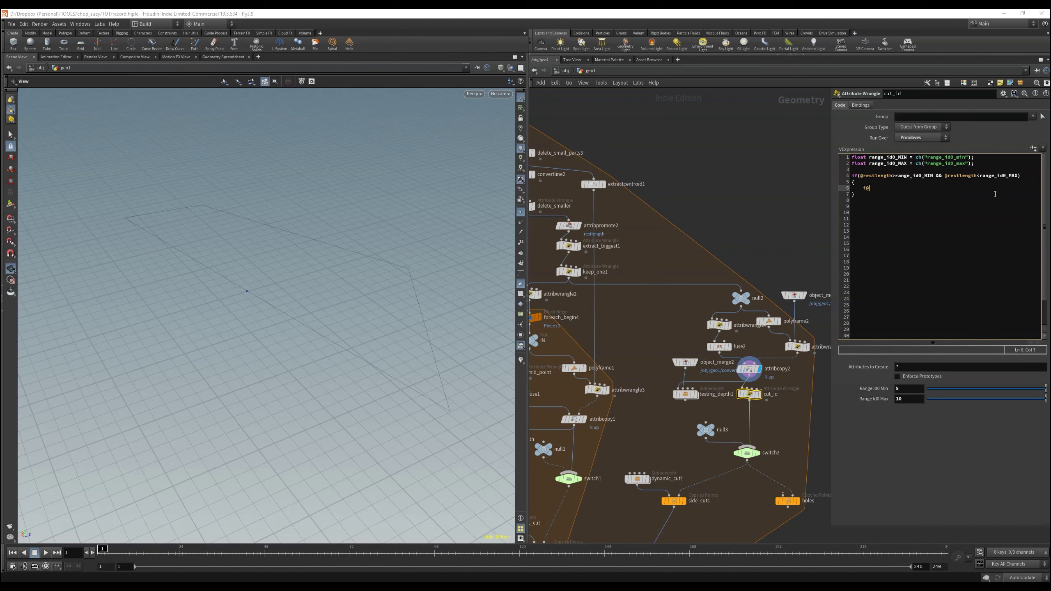
middle_click_drag(761, 423, 730, 375)
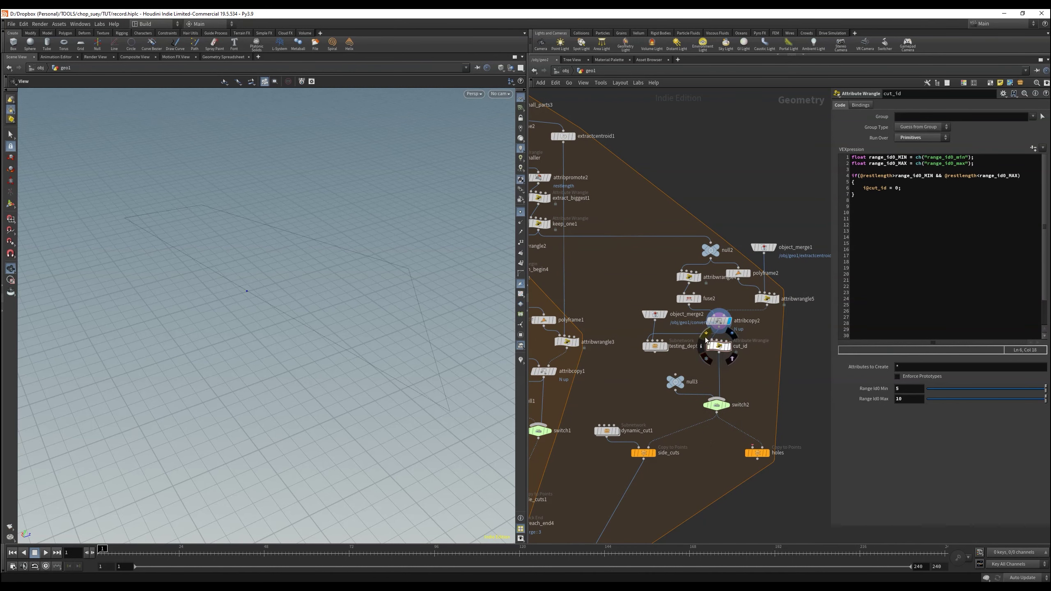
left_click(719, 321)
Step: Review attribcopy2's primitive attributes, including restlength, in the spreadsheet, then select attribwrangle4
left_click(224, 56)
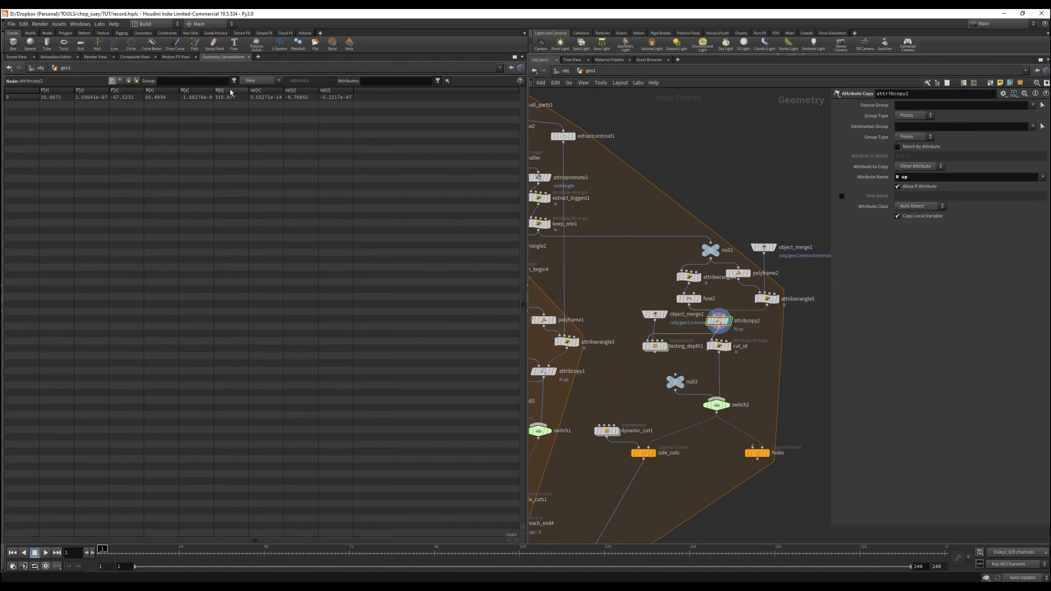
left_click(129, 81)
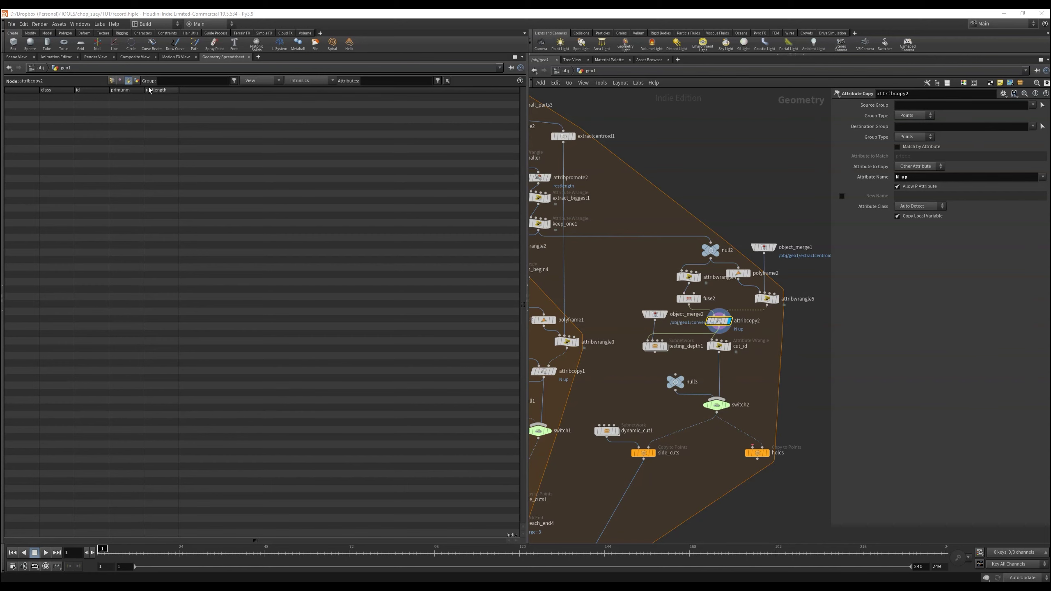
key("ctrl+Page_Down")
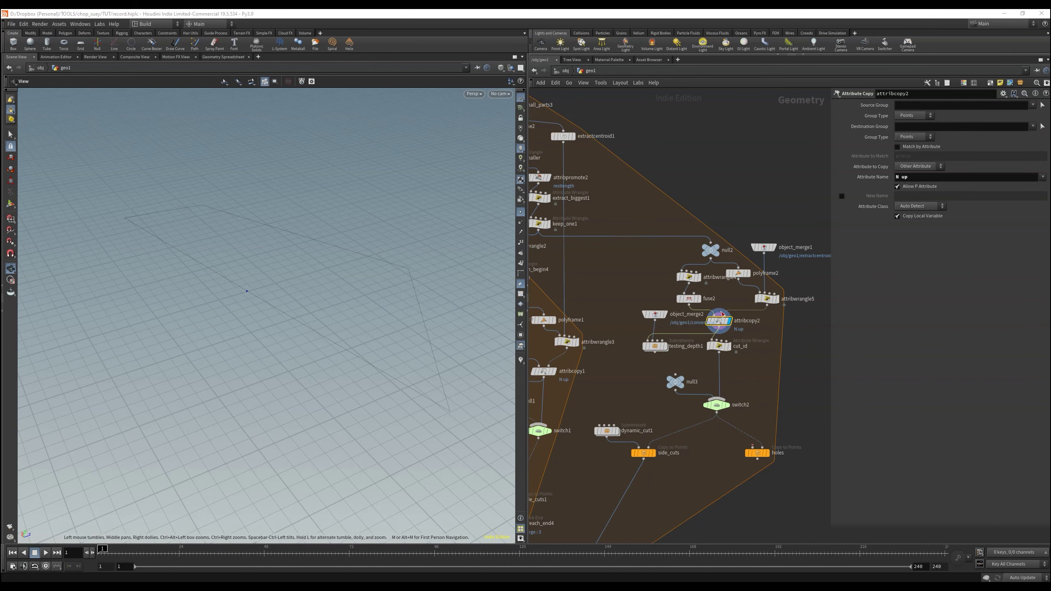
middle_click(719, 319)
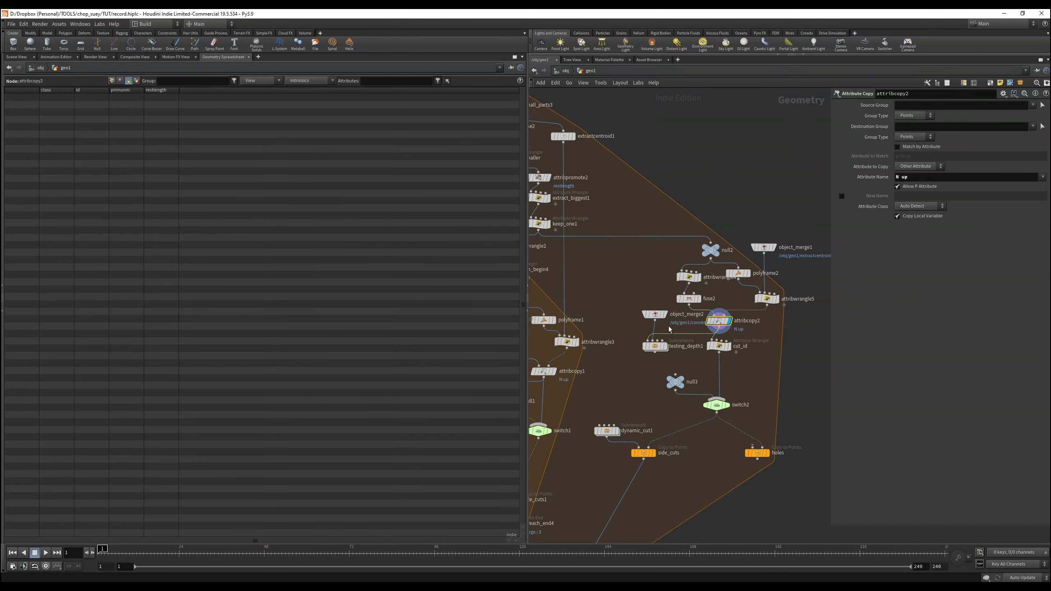
left_click(703, 323)
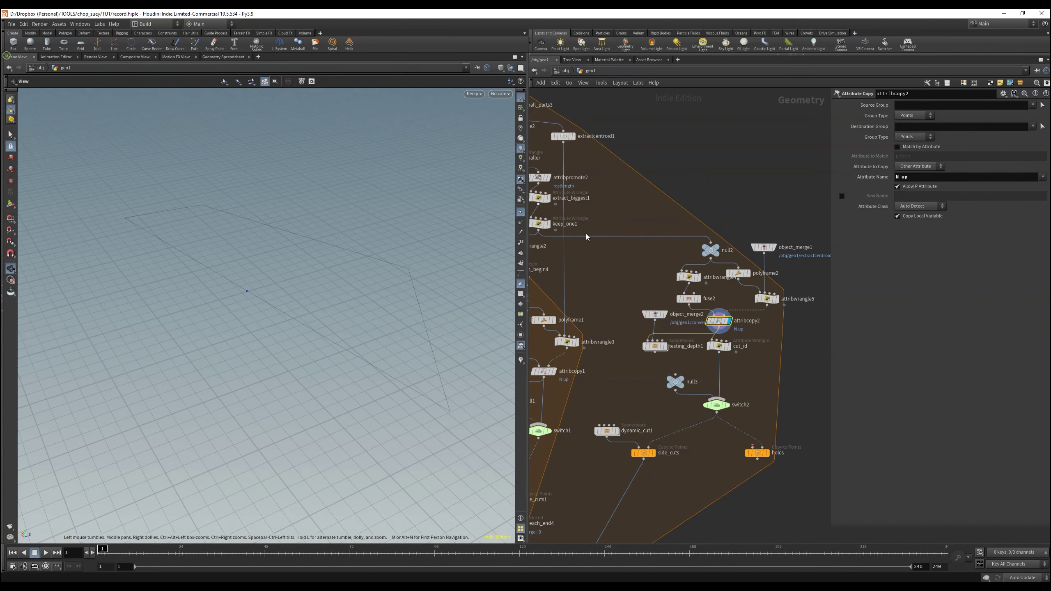
left_click(688, 277)
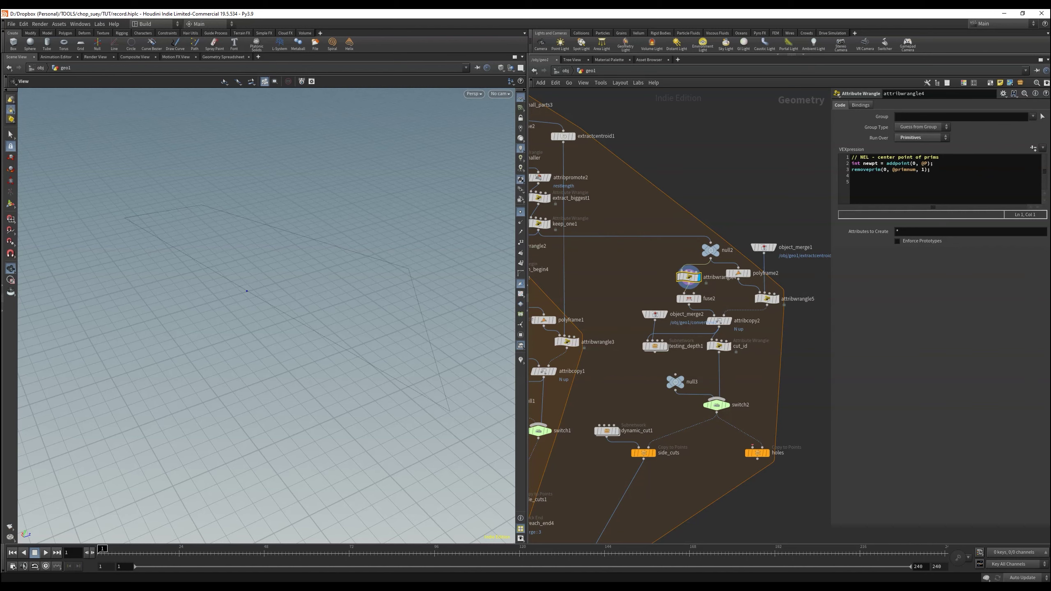
Step: Add a displayed Primitive Properties node with Do Transformation on and scale 0 0 0
key("Tab")
type("primitive")
key("Return")
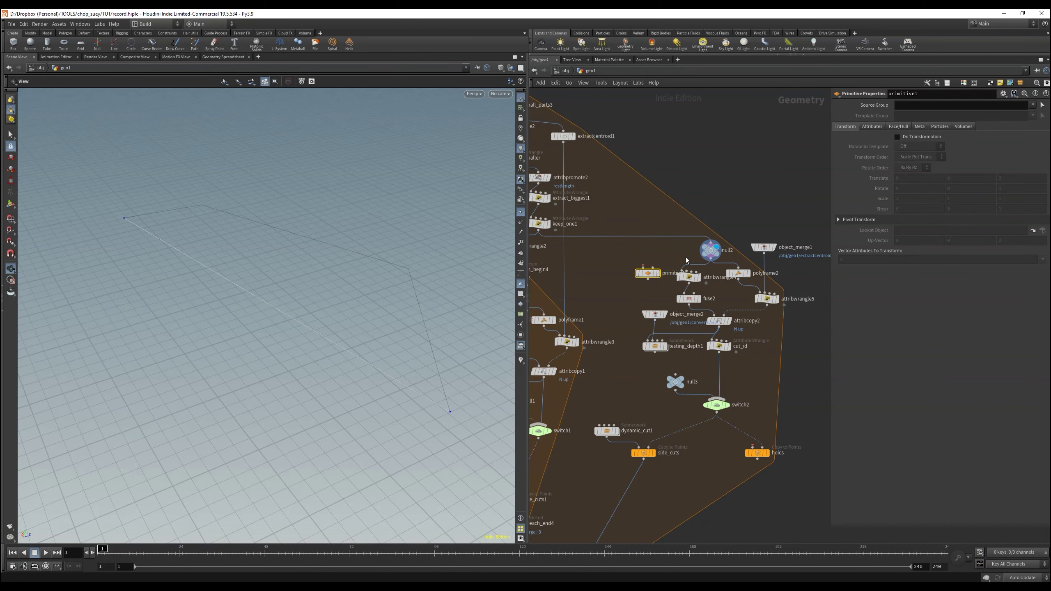
left_click(658, 273)
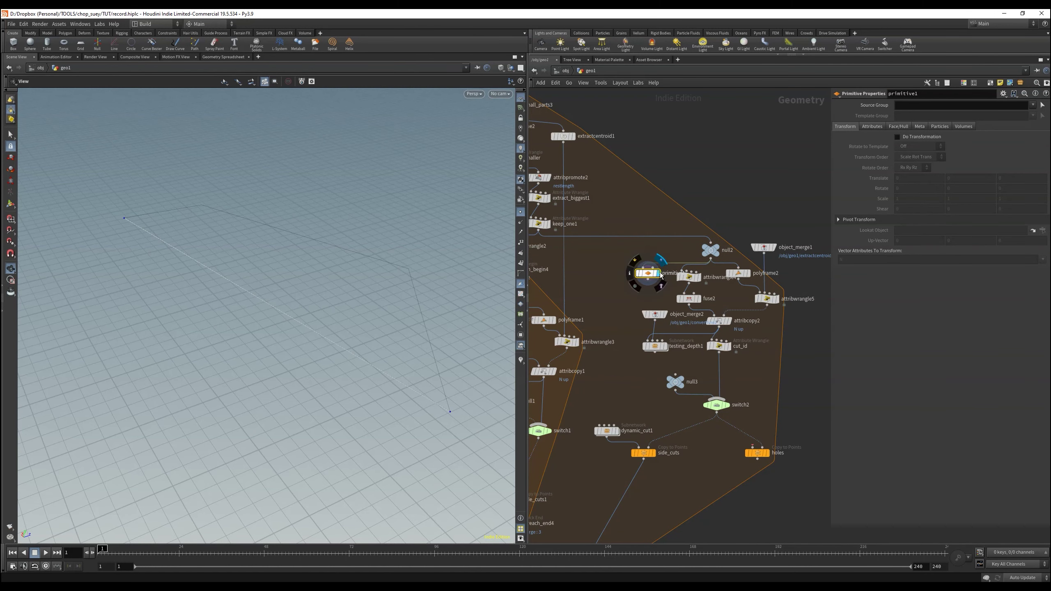
left_click(897, 137)
type("0")
key("Tab")
type("0")
key("Tab")
type("0")
key("Return")
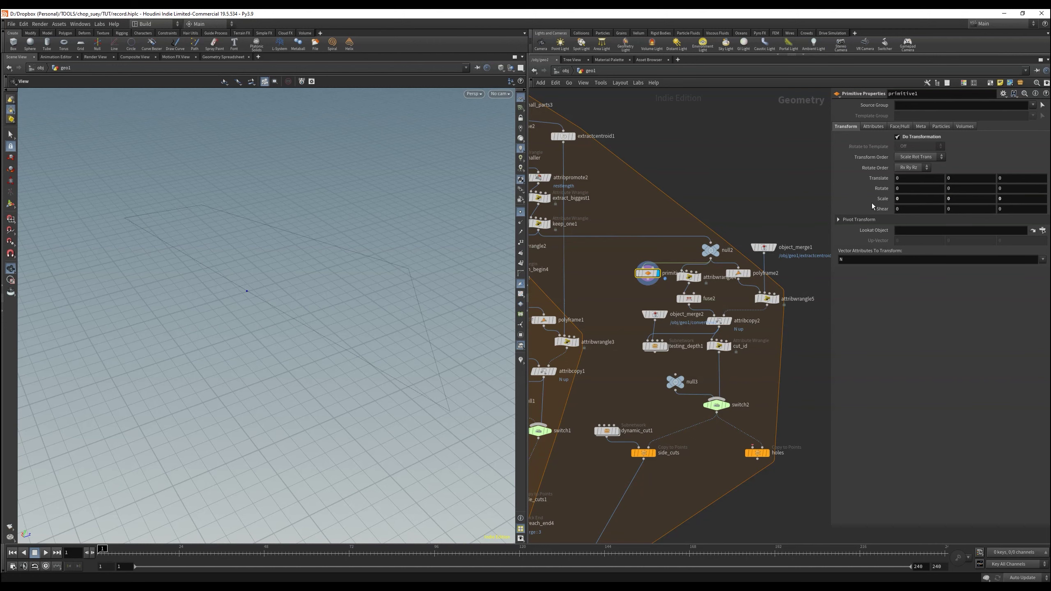
Step: Check primitive1's node info and spreadsheet attributes, then display testing_depth1
left_click(630, 273)
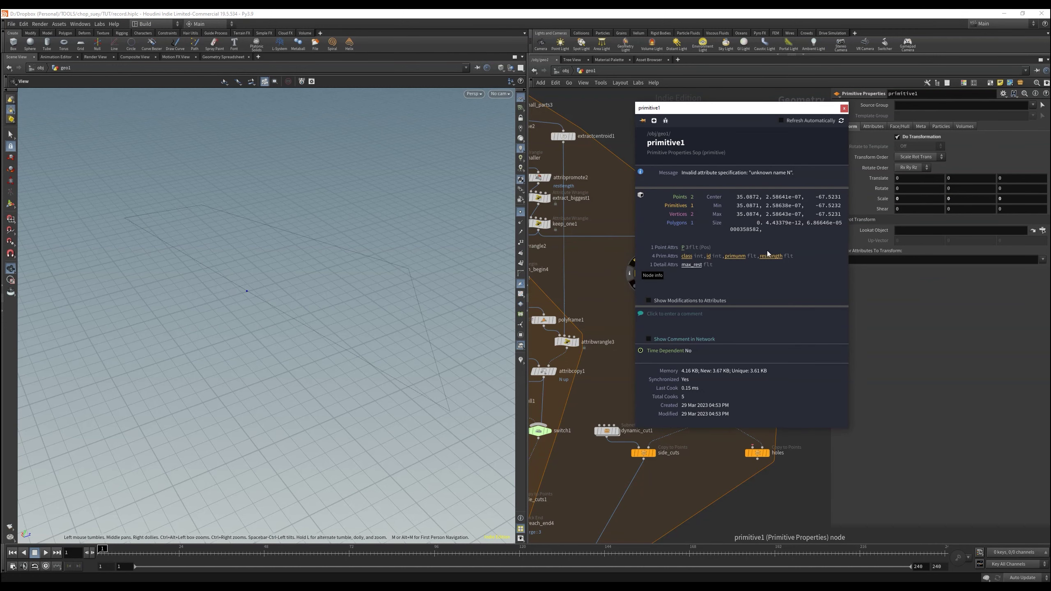
left_click(845, 108)
left_click(223, 57)
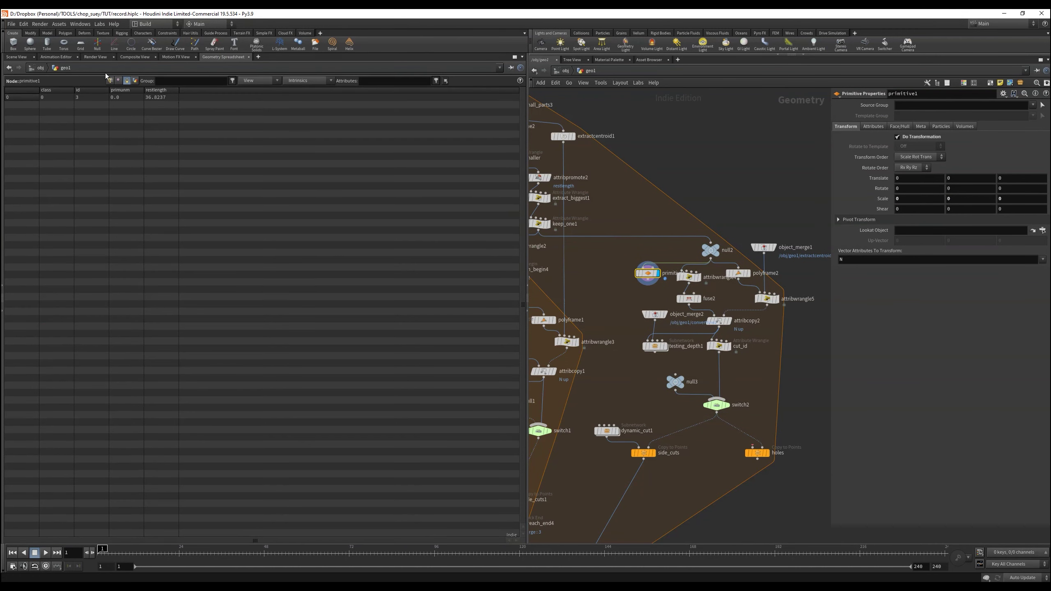
key("ctrl+Tab")
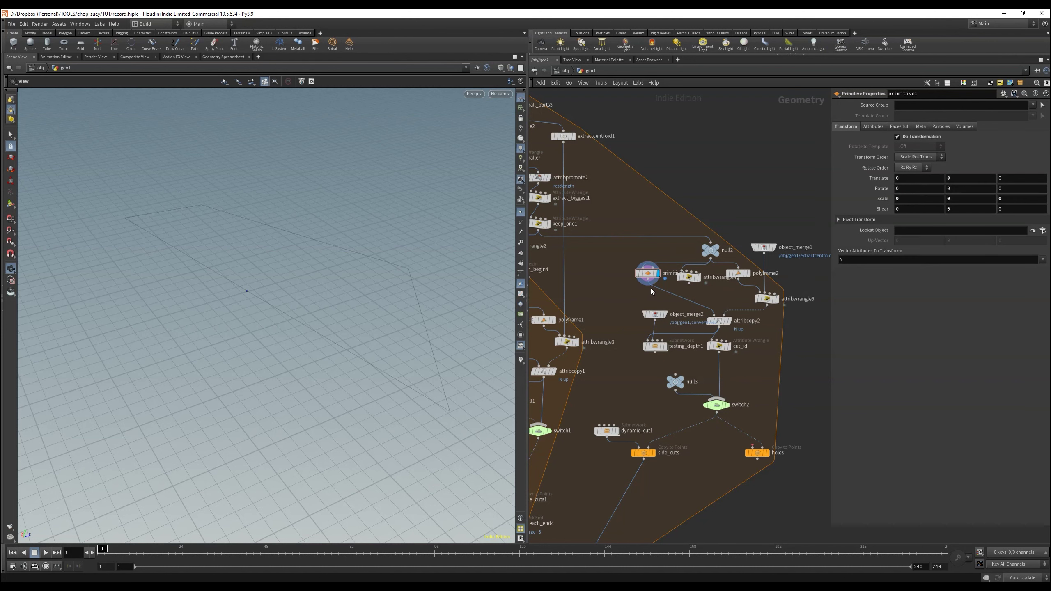
middle_click_drag(651, 289, 674, 289)
left_click(691, 347)
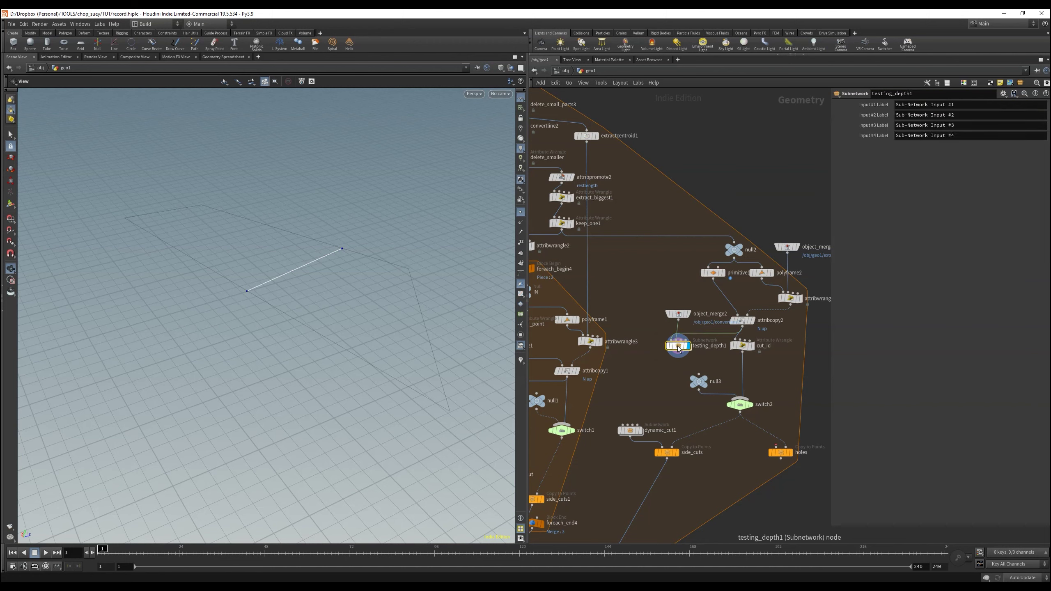
Step: Inside testing_depth1, move null1 up and insert a Fuse node below it
double_click(681, 346)
left_click(673, 243)
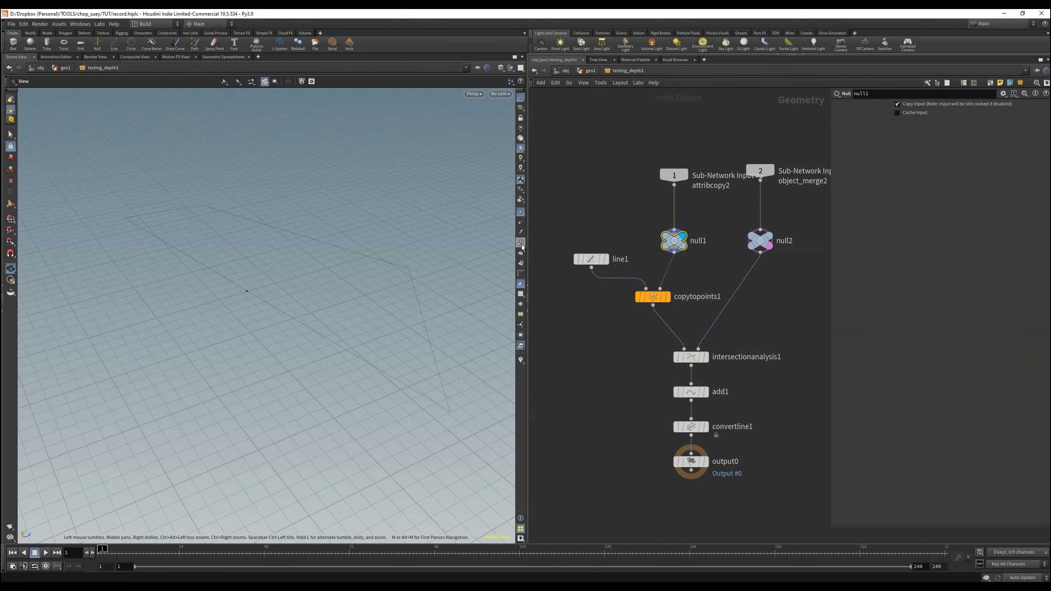
left_click_drag(672, 245, 672, 218)
key("Tab")
type("fus")
key("Return")
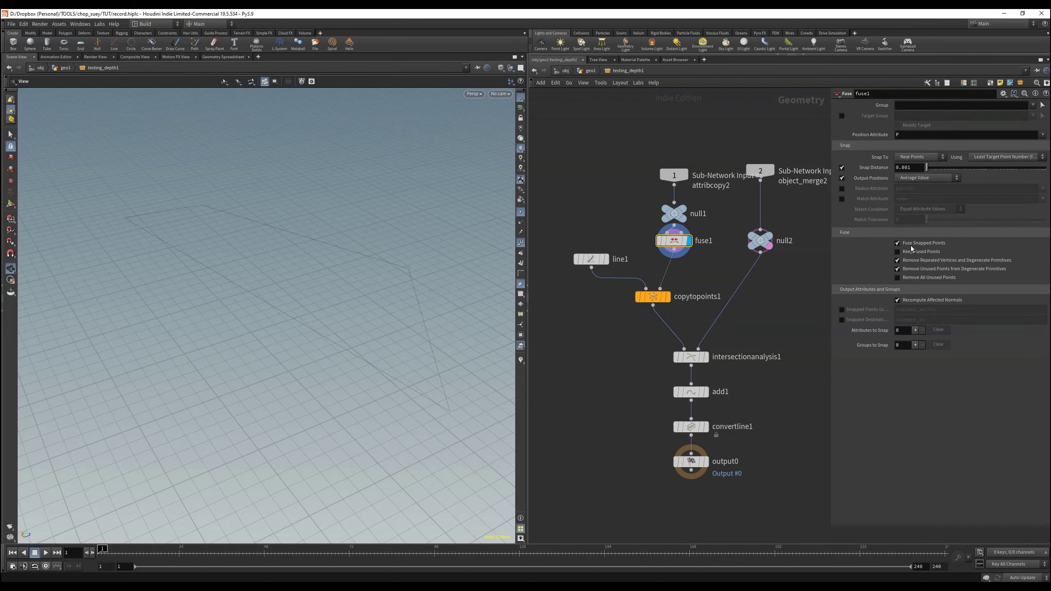
Step: Bypass fuse1, step the display flag through intersectionanalysis1, add1 and convertline1, then return to geo1
middle_click(674, 241)
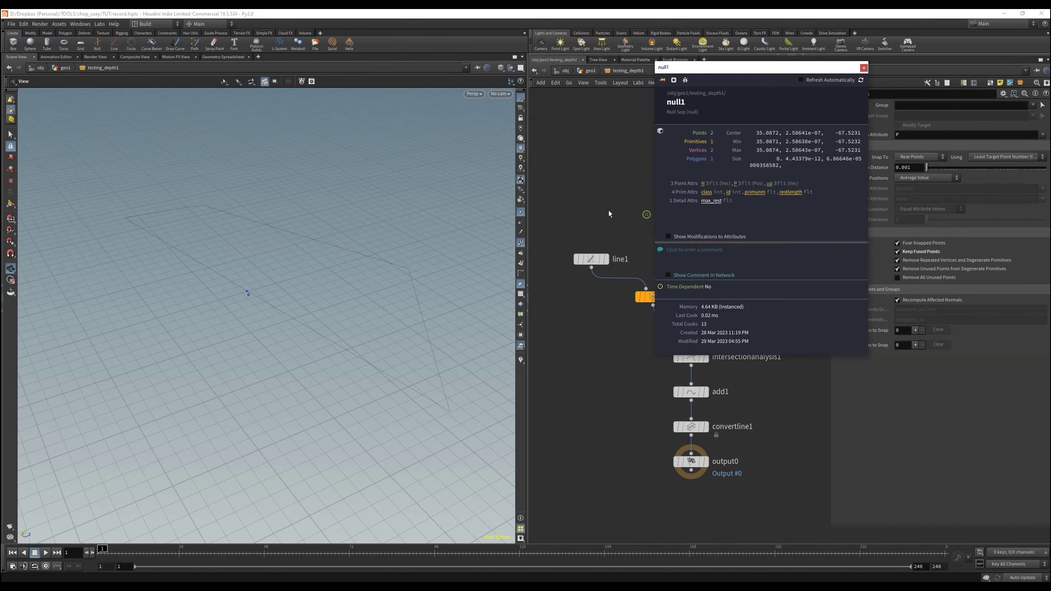
left_click(644, 295)
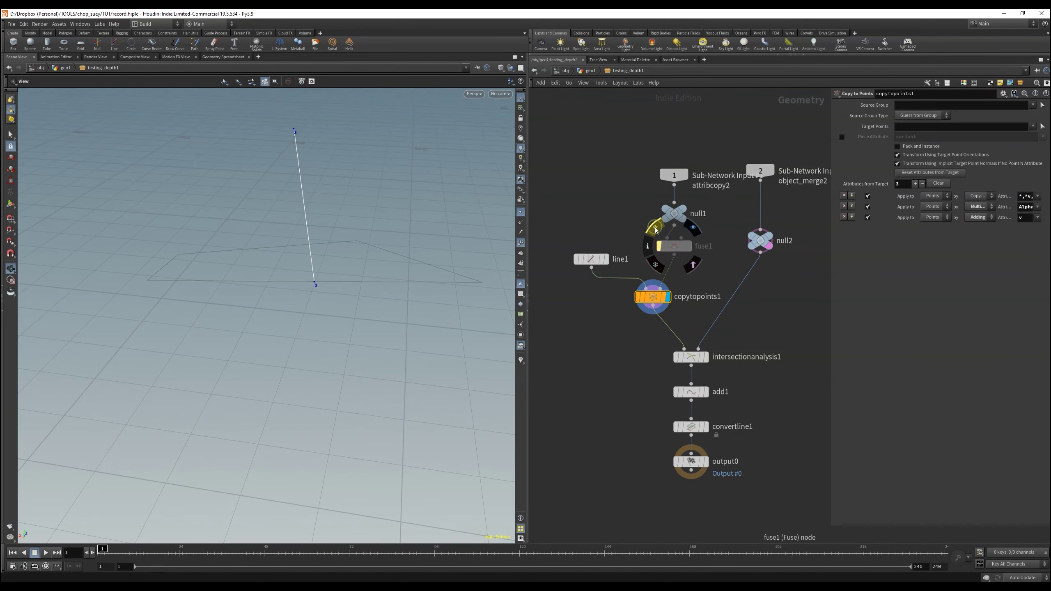
left_click(705, 357)
left_click(660, 246)
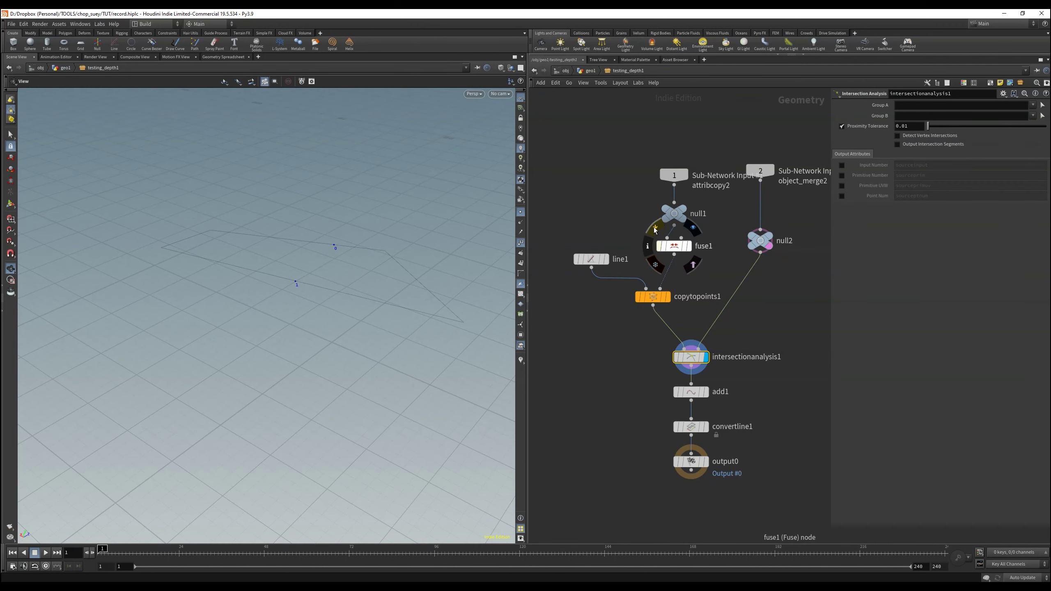
left_click(705, 392)
left_click(705, 427)
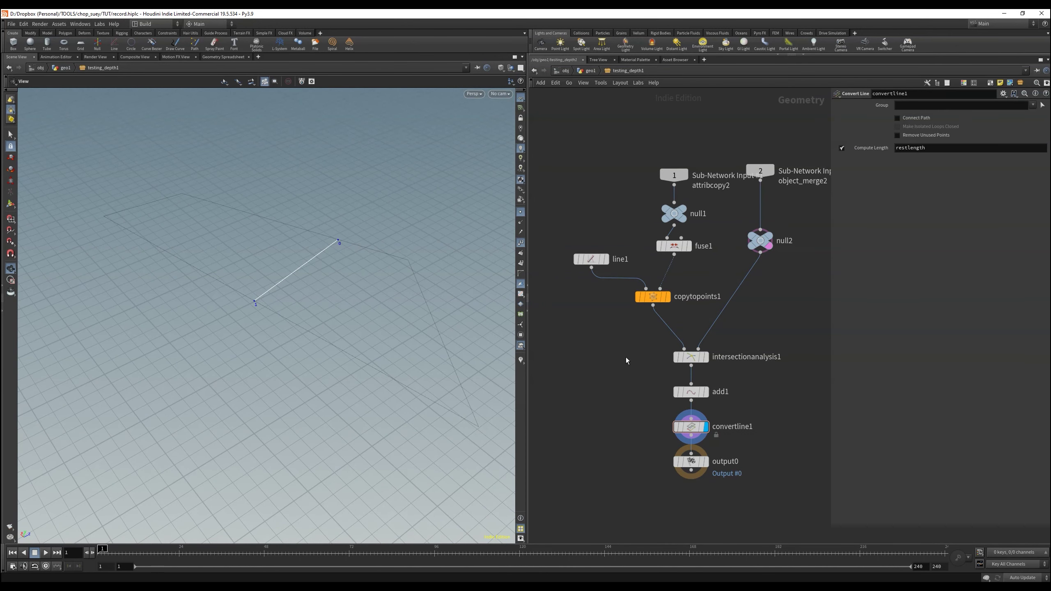
key("u")
left_click(751, 346)
Step: Paste range_id1–3 MIN/MAX and range_id4 ch() declarations into cut_id's VEX
scroll(786, 364, "up", 3)
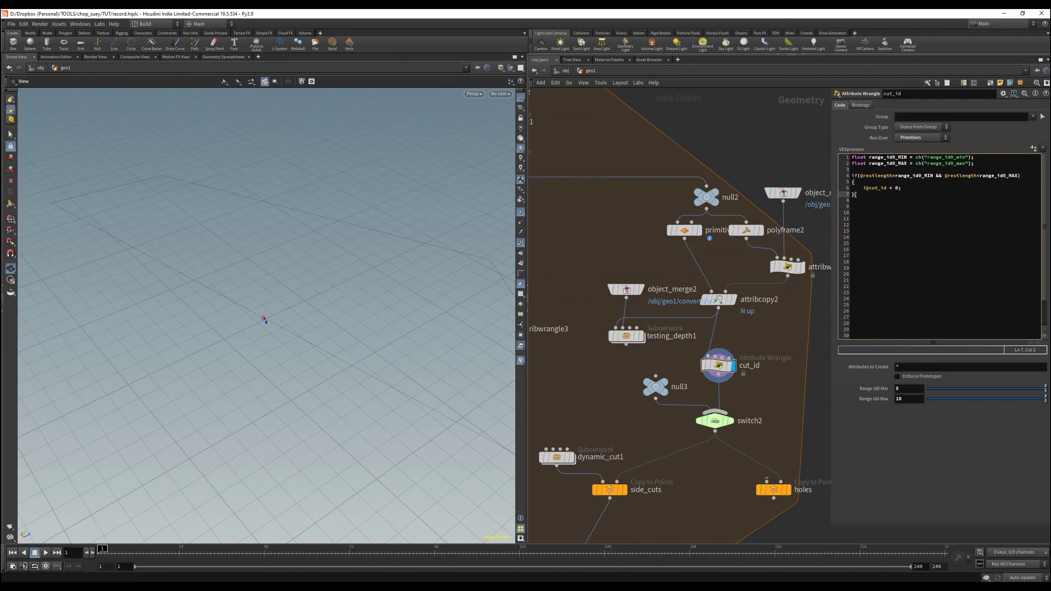
key("ctrl+a")
key("ctrl+c")
left_click(954, 211)
key("ctrl+v")
left_click(1003, 163)
key("ctrl+v")
key("ctrl+v")
key("ctrl+v")
key("ctrl+v")
key("shift+Home")
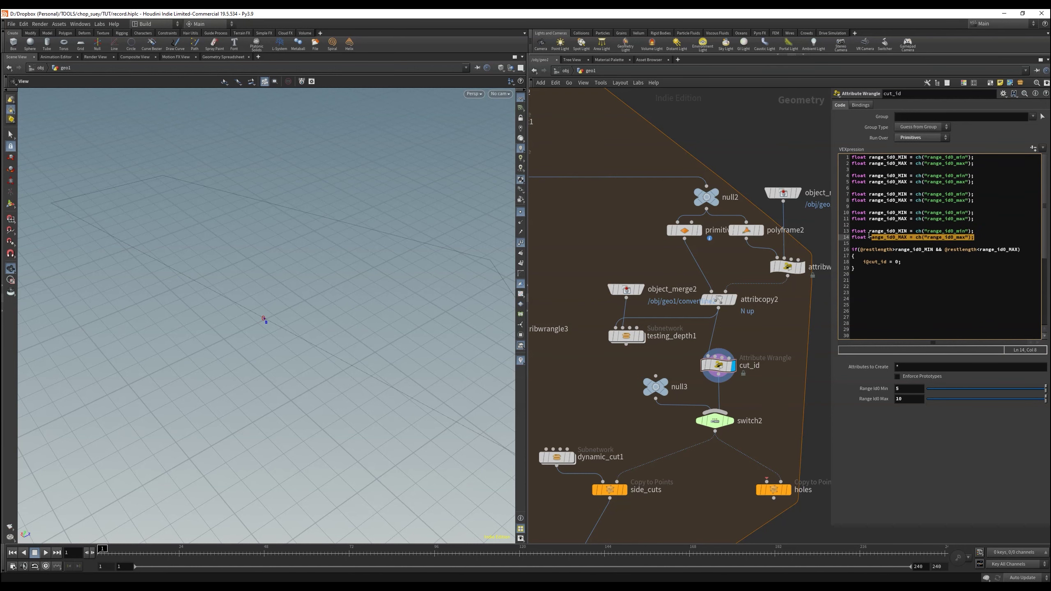
key("BackSpace")
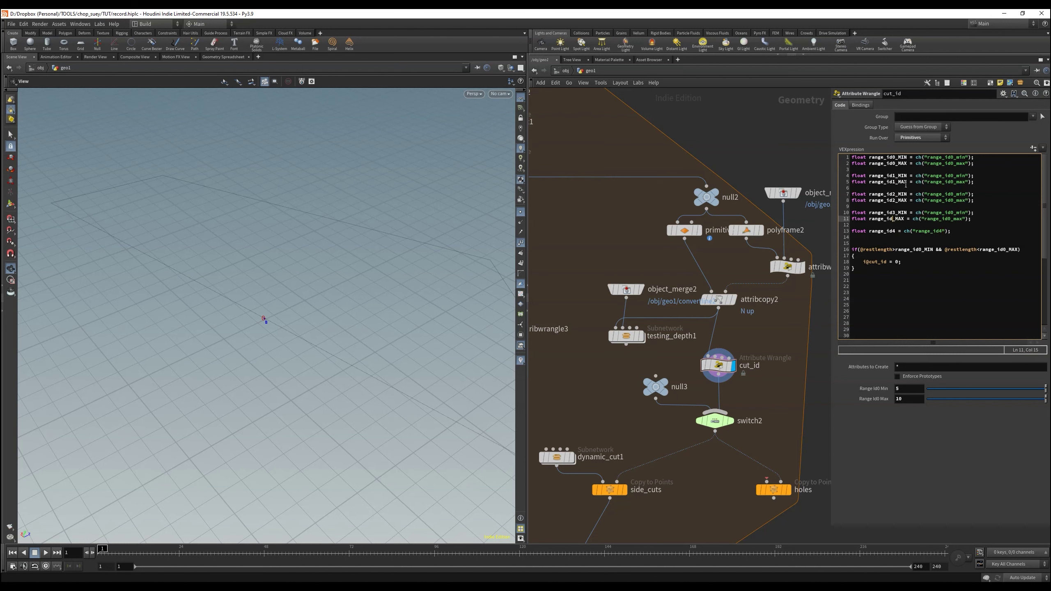
Step: Create the spare parameters and set the range bands 10–15, 15–20, 20–25 and 25
left_click(1033, 148)
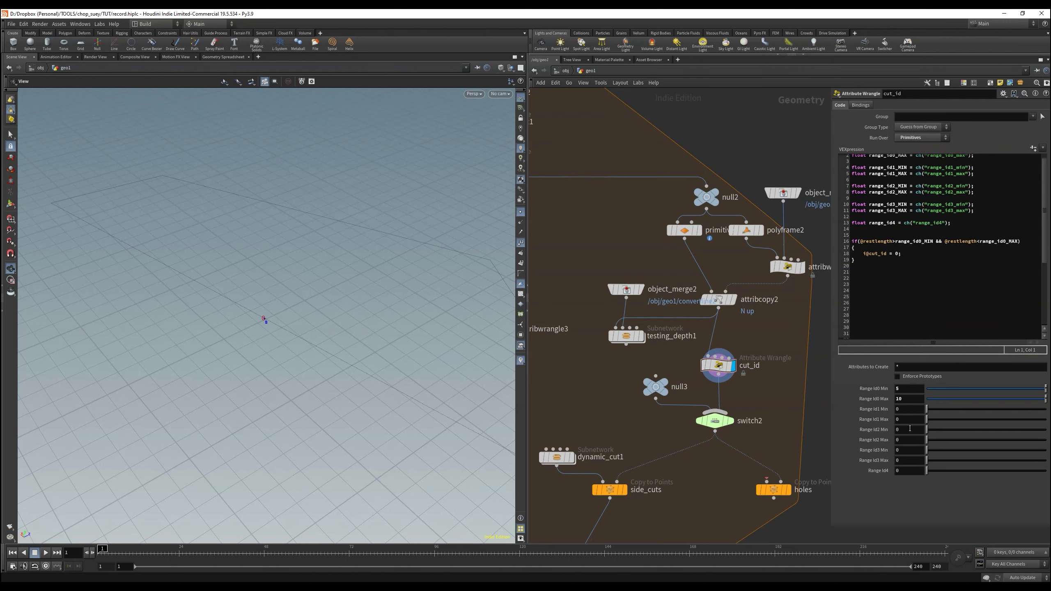
type("20")
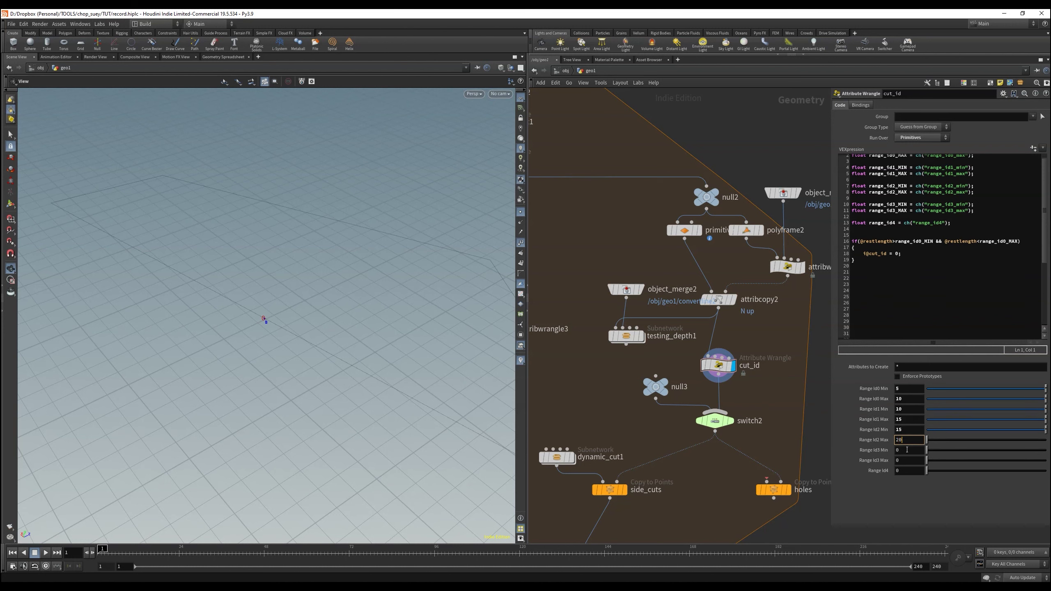
key("Tab")
type("20")
key("Tab")
type("25")
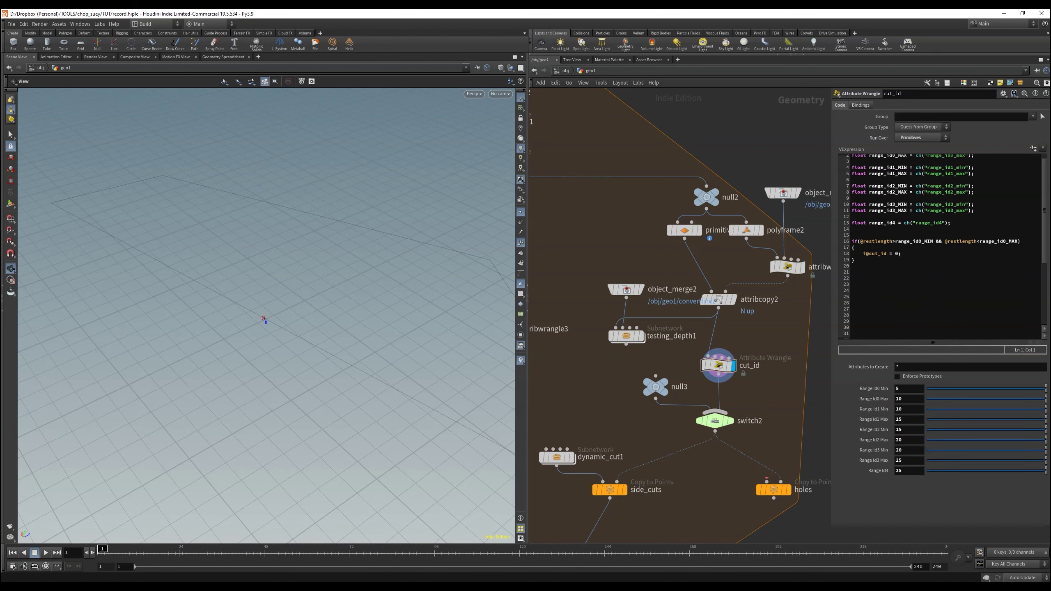
Step: Duplicate the cut_id if block for the additional restlength ranges
left_click_drag(860, 260, 852, 241)
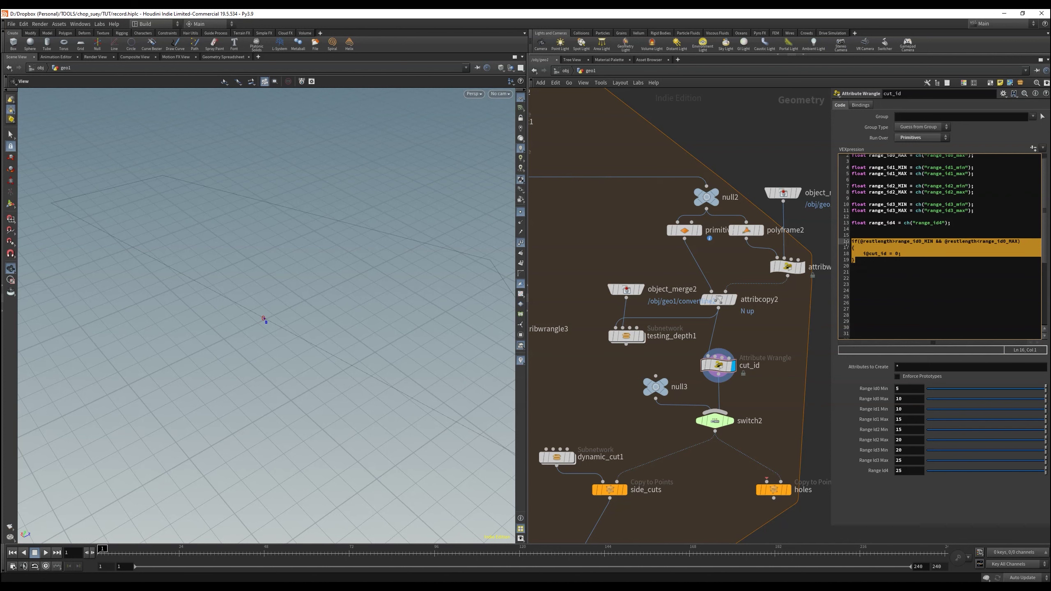
key("ctrl+c")
left_click(860, 263)
key("ctrl+v")
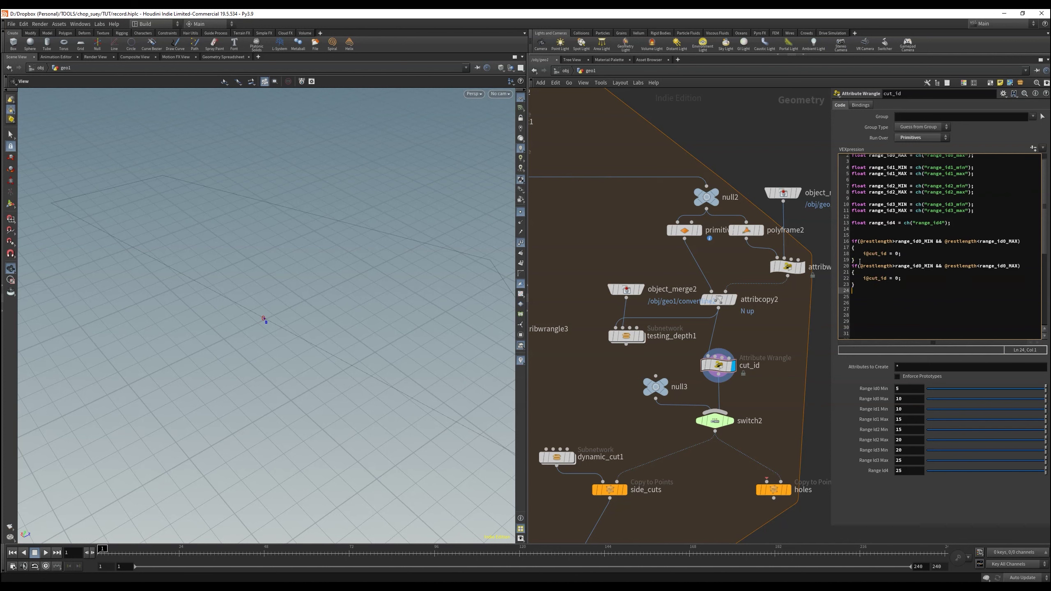
key("ctrl+v")
key("Return")
key("ctrl+v")
key("Return")
key("ctrl+v")
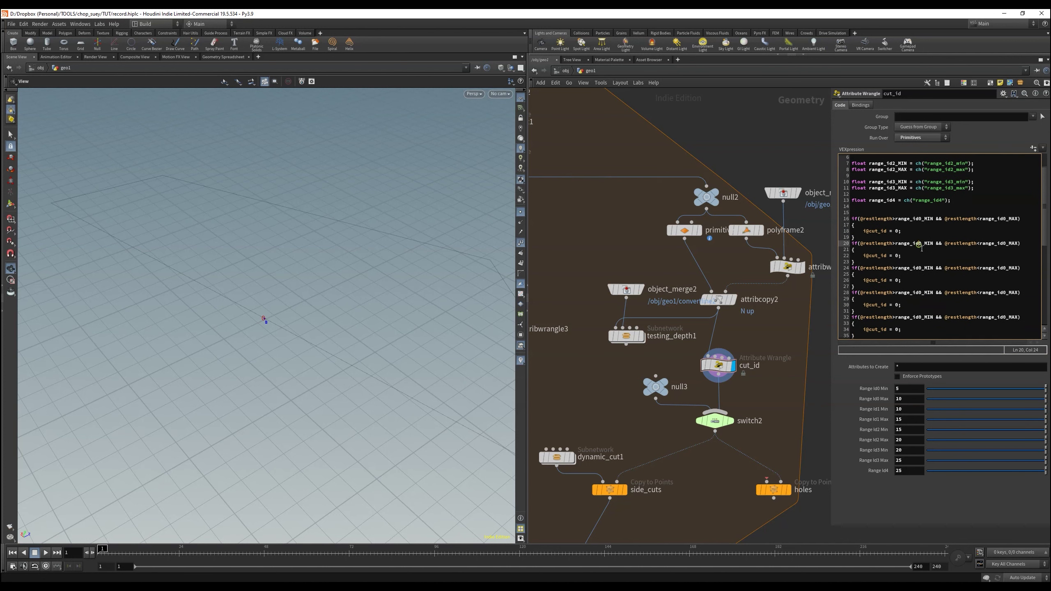
Step: Renumber the copies to cut_id 1–4, dropping the upper bound on the final range_id4 condition
key("Delete")
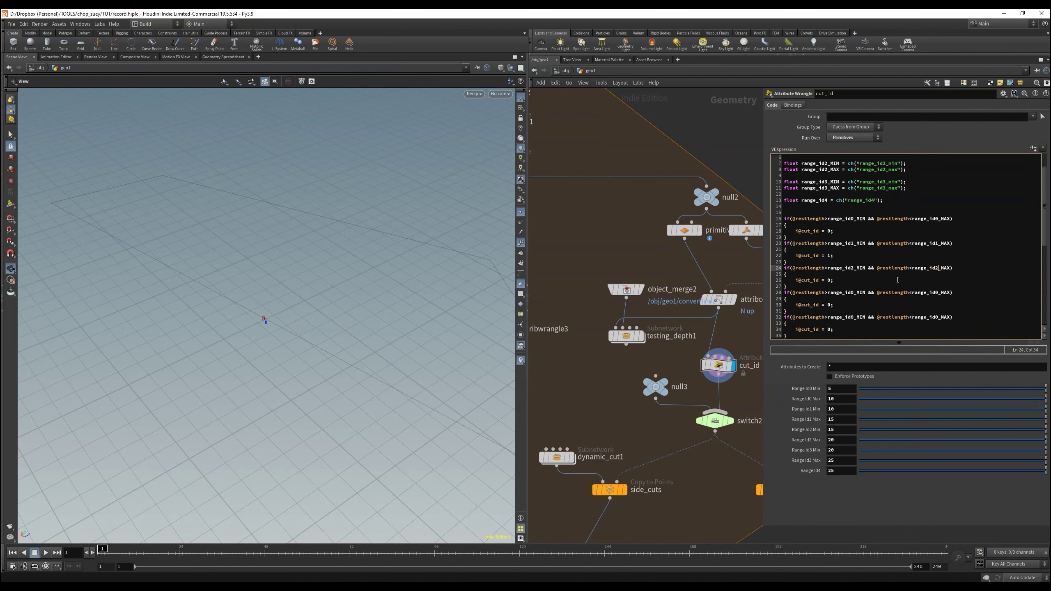
key("Delete")
type("3")
left_click_drag(856, 317, 871, 315)
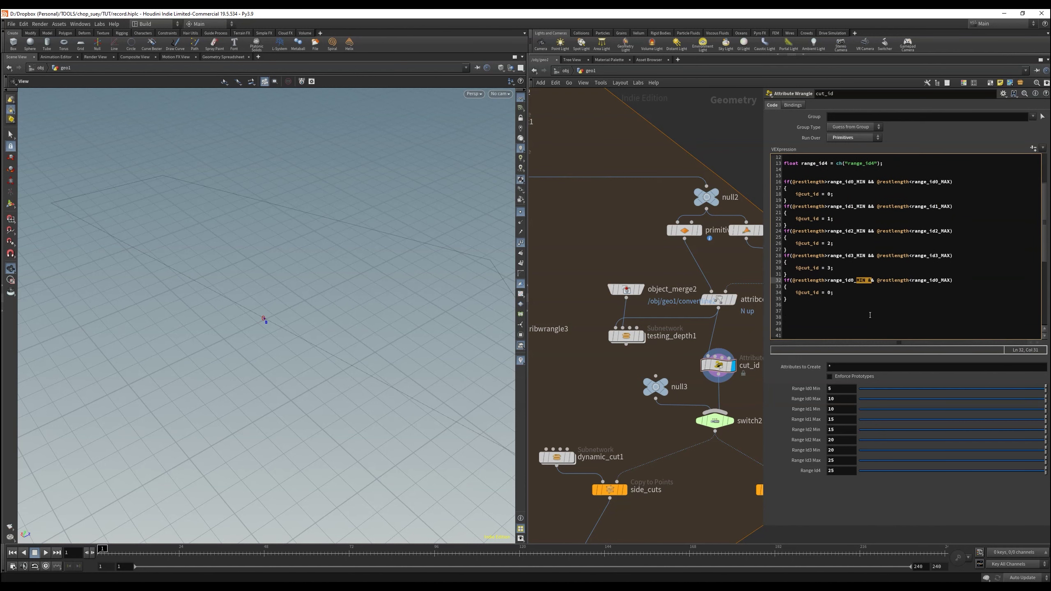
left_click(868, 281)
key("shift+End")
key("Delete")
left_click(830, 294)
key("BackSpace")
type("4")
Step: Check cut_id's attributes in the spreadsheet, restore the Scene View, and select switch2
left_click_drag(265, 321, 268, 324)
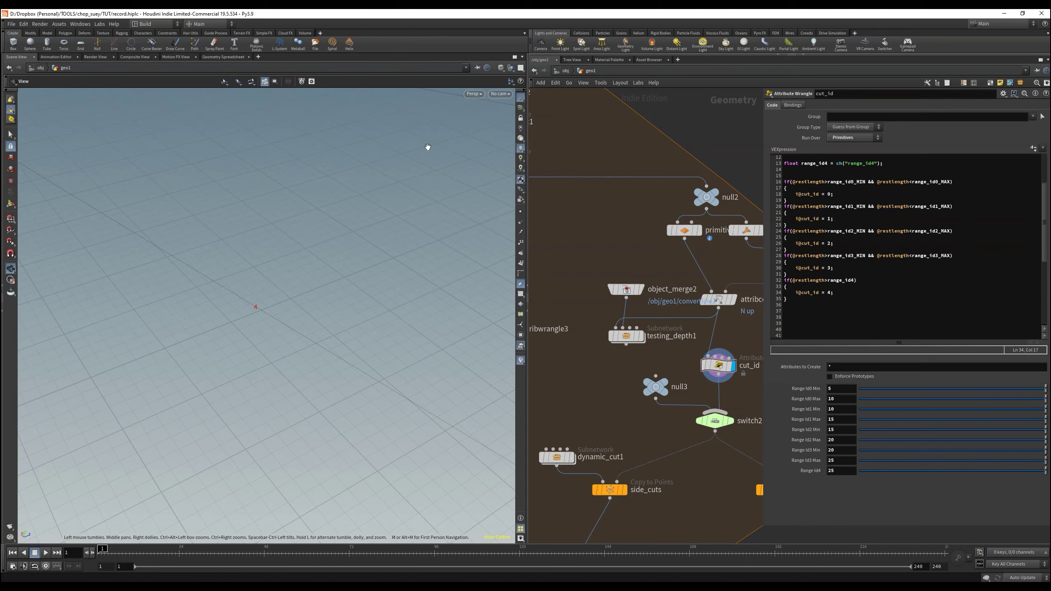
left_click(223, 57)
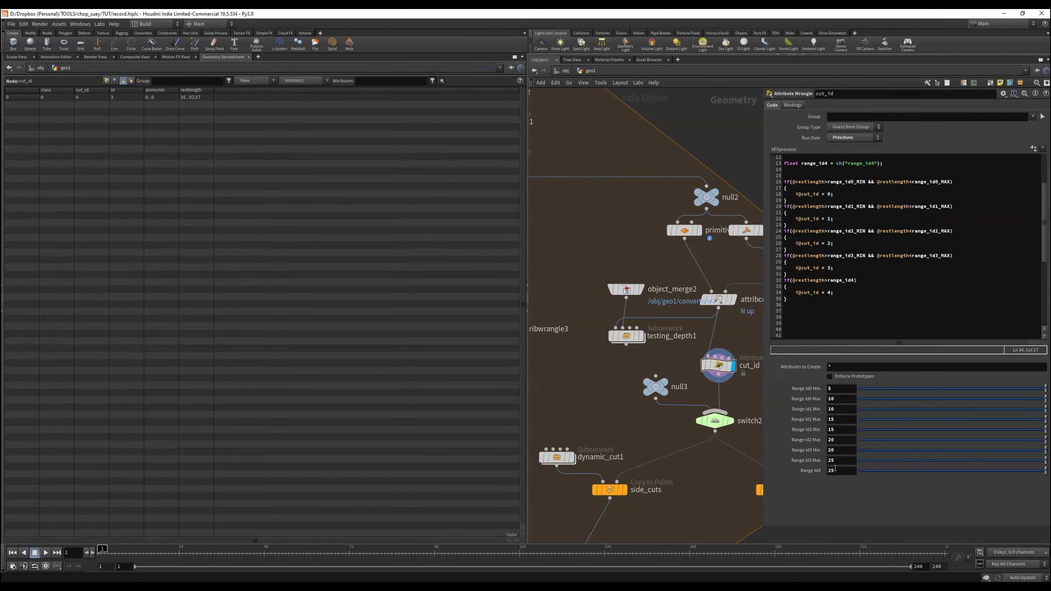
left_click(843, 301)
left_click(16, 56)
scroll(376, 366, "down", 5)
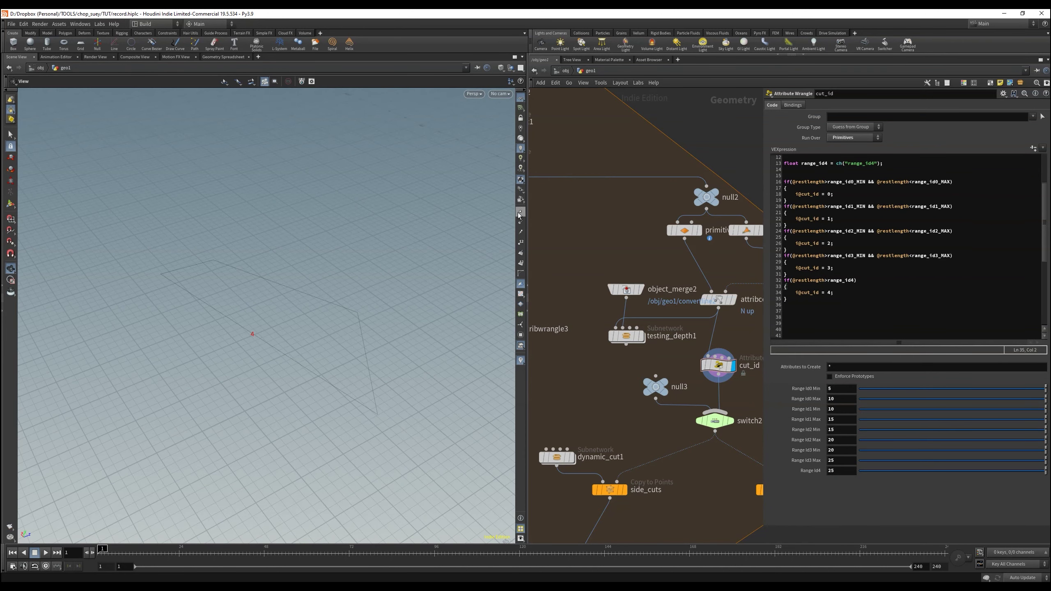
left_click(715, 422)
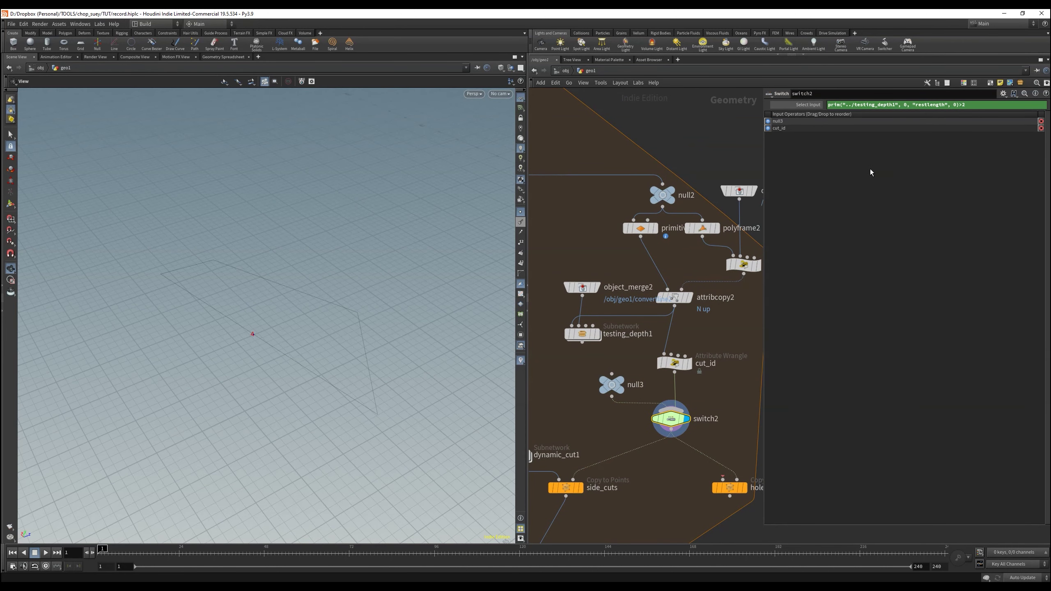
Step: Set the display flag on side_cuts, enter dynamic_cut1 and select its switch1 node
middle_click_drag(671, 467, 723, 395)
left_click(633, 417)
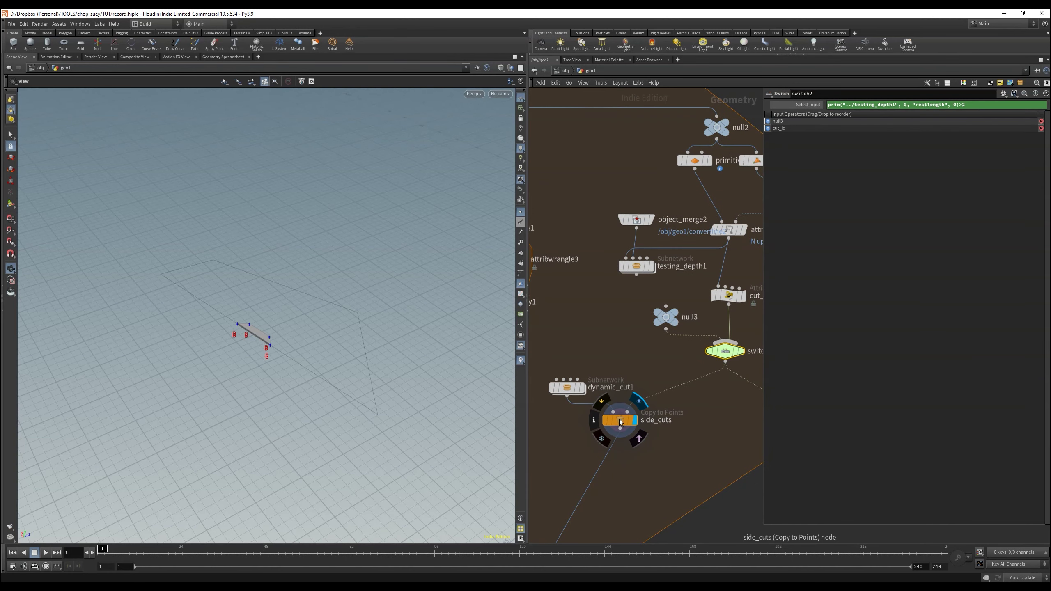
left_click(617, 417)
middle_click_drag(617, 418, 682, 401)
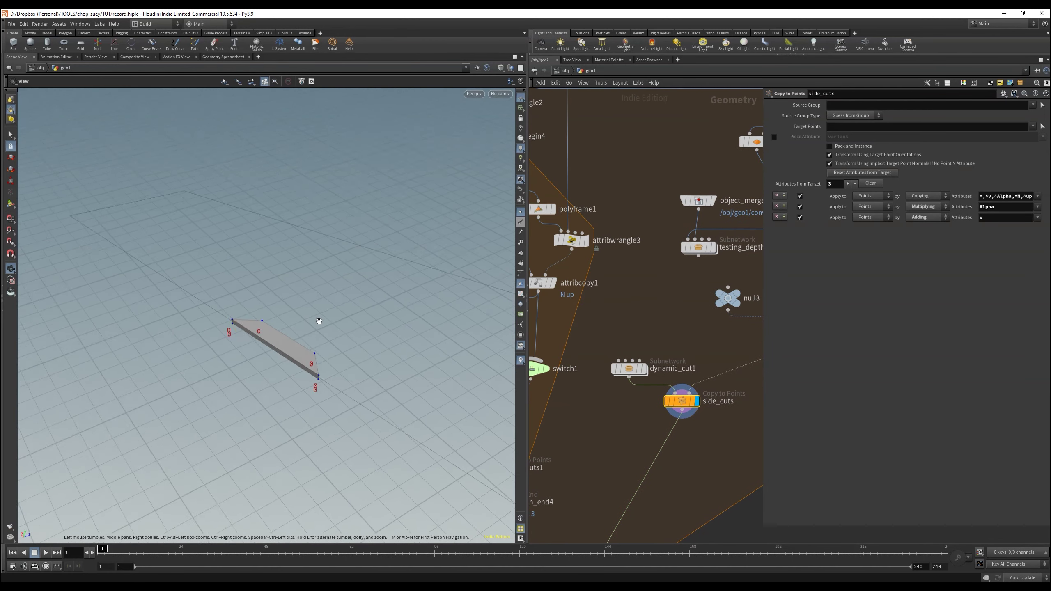
double_click(629, 368)
left_click_drag(503, 400, 377, 400)
scroll(604, 373, "up", 3)
left_click(603, 399)
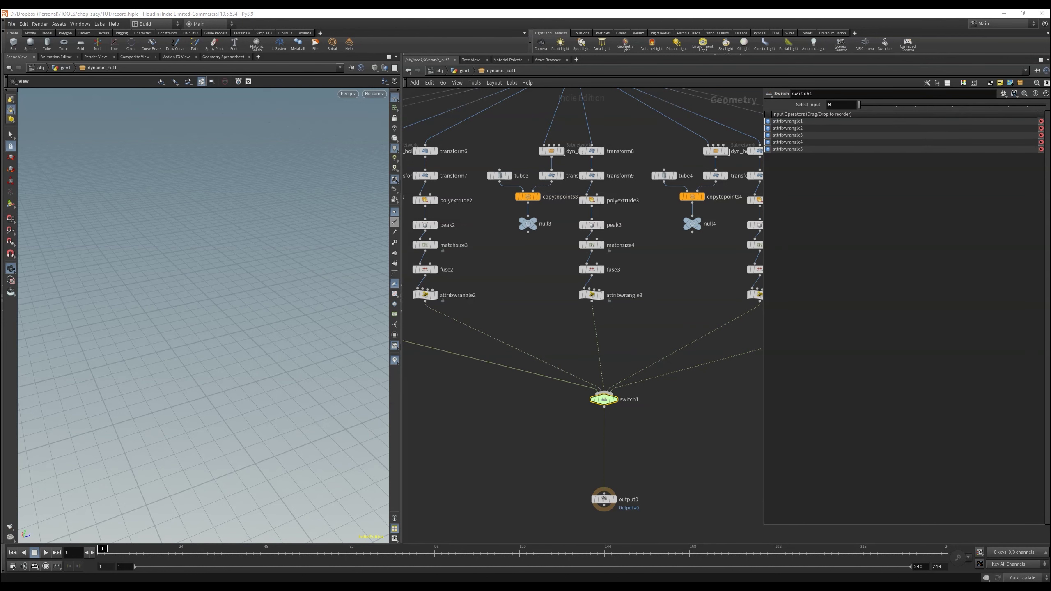
Step: Replace switch1's Select Input value 0 with prim("../../cut_id", 0, "cut_id", 0)
left_click(845, 105)
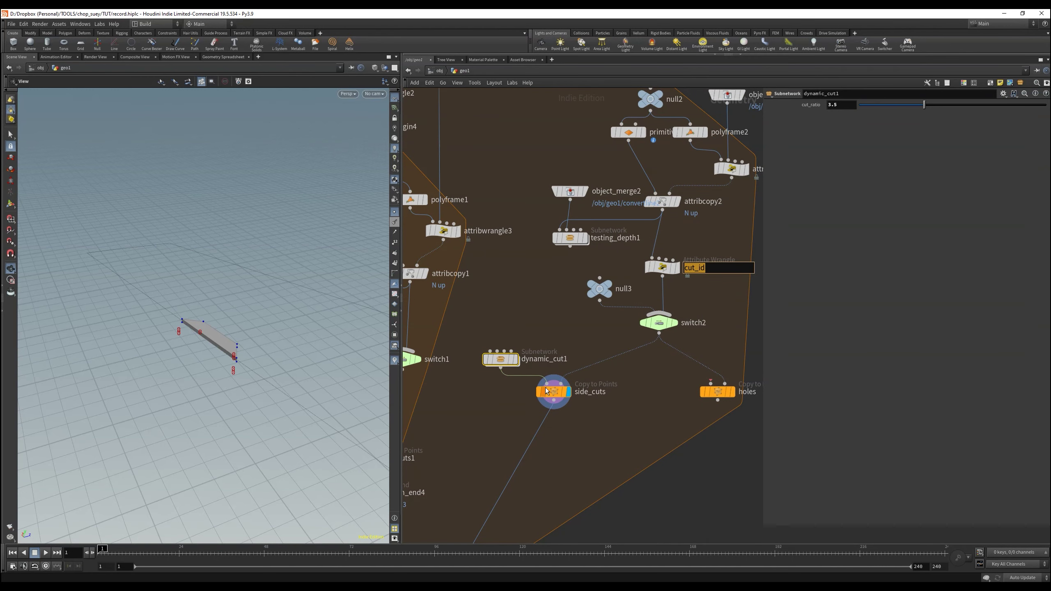
left_click(502, 361)
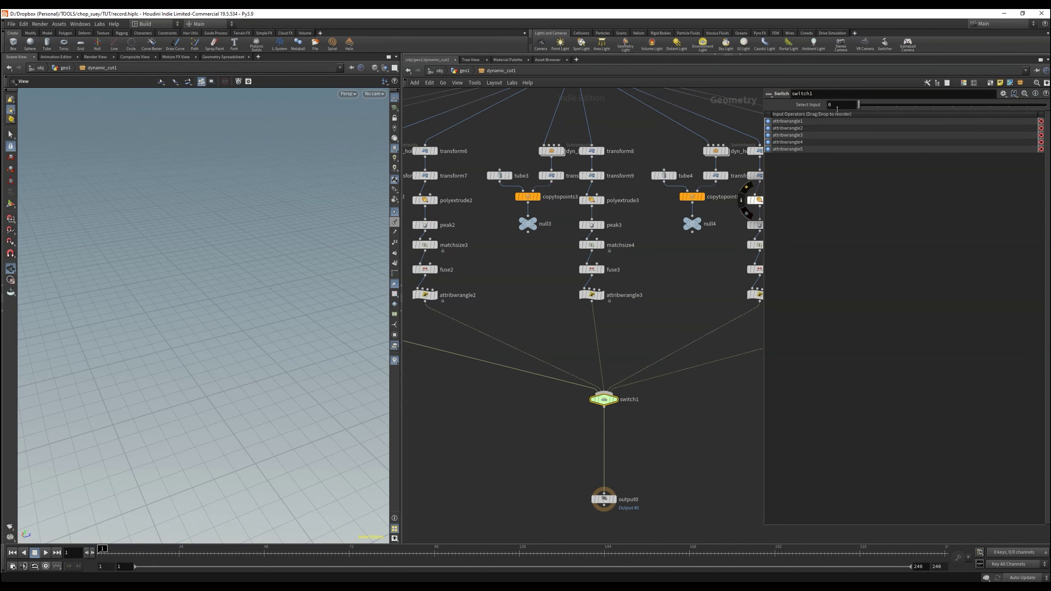
left_click(837, 106)
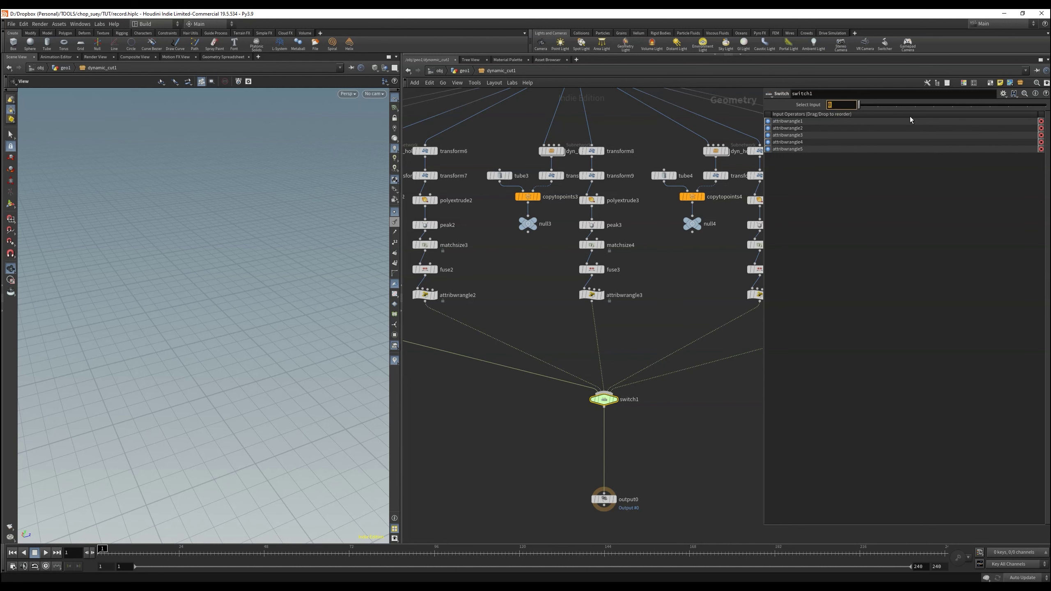
type("prim(\"../..")
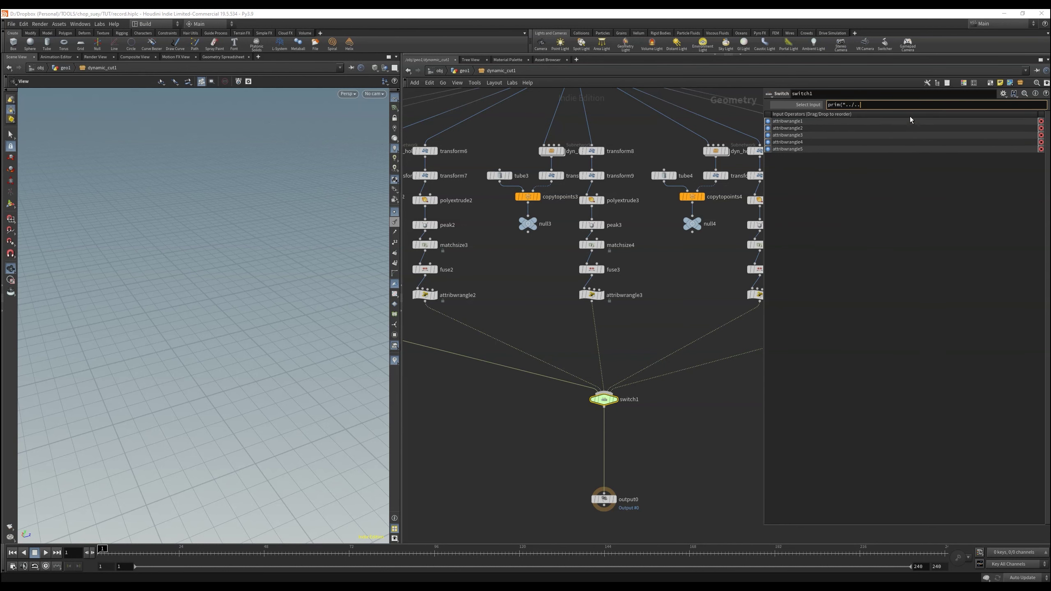
type("/cut_id\", 0, \"cut_id\", 0)")
key("Return")
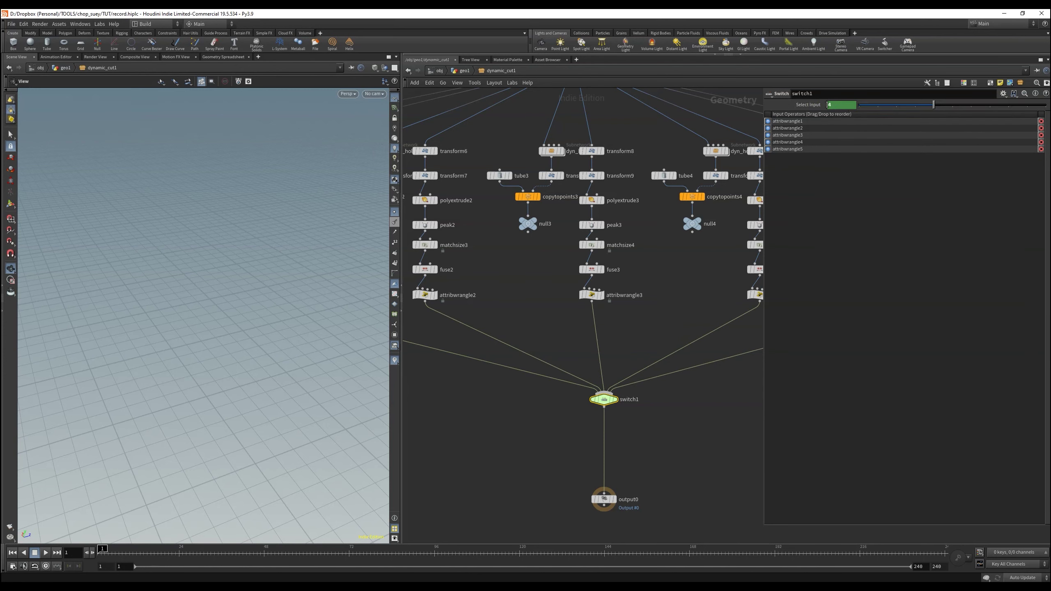
left_click(807, 104)
Step: Frame null5's rods and compare the switch1 and null5 results
scroll(655, 414, "down", 3)
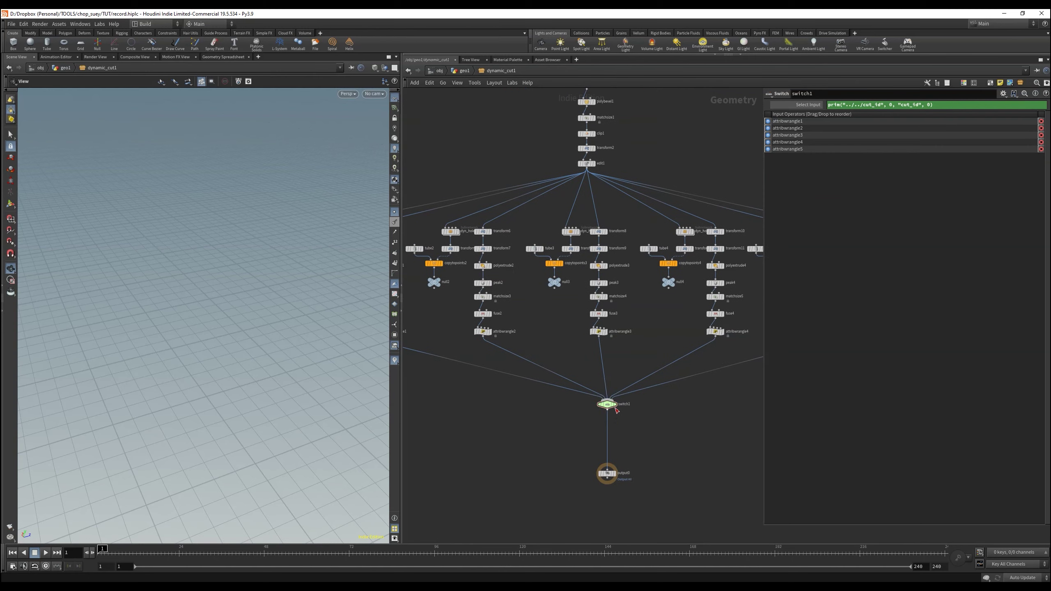
scroll(621, 398, "up", 5)
scroll(517, 453, "down", 3)
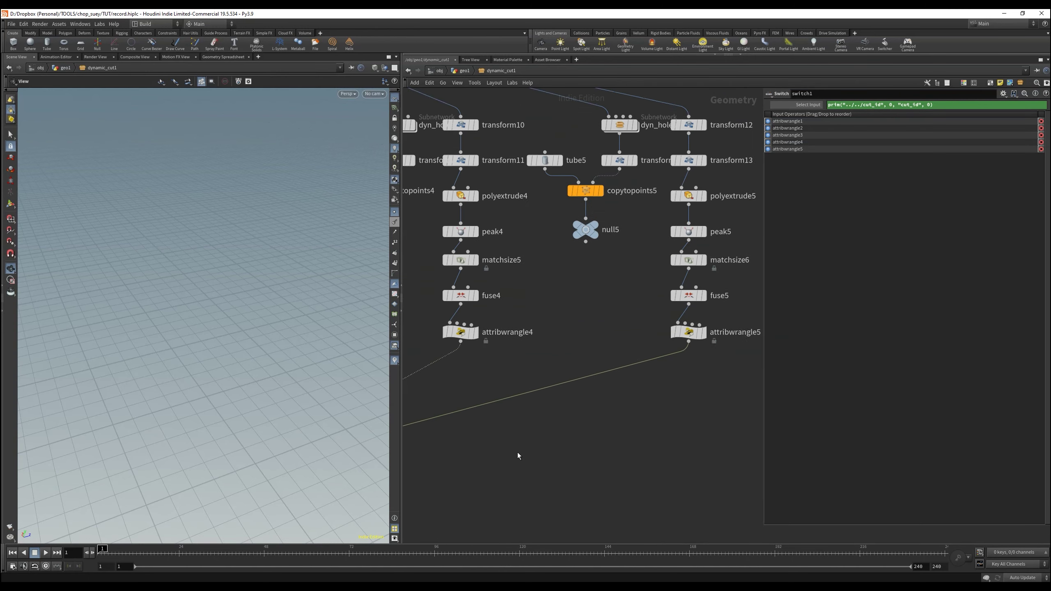
left_click(543, 292)
key("f")
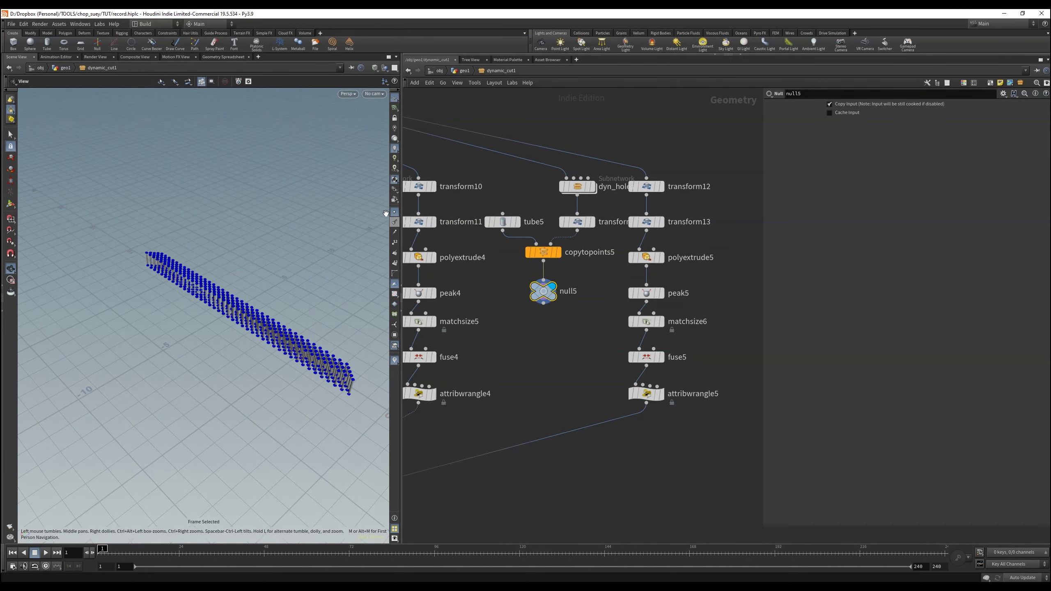
scroll(621, 422, "down", 3)
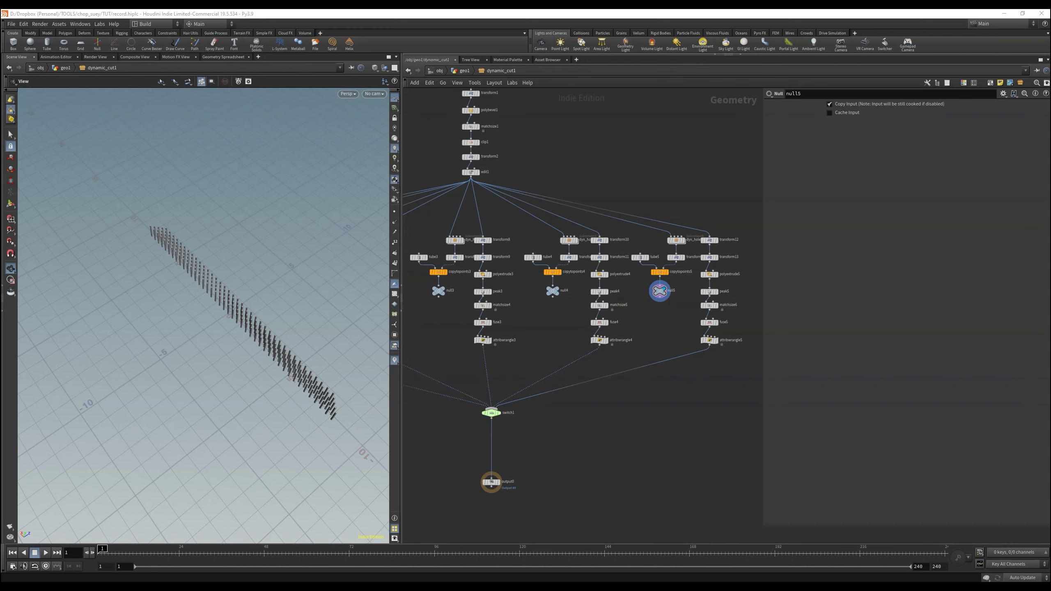
left_click(499, 413)
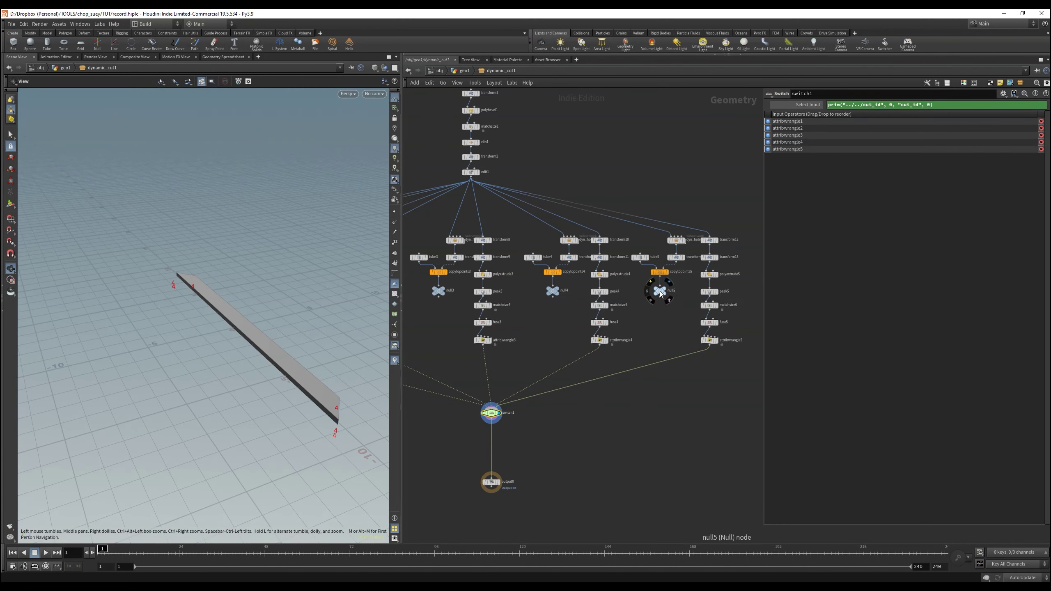
left_click(661, 293)
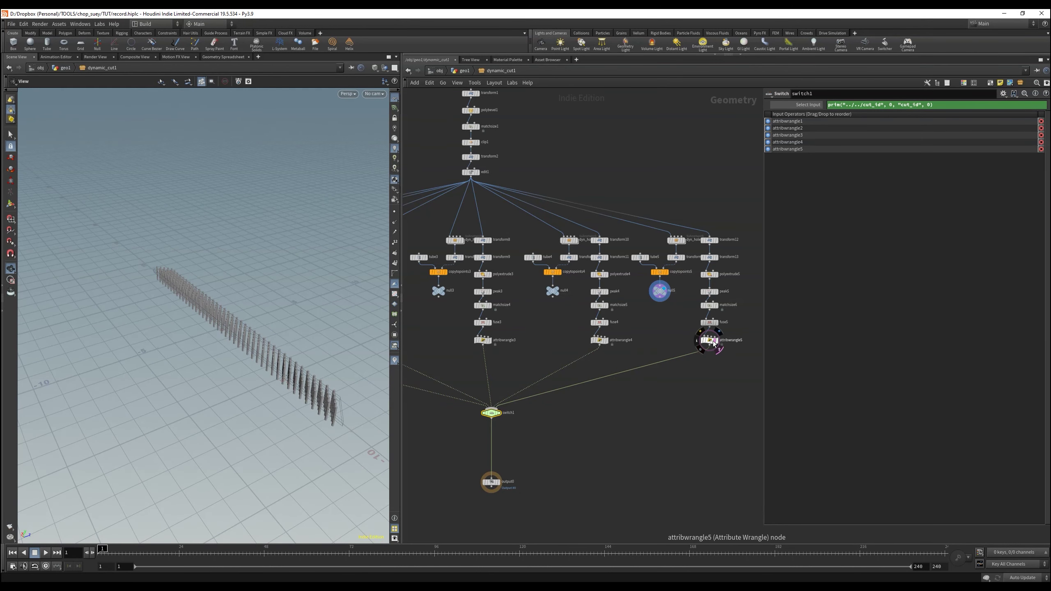
Step: Move output0 directly beneath switch1 and home the network view
middle_click_drag(644, 421, 694, 344)
left_click_drag(542, 404, 541, 336)
left_click(548, 382)
key("h")
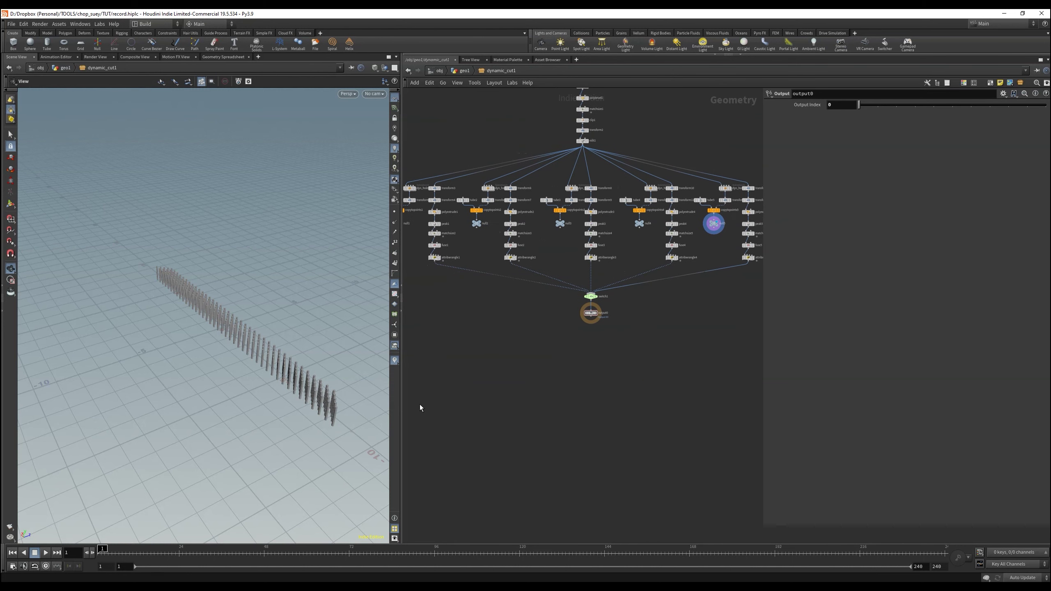
left_click_drag(401, 406, 361, 405)
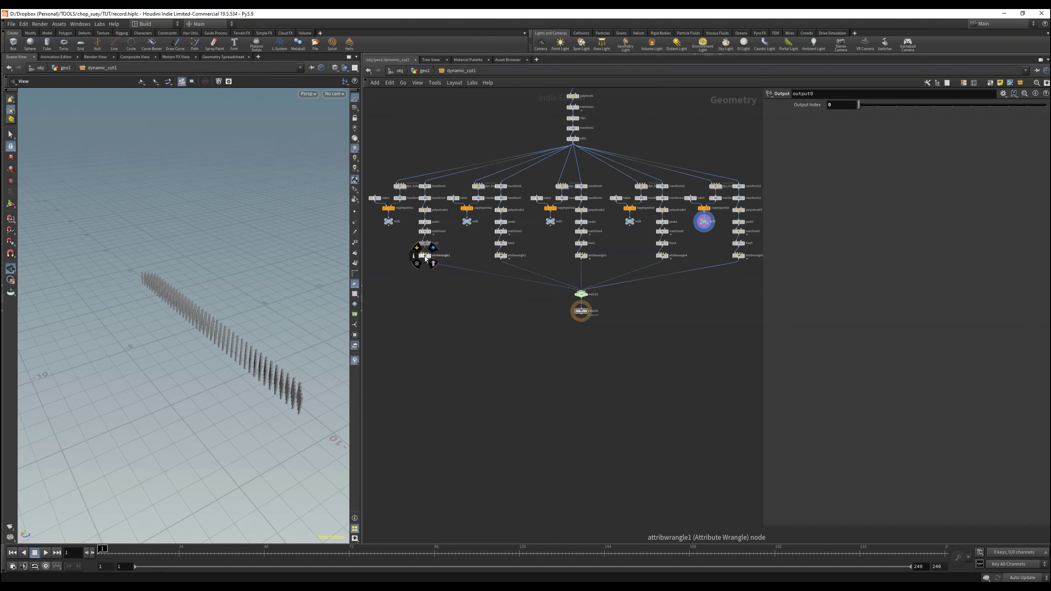
Step: Duplicate the five attribwrangle nodes into a new row below the network
left_click(425, 256)
scroll(527, 298, "down", 1)
left_click_drag(403, 280, 709, 266)
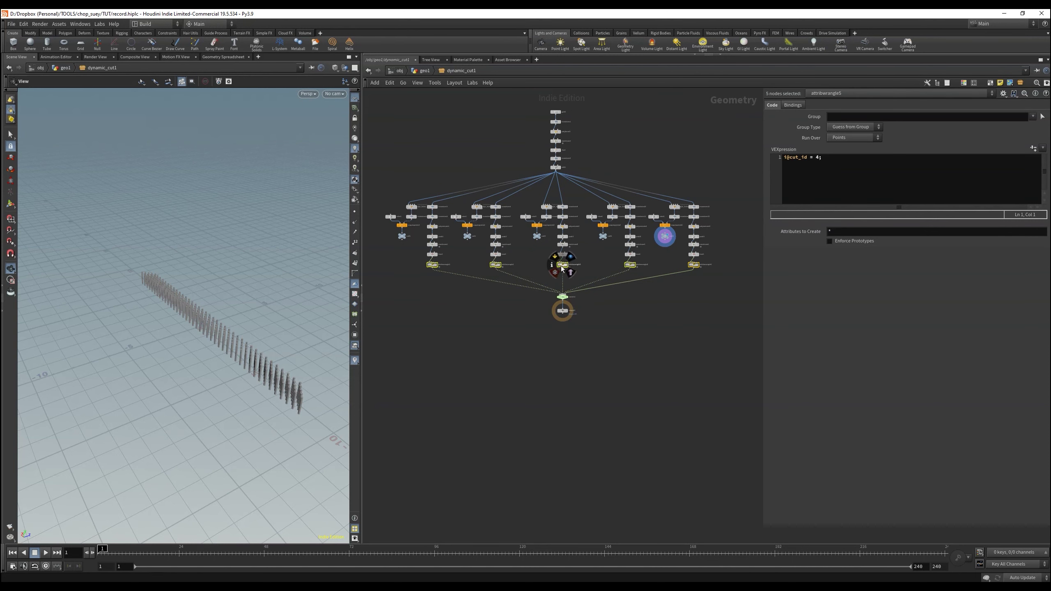
left_click_drag(563, 264, 559, 379, "alt")
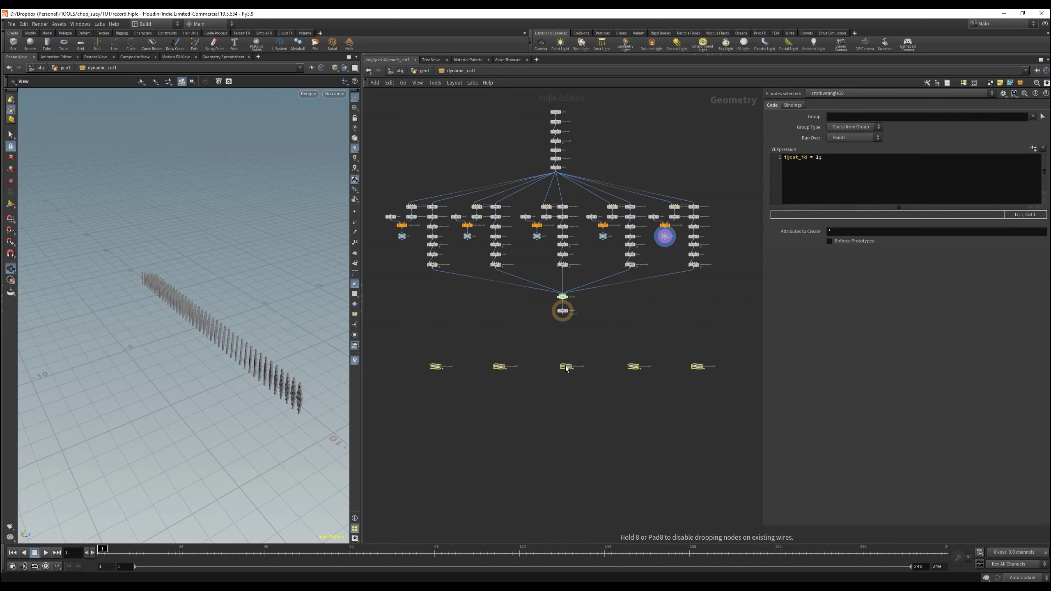
left_click(400, 243)
Step: Wire each of the five nulls into its own new wrangle copy
left_click(400, 244)
left_click(433, 363)
left_click(468, 241)
left_click(496, 363)
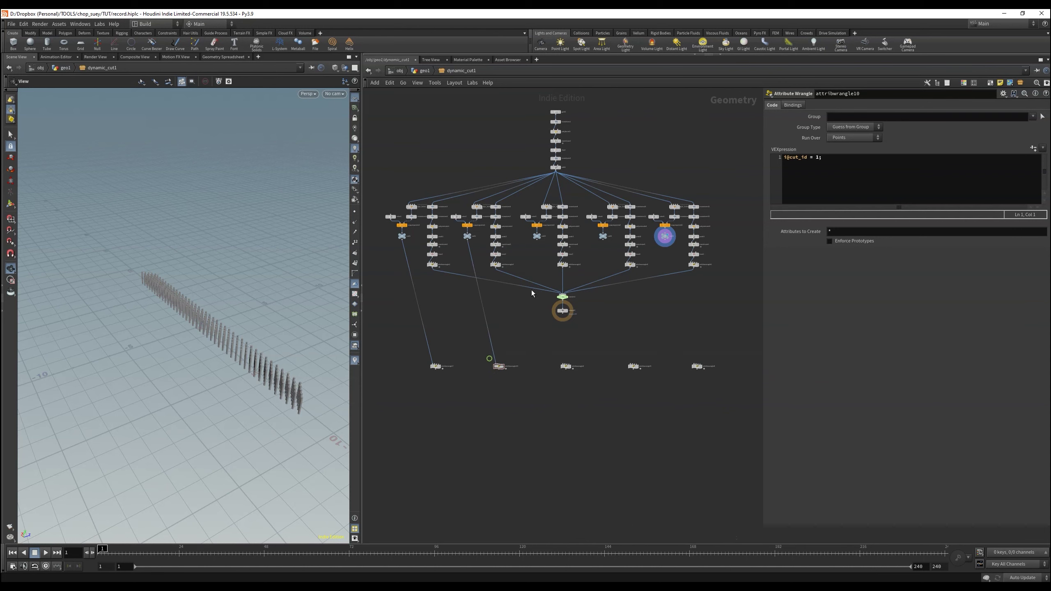
left_click(537, 241)
left_click(566, 363)
left_click(603, 241)
left_click(634, 363)
left_click(665, 241)
left_click(697, 365)
Step: Move the new wrangles under their nulls, set them to run over Primitives, and check their cut_id values
left_click_drag(720, 379, 418, 354)
left_click_drag(566, 367, 540, 362)
left_click(558, 387)
middle_click_drag(556, 412, 576, 397)
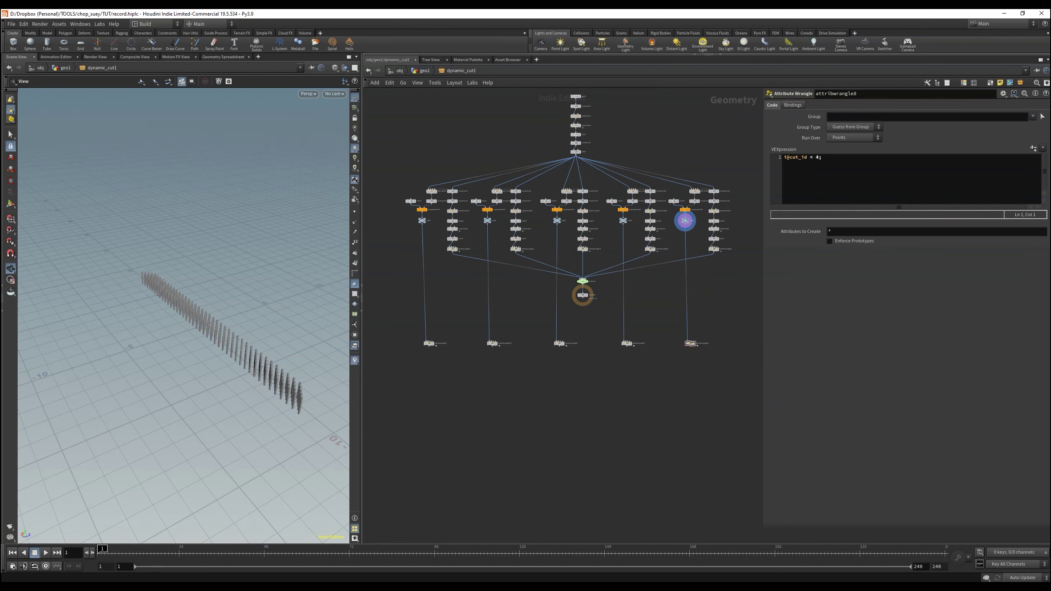
left_click_drag(676, 372, 415, 341)
left_click(855, 138)
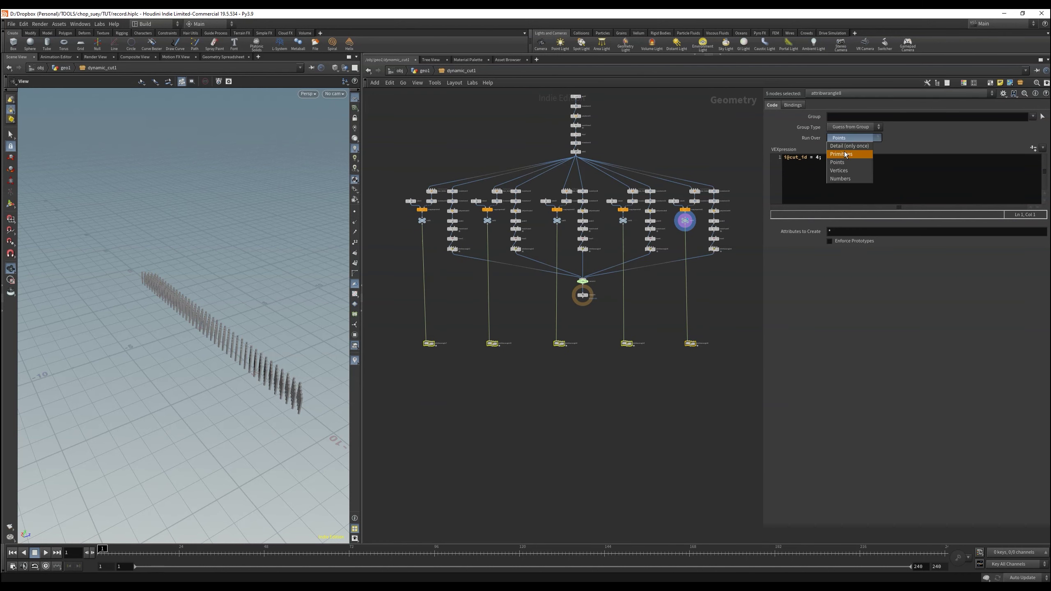
left_click(853, 148)
left_click(690, 351)
scroll(666, 352, "up", 3)
left_click(481, 342)
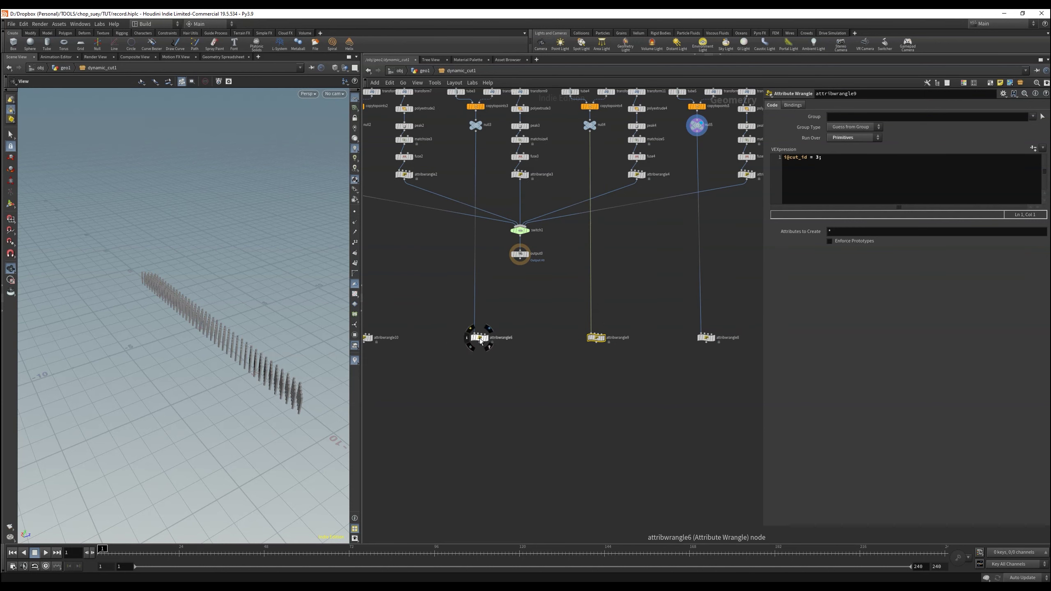
scroll(638, 380, "down", 3)
scroll(583, 367, "up", 2)
Step: Add switch2 below the new wrangles and wire all five wrangles into it
left_click_drag(582, 224, 575, 376, "alt")
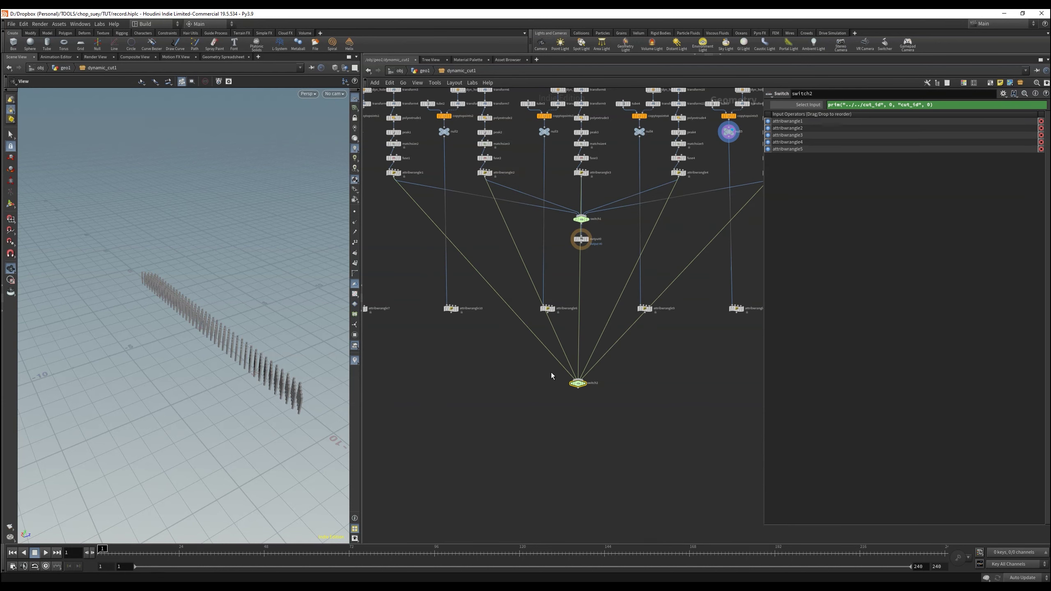
key("h")
scroll(635, 342, "up", 3)
left_click_drag(621, 334, 524, 431)
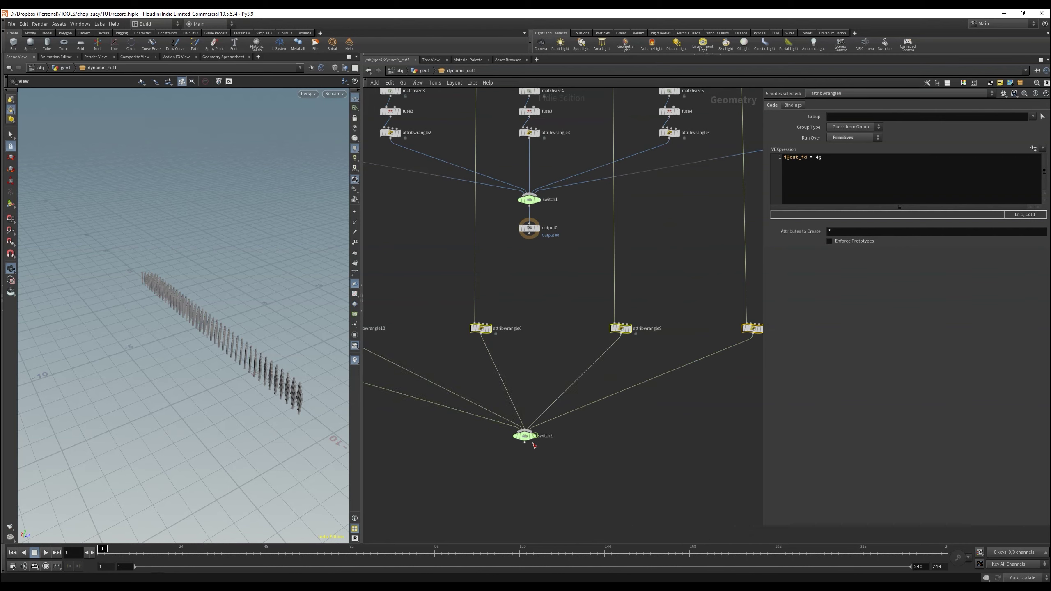
left_click(525, 436)
scroll(580, 486, "down", 1)
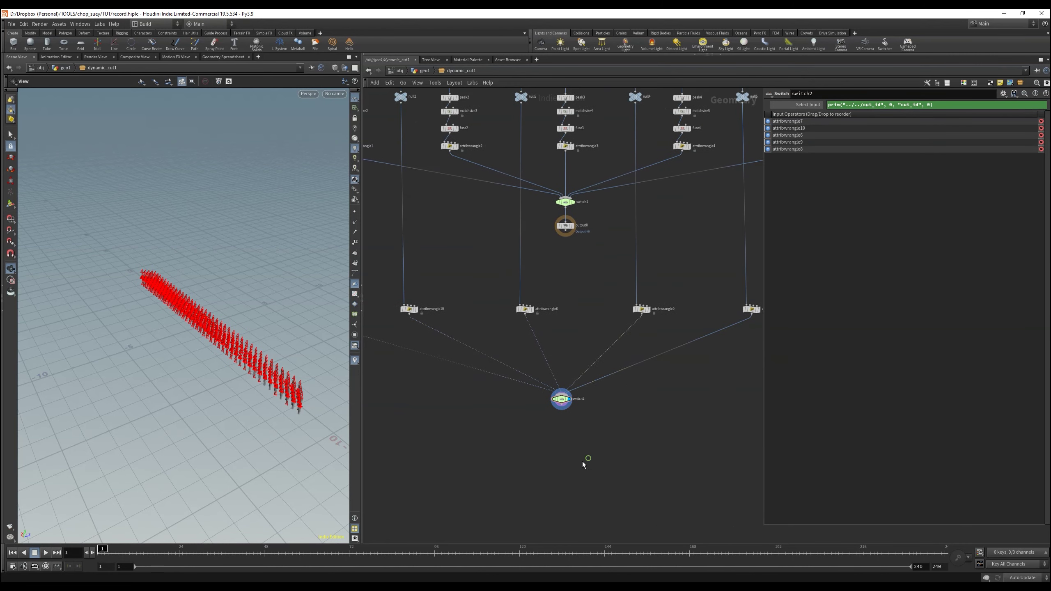
Step: Add an output1 node below switch2 and display its result
key("Tab")
type("output")
key("Return")
left_click(559, 428)
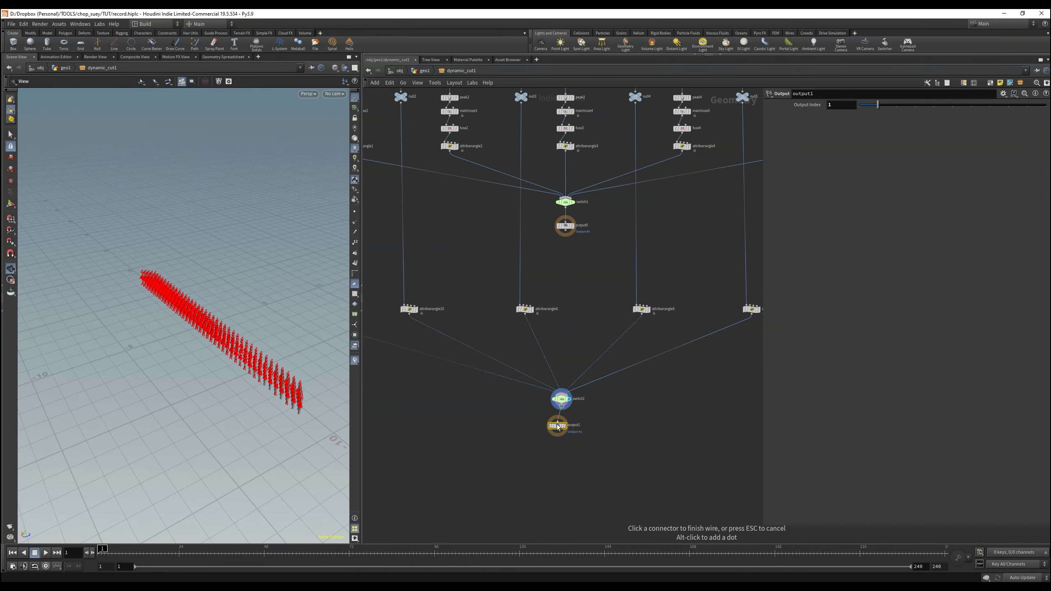
left_click(566, 426)
scroll(563, 476, "down", 1)
left_click(565, 267)
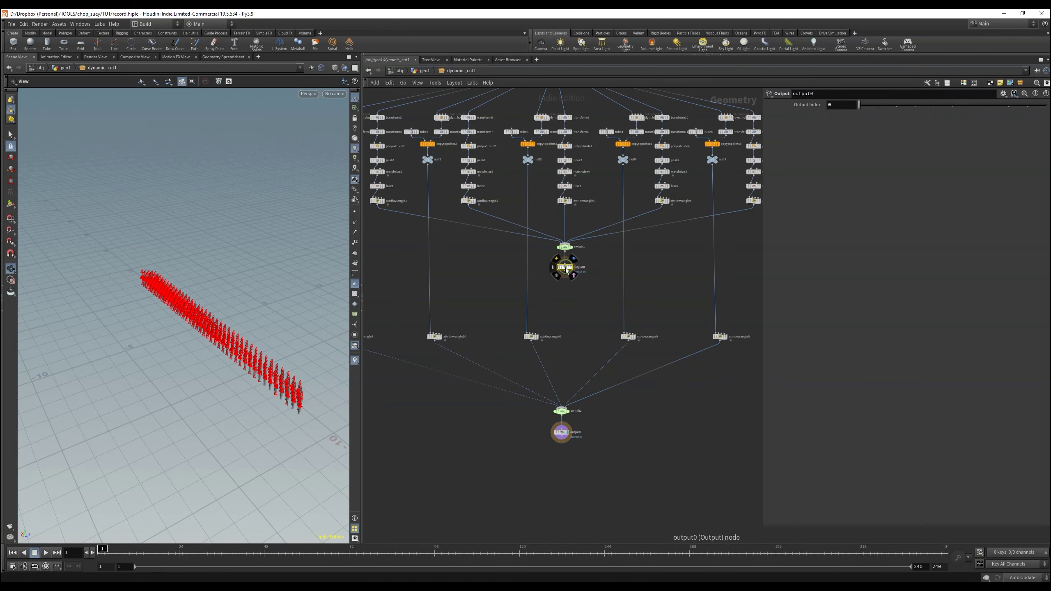
left_click_drag(264, 373, 482, 482)
Step: Back in geo1, connect dynamic_cut1's output into the holes node
key("u")
left_click(548, 402)
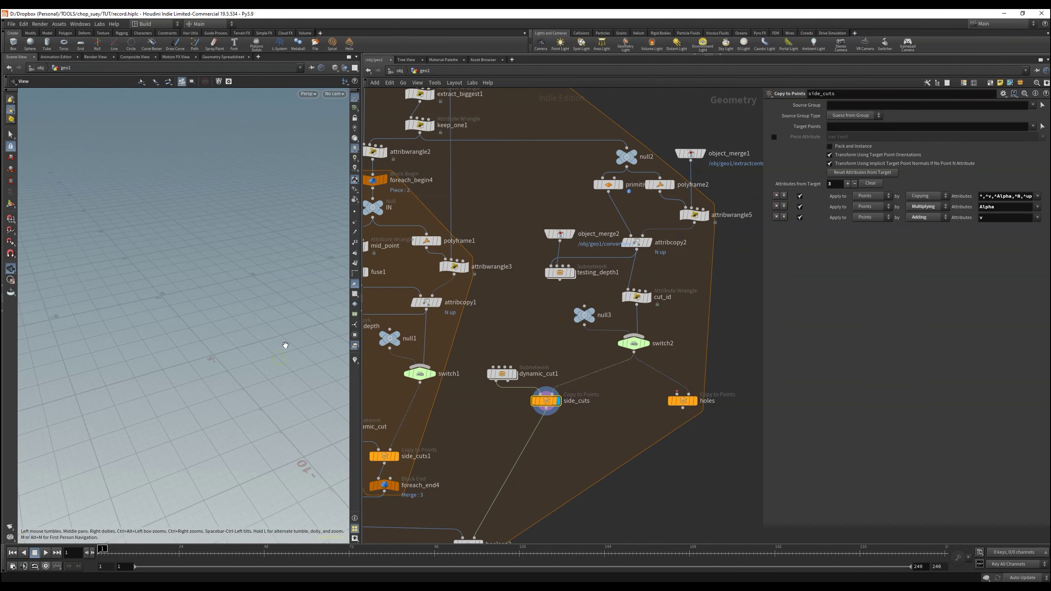
left_click_drag(508, 378, 678, 393)
left_click(695, 401)
scroll(456, 290, "down", 8)
Step: Copy the PRIM null and add object_merge3 fetching /obj/geo1/PRIM
left_click(413, 172)
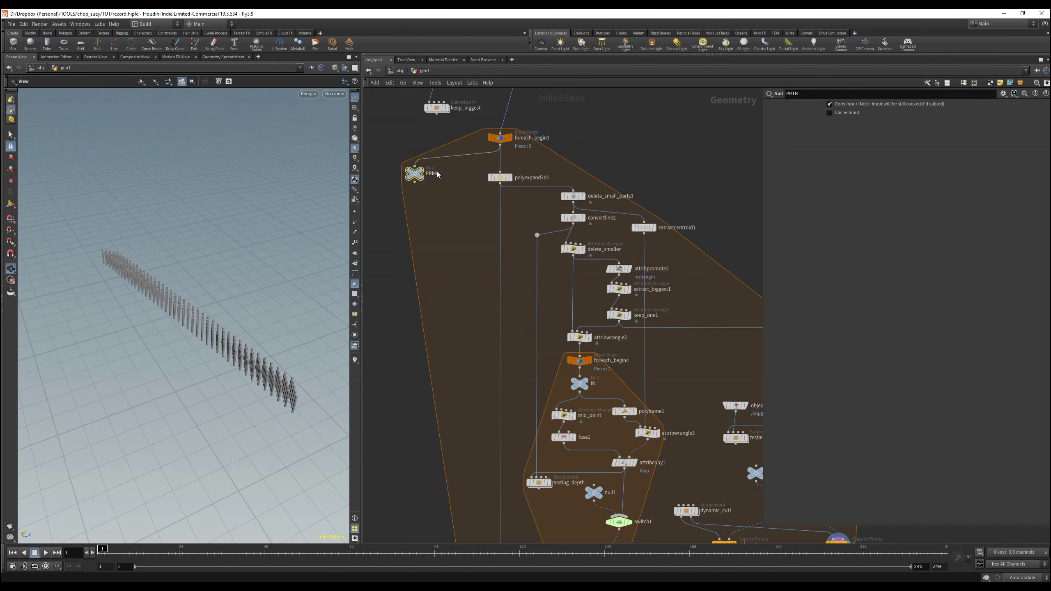
key("ctrl+c")
scroll(457, 173, "down", 2)
key("Tab")
type("obj")
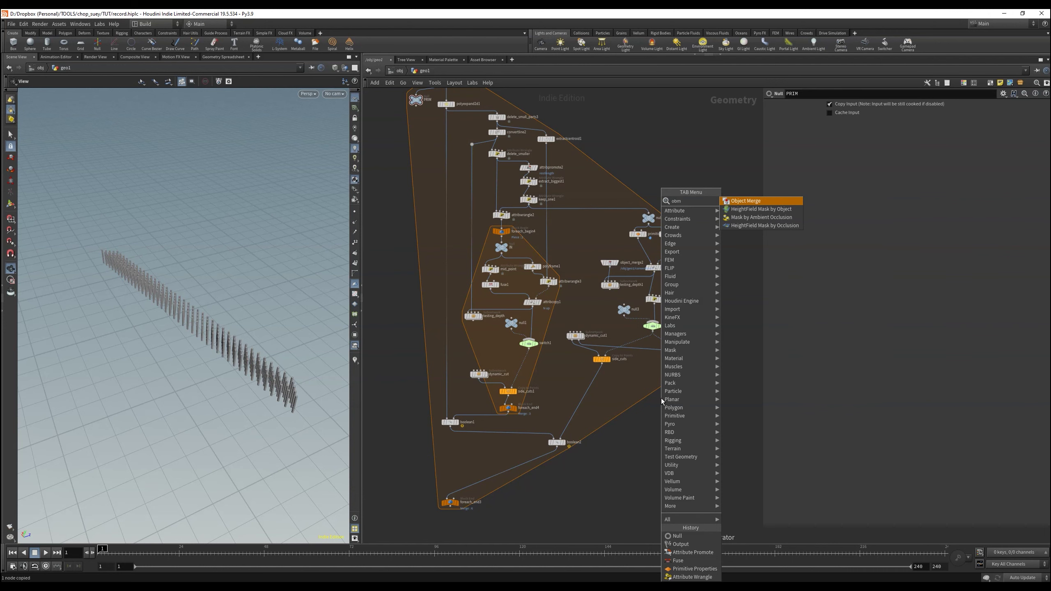
key("Return")
scroll(679, 405, "up", 2)
Step: Add boolean3 fed by object_merge3 and holes, and display it
scroll(680, 405, "up", 1)
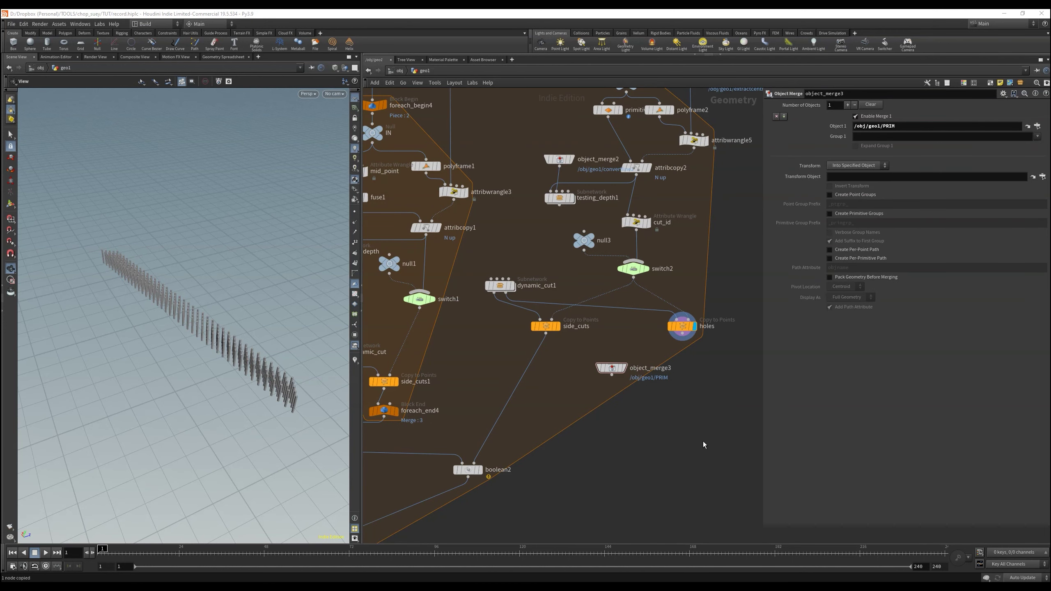
key("Tab")
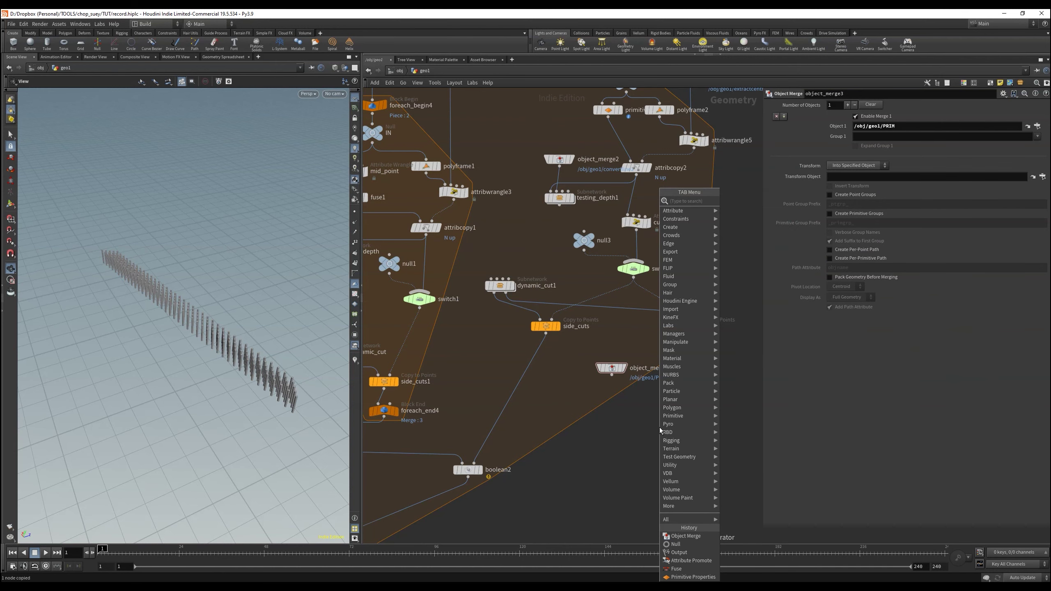
type("bool")
key("Return")
left_click(659, 428)
left_click_drag(612, 375, 654, 423)
left_click_drag(682, 336, 665, 424)
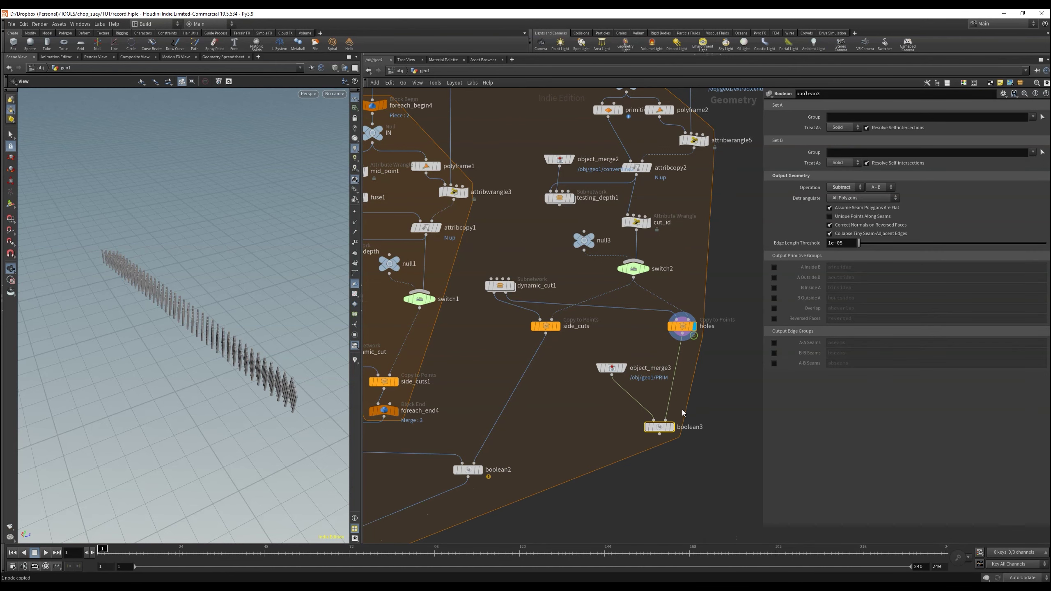
left_click(672, 427)
scroll(319, 386, "up", 5)
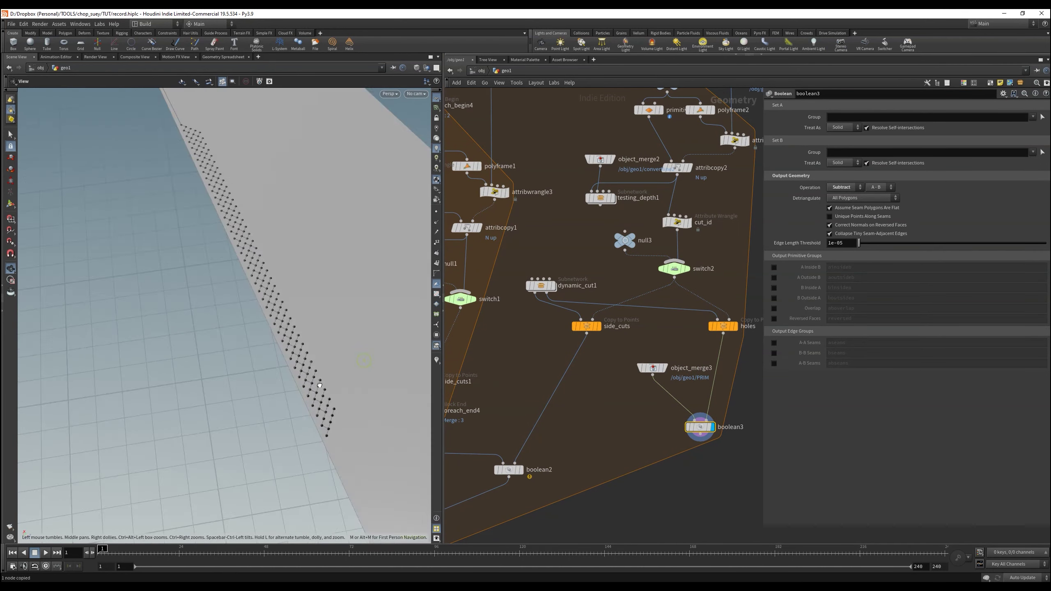
scroll(319, 385, "up", 5)
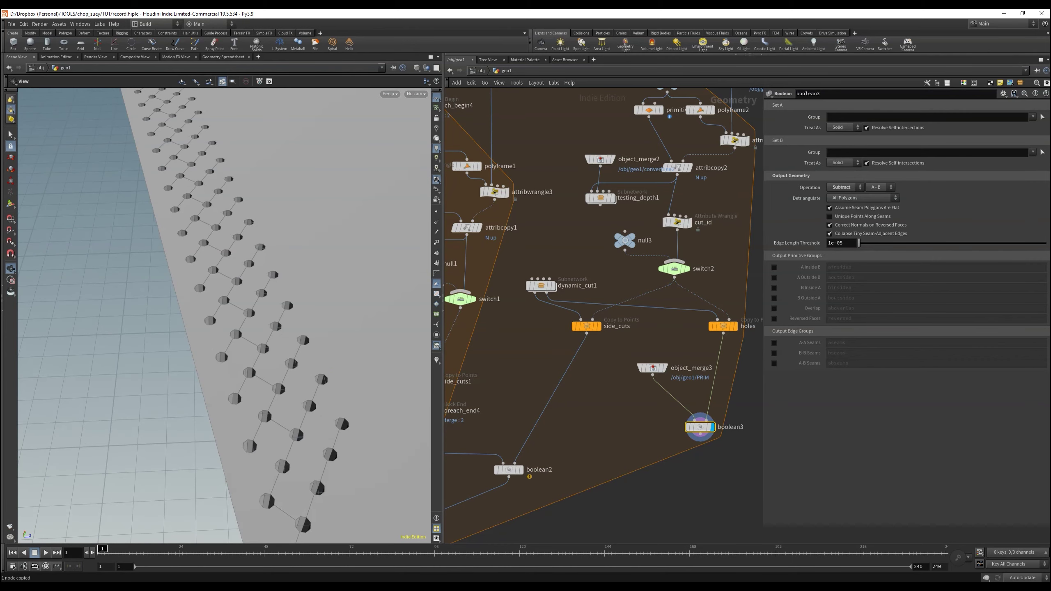
Step: Set boolean3's Set A Treat As to Surface, then display boolean2's cut panel
left_click(836, 127)
left_click(843, 138)
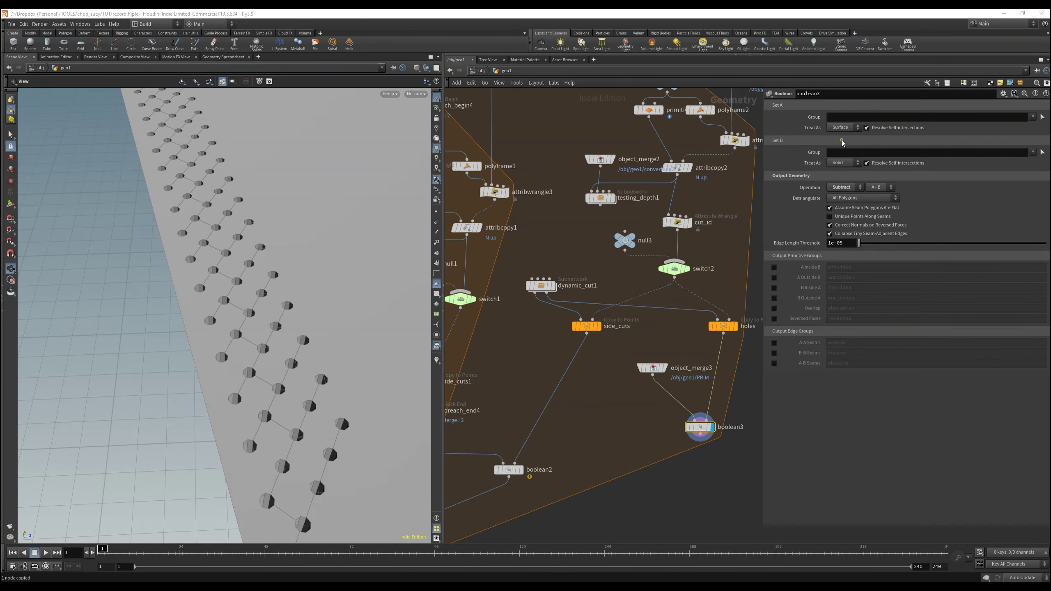
scroll(276, 298, "down", 5)
left_click_drag(277, 299, 292, 362)
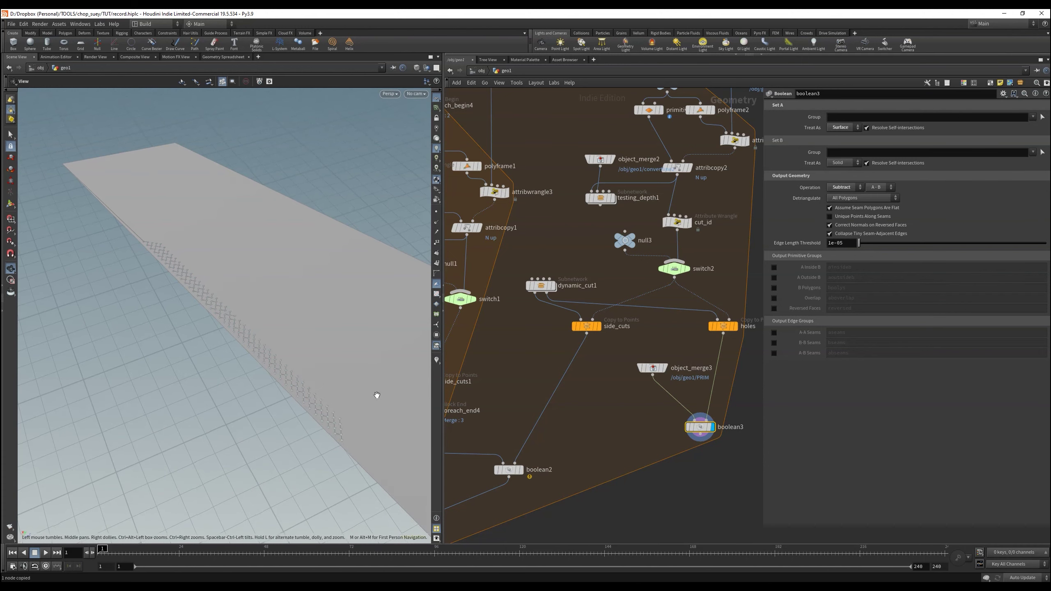
middle_click_drag(699, 448, 715, 421)
left_click_drag(715, 401, 715, 384)
scroll(703, 385, "down", 4)
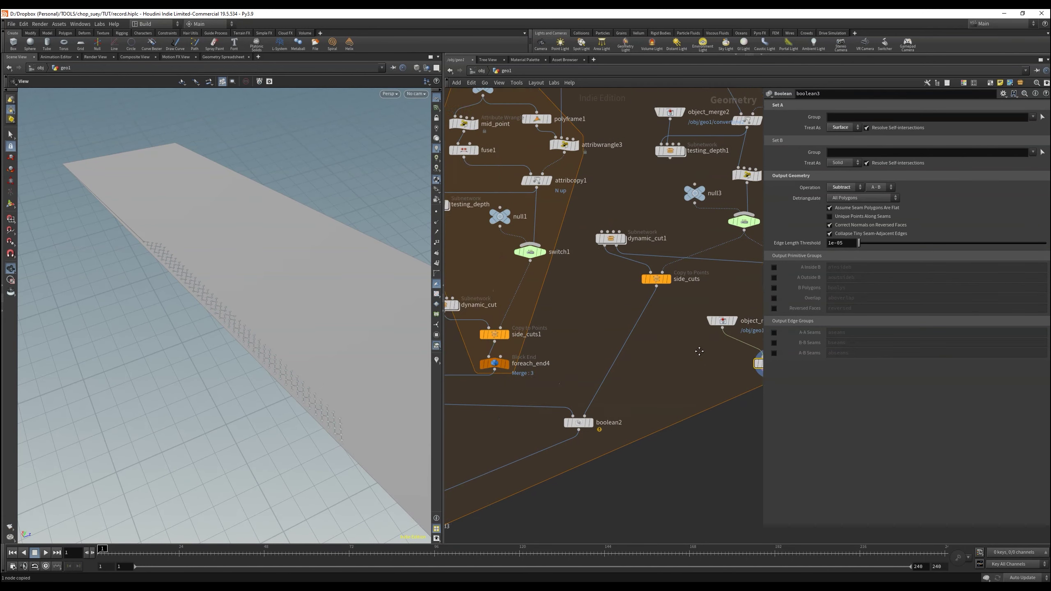
left_click(670, 354)
Step: Add merge2 combining the boolean2 and boolean3 results
left_click_drag(541, 427, 646, 450)
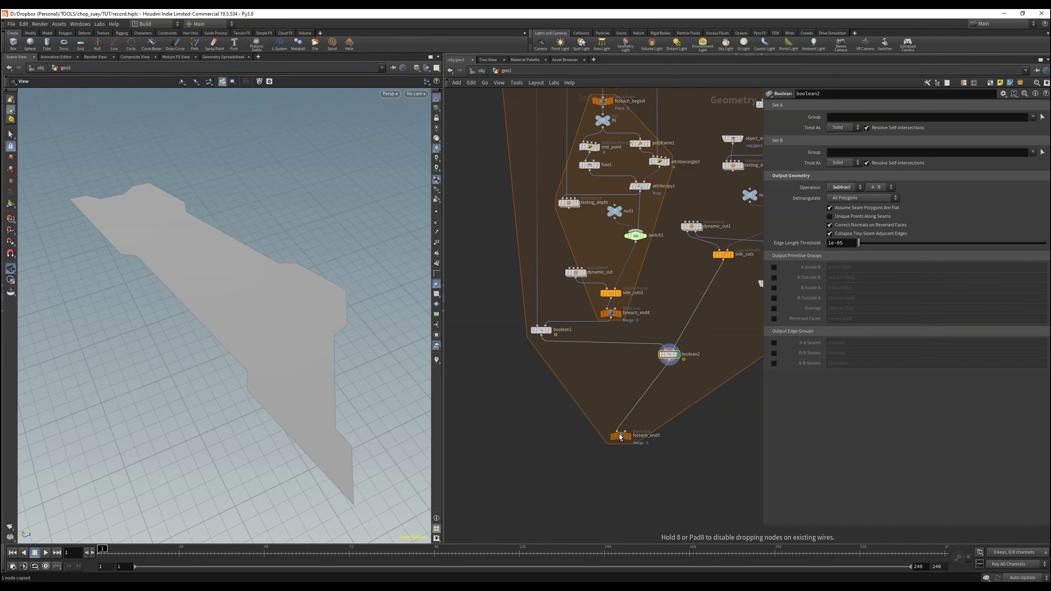
middle_click_drag(704, 397, 593, 369)
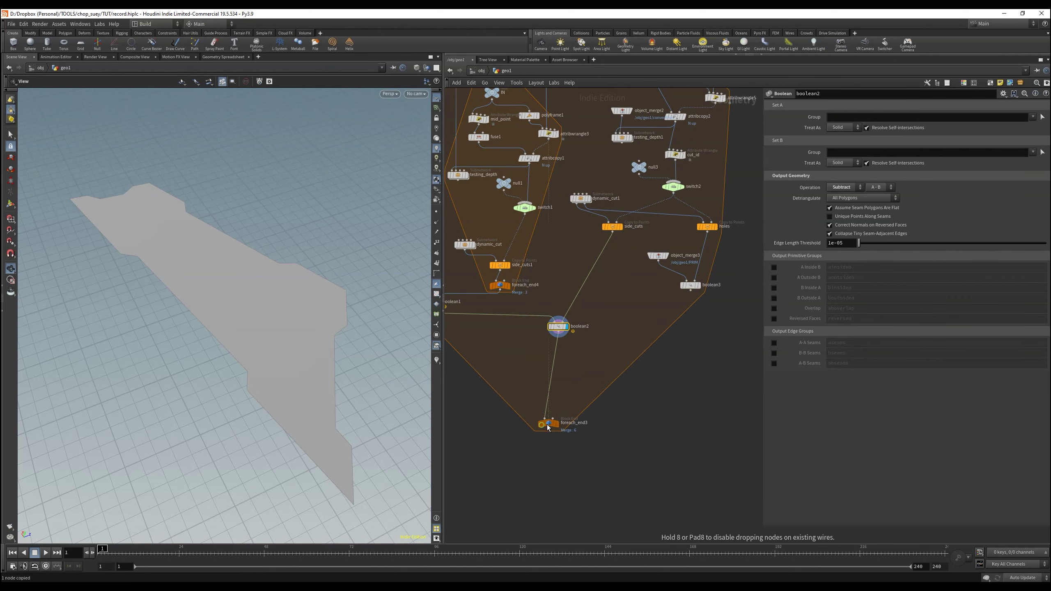
left_click_drag(542, 423, 554, 426)
key("Tab")
type("merge")
key("Return")
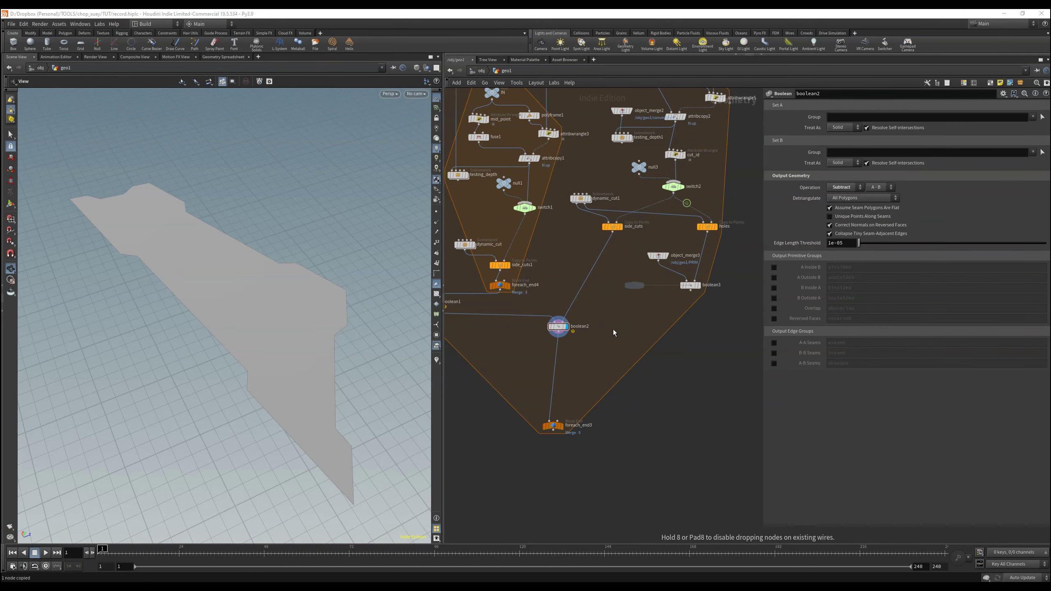
left_click(595, 362)
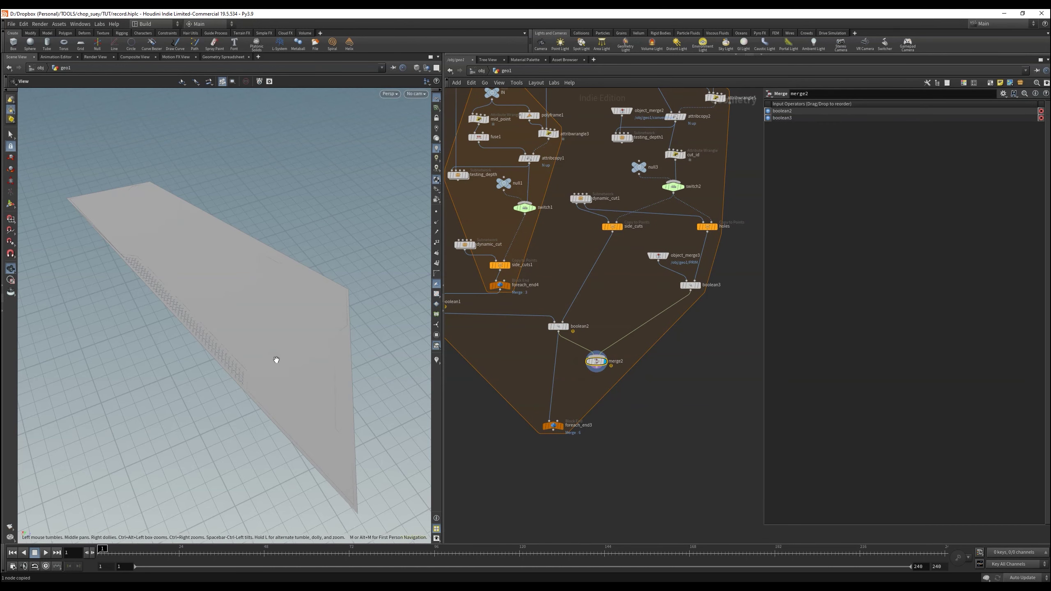
Step: Insert polyextrude1 after boolean2 with distance 0.3 and the front group output on
left_click_drag(274, 361, 299, 332)
left_click(558, 327)
key("Tab")
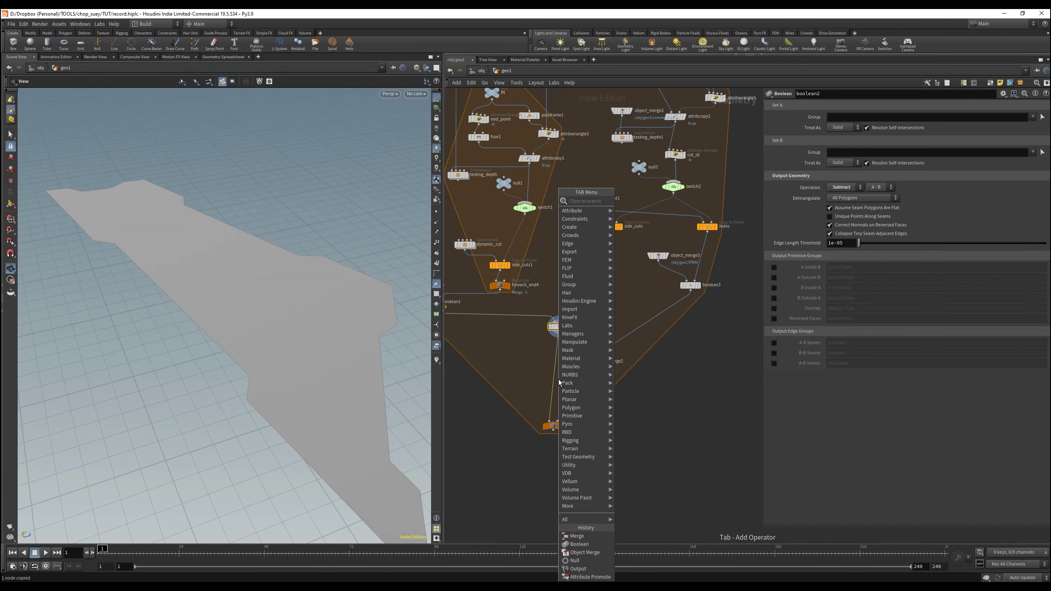
type("polyextrude")
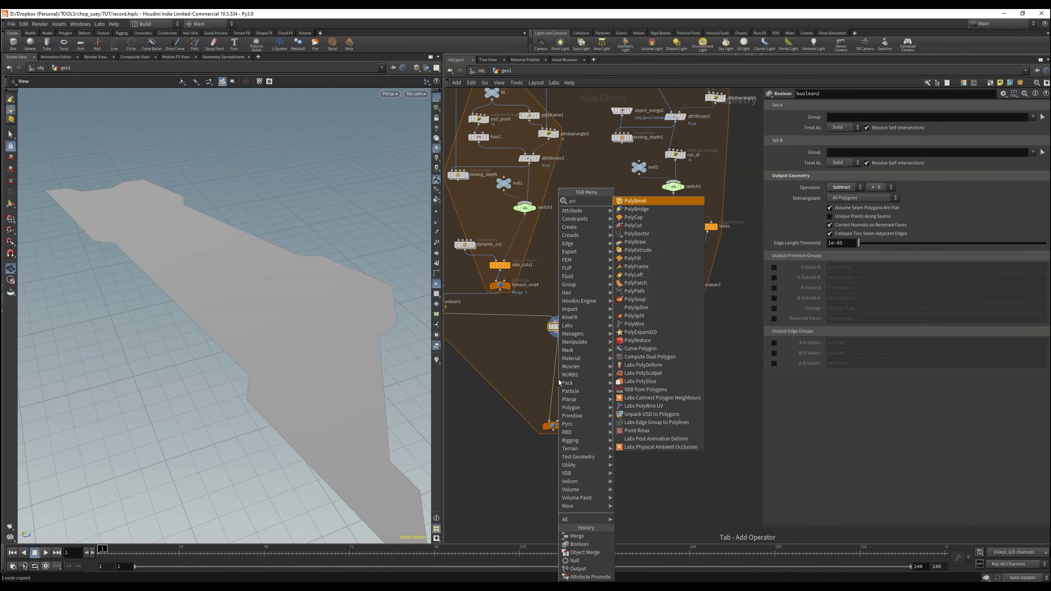
key("Return")
left_click(532, 384)
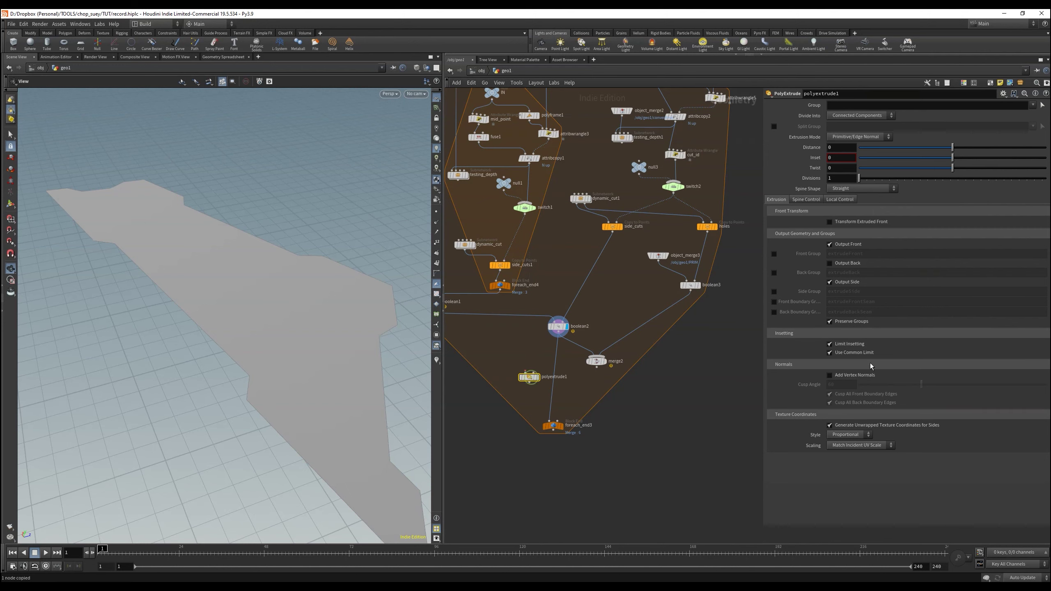
left_click_drag(953, 148, 981, 147)
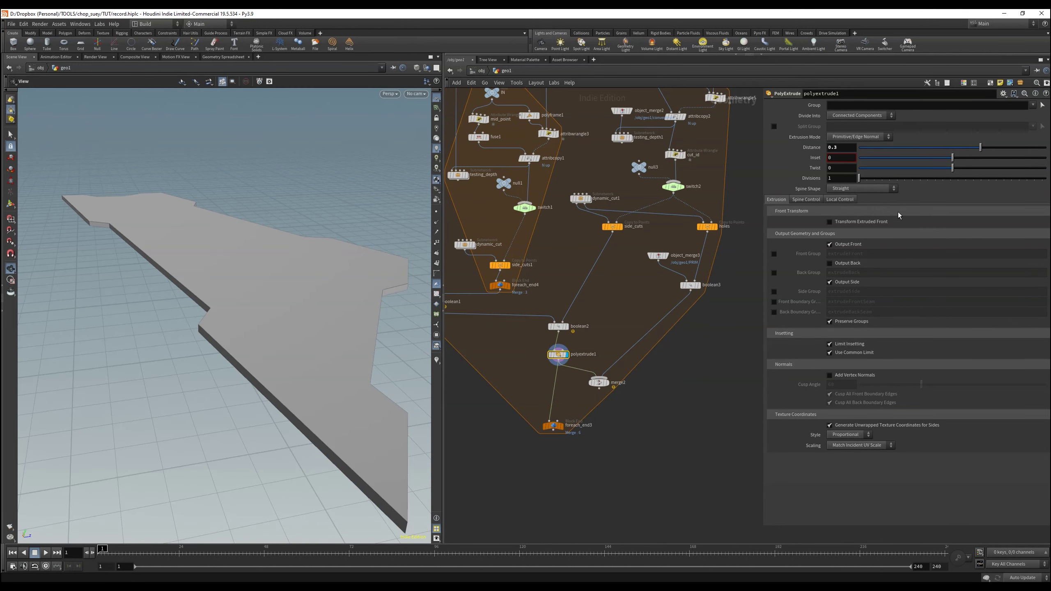
mouse_move(298, 315)
left_mouse_down()
mouse_move(286, 287)
mouse_move(290, 298)
left_mouse_up()
left_click(774, 254)
left_click_drag(372, 315, 340, 265)
Step: Add polybevel1 on extrudeFront with distance 0.079 and 2 divisions
key("Tab")
type("po")
key("Return")
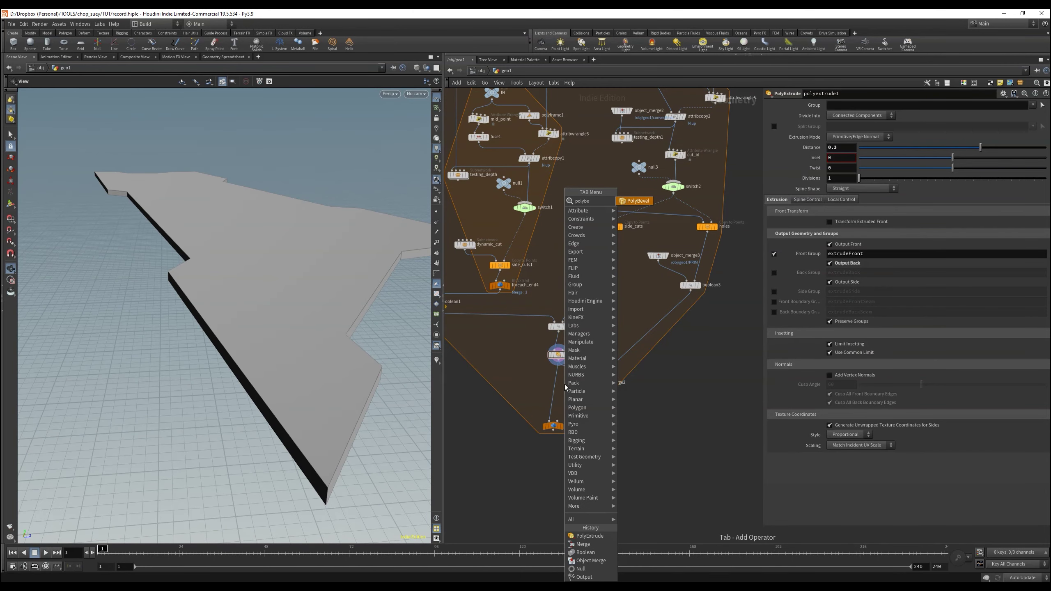
left_click(576, 370)
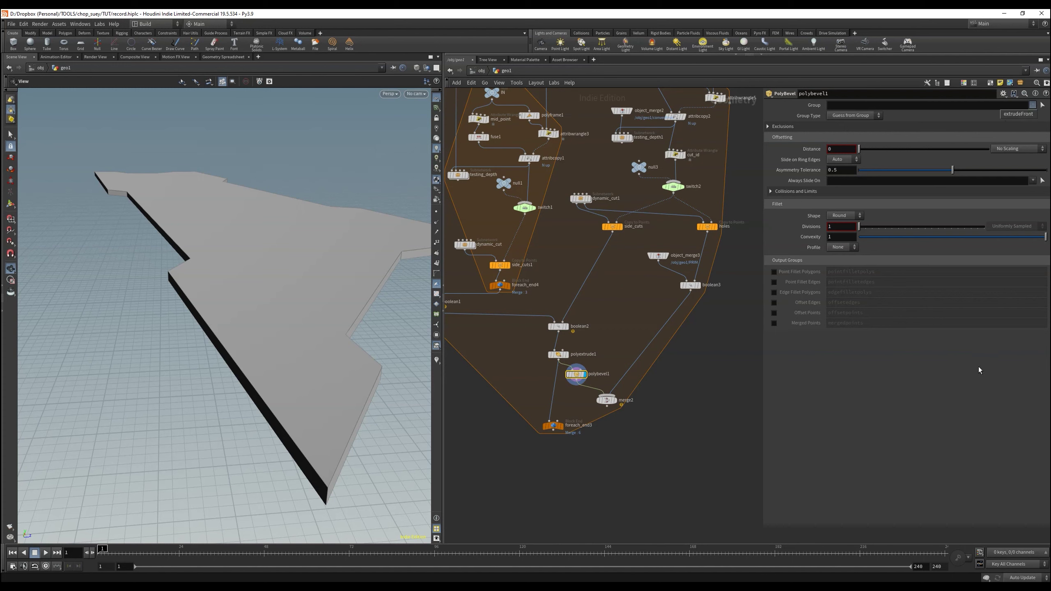
left_click(1018, 114)
left_click_drag(356, 345, 281, 319)
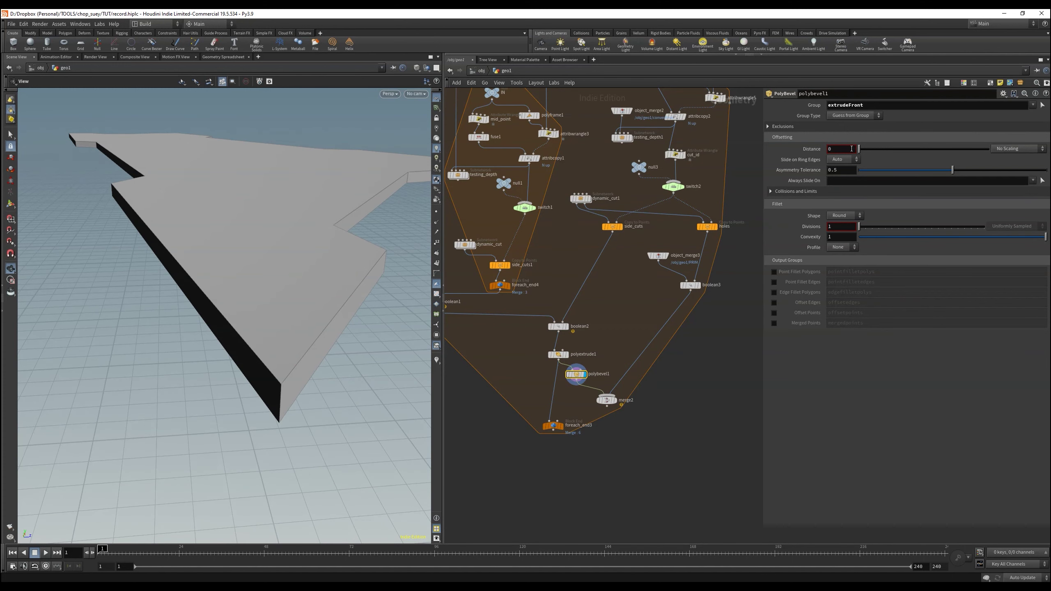
middle_click_drag(841, 149, 907, 174)
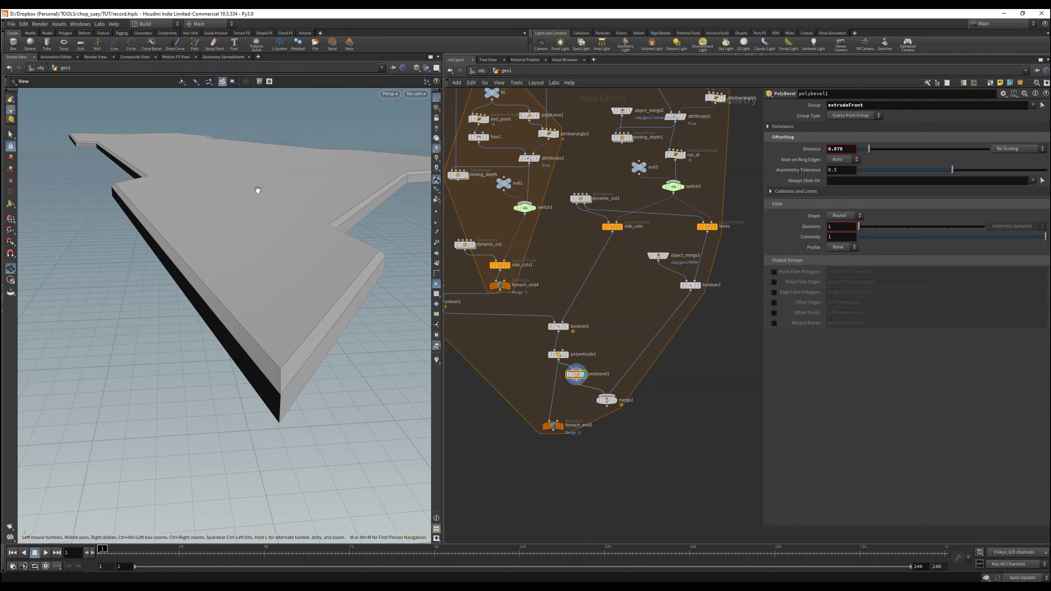
left_click_drag(253, 193, 267, 187)
left_click_drag(859, 226, 865, 226)
left_click_drag(314, 232, 341, 258)
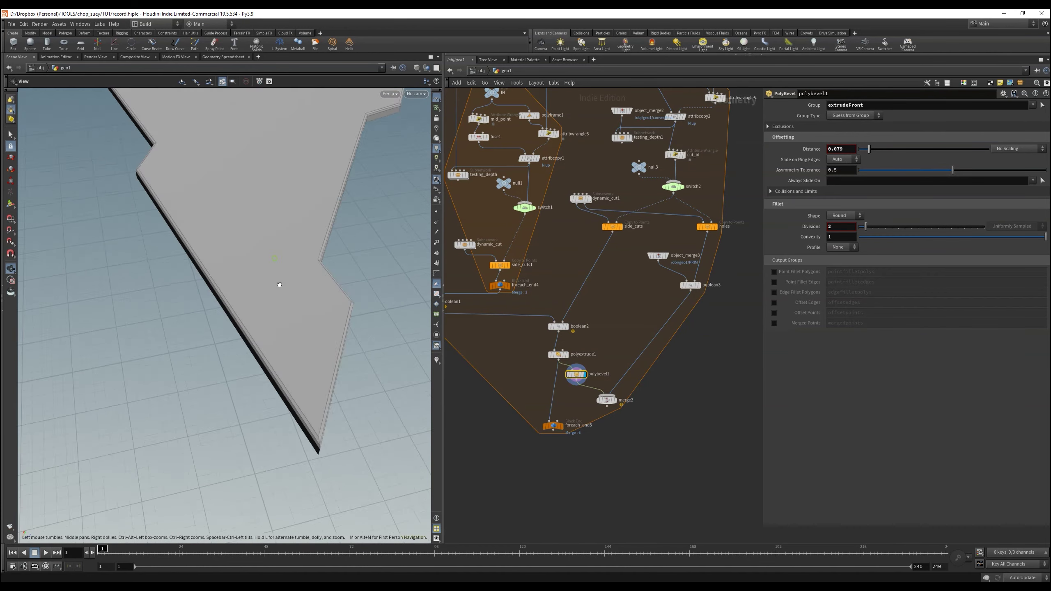
left_click_drag(279, 285, 331, 275)
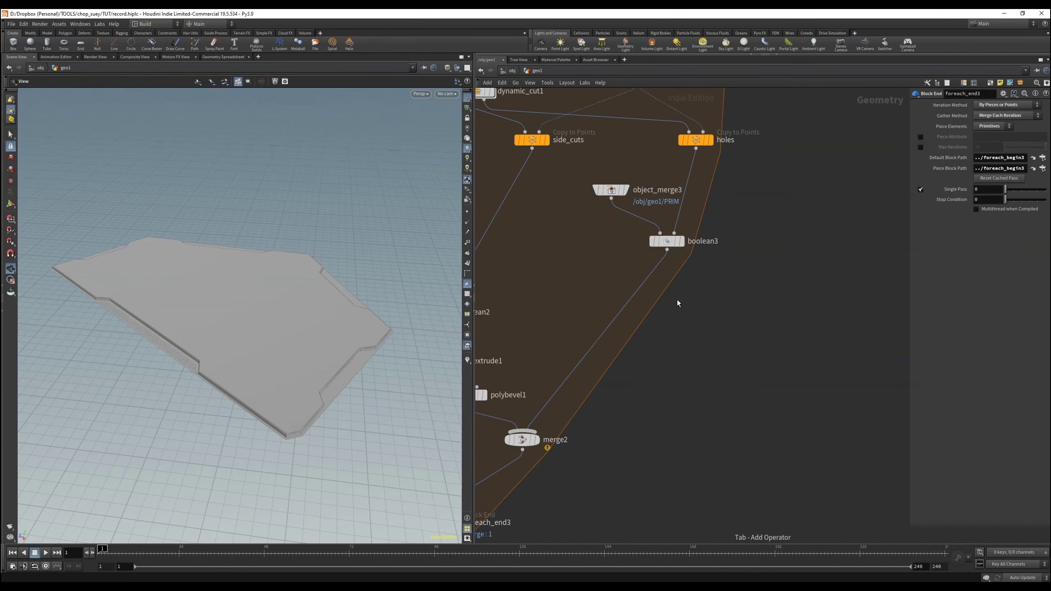
Step: Insert polyextrude2 between boolean3 and merge2, extruding the holes by -0.03
key("Tab")
type("polye")
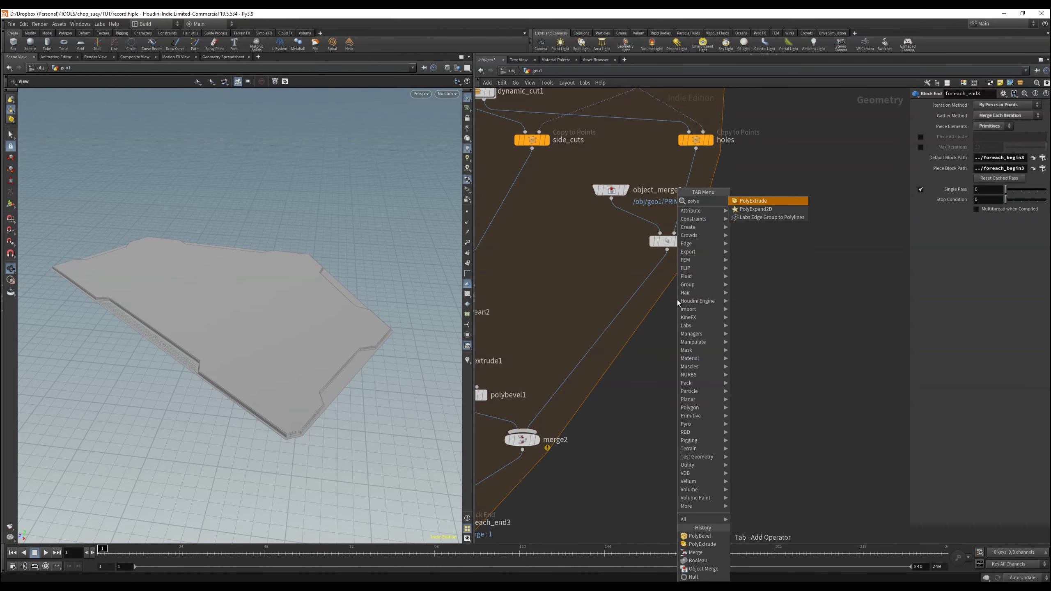
key("Return")
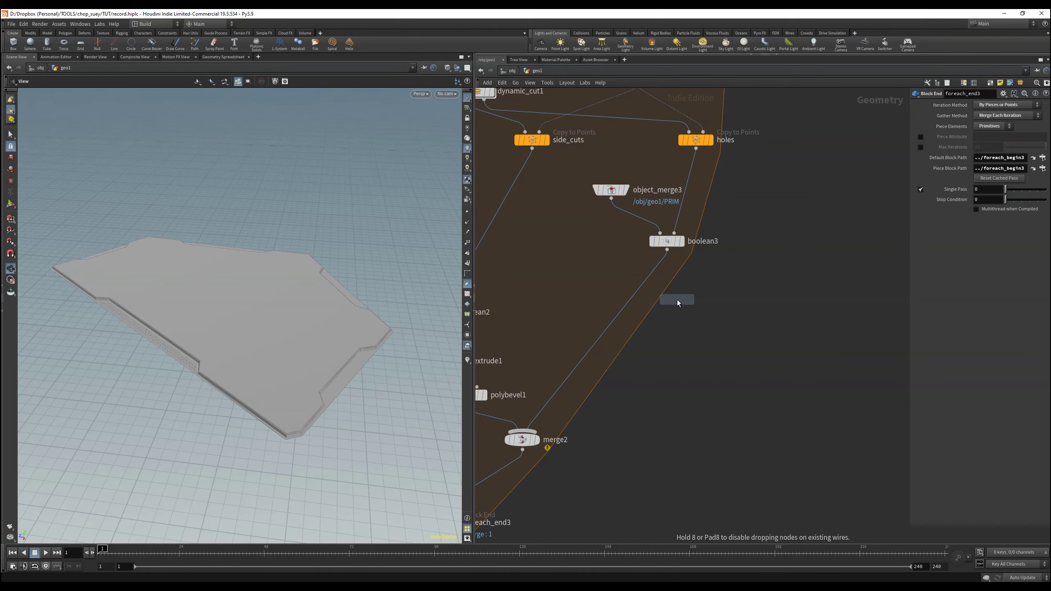
left_click(641, 296)
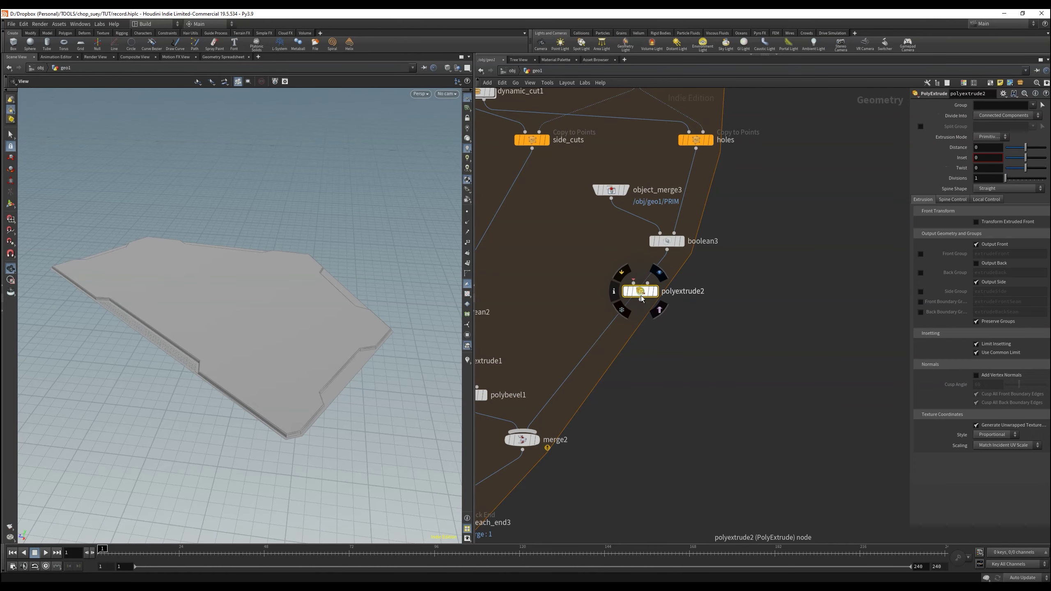
left_click(682, 242)
left_click(668, 243)
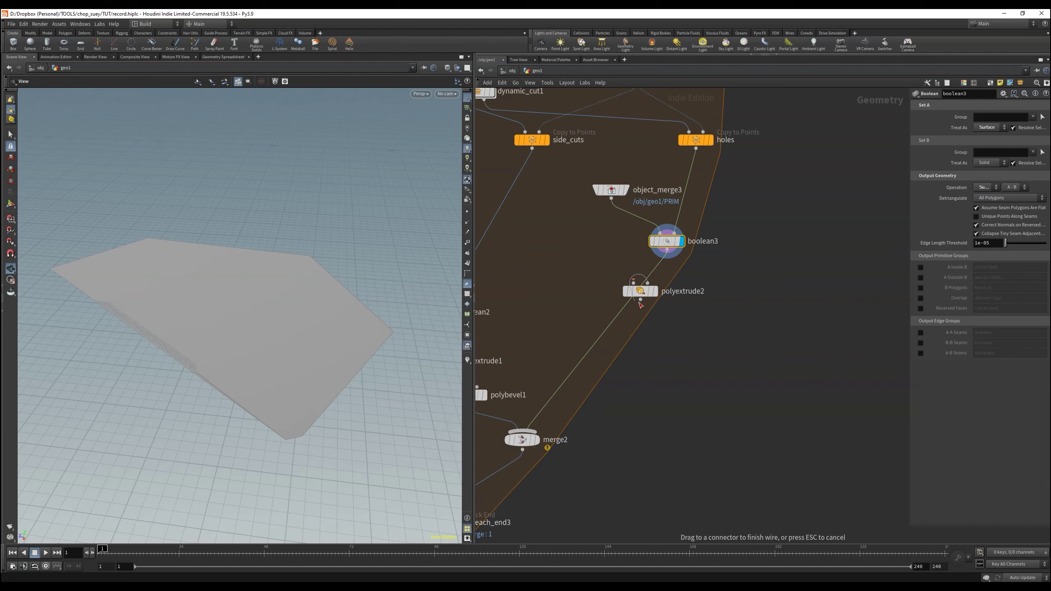
left_click_drag(639, 291, 672, 292)
scroll(371, 319, "up", 5)
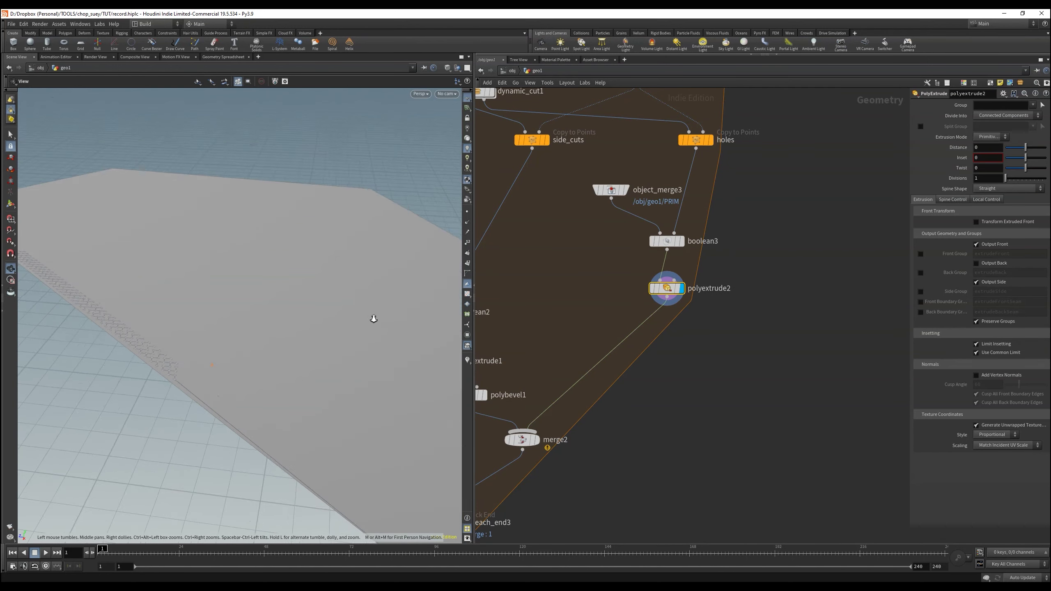
left_click_drag(196, 358, 268, 343)
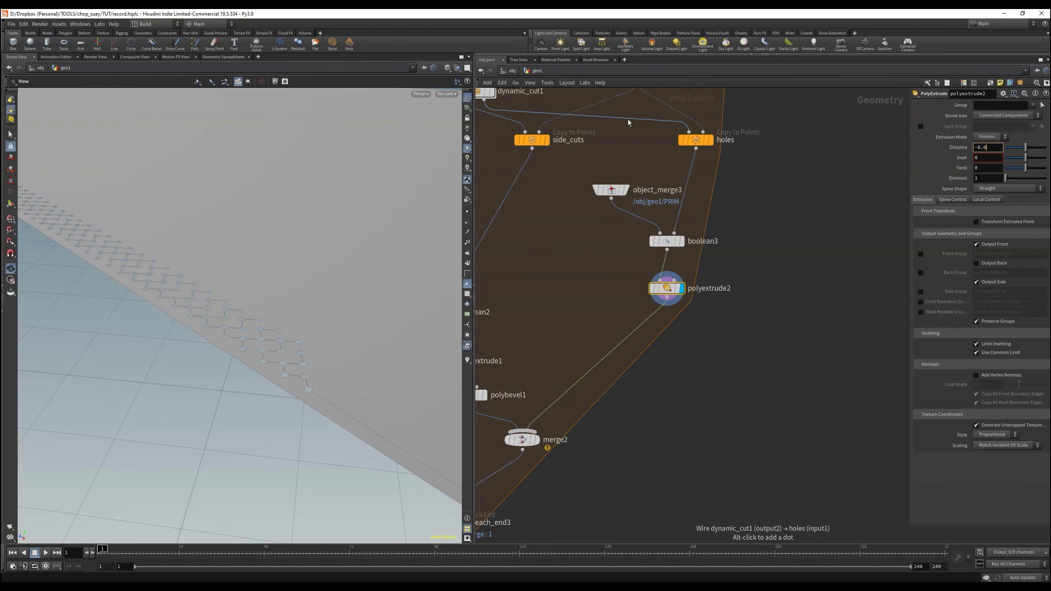
key("Return")
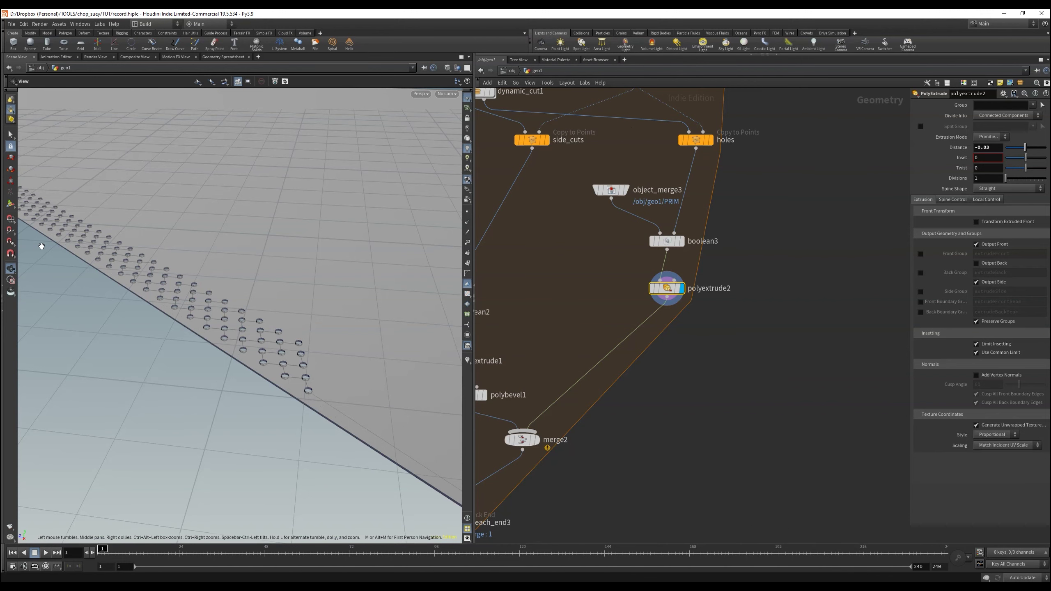
scroll(372, 327, "up", 5)
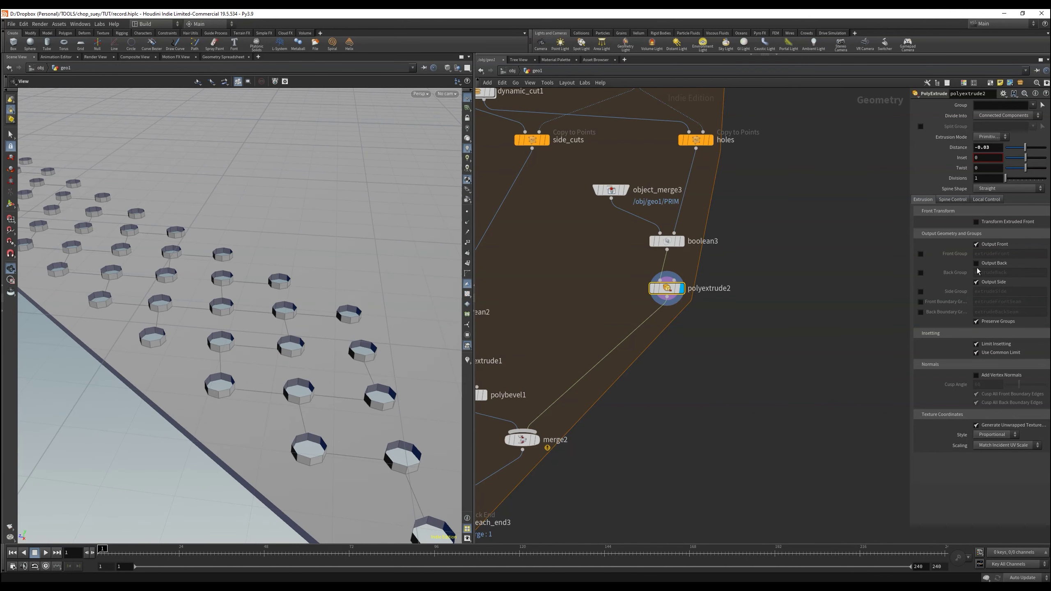
Step: Turn on Output Back for polyextrude2 and add a Reverse node below it
left_click(977, 264)
key("Tab")
key("Escape")
key("Tab")
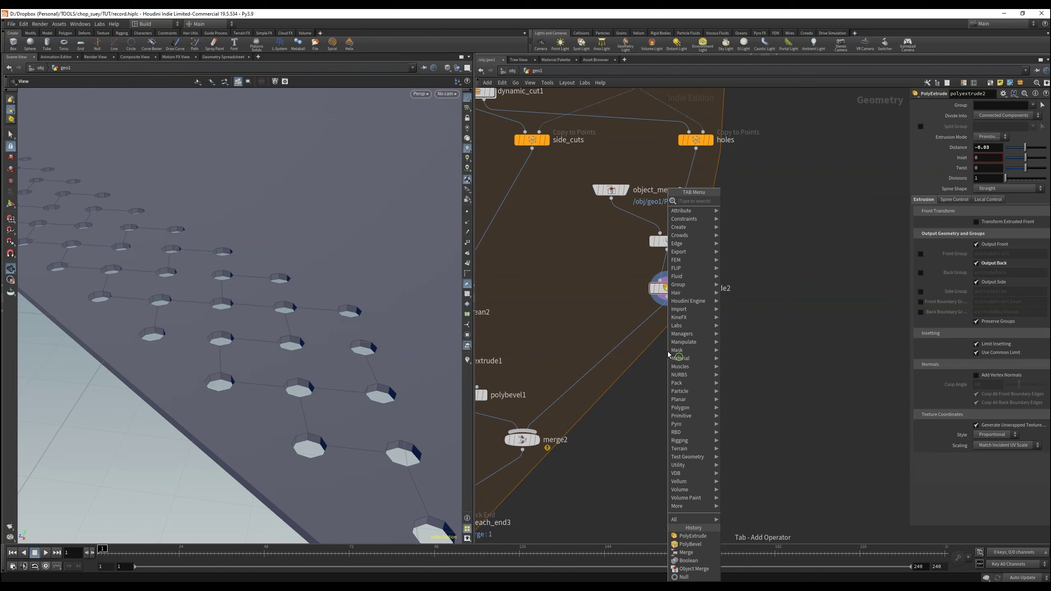
type("null")
key("Return")
left_click(668, 352)
left_click(634, 351)
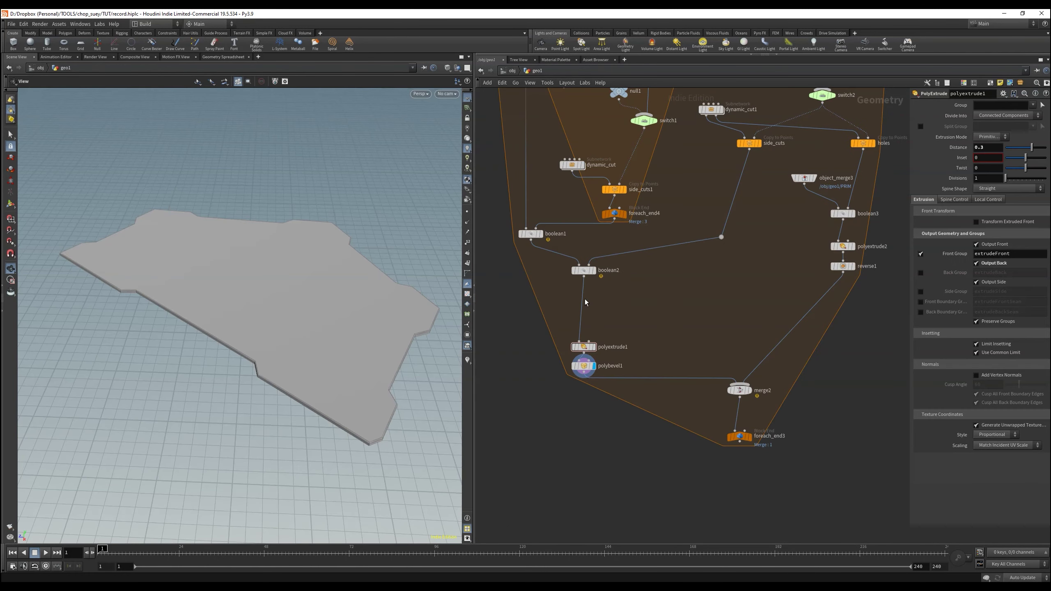
Step: Add null4 to the left of boolean2 and feed boolean2 into it
key("Tab")
type("null")
key("Return")
left_click(545, 303)
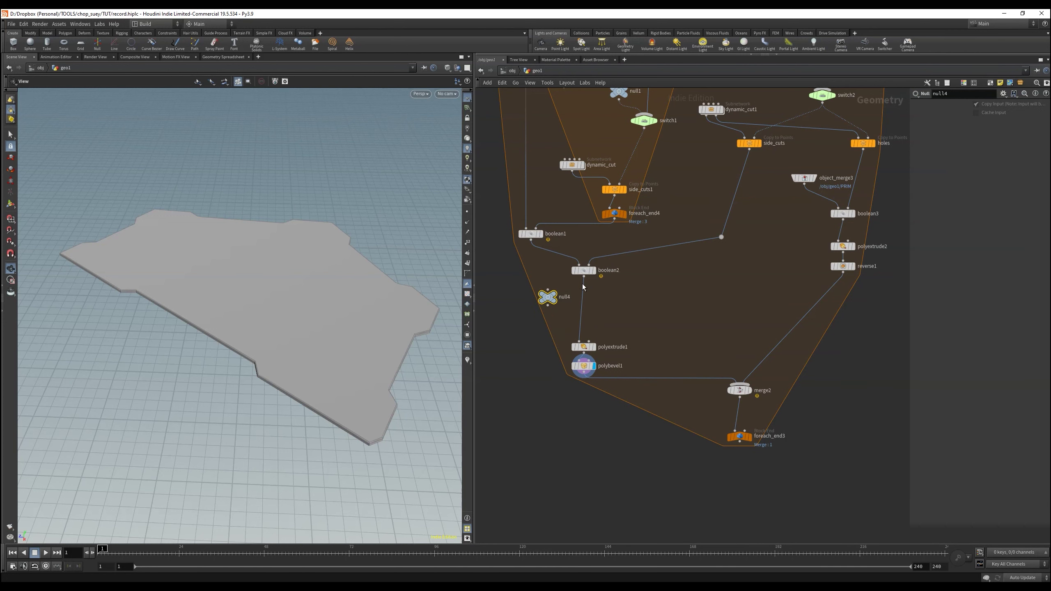
left_click_drag(584, 276, 546, 298)
Step: Collapse null4 into a round_edges subnetwork and duplicate it as screw_holes
key("shift+c")
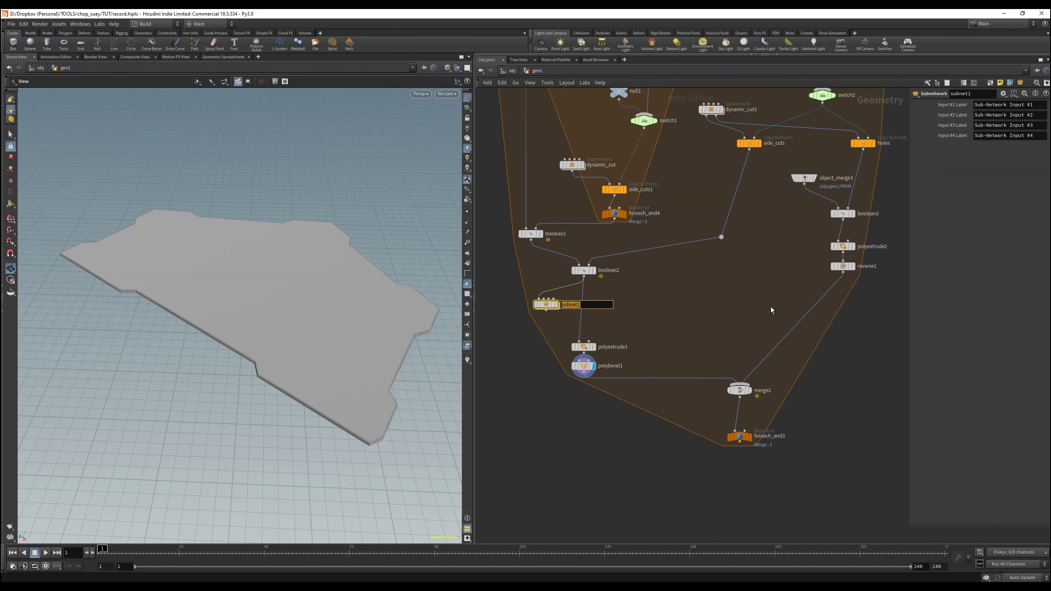
type("round_edges")
key("Return")
key("ctrl+c")
key("ctrl+v")
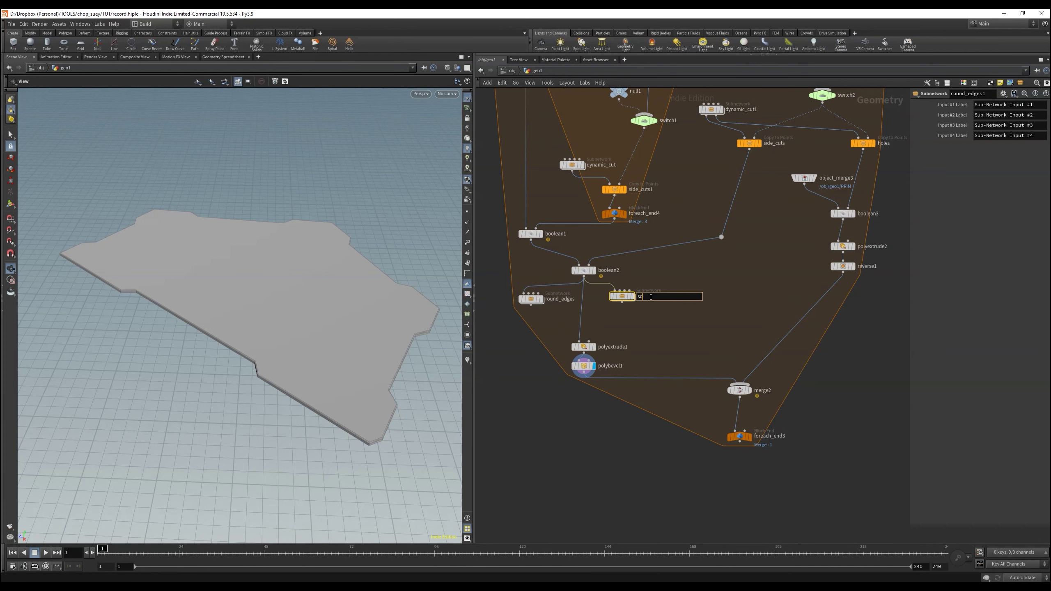
key("Return")
Step: Inside round_edges, add fuse1 and resample1 between null4 and output0
double_click(532, 299)
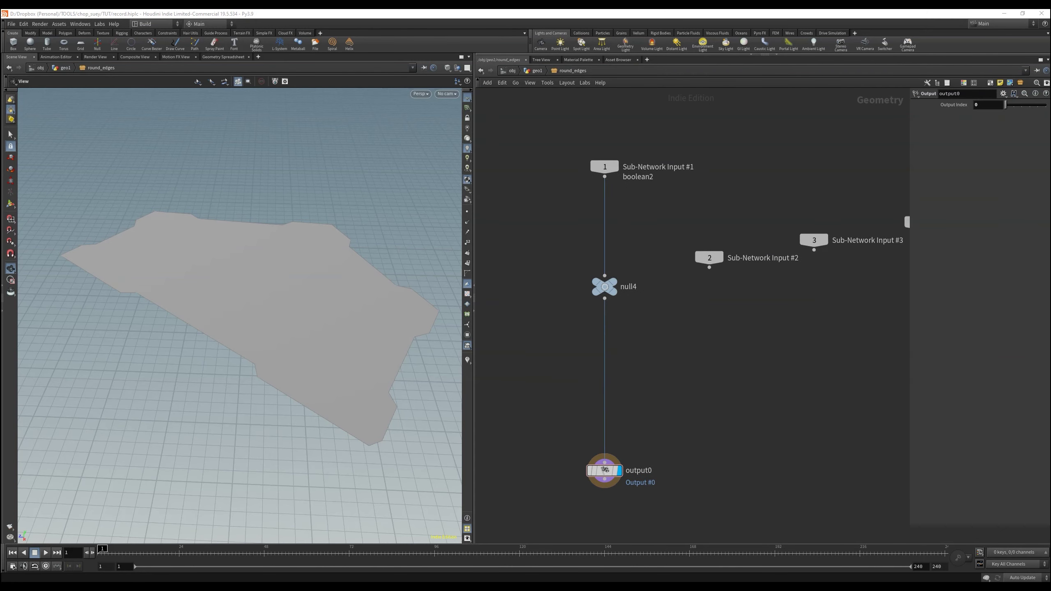
key("Tab")
type("fuse")
key("Return")
key("Tab")
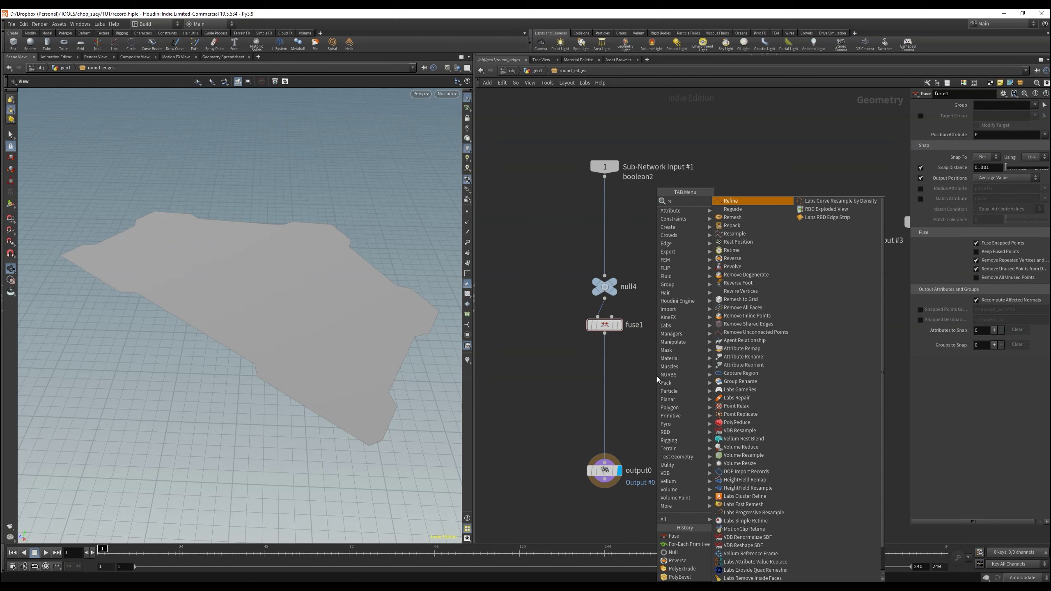
type("resample")
key("Return")
left_click(606, 360)
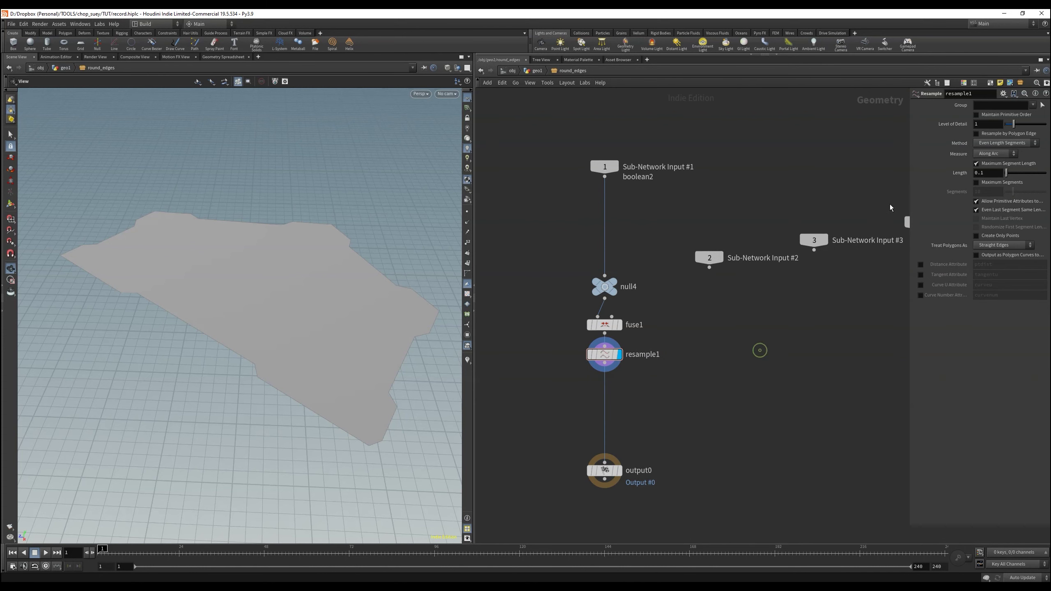
left_click_drag(909, 204, 822, 203)
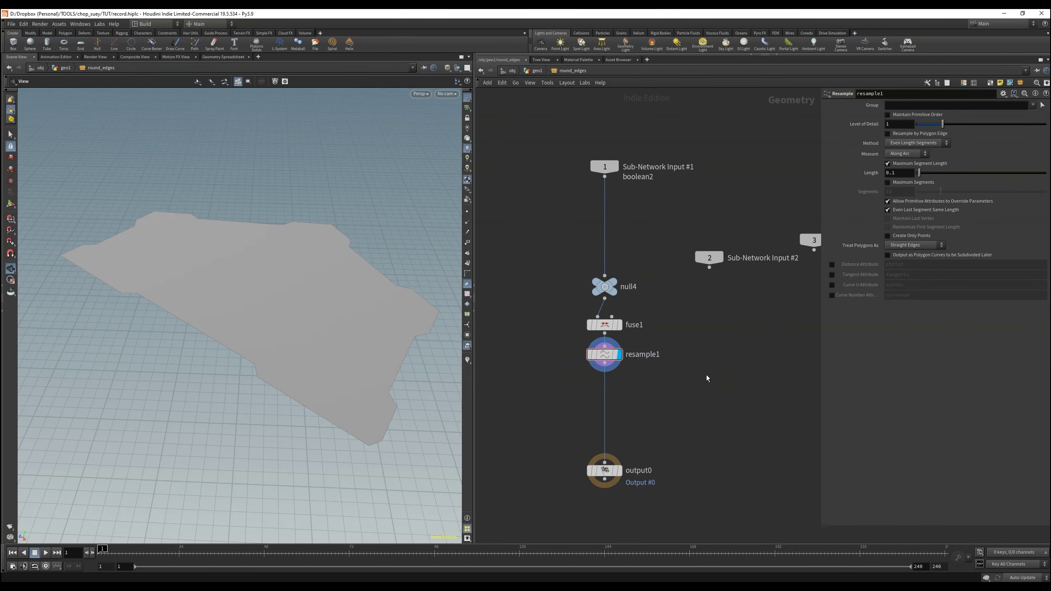
Step: Add a float 'resample' and an integer 'iter' parameter to round_edges' interface
key("u")
left_click(1003, 93)
left_click(948, 97)
key("Delete")
key("Delete")
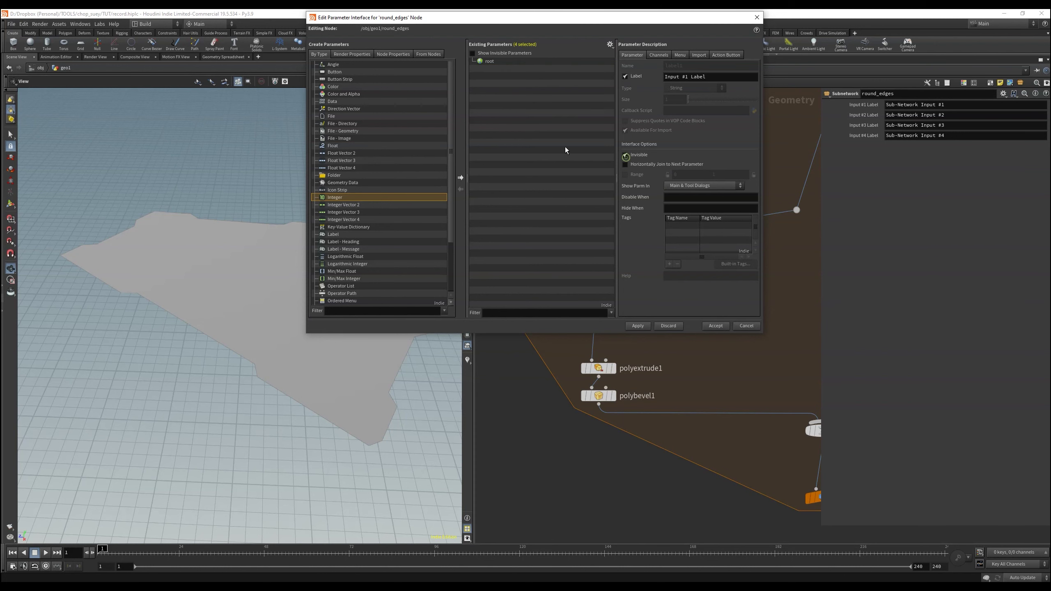
left_click_drag(332, 145, 509, 193)
double_click(693, 64)
key("ctrl+v")
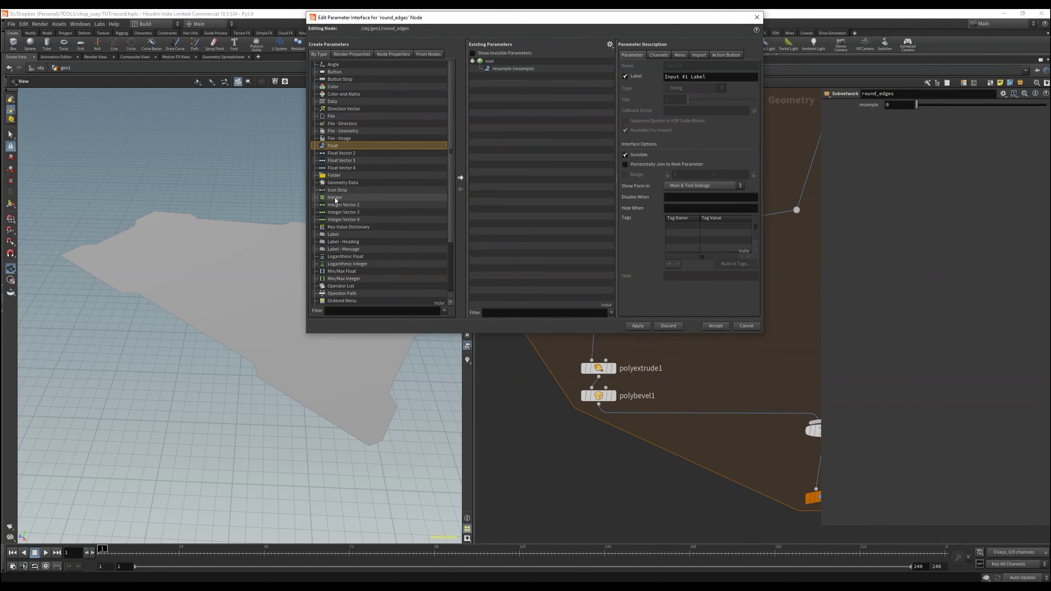
left_click_drag(335, 197, 514, 76)
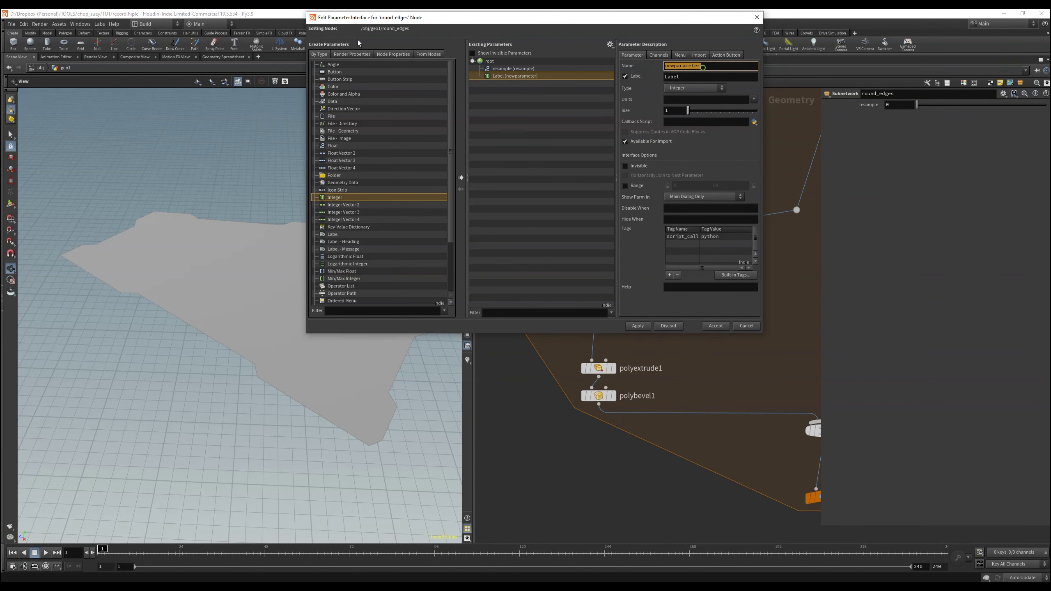
left_click(716, 326)
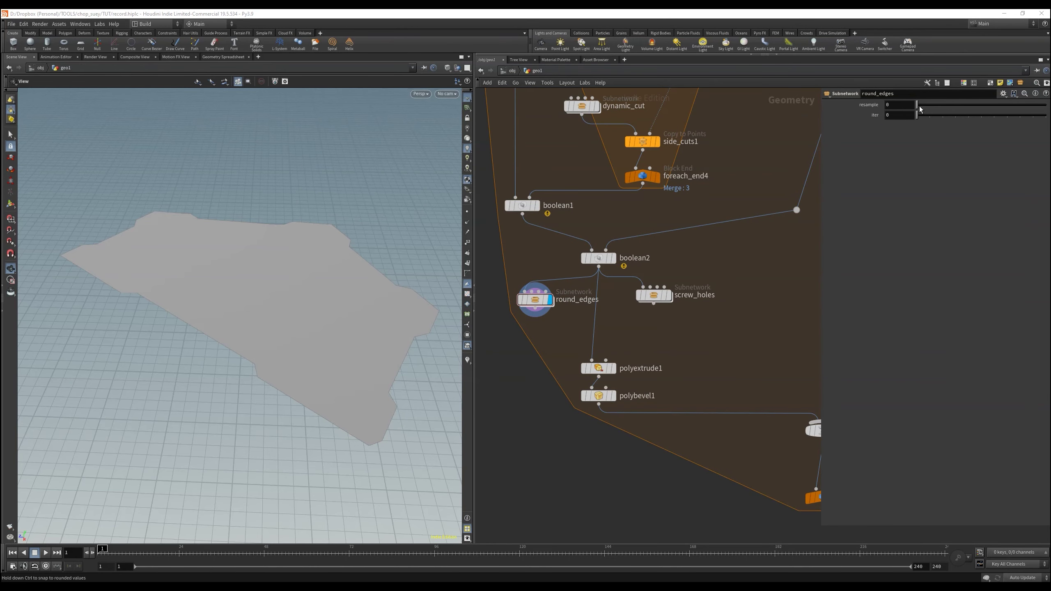
Step: Insert attribblur1 after resample1 inside round_edges, unpinning border points, with 3 iterations
double_click(534, 300)
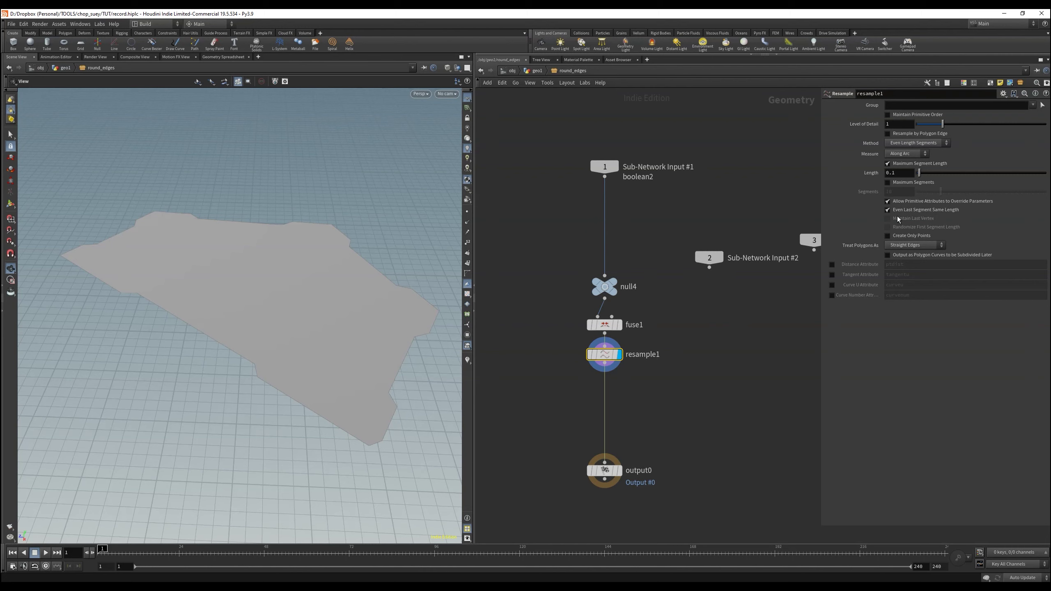
left_click_drag(329, 345, 290, 348)
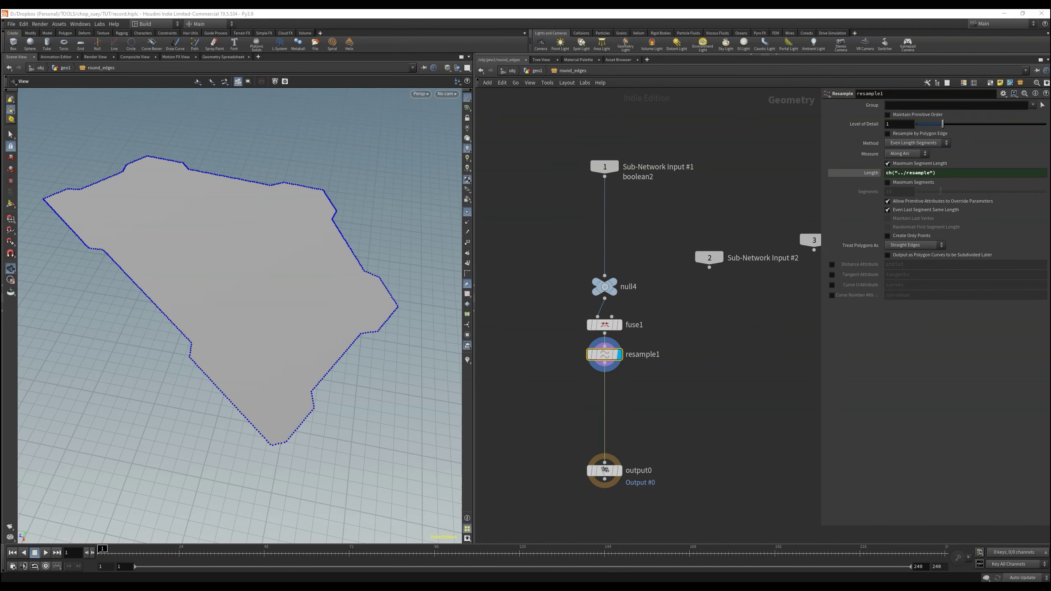
key("Tab")
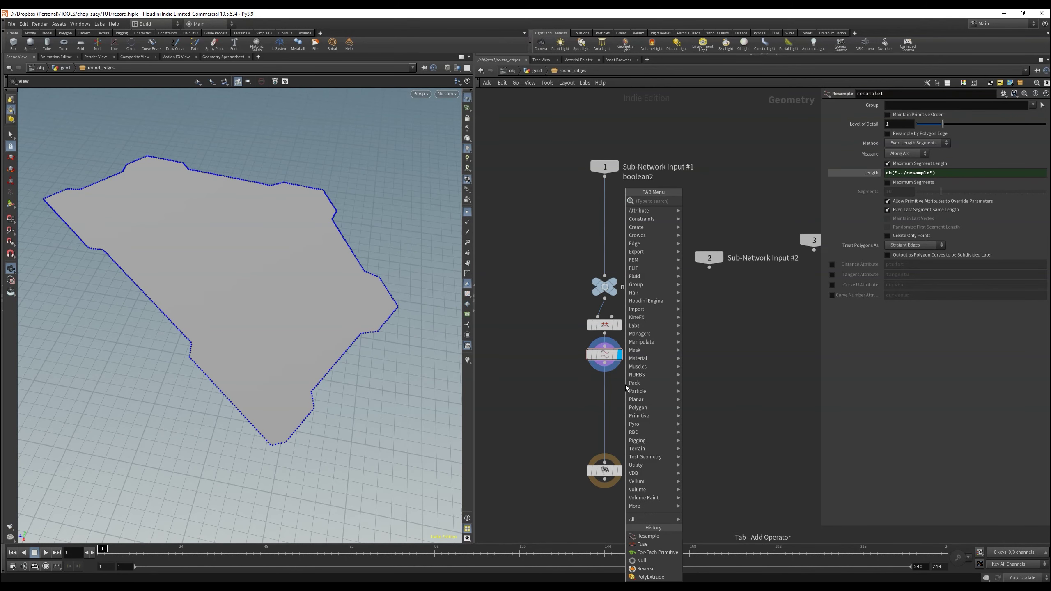
type("smooth")
key("Return")
left_click(614, 386)
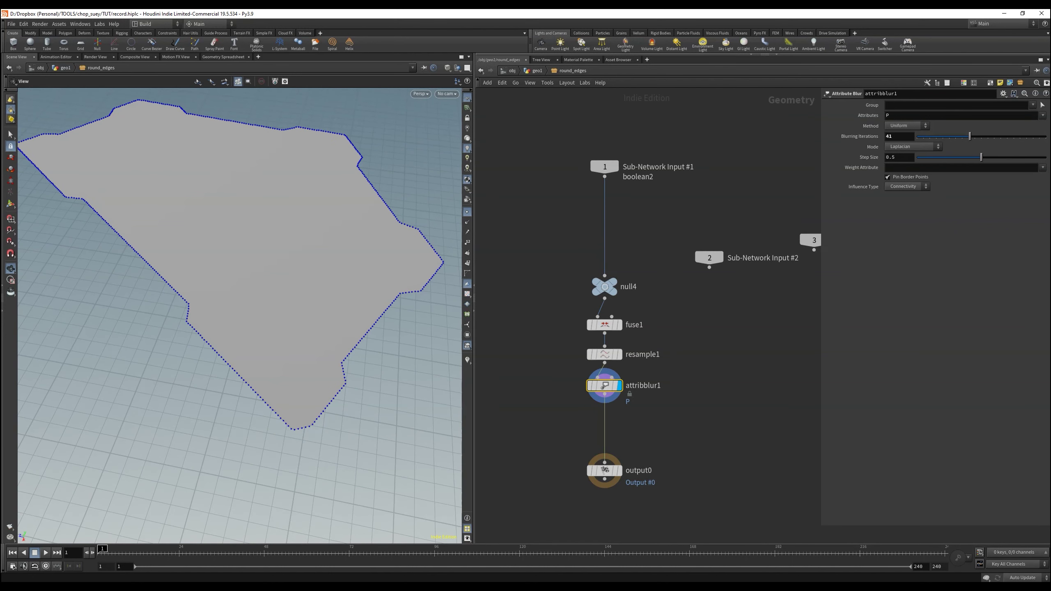
left_click(888, 177)
left_click_drag(970, 136, 921, 137)
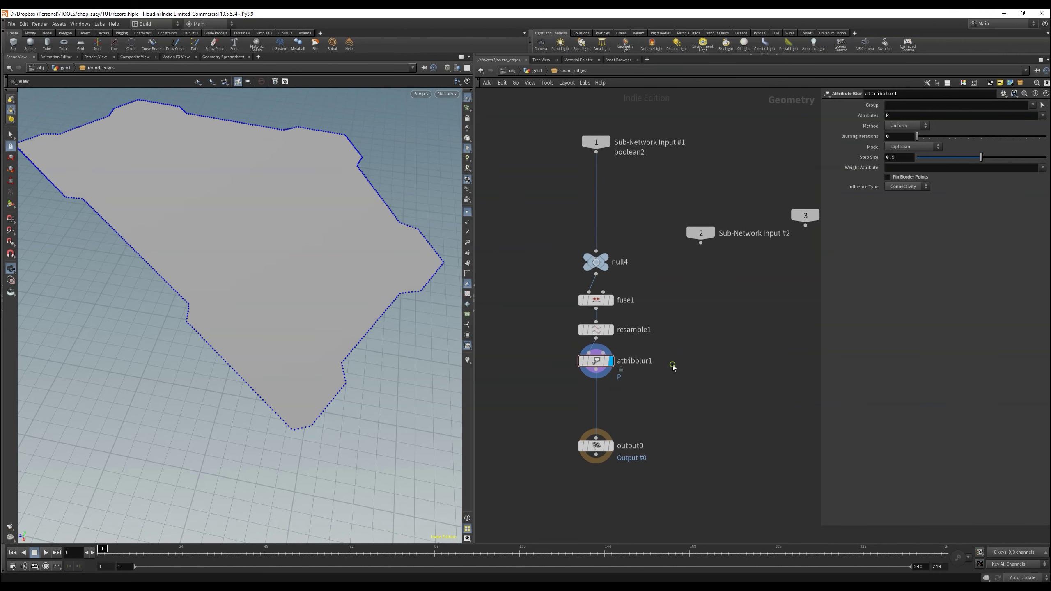
Step: Tune round_edges' resample and iter values, settling resample at 0.19
key("u")
key("i")
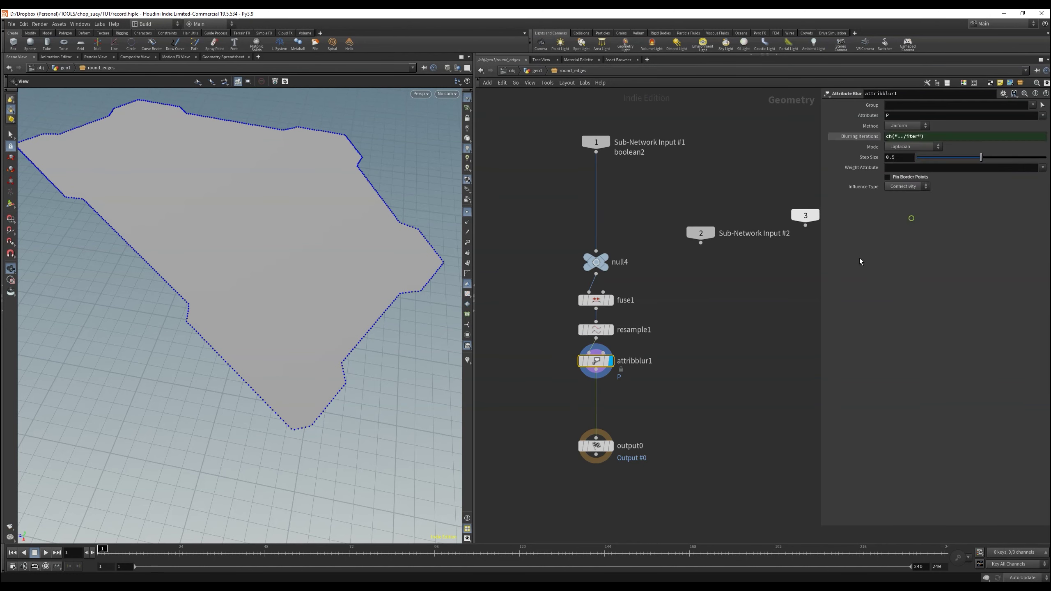
key("u")
middle_click_drag(898, 105, 935, 105)
left_click_drag(930, 115, 1004, 131)
left_click_drag(924, 104, 920, 105)
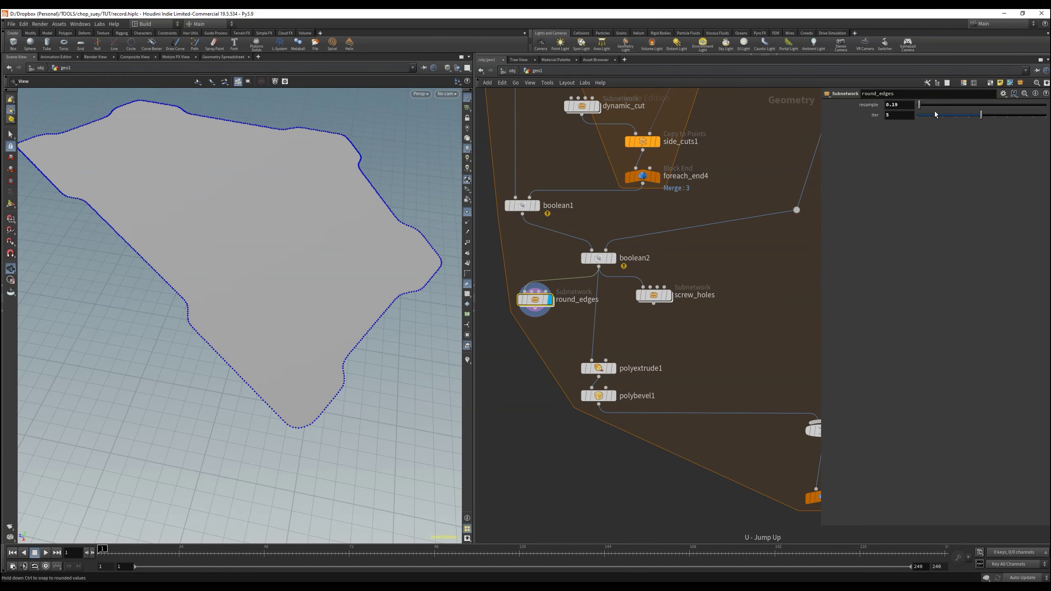
Step: Add facet1 below attribblur1 to remove inline points with distance 0.002
double_click(534, 300)
key("Tab")
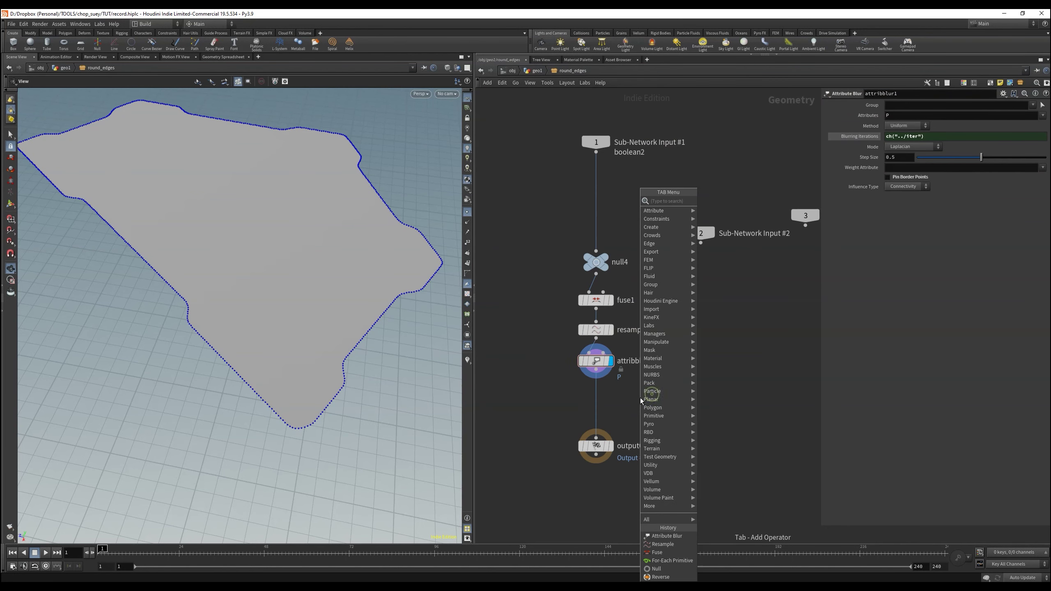
type("facet")
key("Return")
left_click(888, 180)
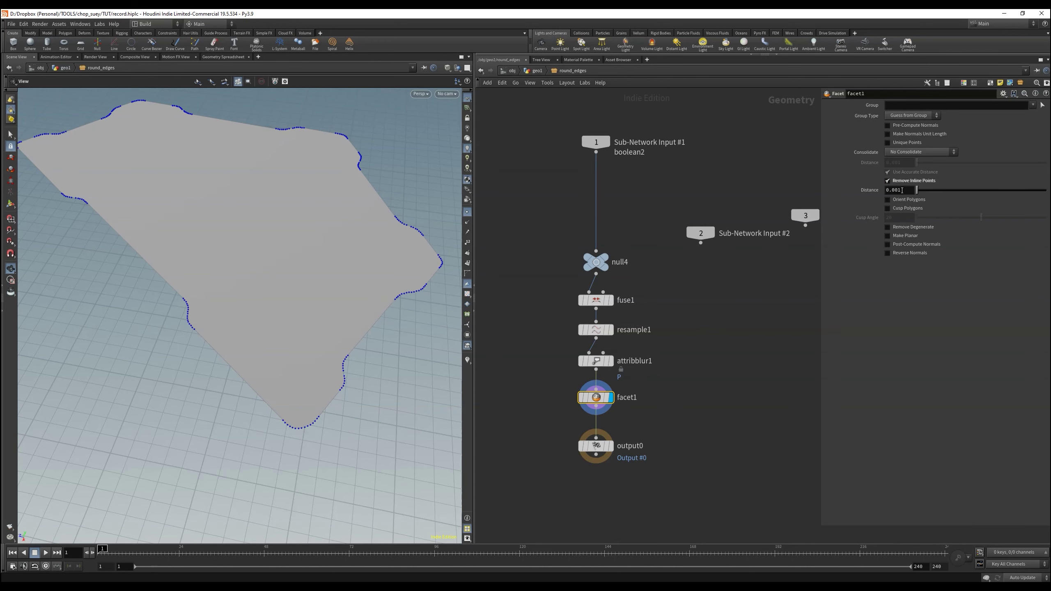
middle_click_drag(897, 190, 914, 220)
key("u")
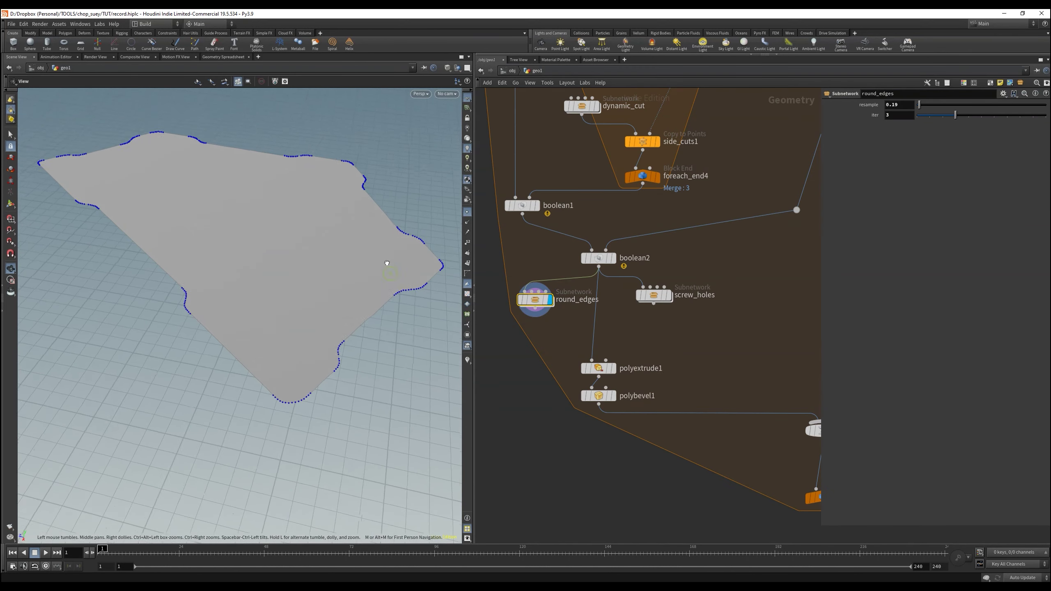
double_click(654, 295)
Step: Set polyextrude1's inset to 0.4 and stop outputting its side faces
type(".4")
key("Return")
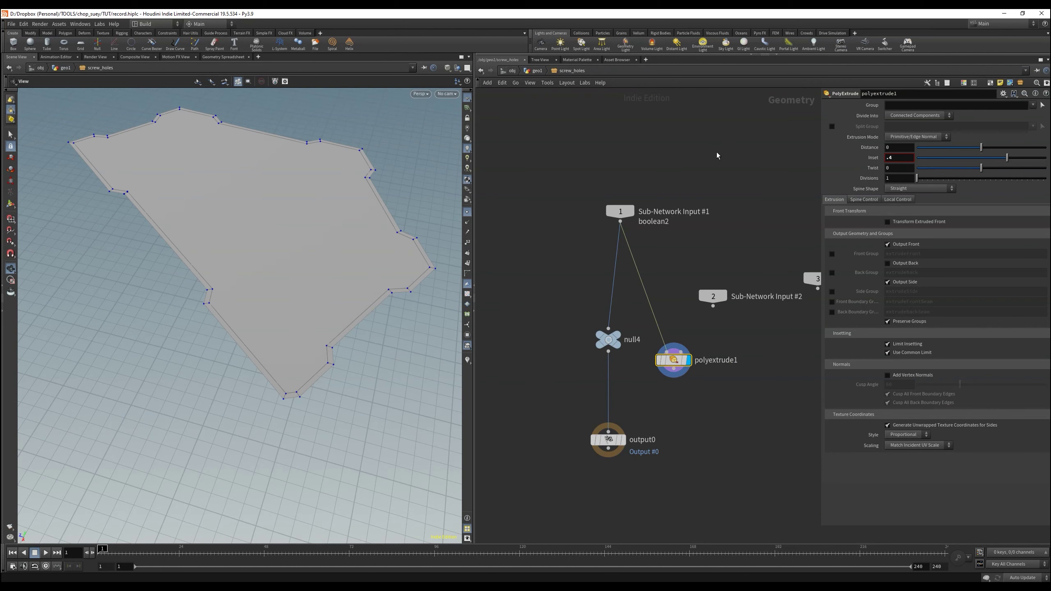
scroll(344, 364, "up", 5)
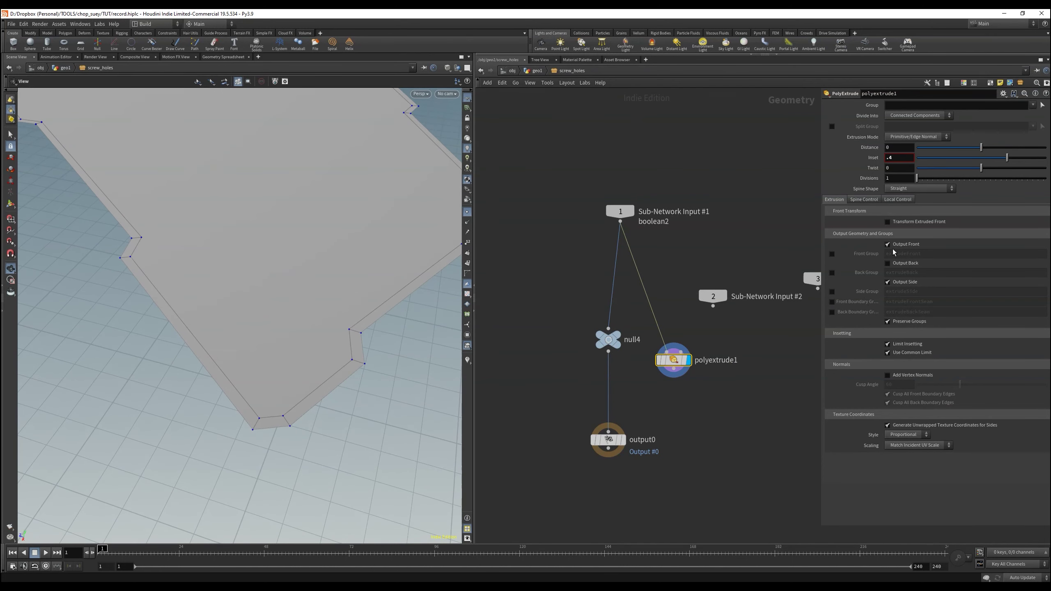
left_click(887, 282)
scroll(286, 319, "down", 5)
left_click_drag(286, 319, 290, 339)
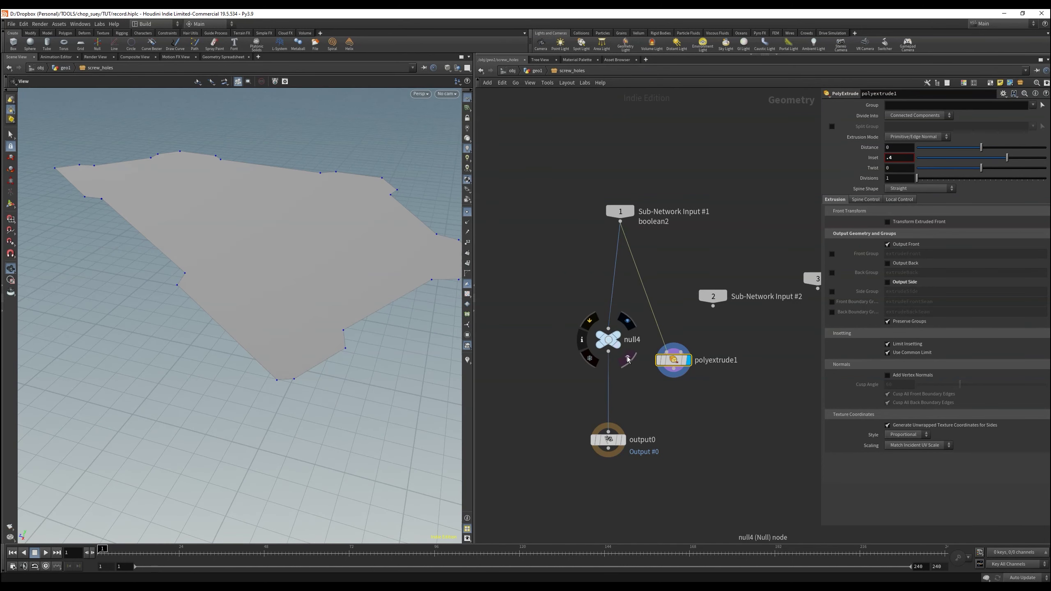
scroll(300, 359, "up", 5)
scroll(287, 360, "down", 5)
scroll(318, 330, "up", 4)
scroll(319, 330, "up", 3)
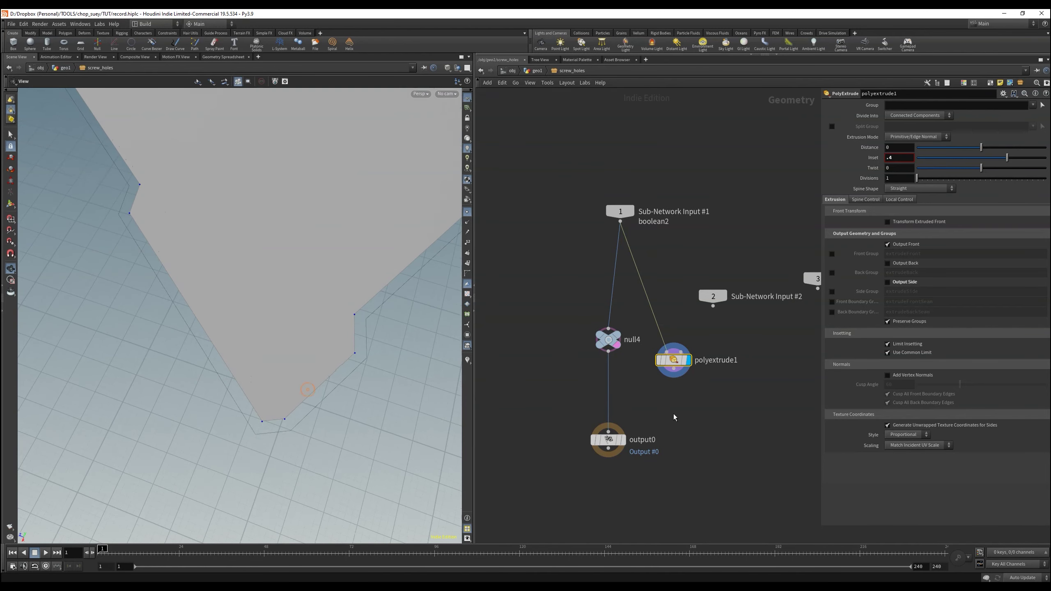
middle_click_drag(748, 468, 731, 417)
Step: Add an Add node, add1, below polyextrude1 and display it
key("Tab")
left_click(811, 290)
left_click(658, 344)
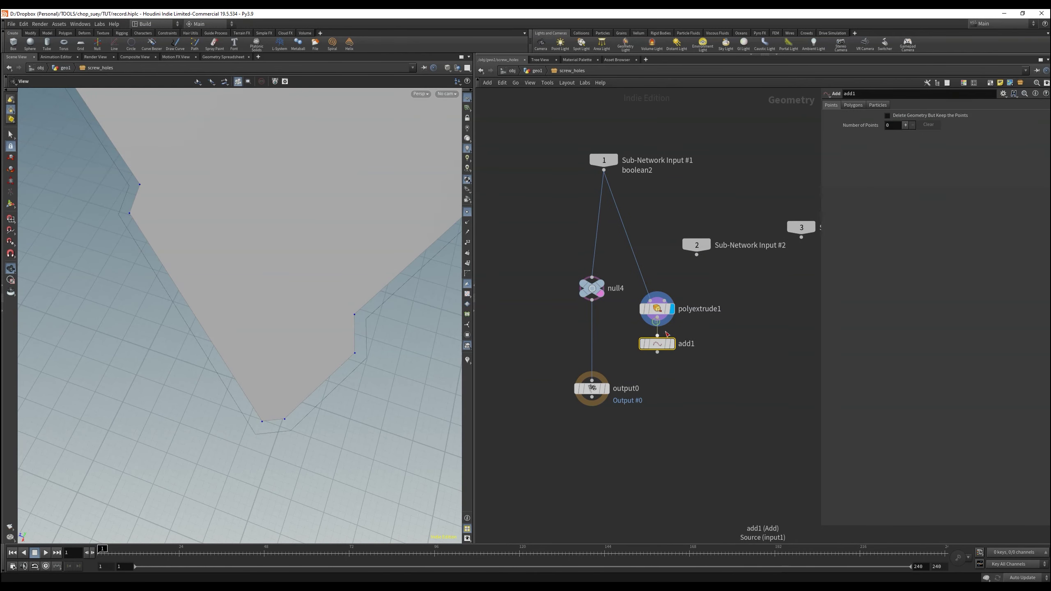
left_click(677, 344)
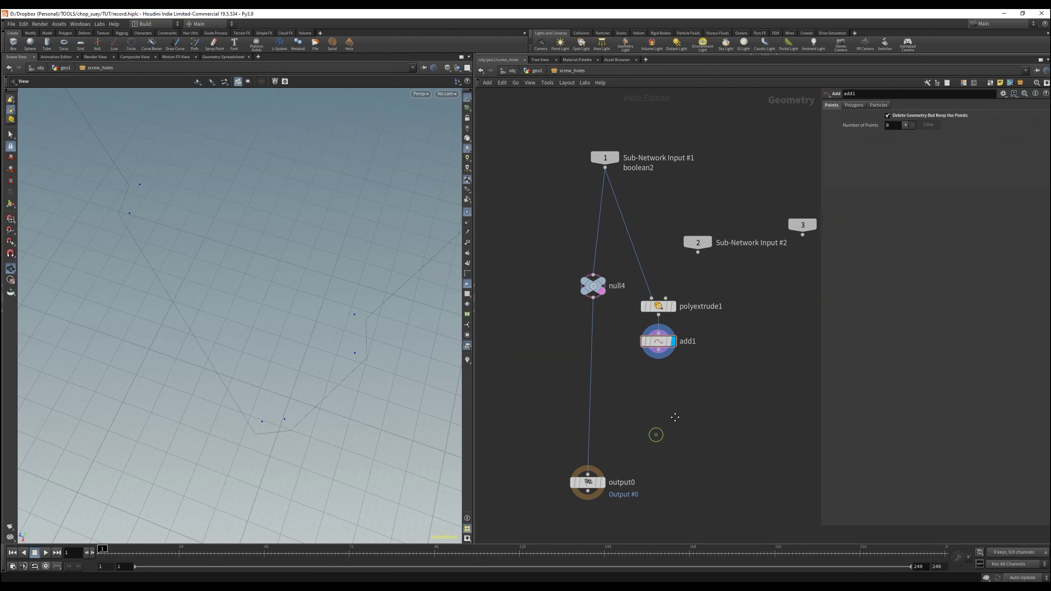
middle_click_drag(672, 413, 680, 384)
Step: Place a Peak node, peak1, below add1
key("Tab")
type("peak")
key("Return")
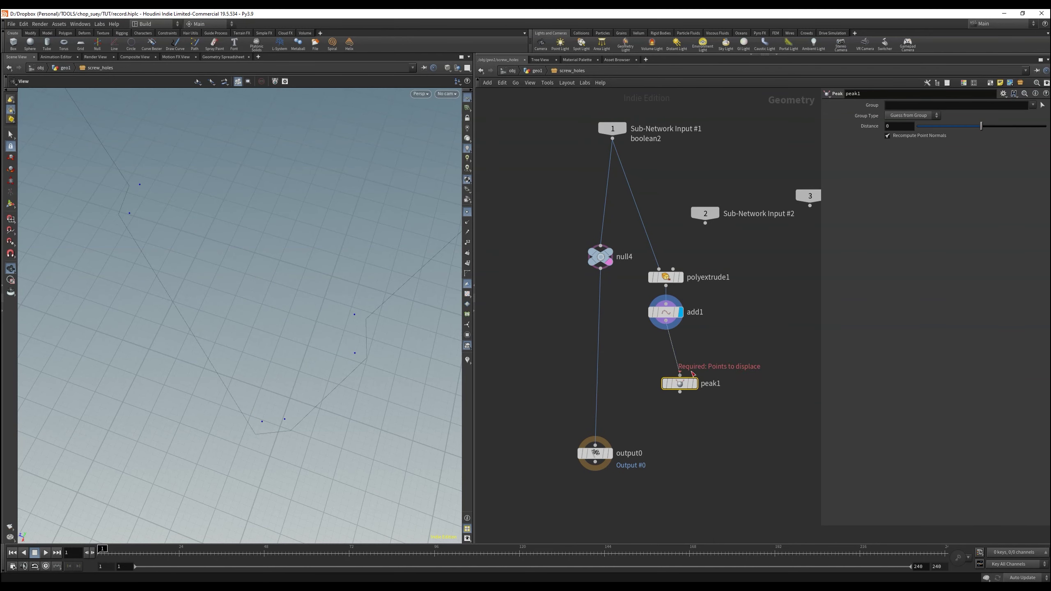
left_click(680, 383)
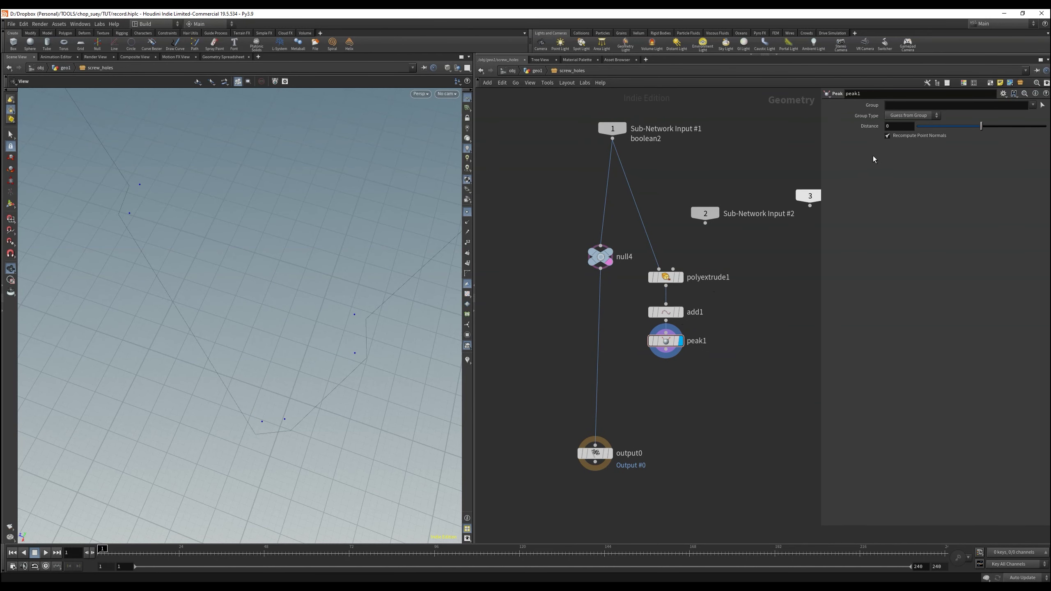
Step: Copy polyextrude1's extrusion Distance parameter
key("u")
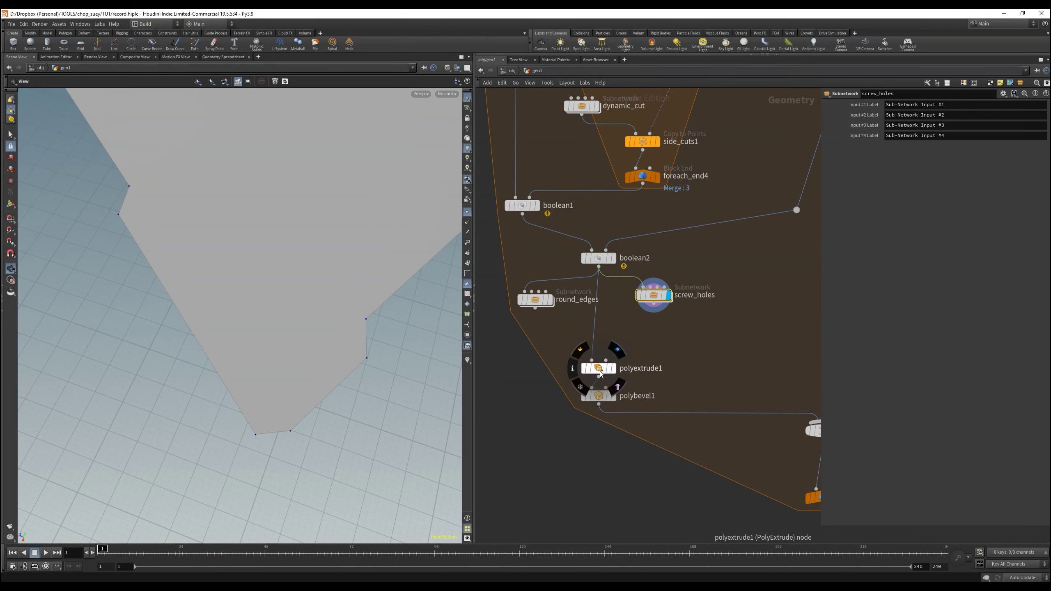
left_click(599, 368)
right_click(897, 148)
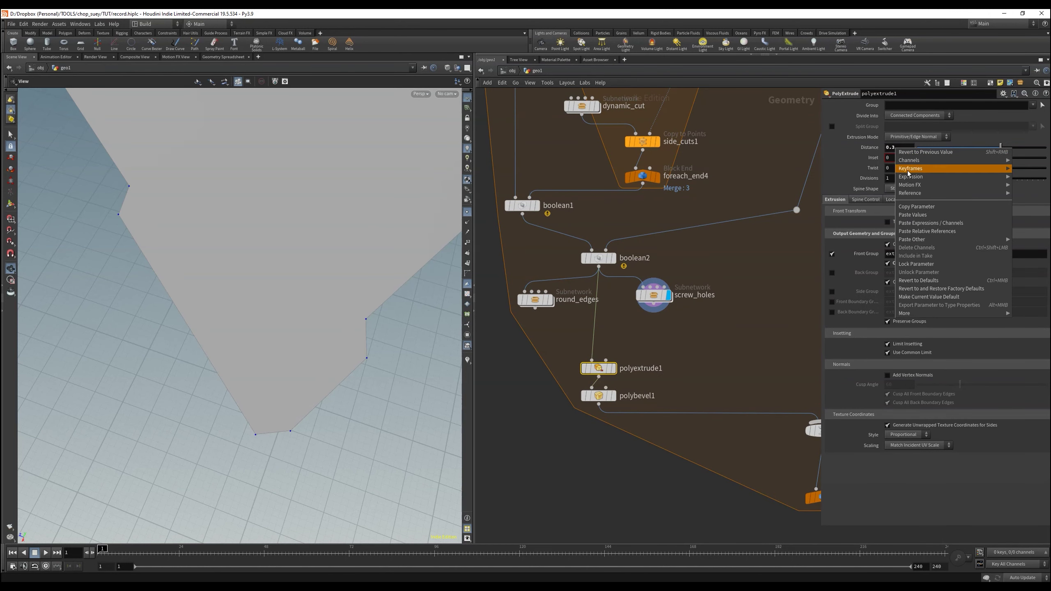
left_click(936, 207)
Step: Paste a relative reference to the extrusion distance into peak1's Distance and un-bypass peak1
double_click(654, 296)
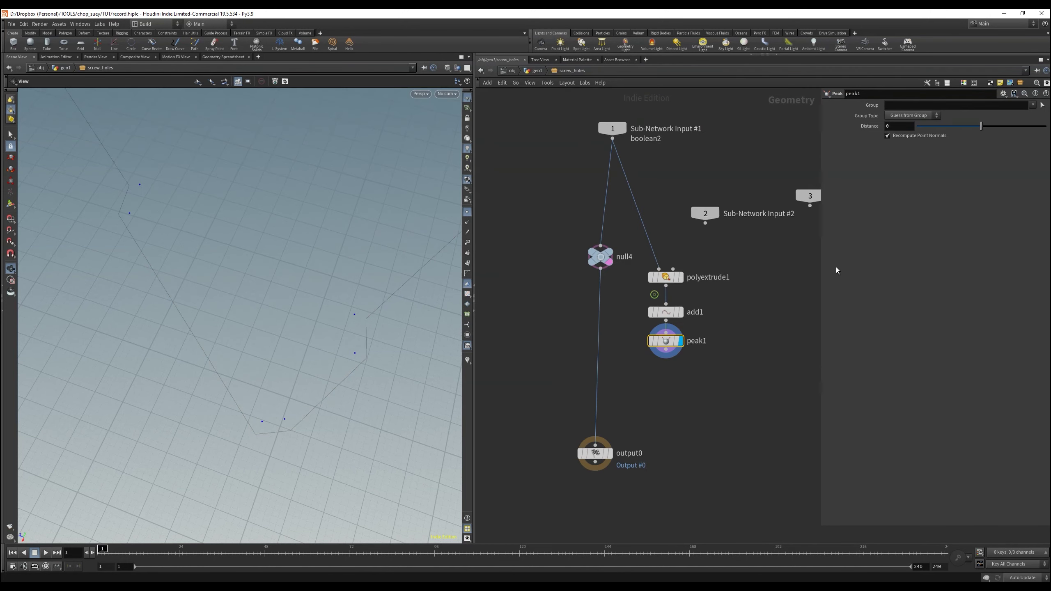
right_click(899, 127)
left_click(899, 127)
right_click(899, 127)
left_click(930, 210)
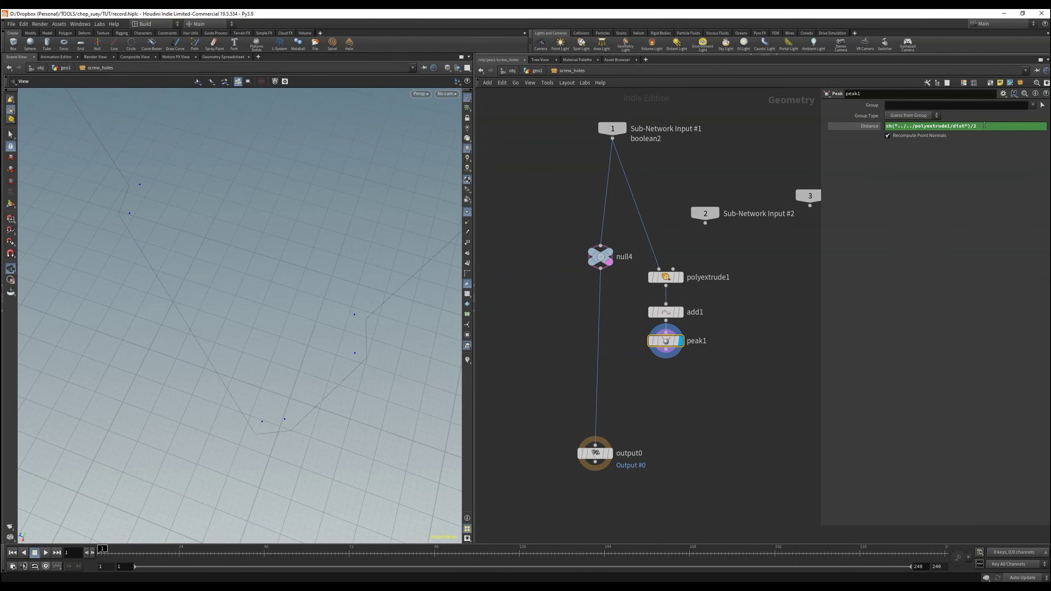
left_click_drag(407, 340, 322, 258)
mouse_move(648, 325)
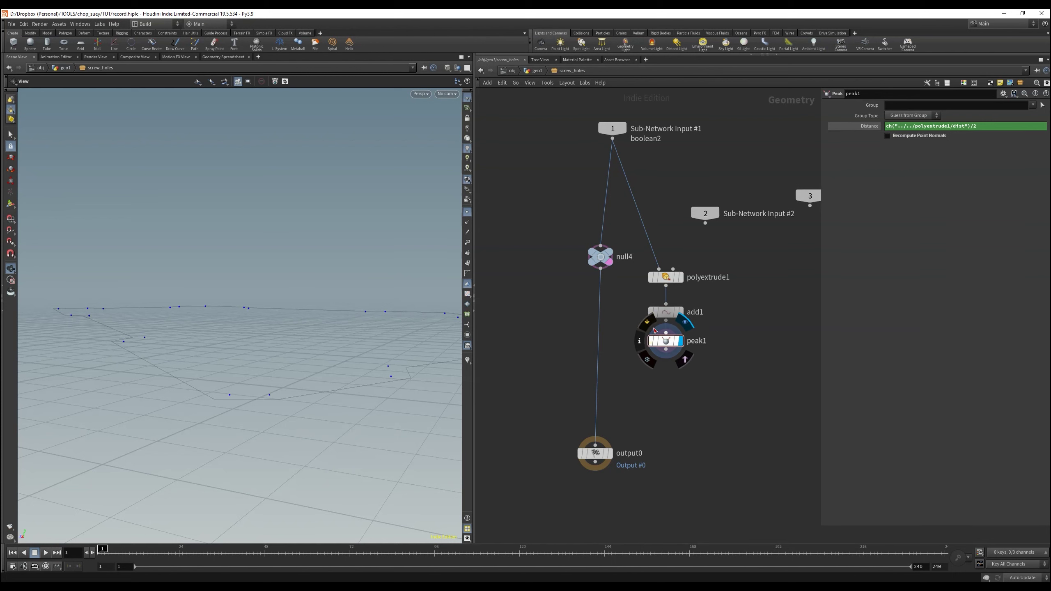
left_click(648, 324)
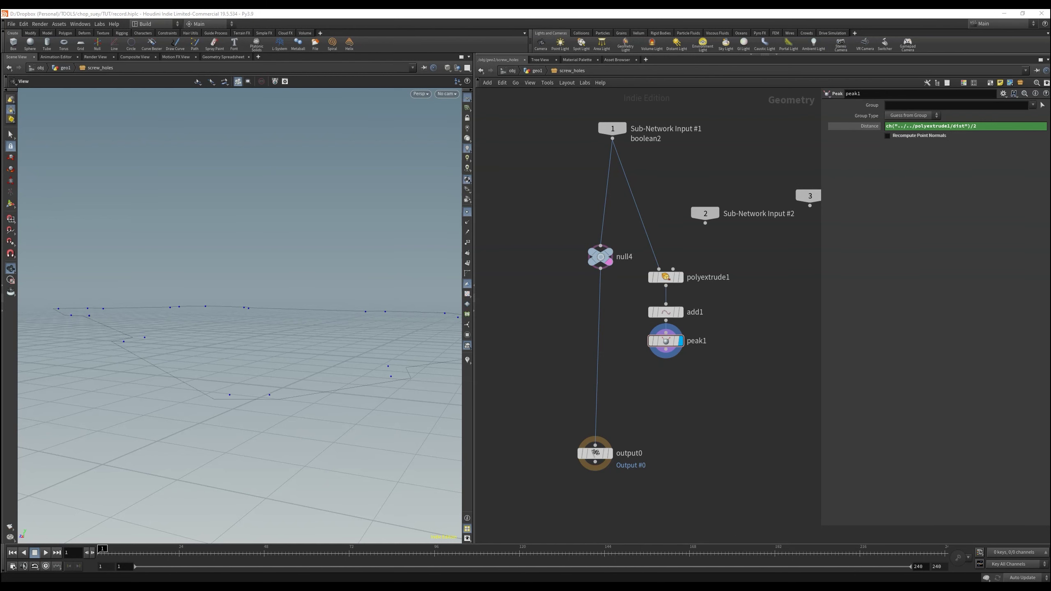
Step: Add an Object Merge node in screw_holes, then return to geo1
key("Tab")
type("merge")
key("Return")
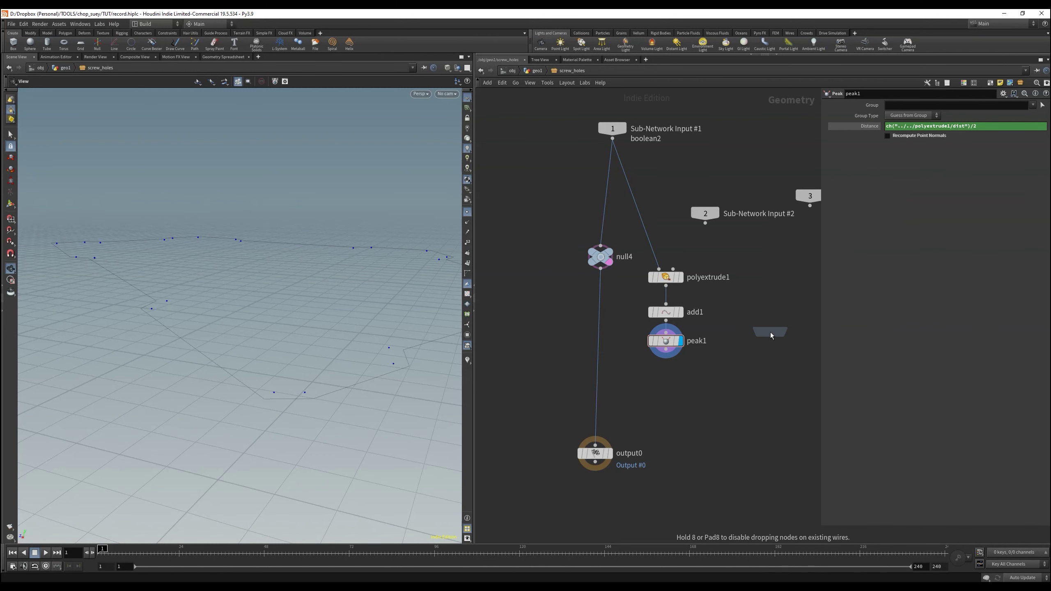
left_click(770, 332)
key("u")
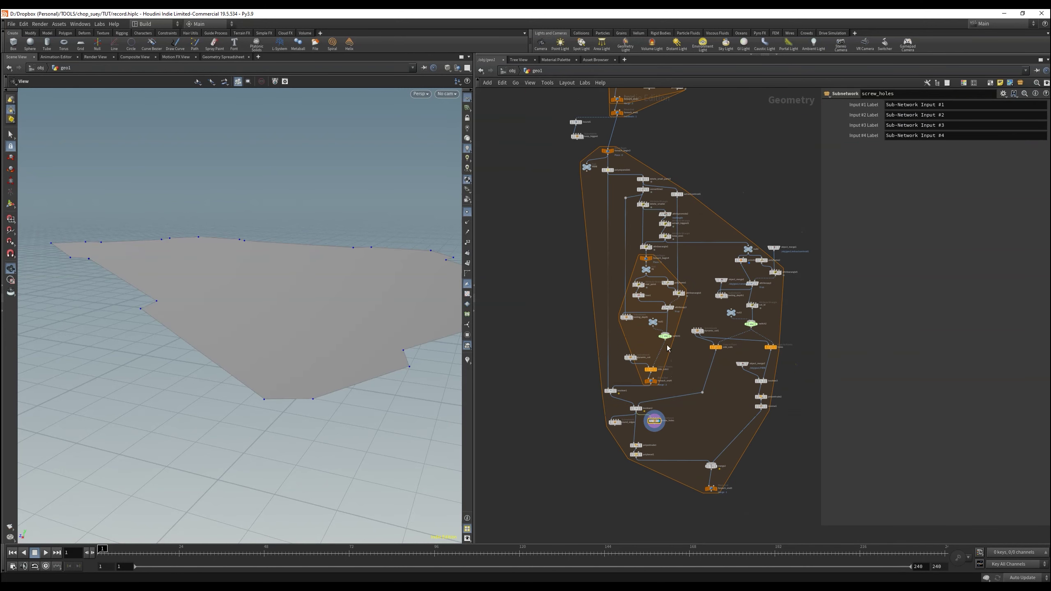
Step: Add a Normal node, normal1, beside polyexpand2d1 and display it
scroll(589, 231, "up", 5)
left_click(573, 207)
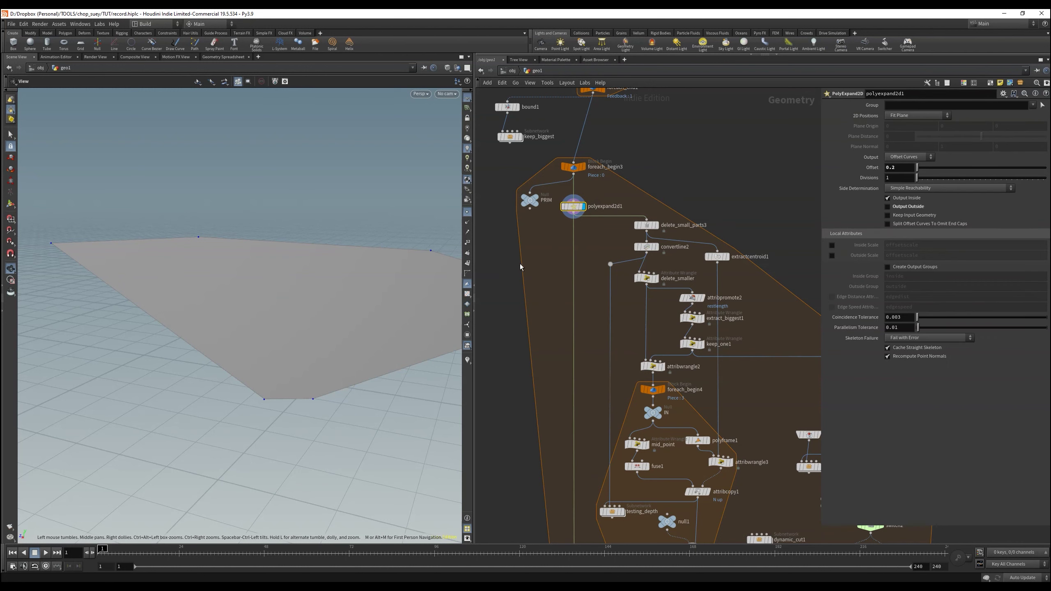
scroll(696, 266, "down", 3)
scroll(557, 200, "up", 3)
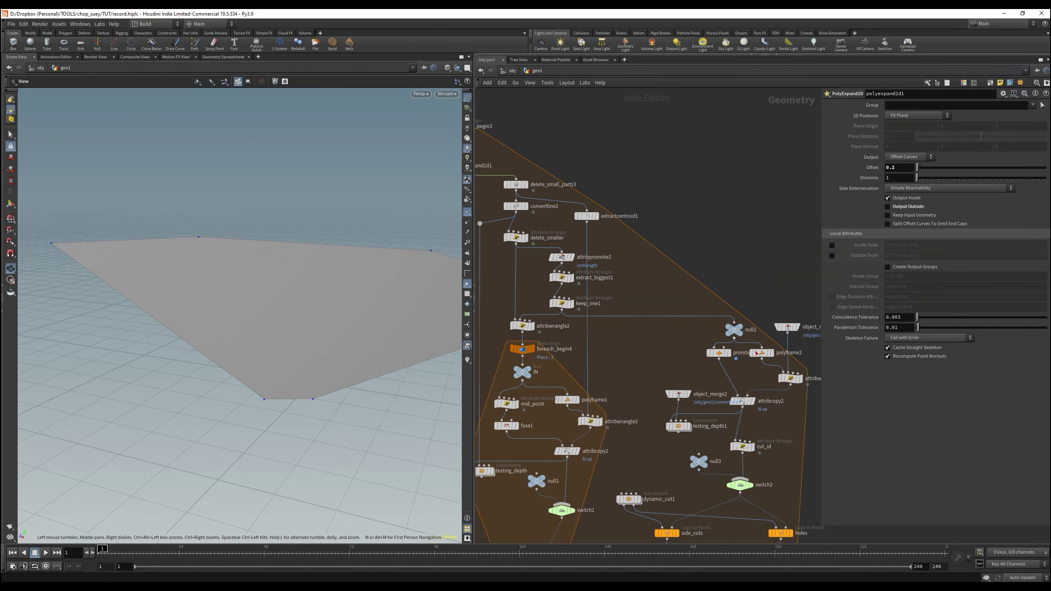
middle_click_drag(624, 335, 767, 310)
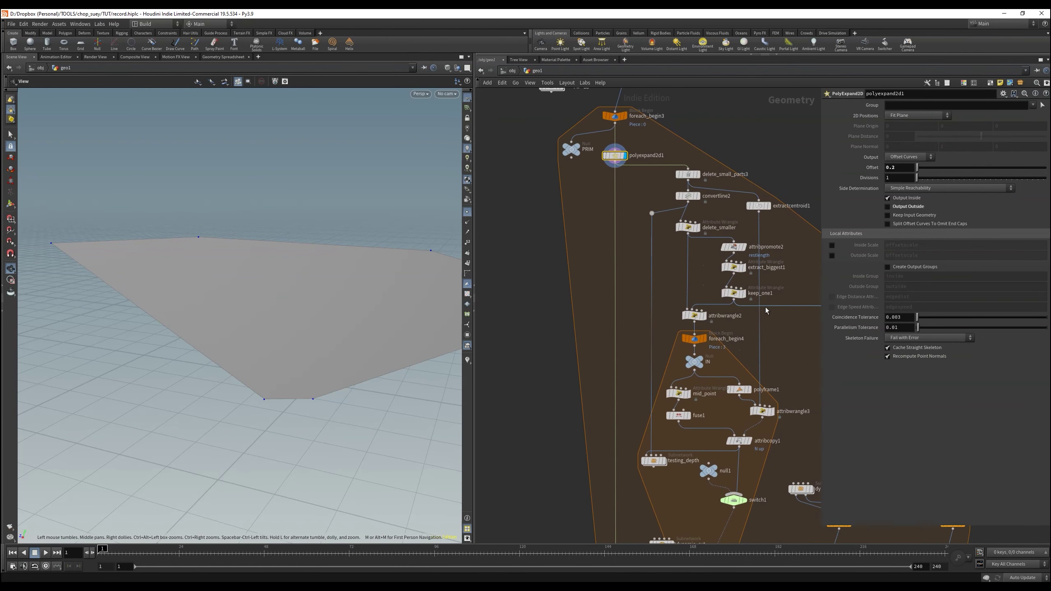
key("Tab")
type("no")
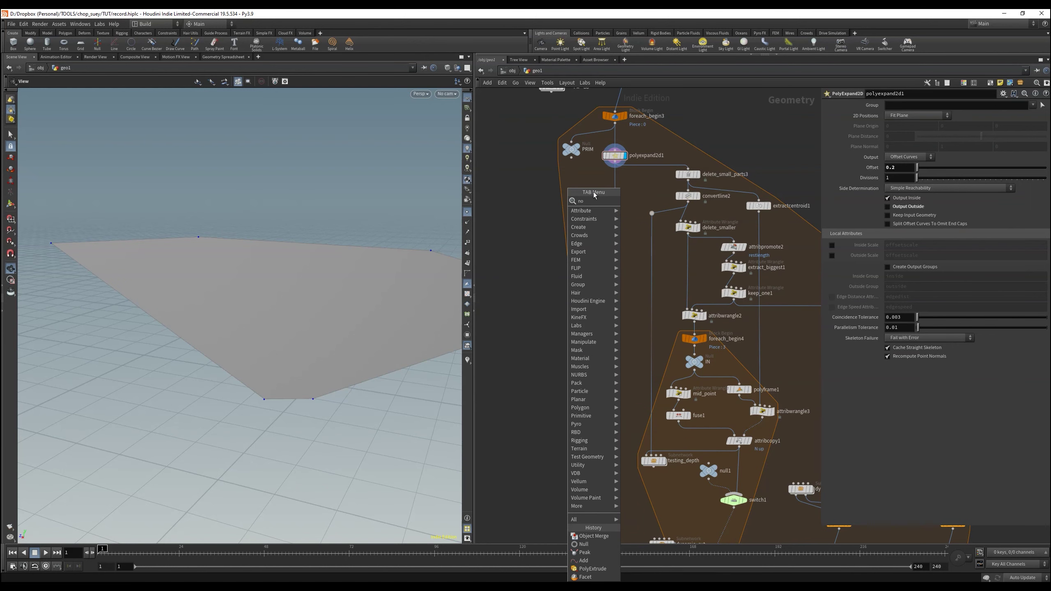
key("Escape")
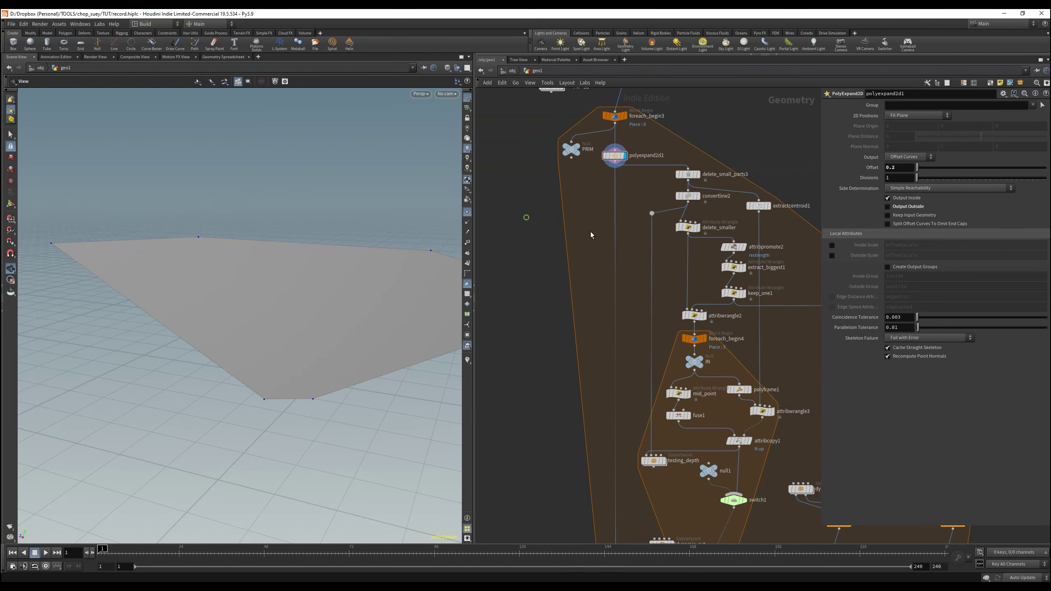
key("Tab")
type("no")
key("Return")
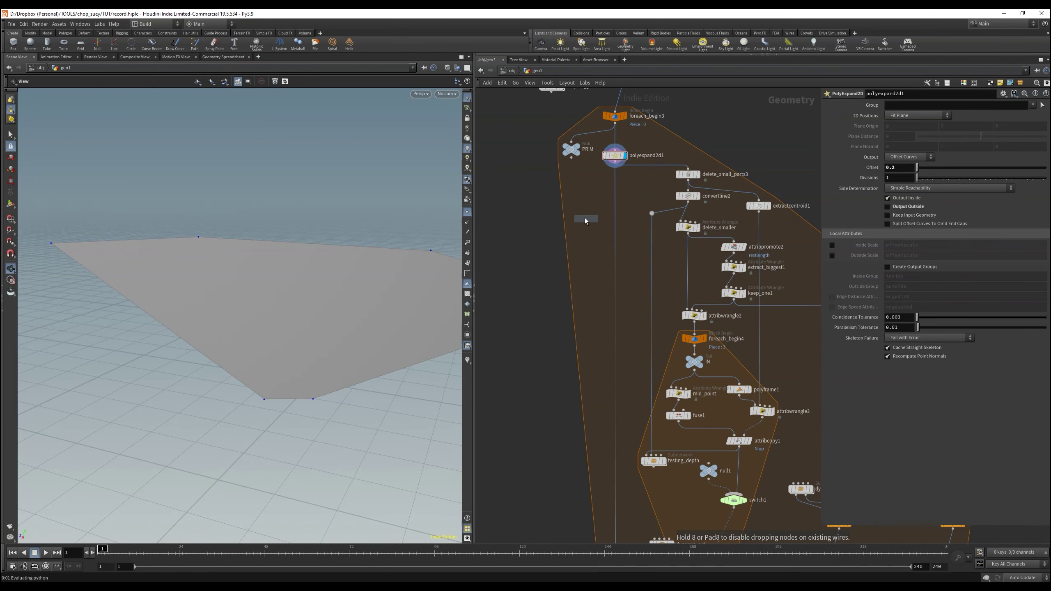
left_click(582, 216)
left_click(592, 216)
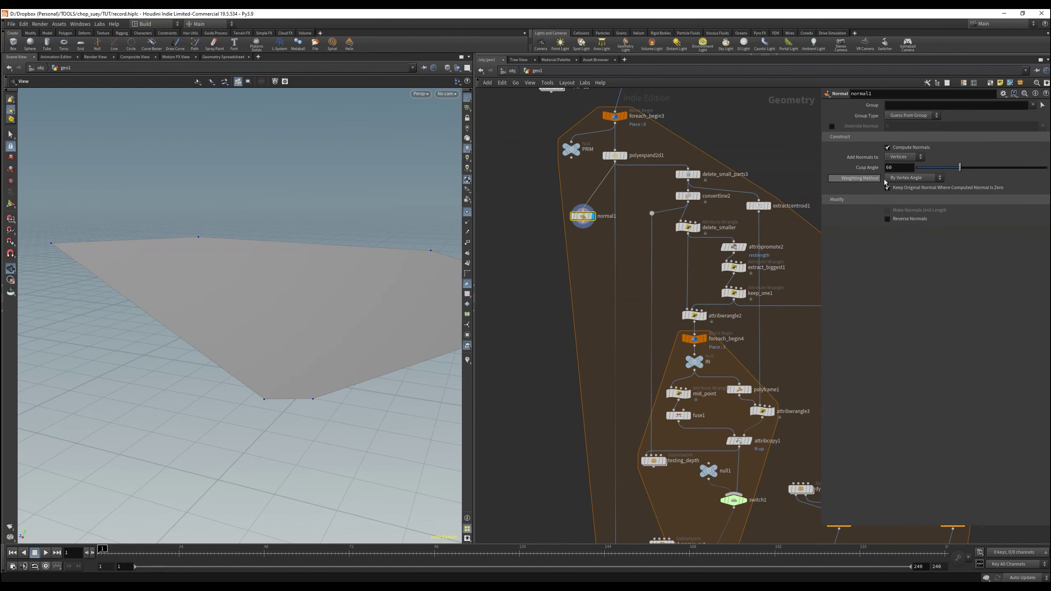
Step: Set normal1 to add normals to points
left_click(905, 156)
left_click(902, 156)
left_click_drag(559, 249, 593, 216)
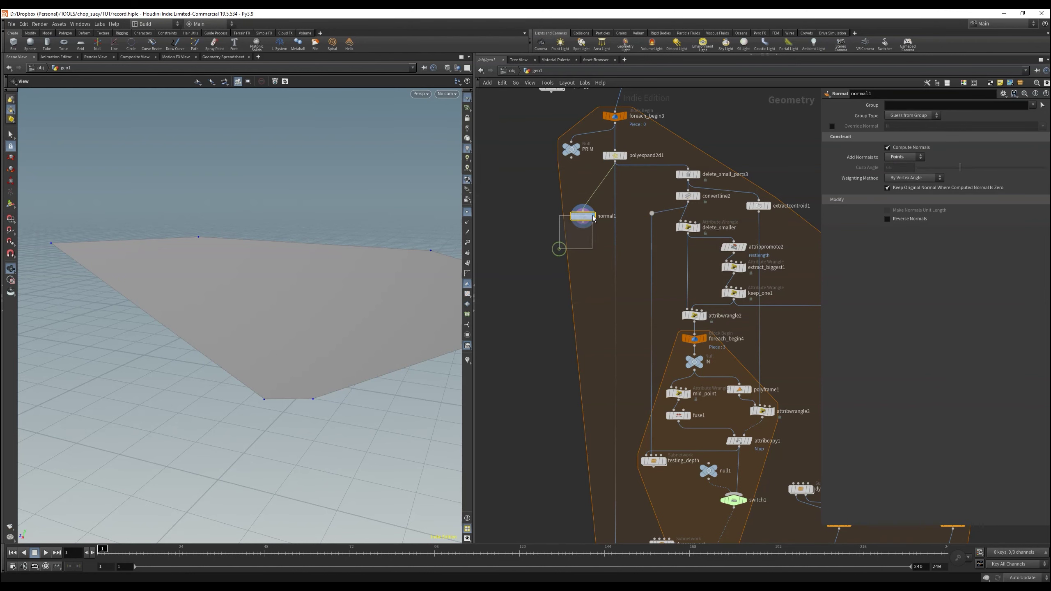
scroll(574, 271, "down", 4)
middle_click_drag(566, 351, 662, 385)
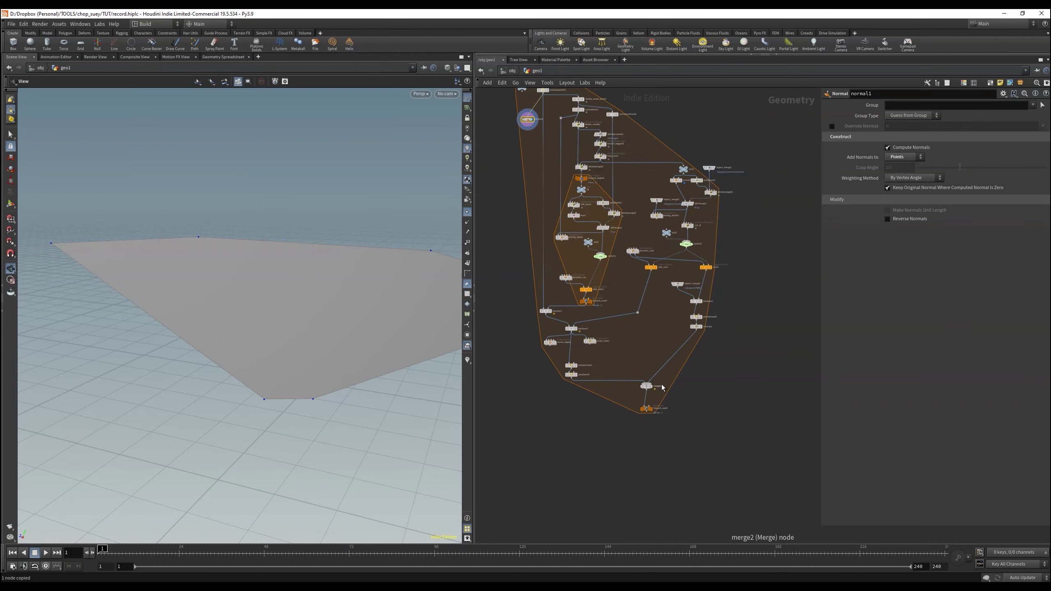
scroll(533, 335, "up", 4)
double_click(555, 313)
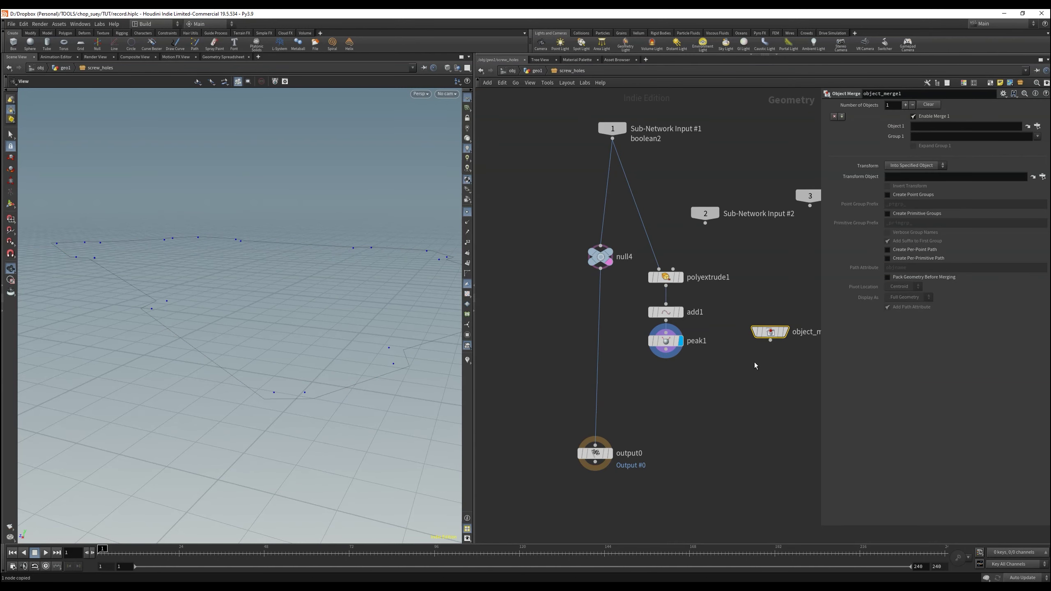
Step: Point the Object Merge path at /obj/geo1/normal1 and display the merged shape
left_click(952, 127)
type("/obj/geo1/normal1")
key("Return")
left_click(785, 332)
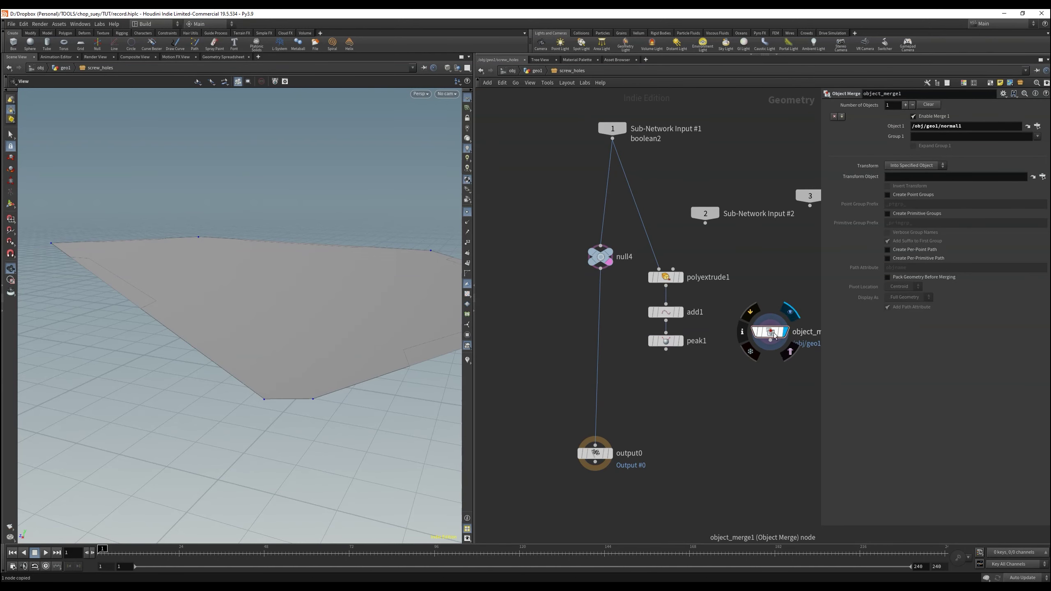
middle_click_drag(760, 372, 764, 351)
Step: Add attribcopy1 below peak1, copying the N attribute
key("Tab")
type("attc")
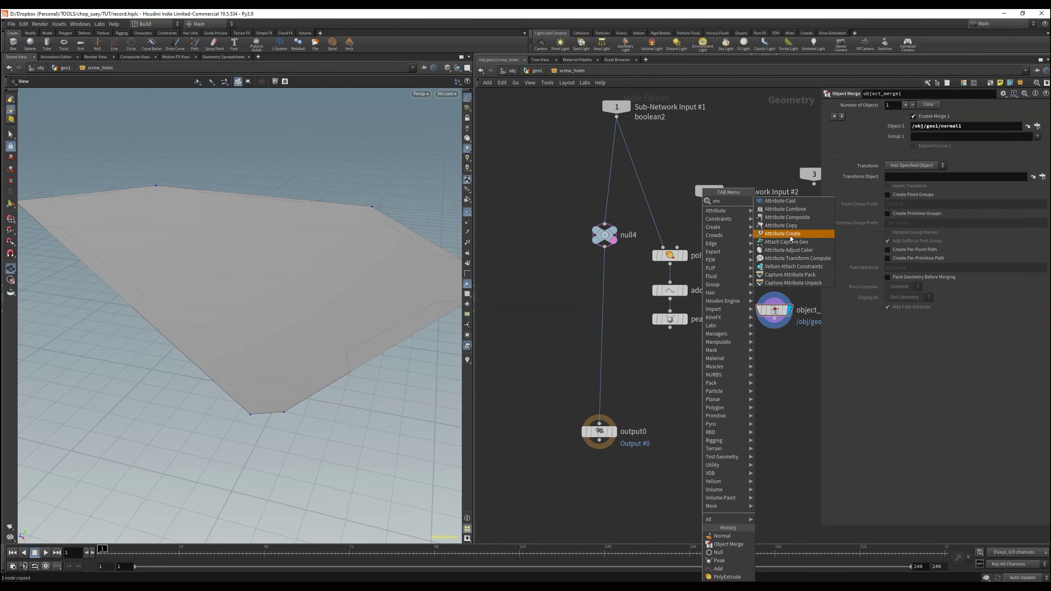
left_click(781, 226)
left_click(724, 364)
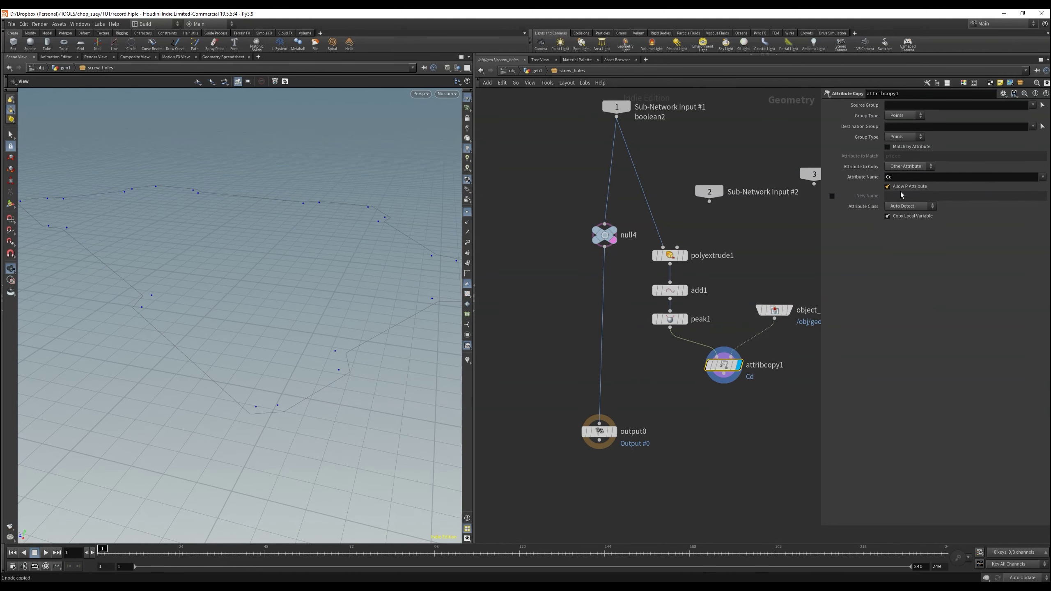
double_click(961, 178)
type("N")
key("Return")
scroll(263, 372, "up", 2)
Step: Show point normals in the viewport and display attribcopy1's result
key("d")
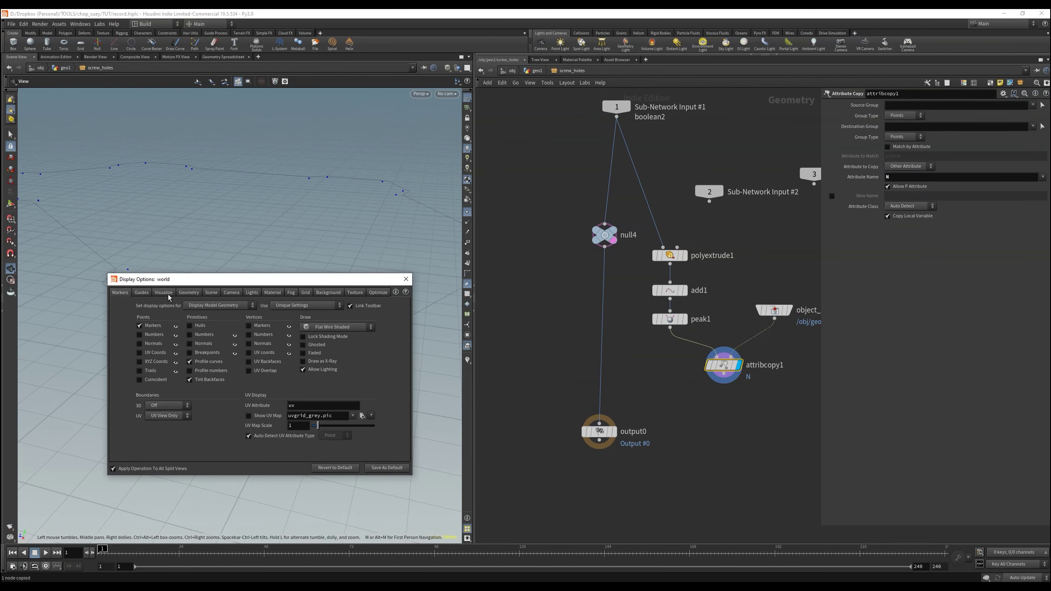
key("Escape")
left_click(787, 310)
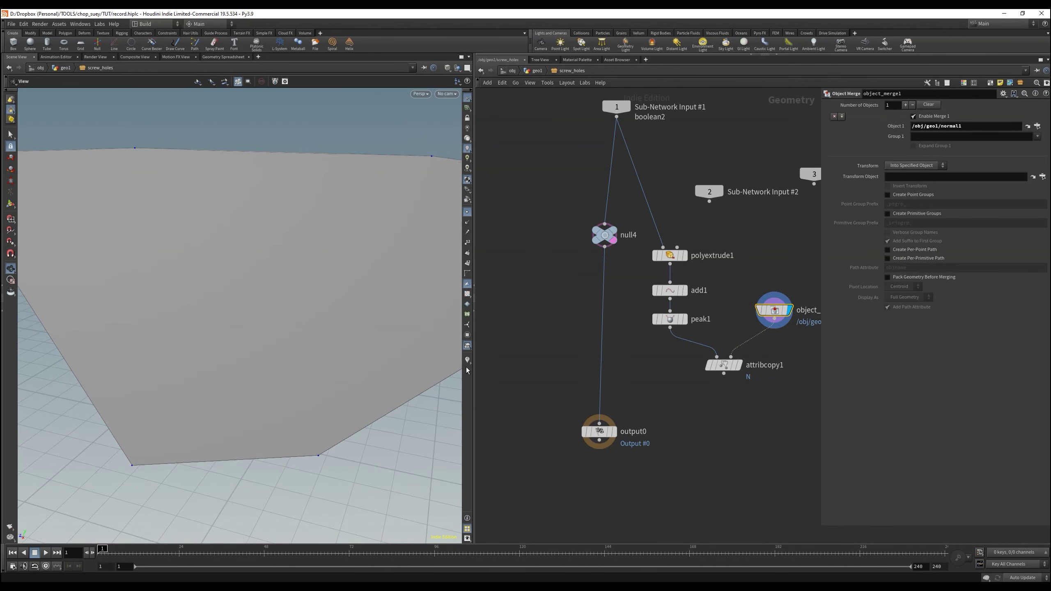
middle_click(763, 328)
left_click_drag(145, 340, 455, 232)
left_click(467, 222)
left_click(739, 364)
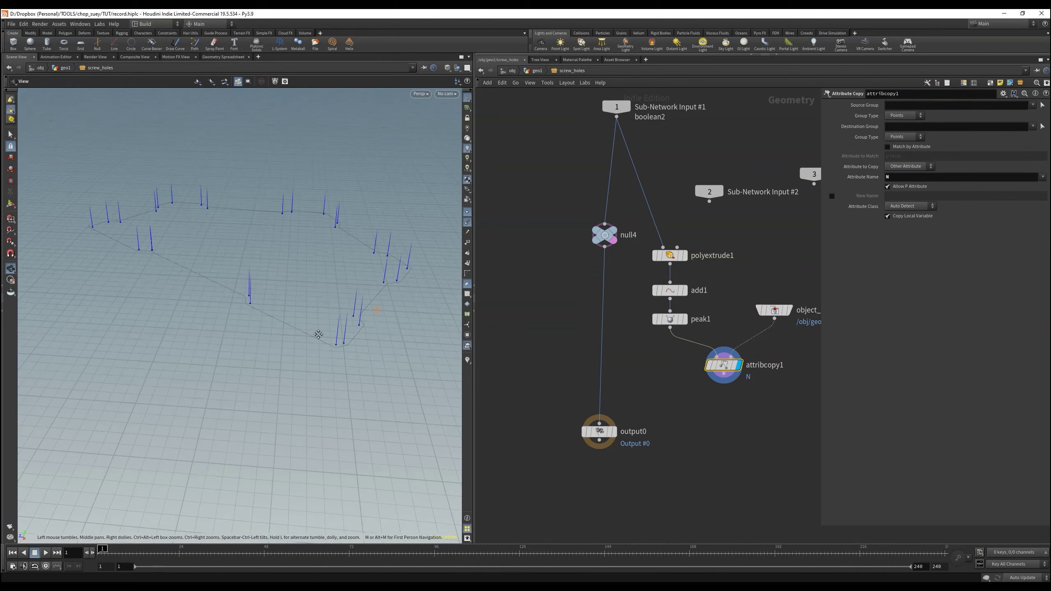
Step: Rewire peak1 below attribcopy1 and shift object_merge, attribcopy1 and peak1 up-left
left_click_drag(672, 326, 724, 401)
left_click(739, 395)
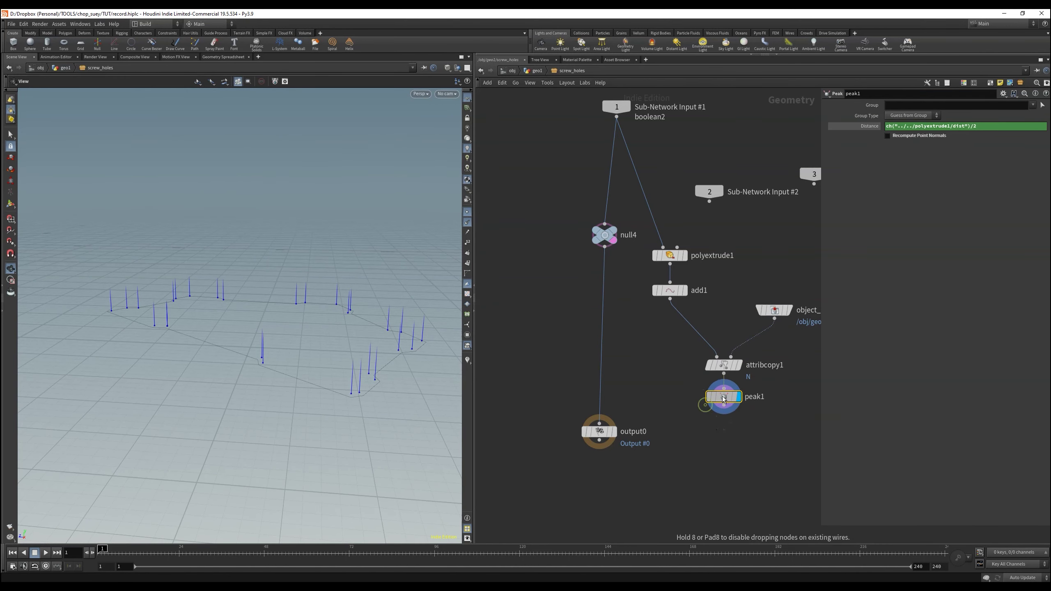
left_click_drag(685, 441, 779, 313)
left_click_drag(726, 399, 705, 358)
left_click_drag(376, 352, 364, 340)
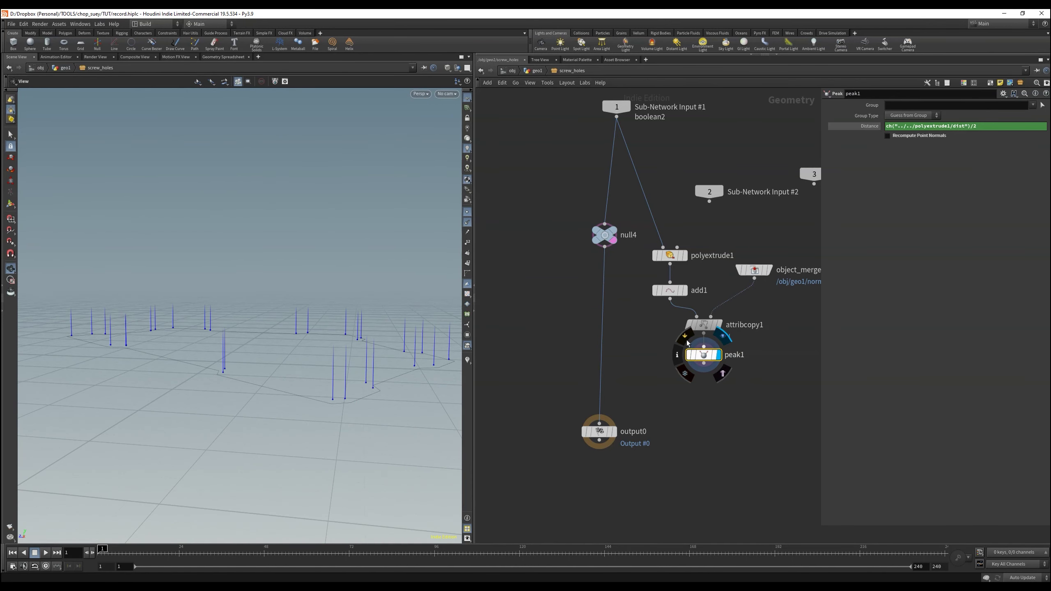
left_click(705, 358)
middle_click_drag(705, 359, 691, 329)
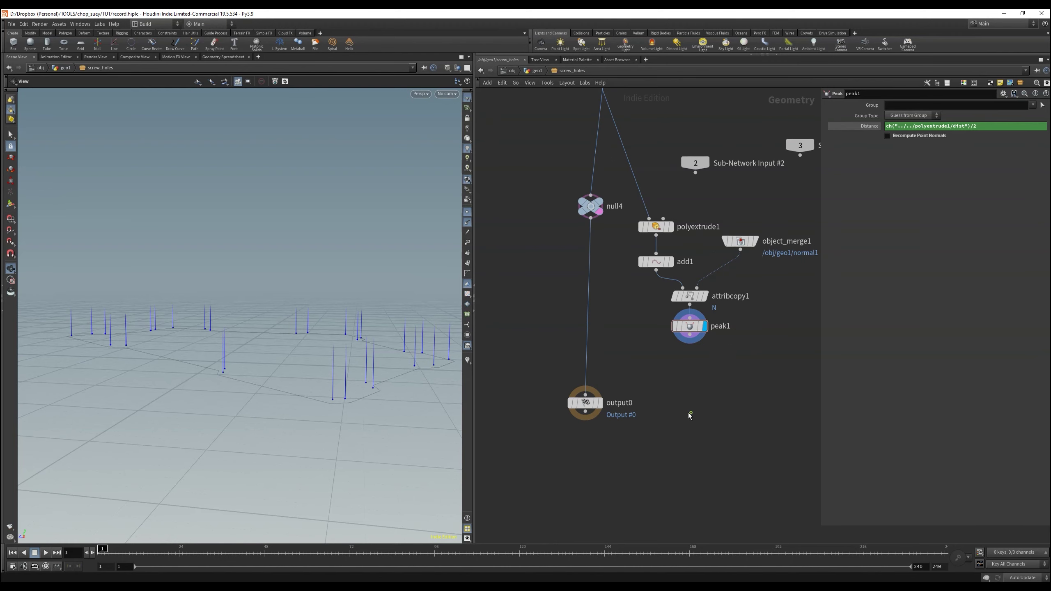
key("Tab")
Step: Add copytopoints1 fed by a new tube1, display the copied tubes, and move both nodes up
type("cop")
key("Down")
key("Down")
key("Down")
key("Return")
left_click(656, 403)
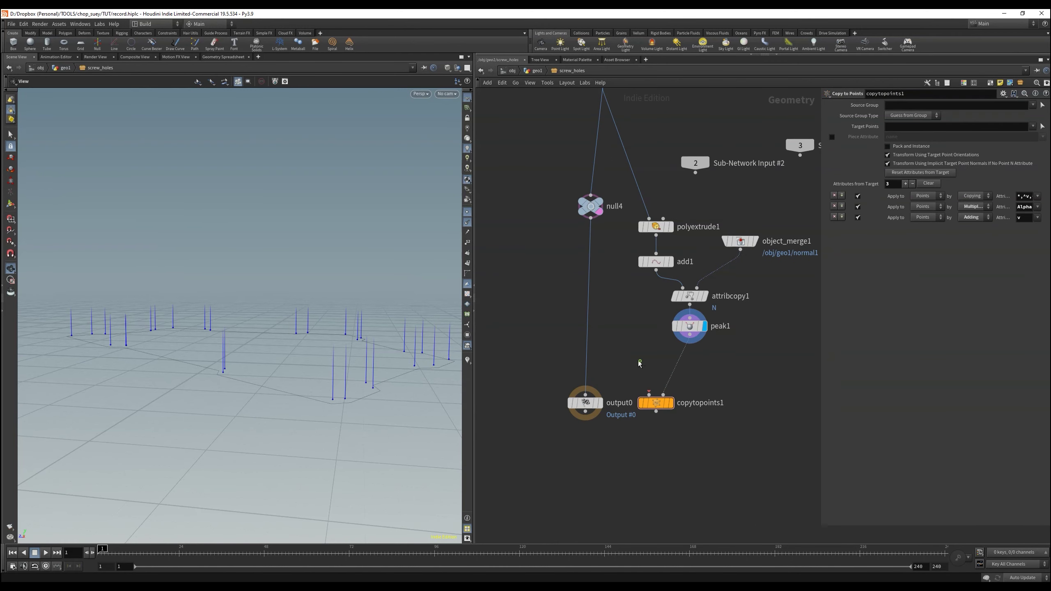
type("tube")
key("Return")
left_click(671, 403)
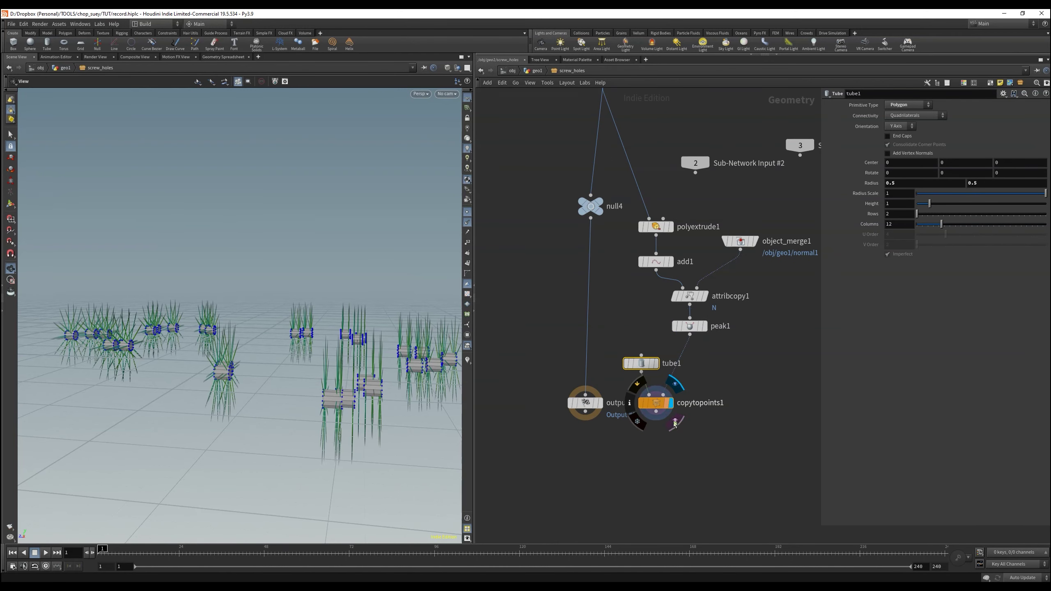
left_click(656, 403)
left_click_drag(620, 354, 681, 455)
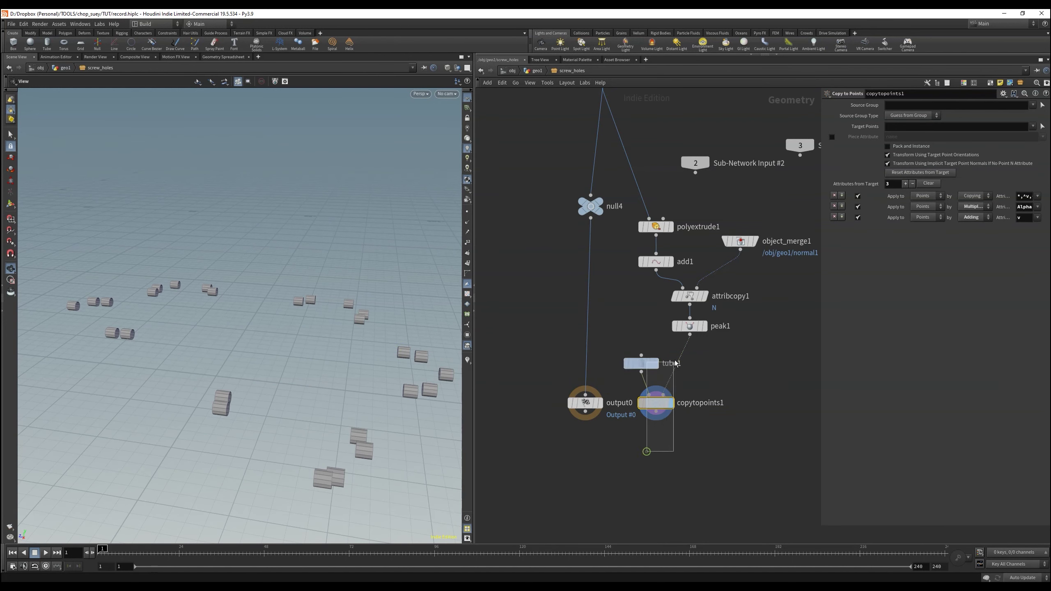
left_click_drag(650, 405, 650, 365)
left_click_drag(641, 324, 625, 330)
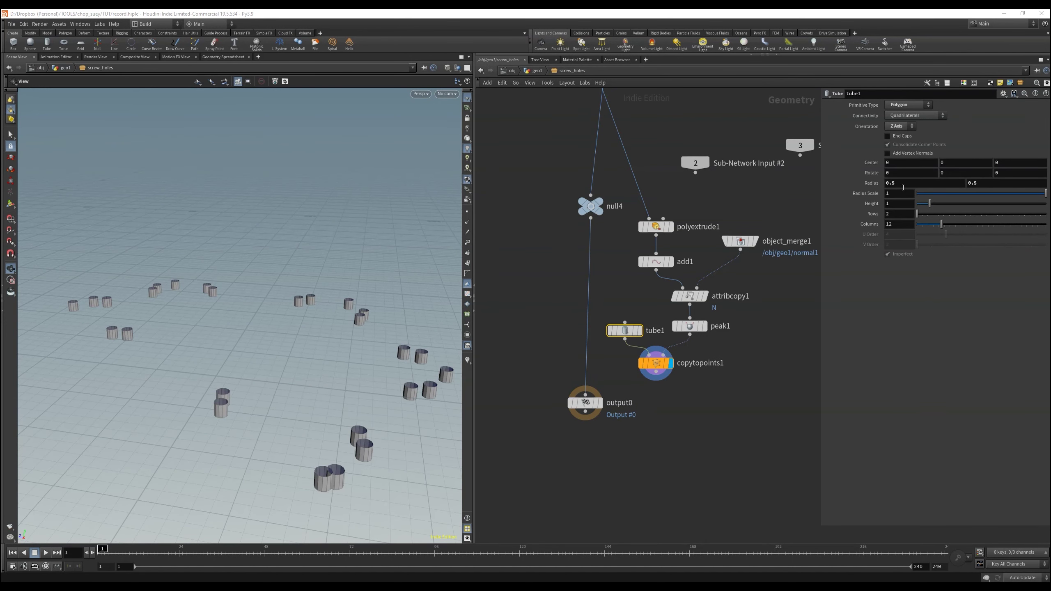
Step: Set tube1's radius to 0.08 and remove the bad reference from the radius field
left_click(893, 185)
key("Return")
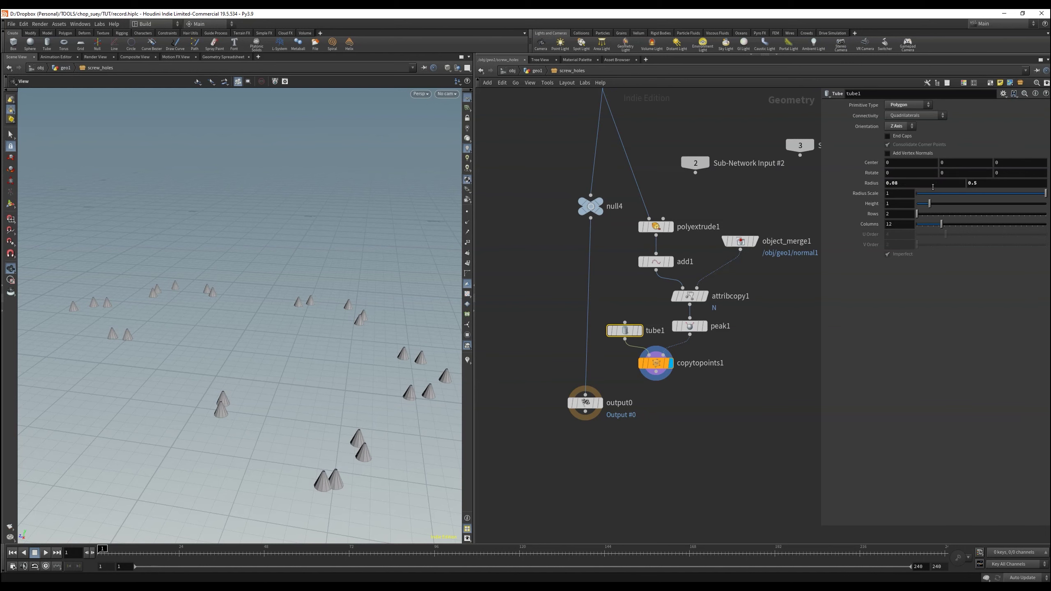
key("Return")
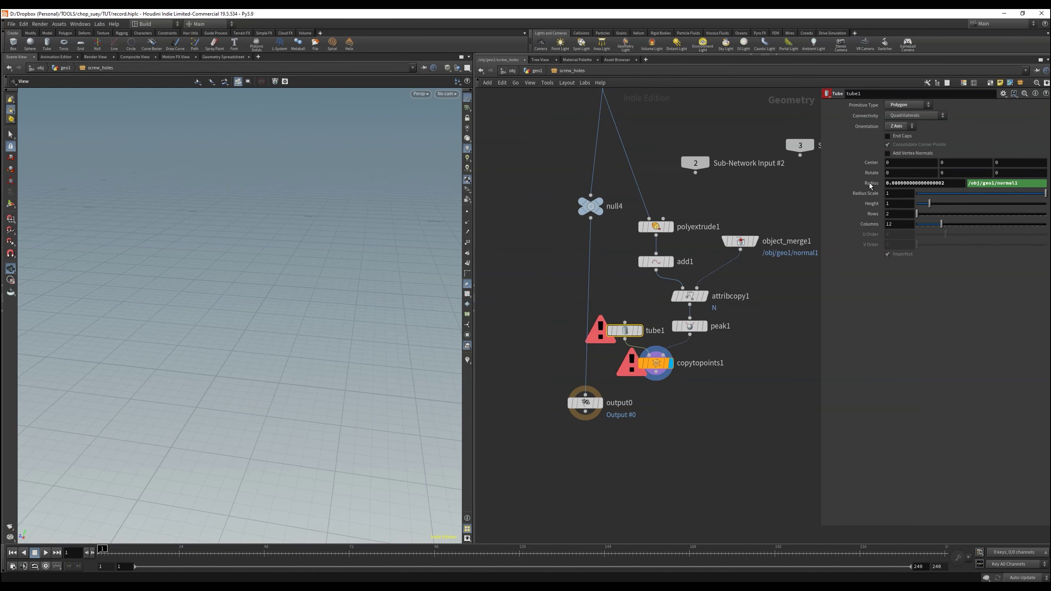
left_click(986, 182)
right_click(965, 182)
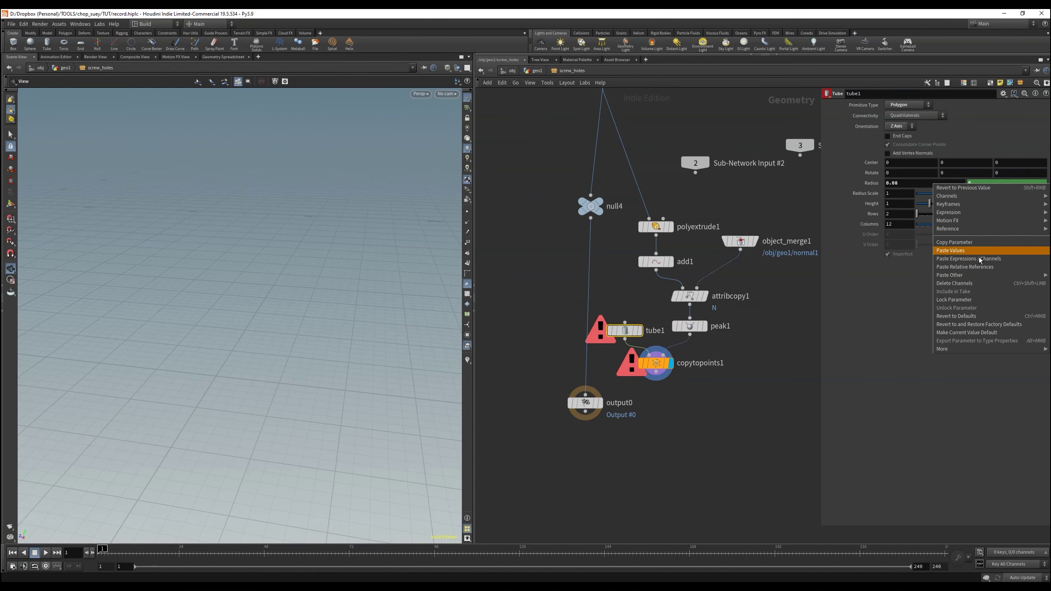
left_click(978, 265)
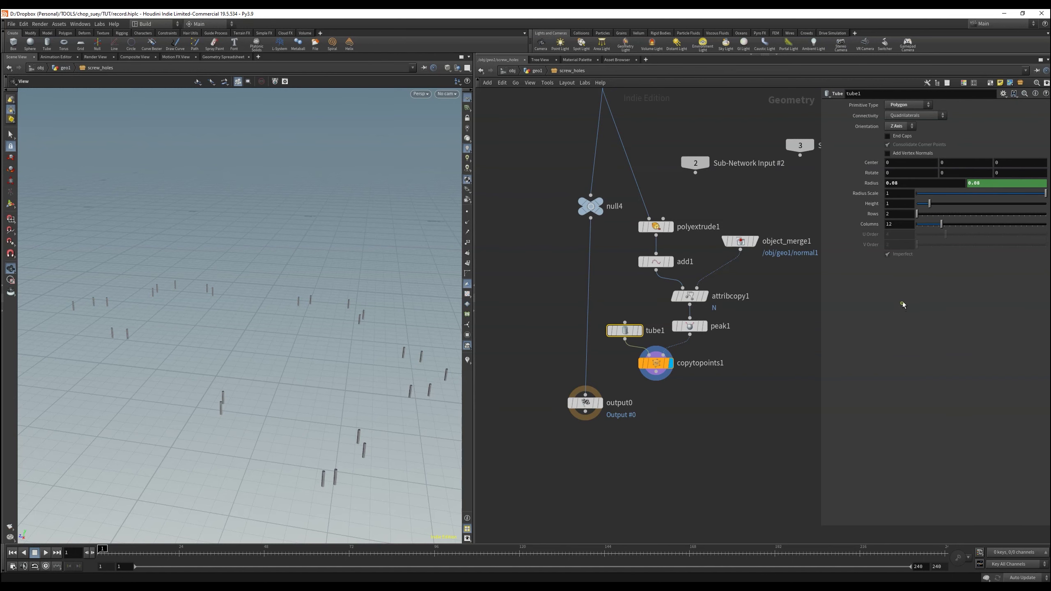
right_click(980, 188)
left_click(978, 275)
left_click(906, 184)
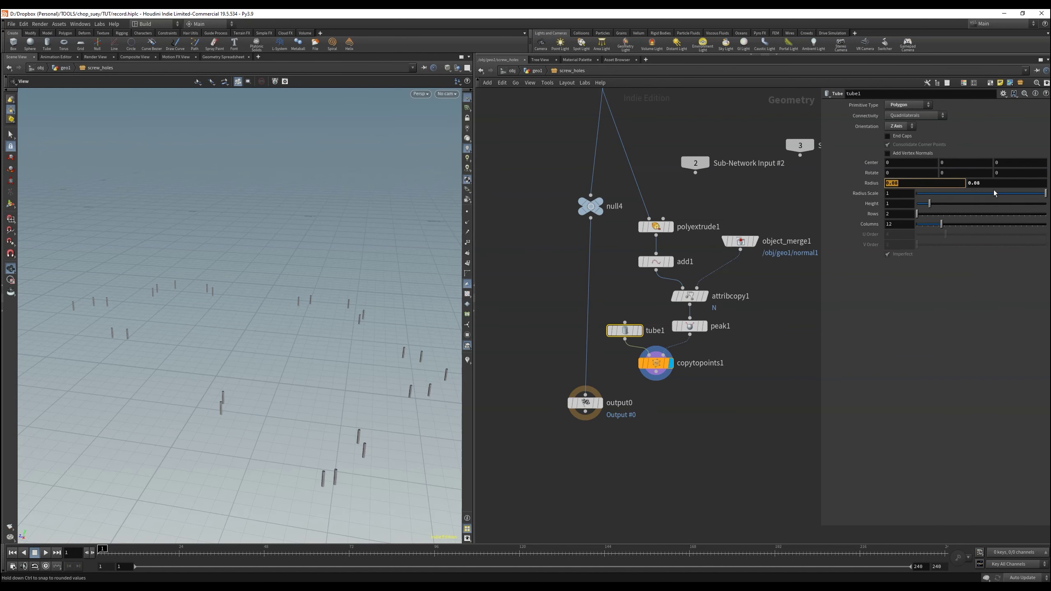
Step: Add an Attribute Promote node below copytopoints1 and move output0 further down
left_click(656, 363)
middle_click_drag(664, 433, 671, 387)
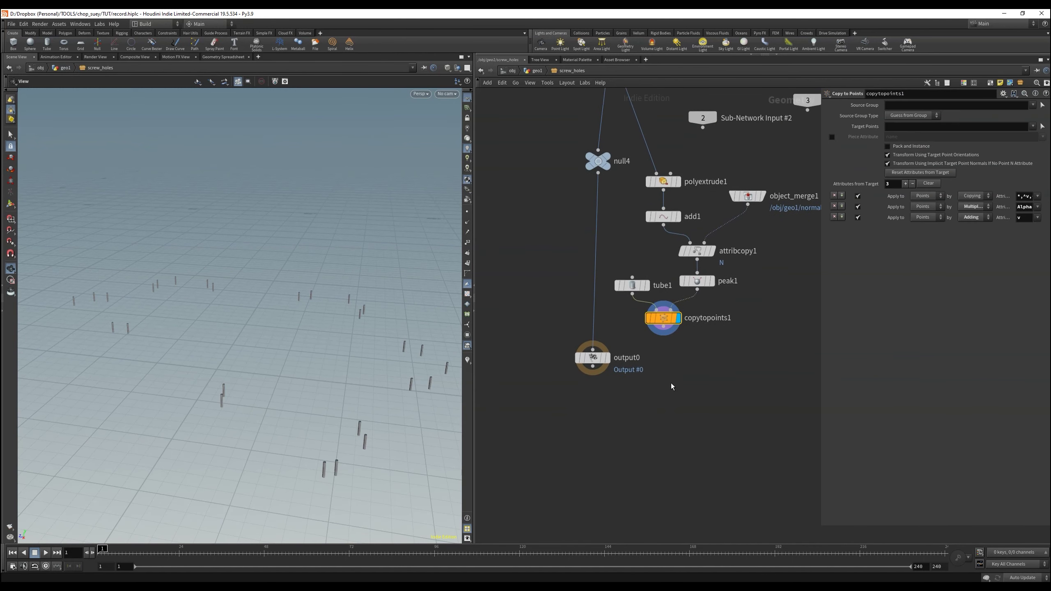
key("Tab")
left_click(677, 373)
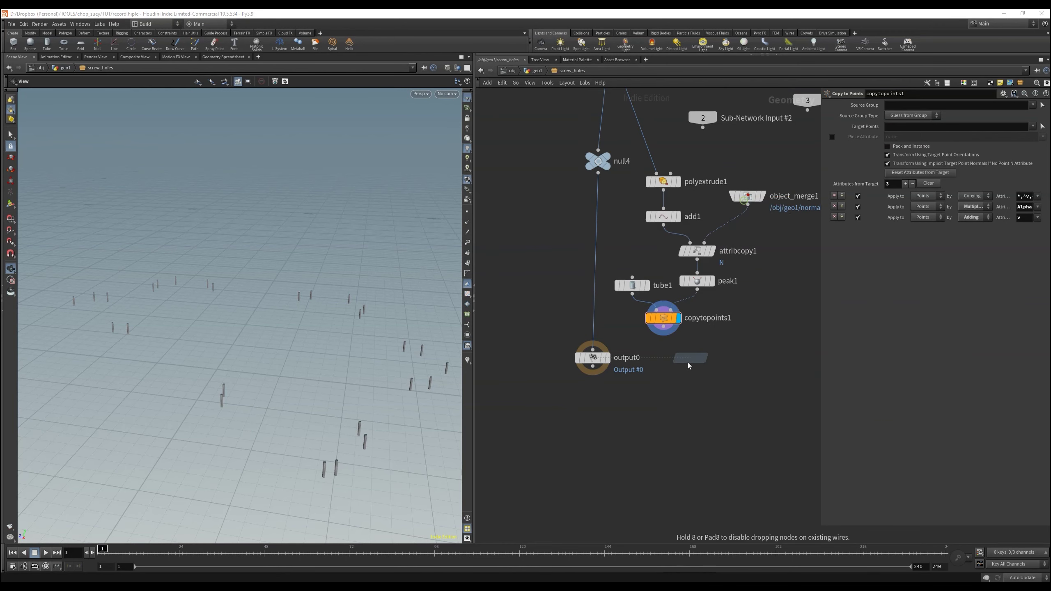
left_click(679, 373)
left_click_drag(592, 357, 586, 431)
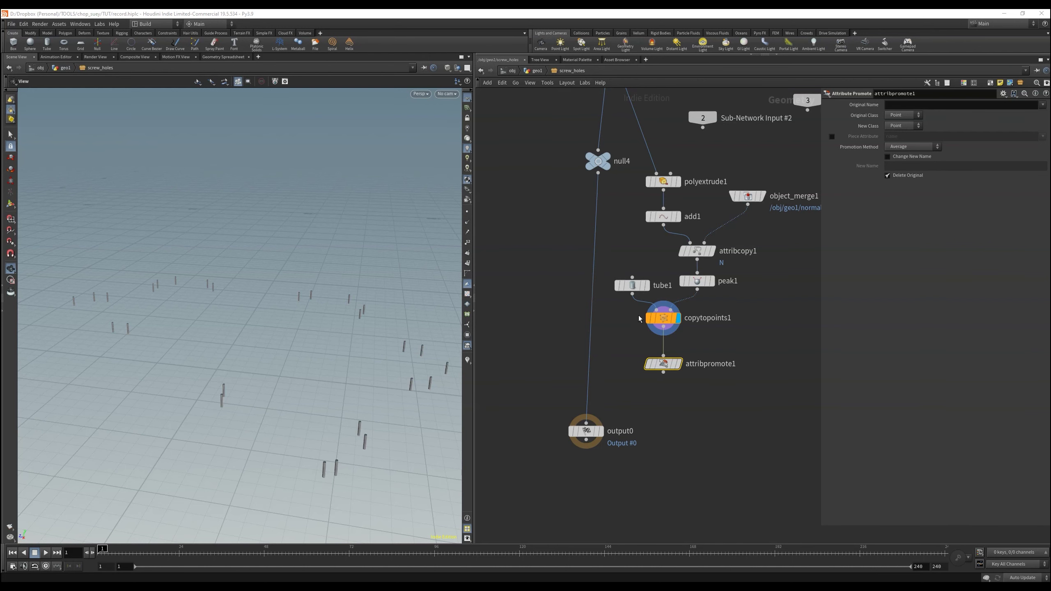
Step: Display the attribpromote1 result and tumble the viewport to see the floor grid
left_click_drag(632, 285, 630, 267)
left_click(678, 363)
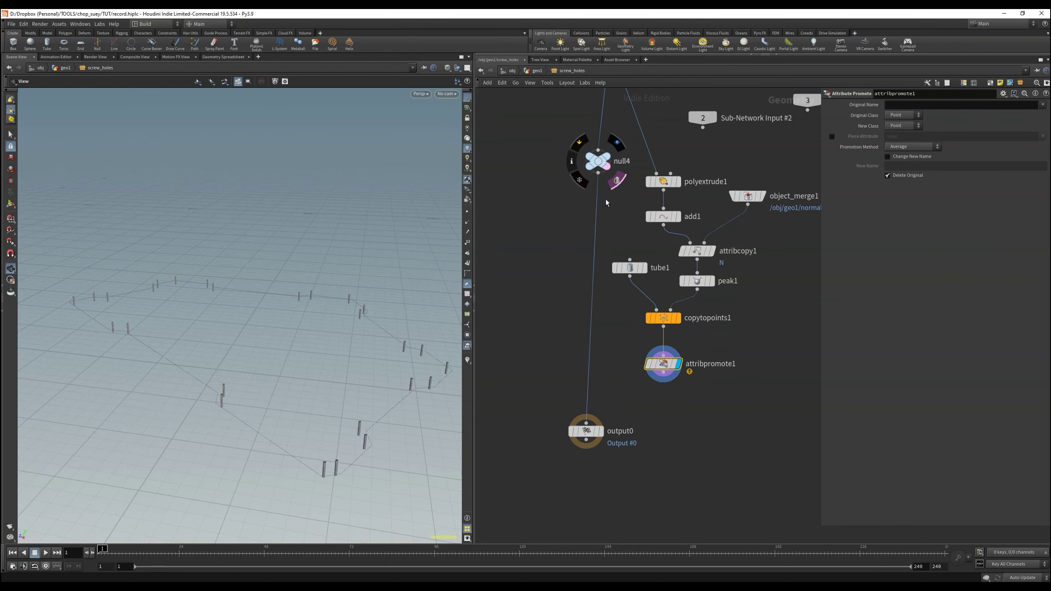
scroll(399, 399, "up", 5)
scroll(290, 395, "up", 3)
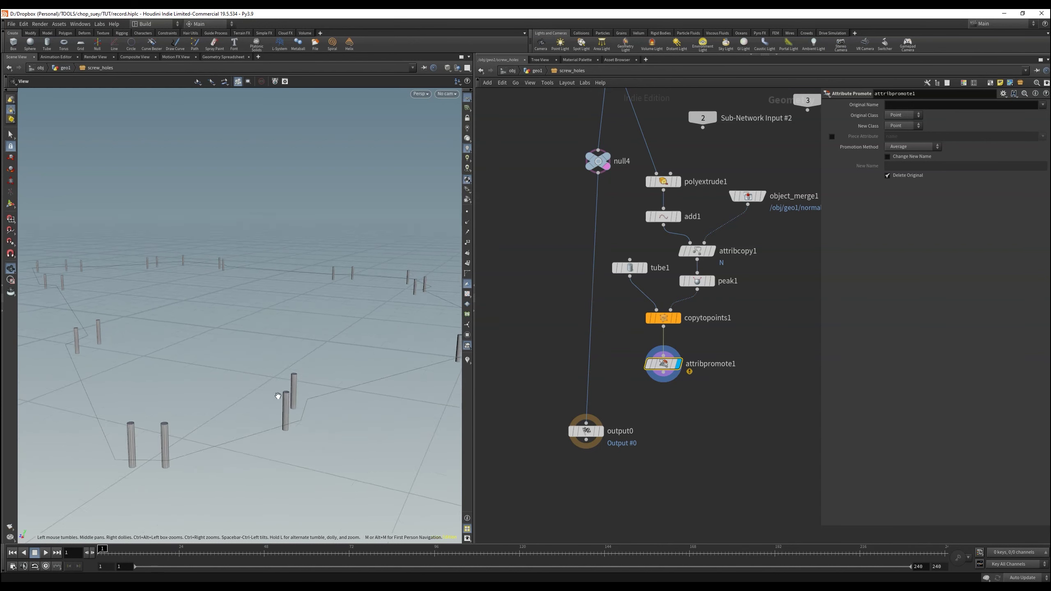
left_click_drag(277, 396, 232, 365)
Step: Insert matchsize1 between tube1 and copytopoints1 with Justify Y None and Justify Z Min
key("Tab")
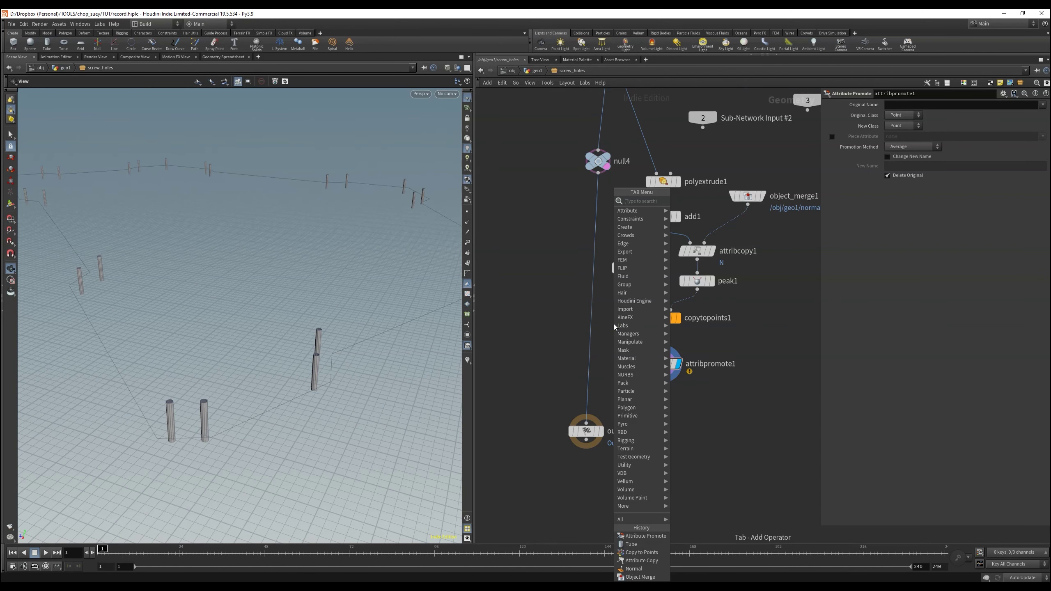
type("match")
key("Return")
left_click(651, 303)
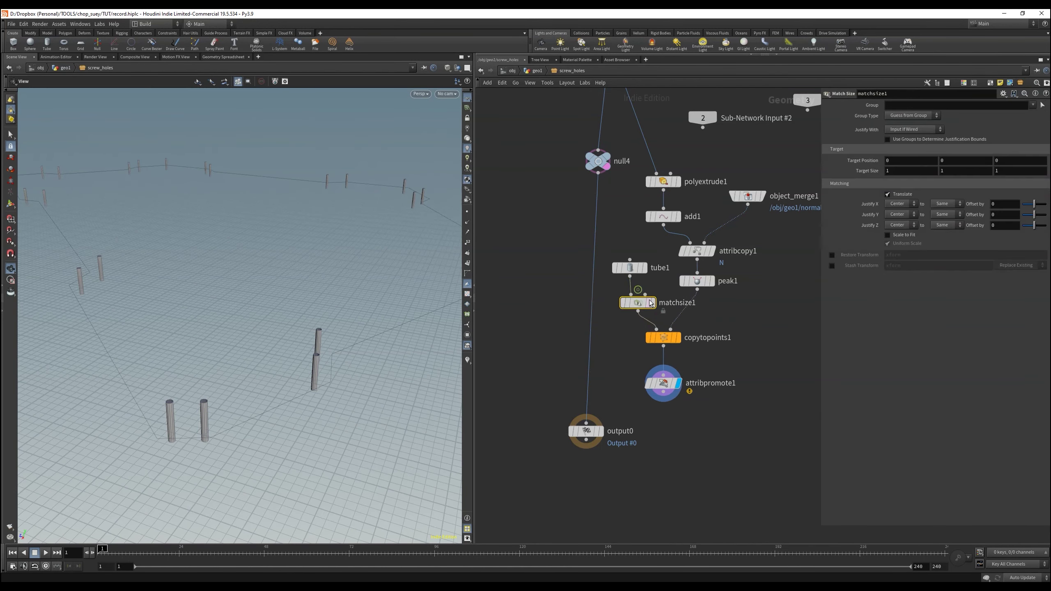
left_click_drag(651, 303, 642, 300)
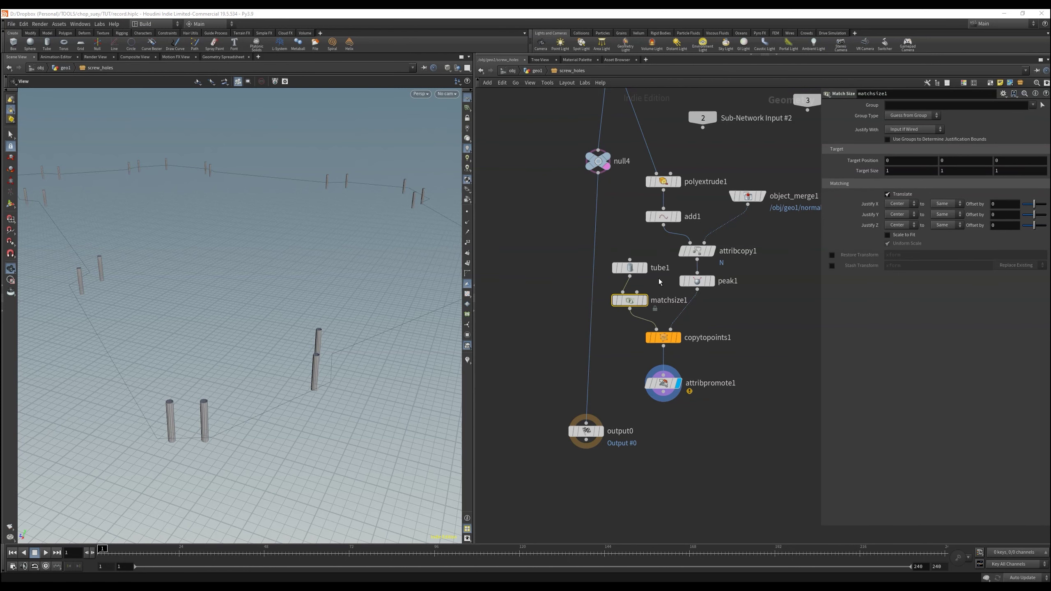
left_click(903, 215)
left_click(899, 214)
left_click(901, 225)
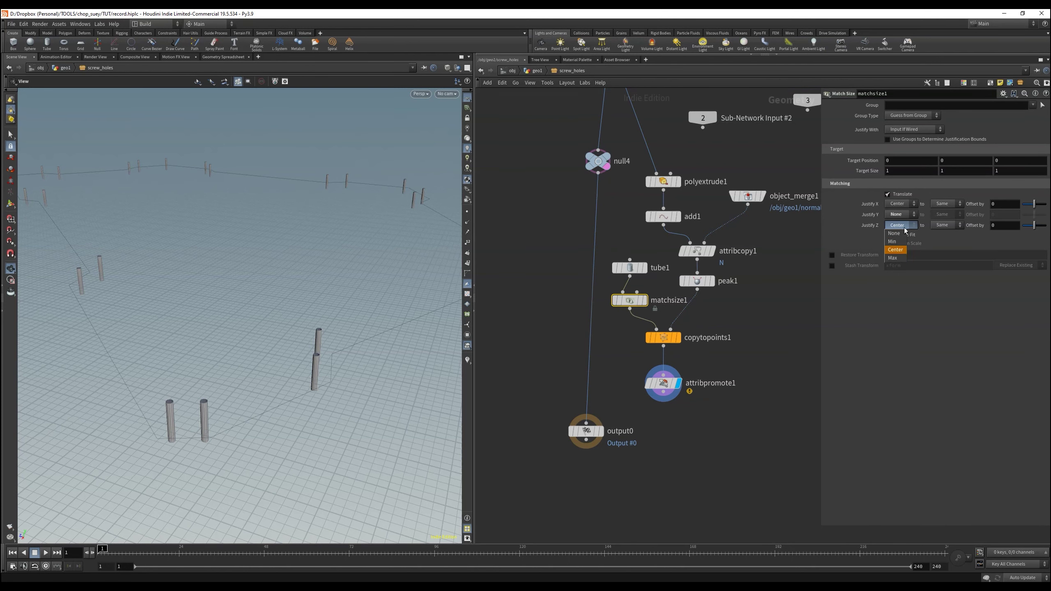
left_click(896, 237)
mouse_move(289, 352)
left_mouse_down()
mouse_move(291, 370)
mouse_move(295, 361)
left_mouse_up()
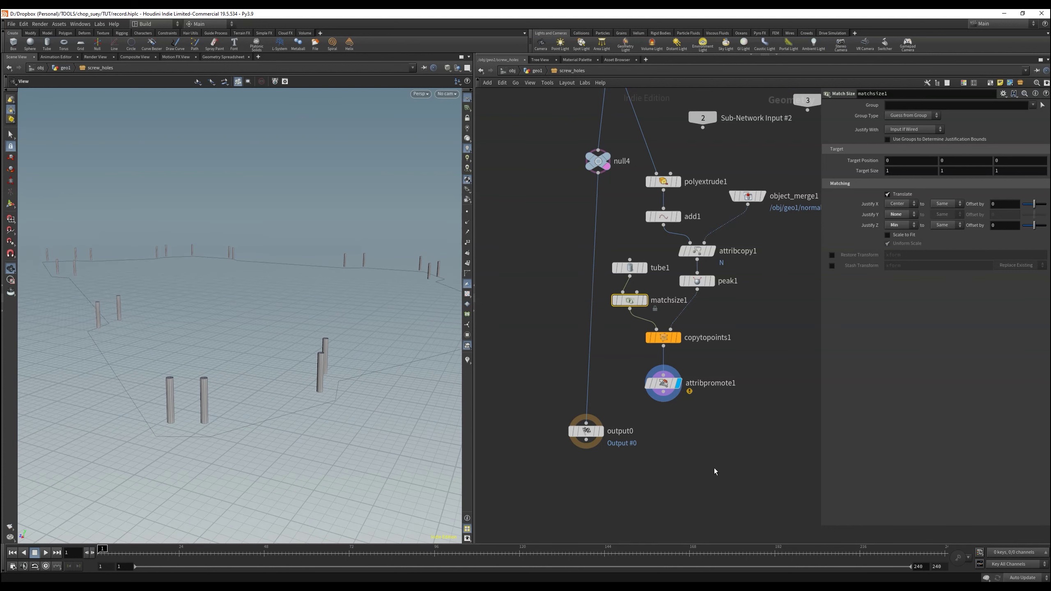
Step: Move peak1 below the attribcopy1 wire to make room for a new node
left_click(664, 383)
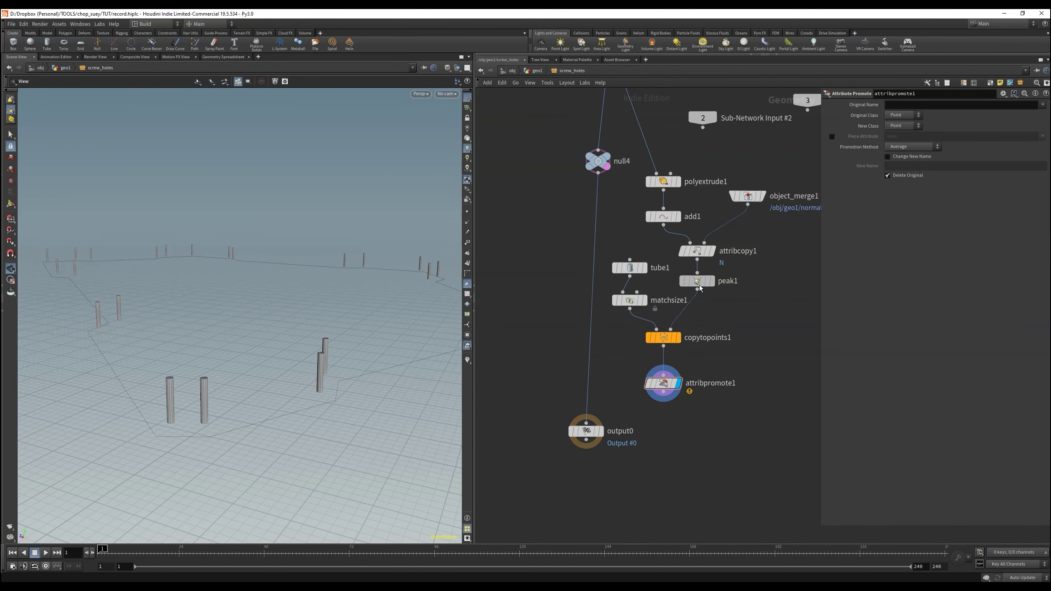
left_click_drag(700, 281, 700, 305)
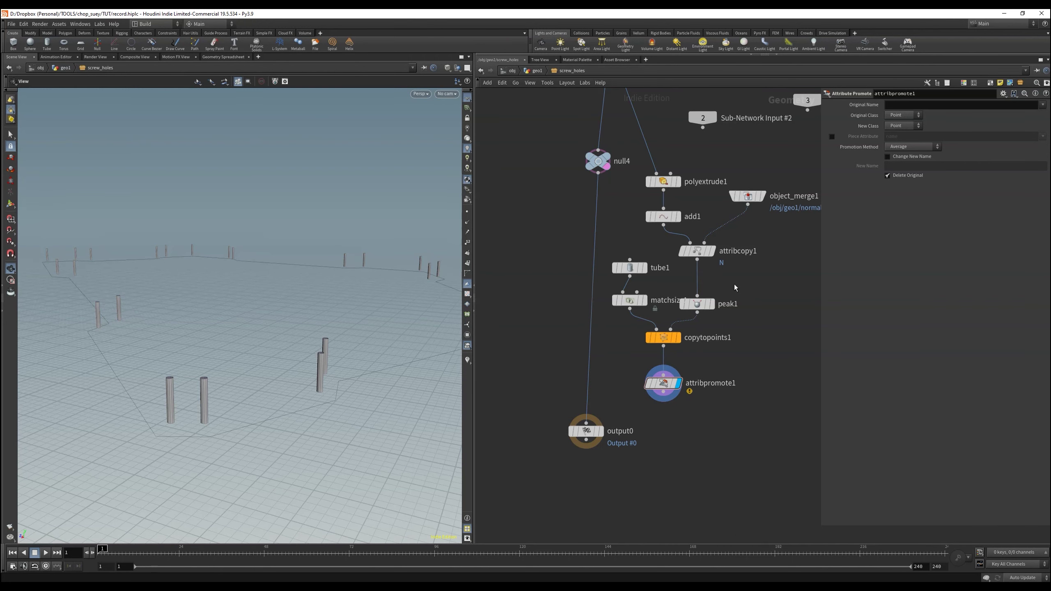
key("Tab")
type("aw")
left_click(814, 203)
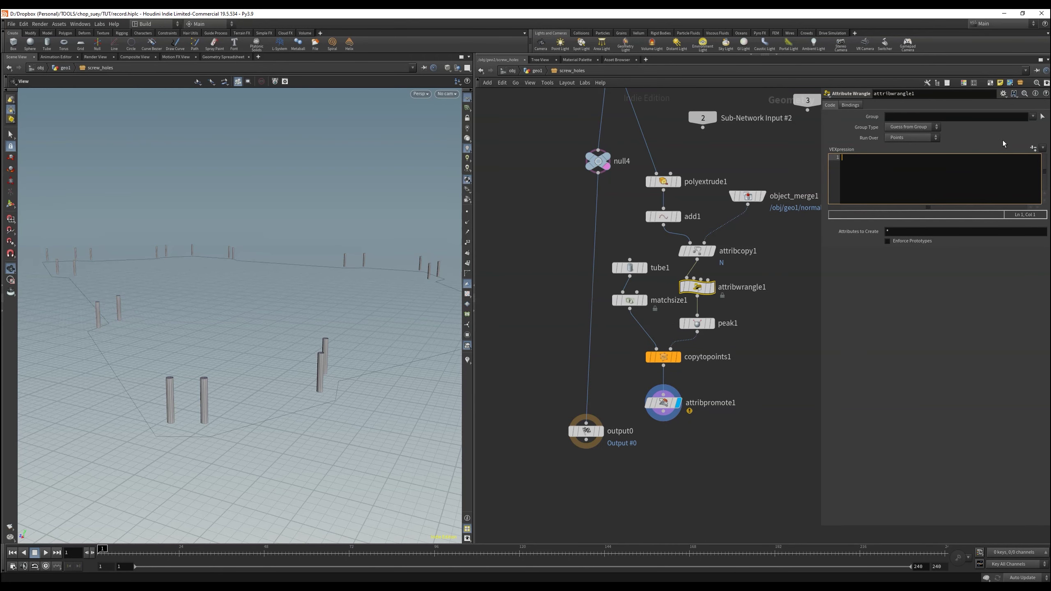
type("i@hole_")
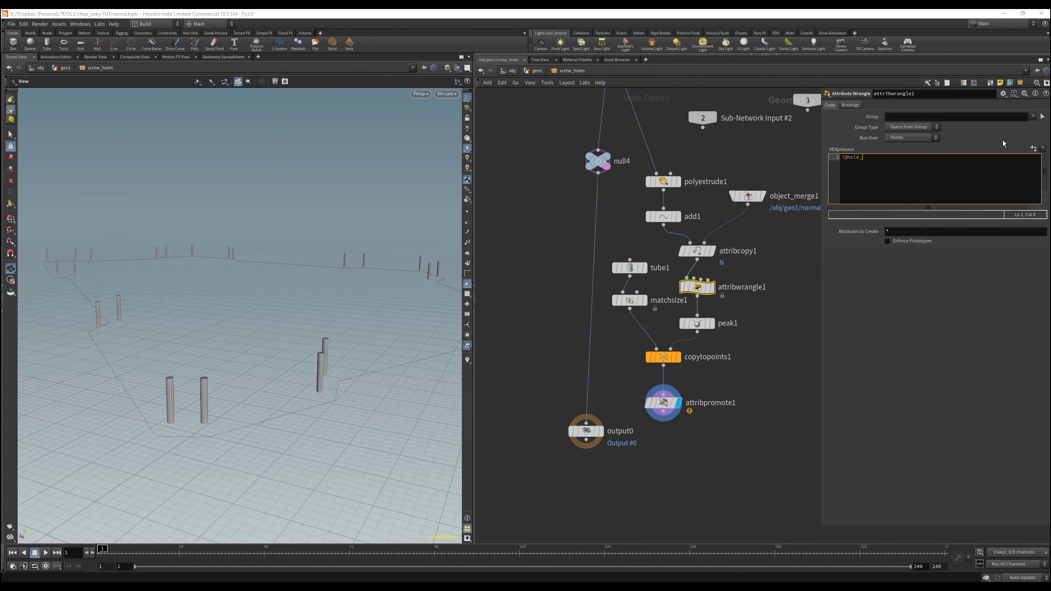
type("id = @ptnum;")
Step: Set attribpromote1 to promote hole_id to the Primitive class
left_click(664, 403)
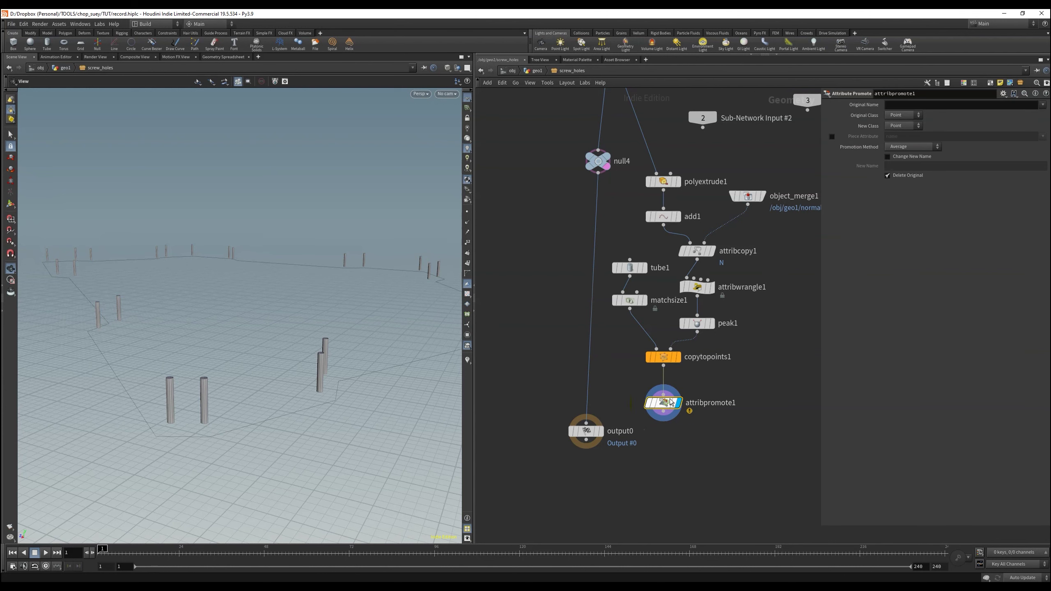
left_click(904, 126)
left_click(897, 143)
left_click(1043, 104)
left_click(1031, 130)
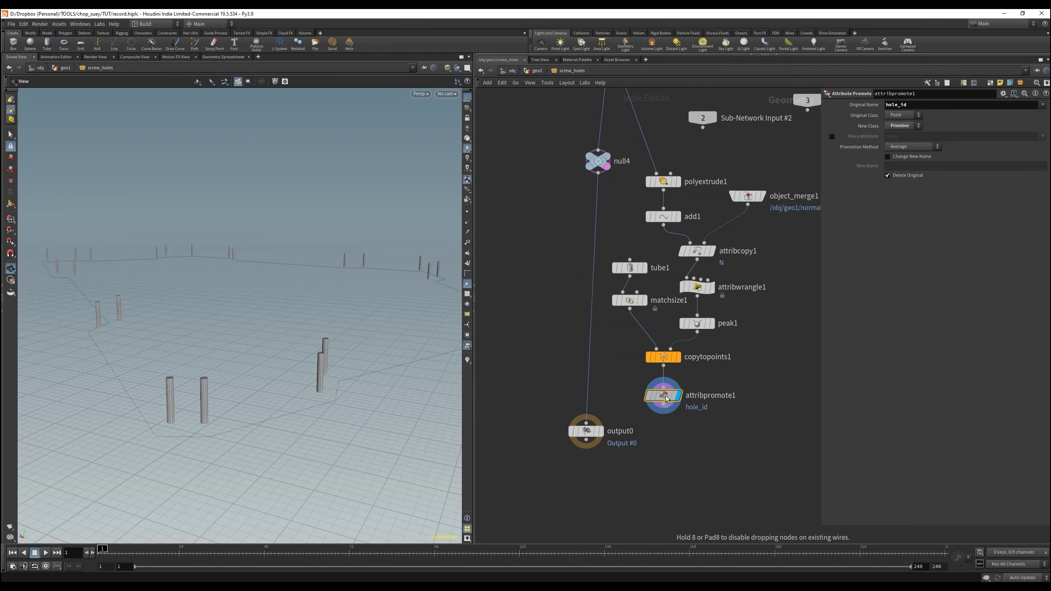
Step: Place a new subnetwork below attribpromote1 and start renaming it
left_click(699, 399)
left_click_drag(699, 399, 687, 389)
double_click(723, 385)
Step: Rename the subnetwork to intersect_check, go inside, and arrange its input, null1 and output0
type("inte")
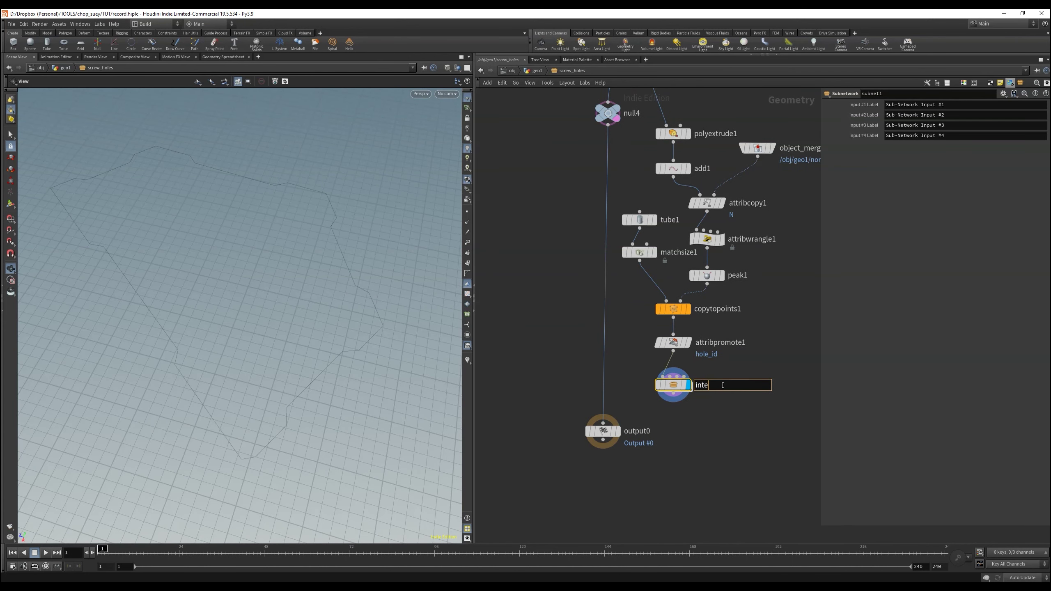
type("rsect_check")
key("Return")
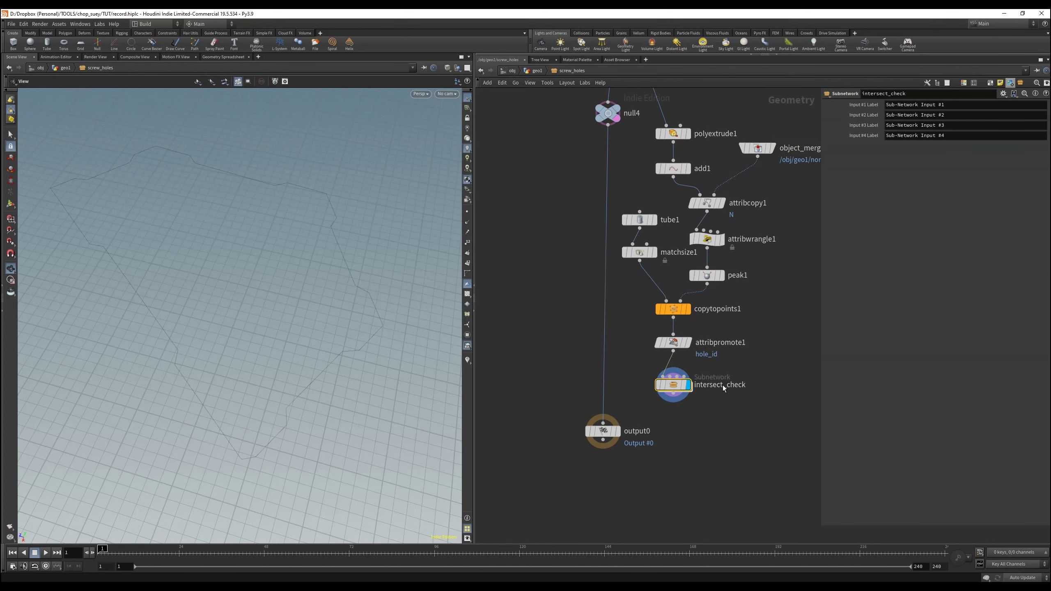
double_click(674, 385)
left_click_drag(609, 313, 598, 252)
left_click_drag(609, 371, 587, 516)
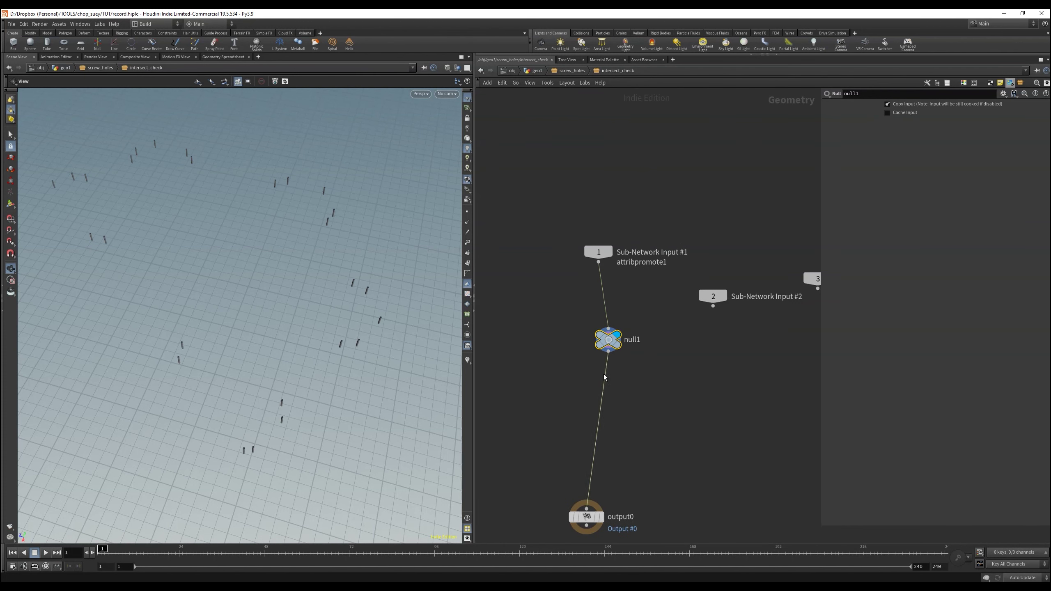
left_click_drag(606, 341, 599, 330)
left_click(626, 379)
key("h")
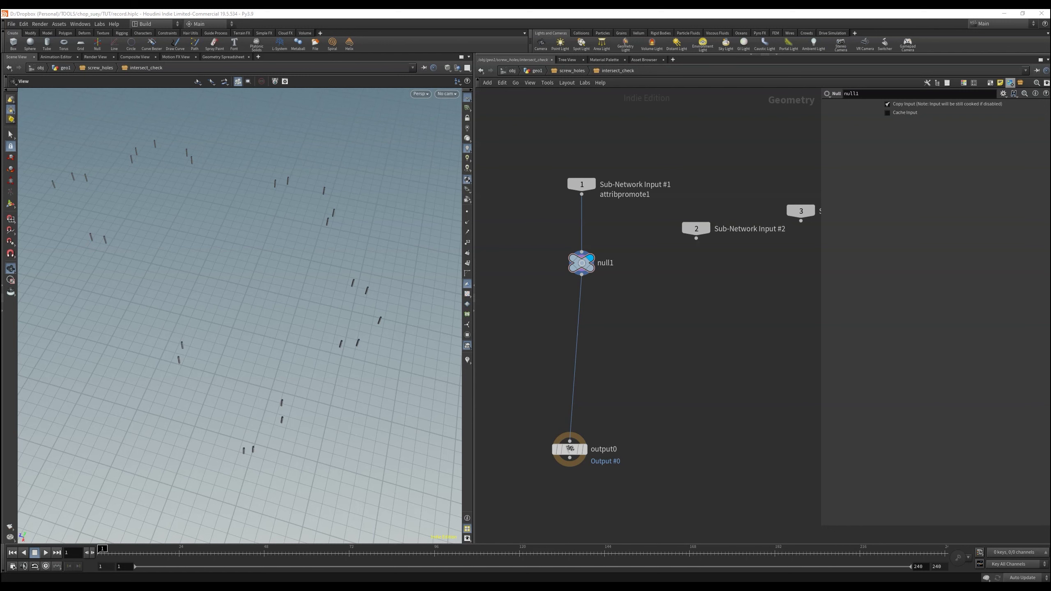
Step: Duplicate null1 as null2 under Sub-Network Input #2
key("u")
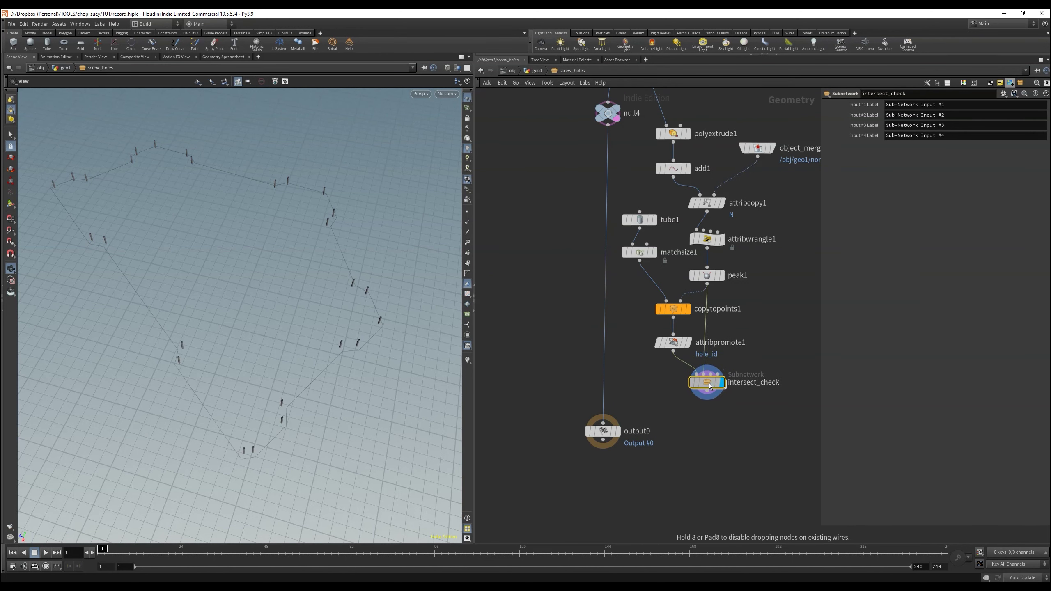
key("i")
left_click_drag(542, 263, 690, 289, "alt")
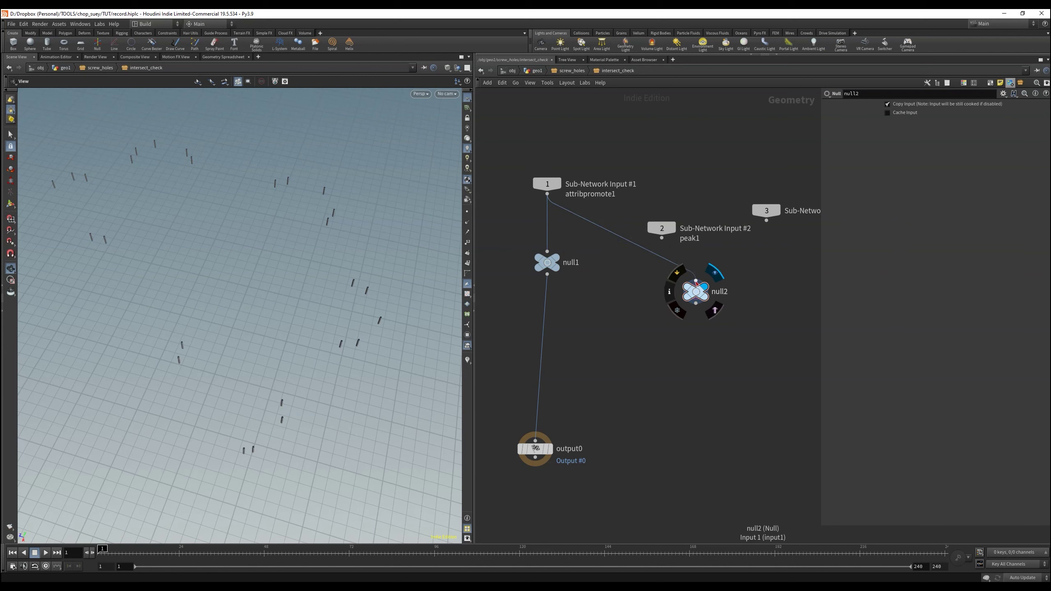
left_click_drag(662, 238, 658, 273)
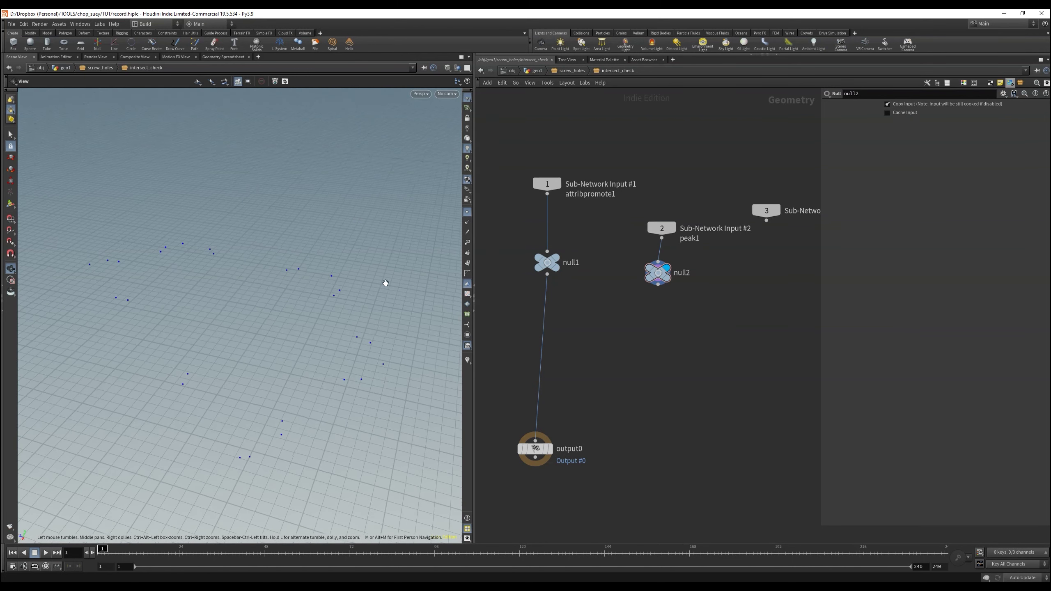
middle_click_drag(545, 444, 552, 424)
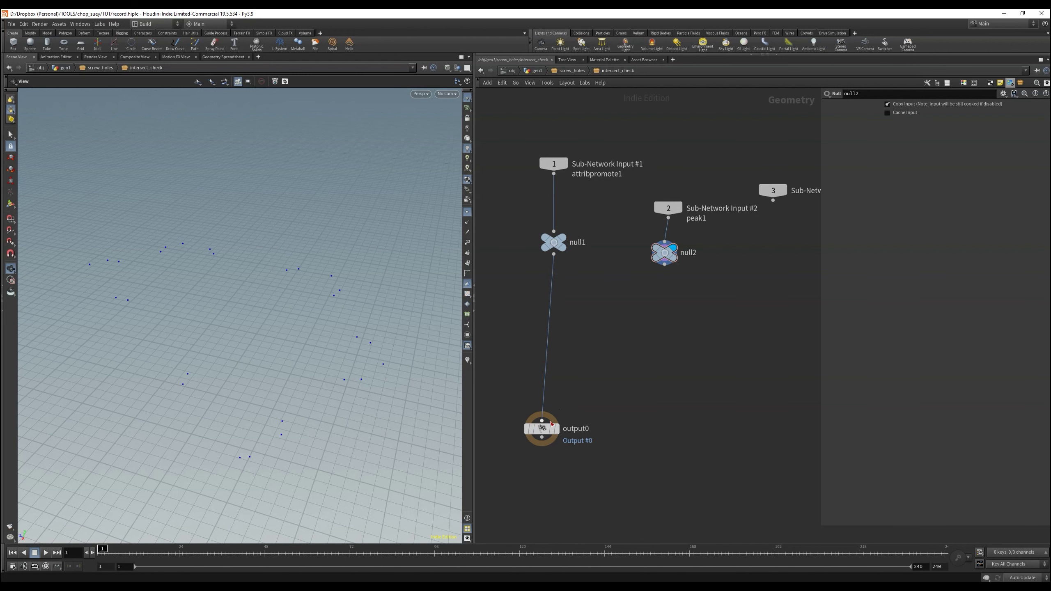
Step: Add a count-based for-each loop between null1 and output0 and tidy the node layout
left_click_drag(552, 423, 558, 483)
key("Tab")
left_click(677, 199)
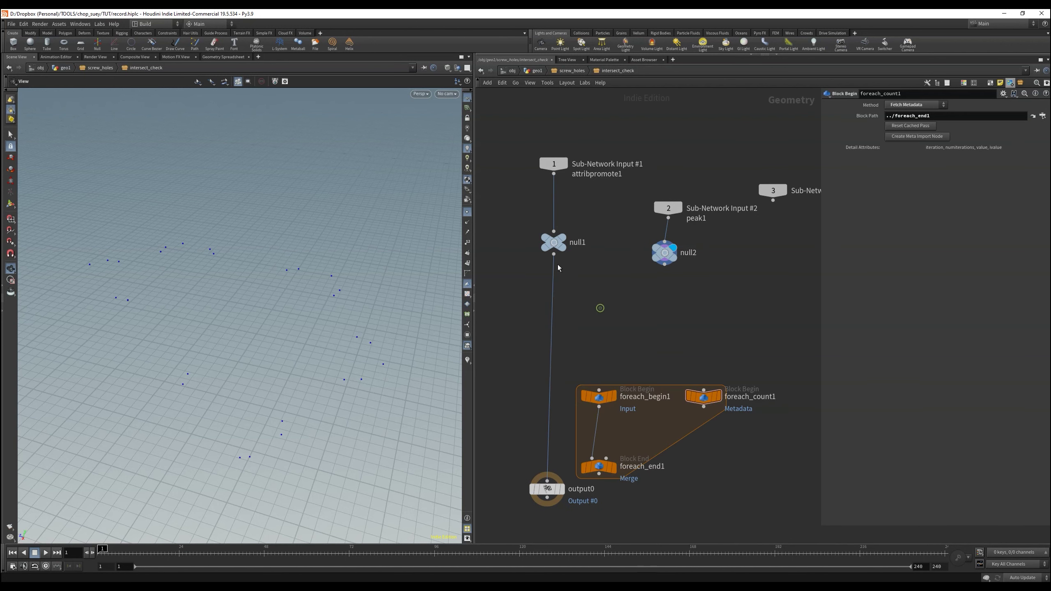
left_click_drag(555, 256, 599, 390)
middle_click_drag(599, 390, 622, 300)
left_click_drag(622, 384, 570, 391)
left_click_drag(570, 398, 573, 466)
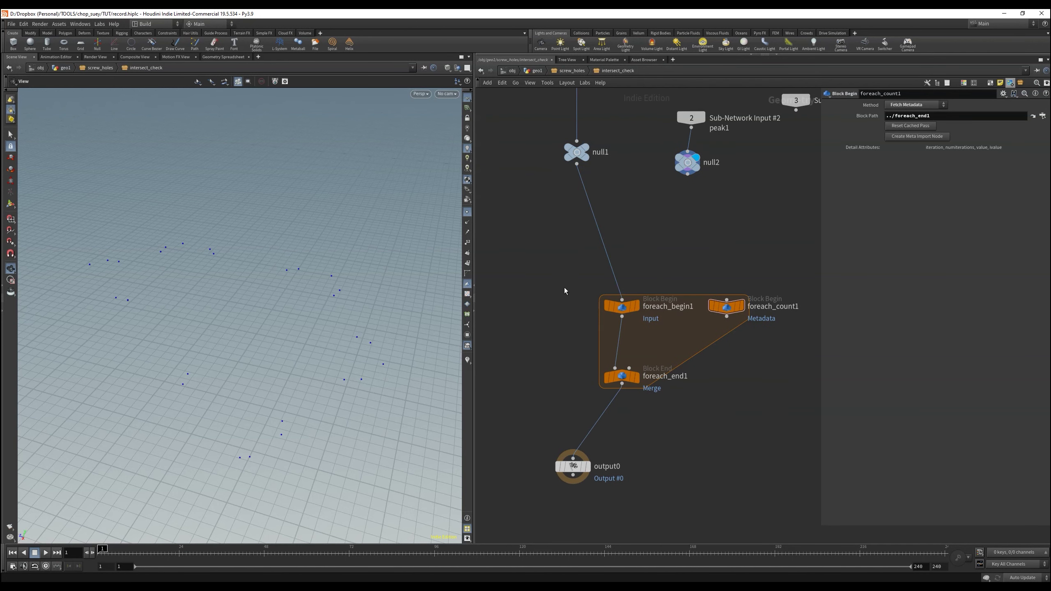
left_click(641, 323)
key("l")
left_click(676, 388)
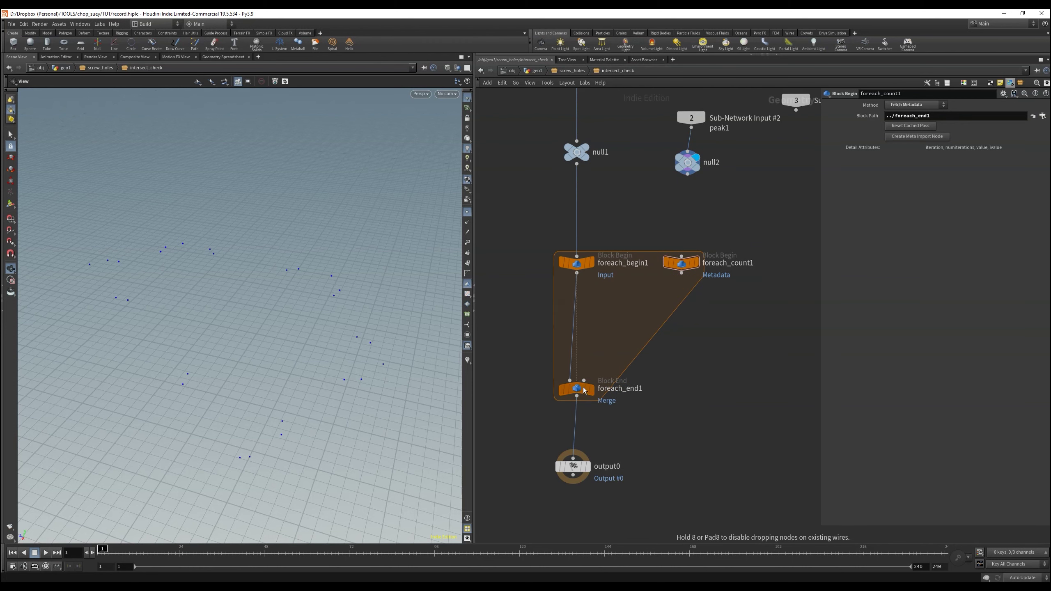
key("l")
left_click_drag(689, 236, 683, 212)
left_click_drag(685, 267, 684, 244)
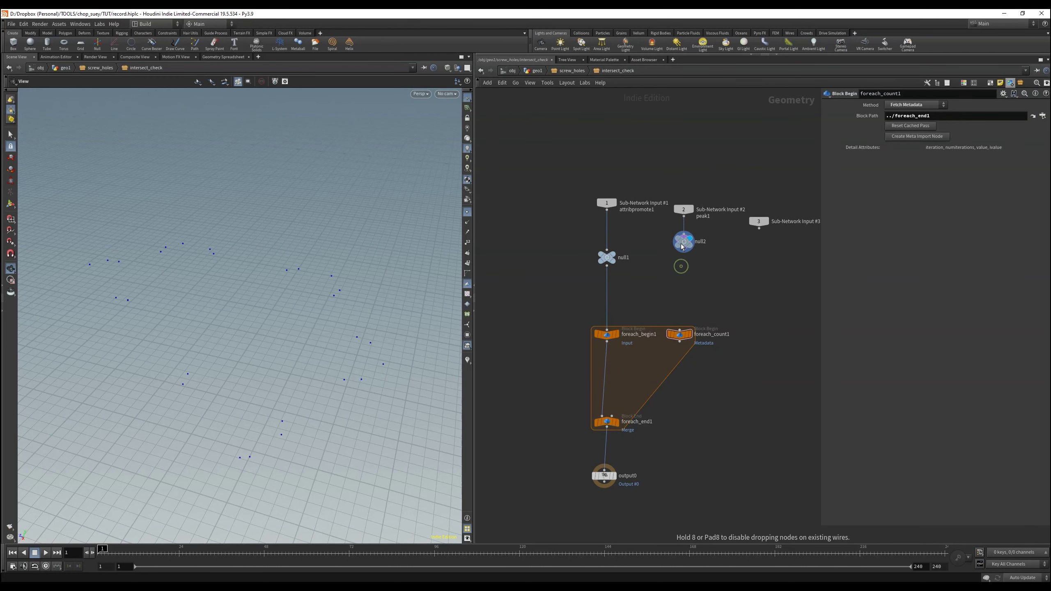
Step: Put intersectionanalysis1 and blast1 inside the for-each loop
left_click(667, 345)
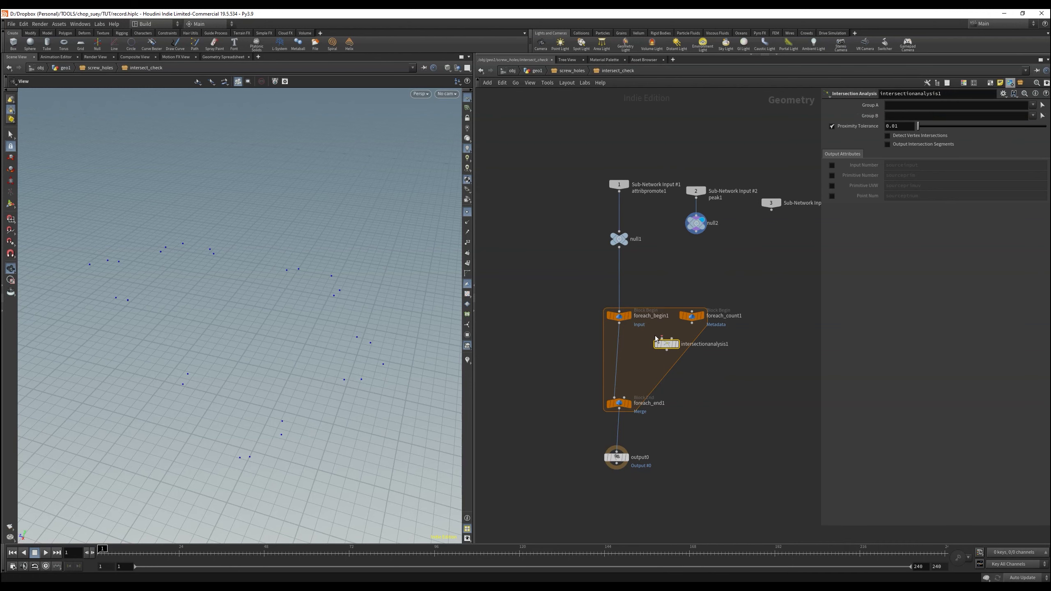
left_click_drag(672, 348, 571, 493)
left_click_drag(620, 404, 619, 449)
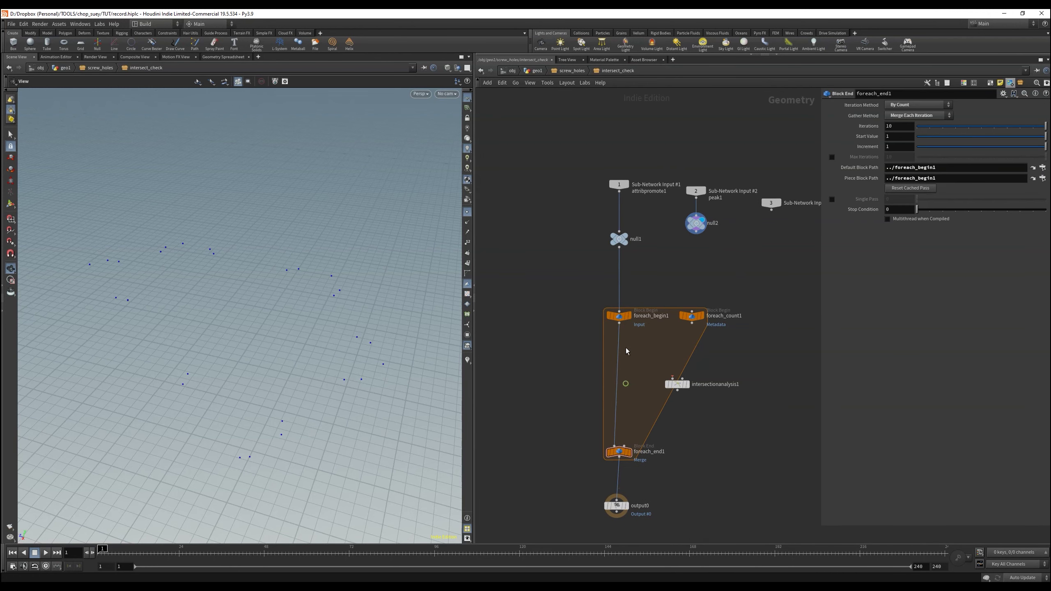
key("Tab")
type("blast")
key("Return")
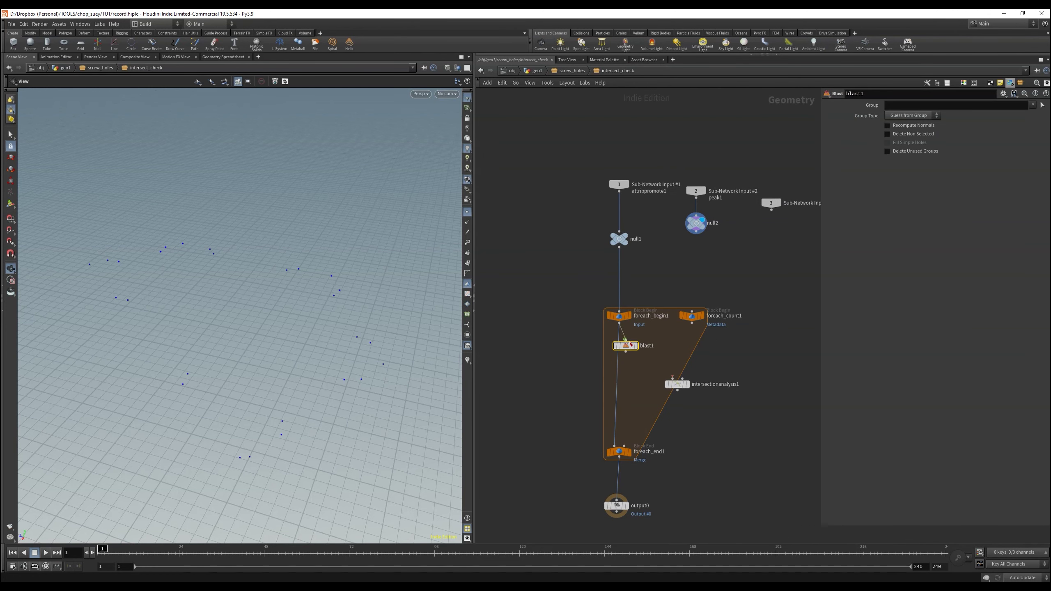
left_click(636, 354)
Step: Display the loop input's scattered points and null1's cylinders, zooming in on the cylinders
scroll(658, 344, "up", 3)
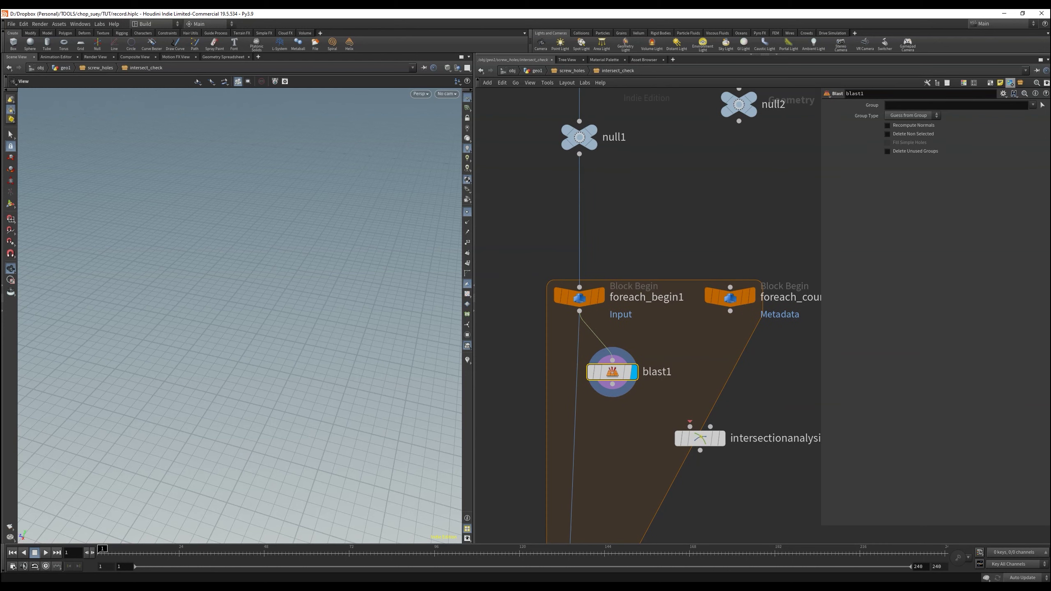
middle_click_drag(632, 489, 637, 361)
left_click(602, 216)
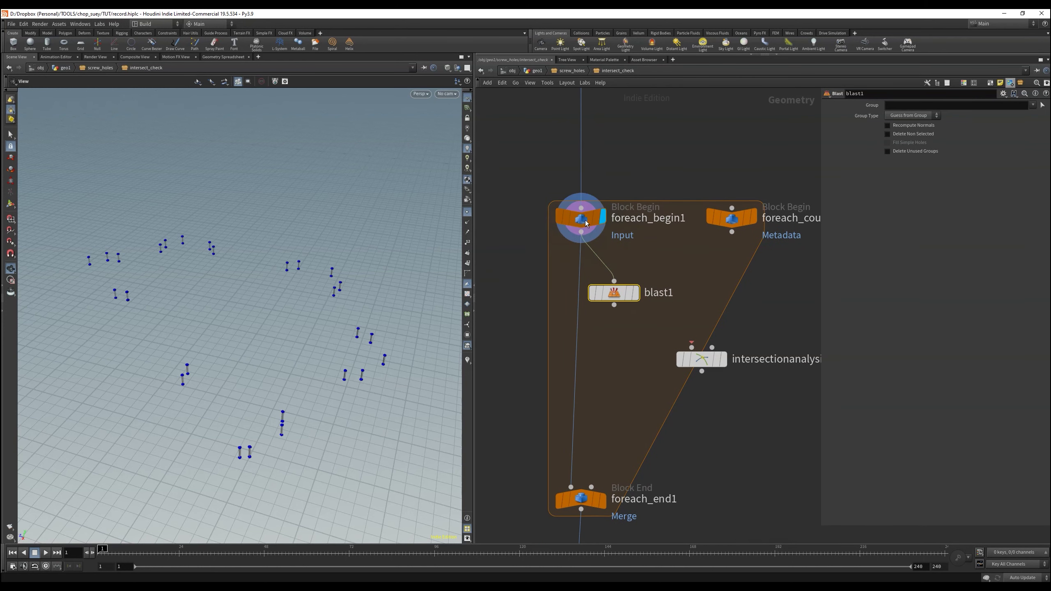
scroll(241, 315, "up", 3)
left_click(581, 499)
middle_click_drag(642, 373, 643, 494)
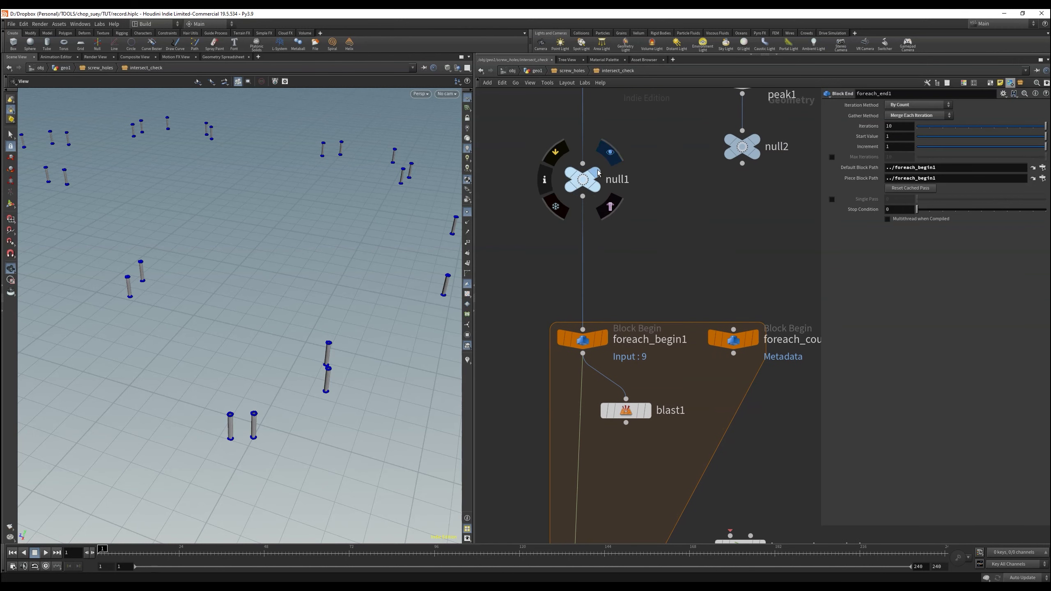
Step: Test blast1's group filter with hole_id==1, then hole_id==2
left_click(578, 186)
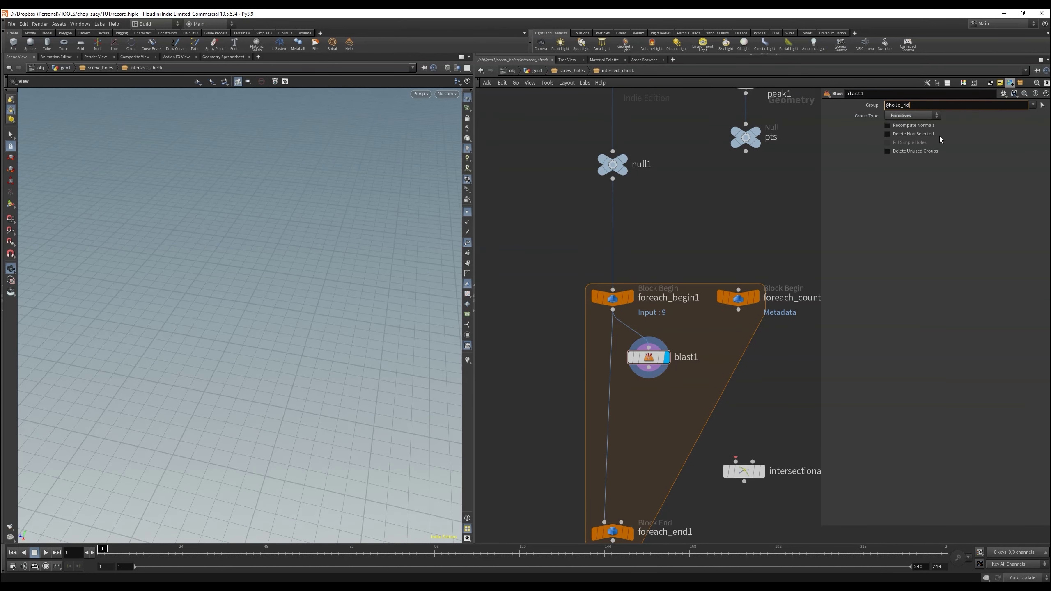
type("==1")
mouse_move(626, 339)
scroll(407, 258, "up", 3)
left_click(918, 105)
key("BackSpace")
type("2")
key("Return")
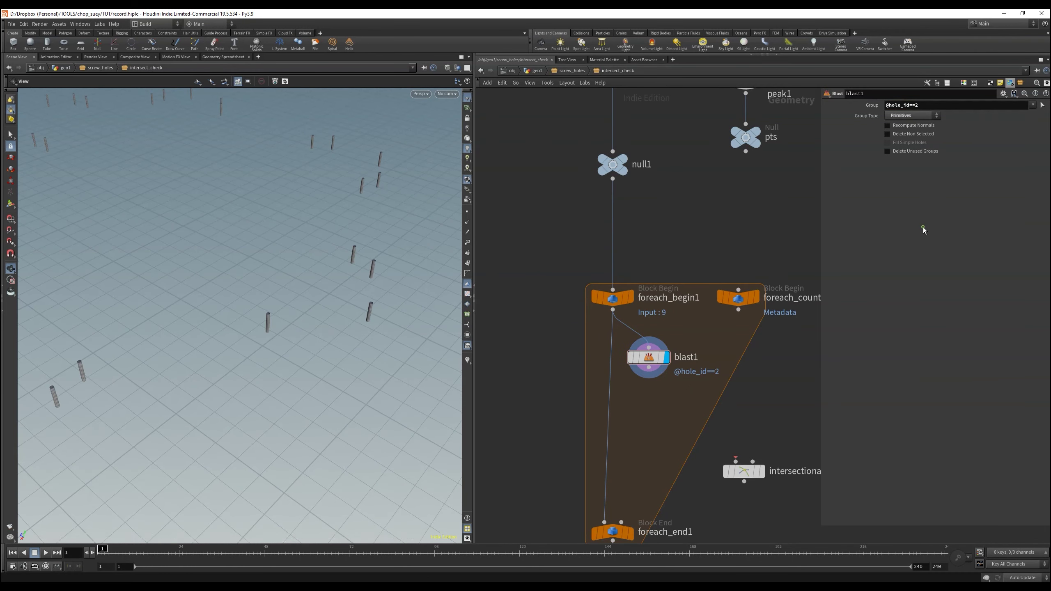
scroll(306, 310, "down", 3)
left_click(921, 105)
key("BackSpace")
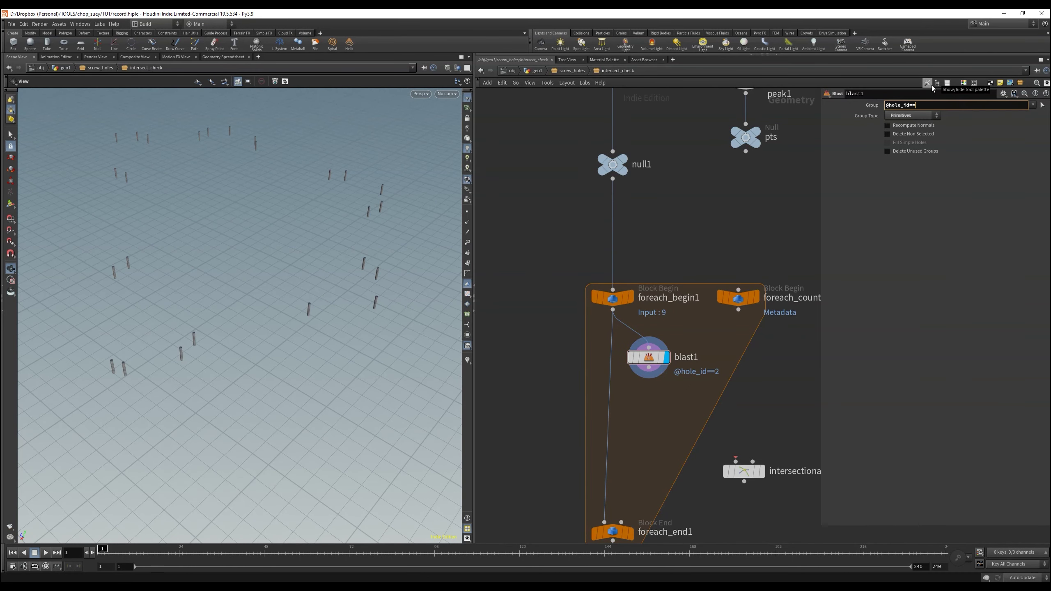
type("detail(\"../foreach_count1\", ")
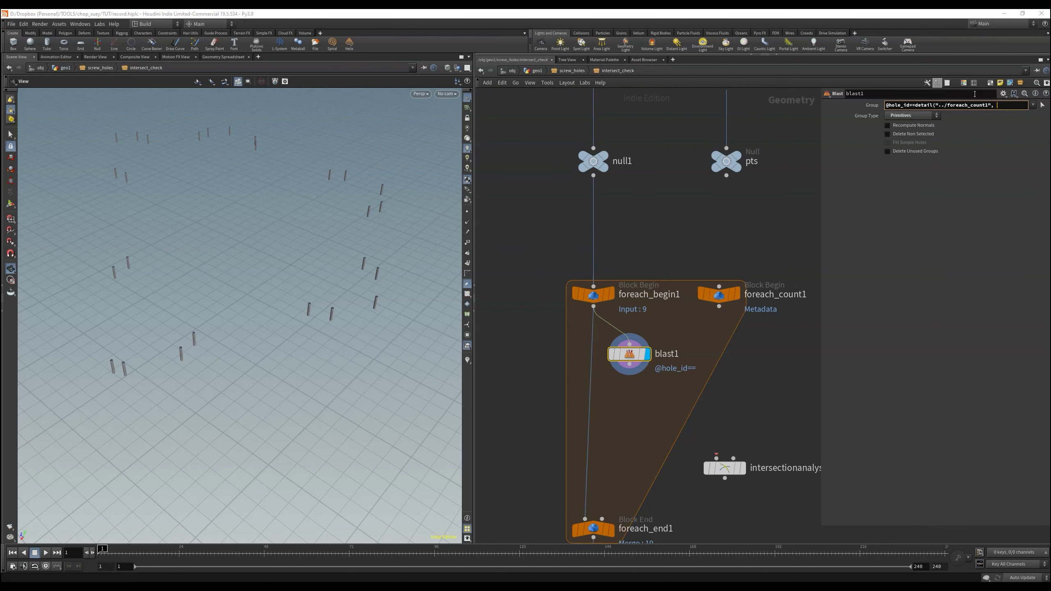
type("\"iteration\", 0);")
key("Return")
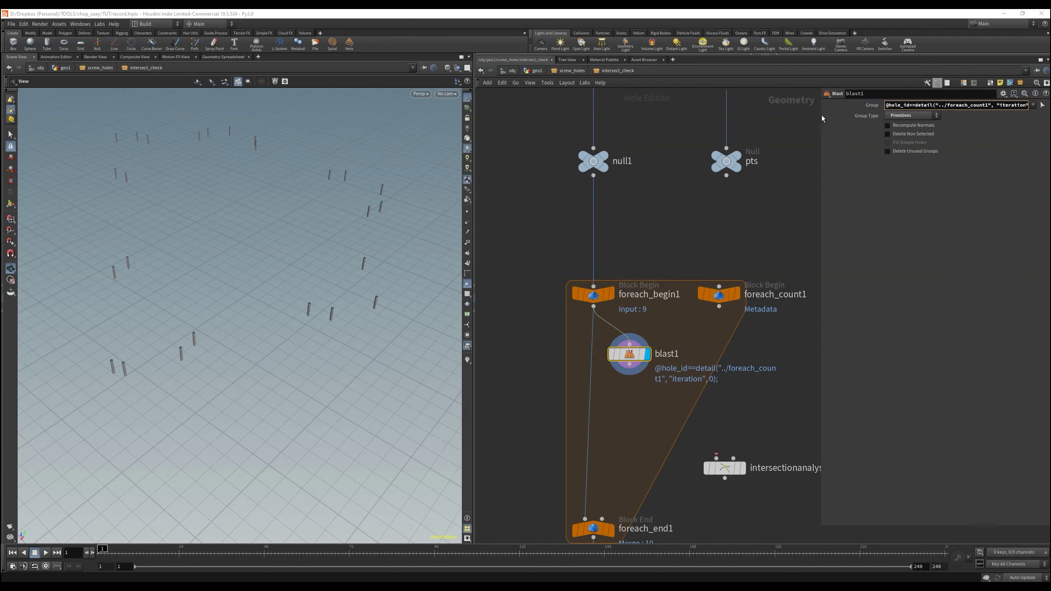
left_click_drag(823, 119, 772, 118)
left_click(723, 286)
left_click(869, 105)
type("`")
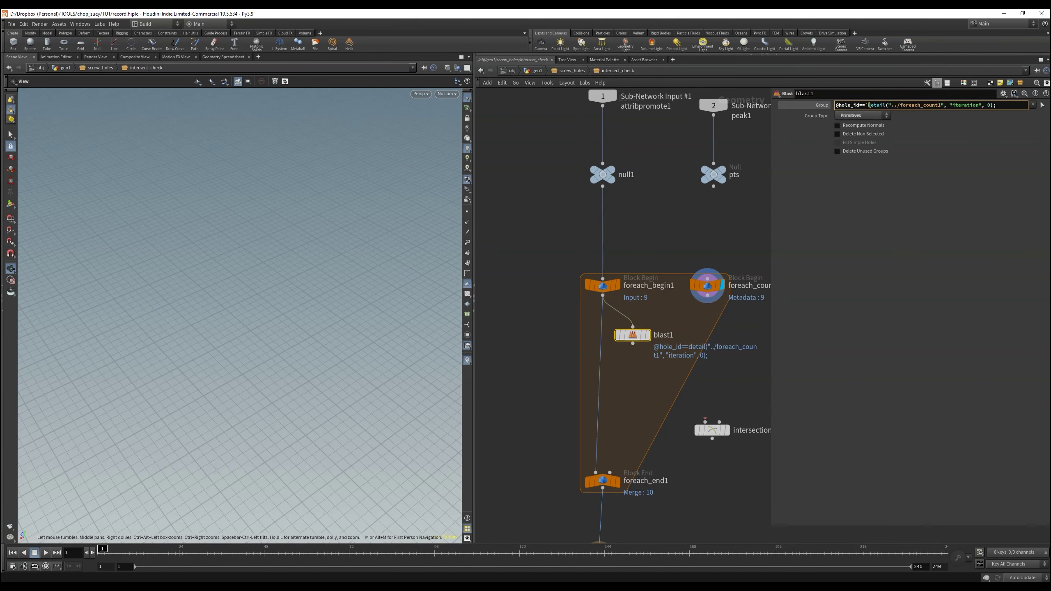
key("Return")
left_click(648, 336)
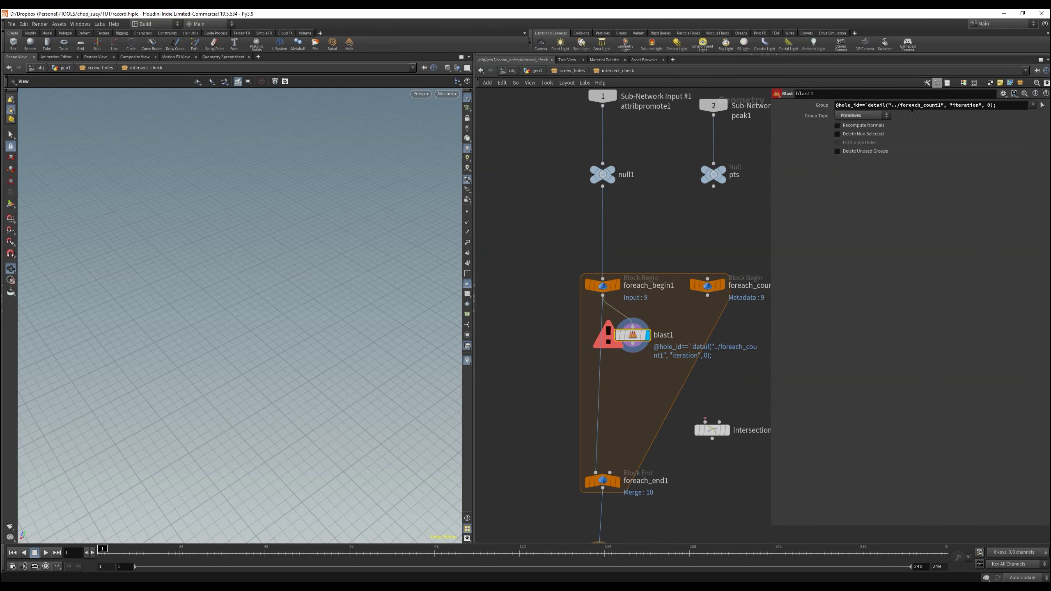
left_click(1005, 106)
key("BackSpace")
key("Return")
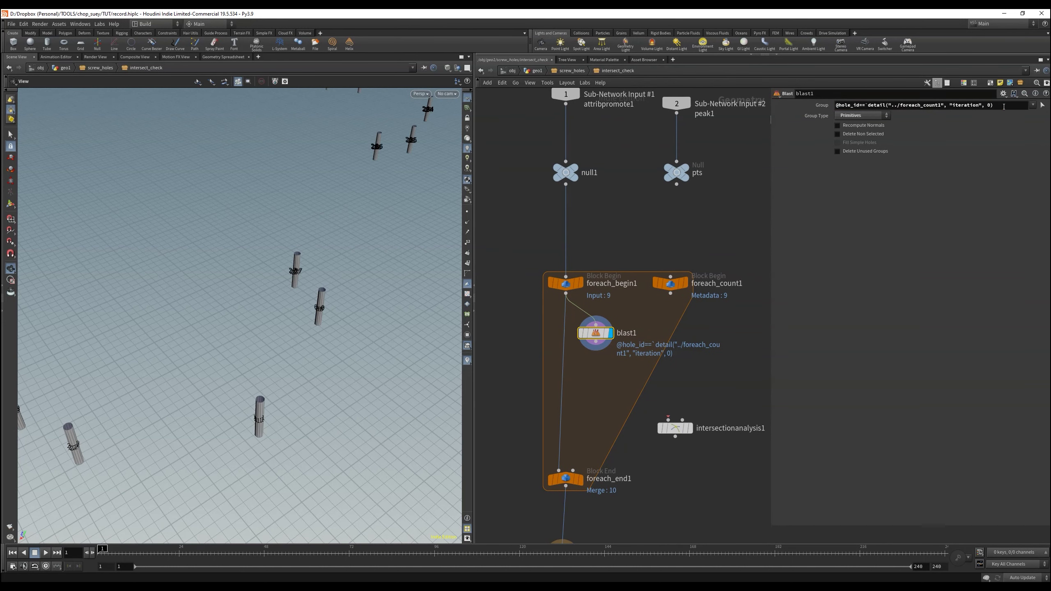
Step: Duplicate blast1 as blast2, wire both into intersectionanalysis1, and check each result
left_click_drag(595, 333, 640, 328, "alt")
left_click_drag(675, 428, 623, 391)
left_click_drag(592, 338, 616, 384)
left_click_drag(641, 337, 634, 394)
left_click(637, 392)
left_click(606, 329)
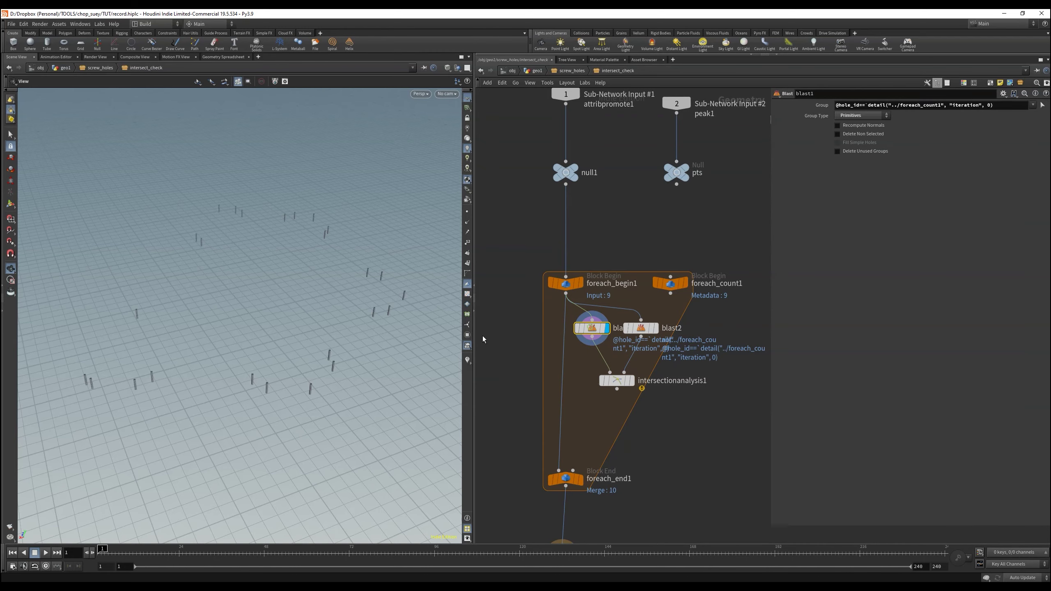
left_click(655, 331)
left_click(630, 380)
left_click_drag(619, 382, 619, 366)
middle_click_drag(630, 412, 625, 379)
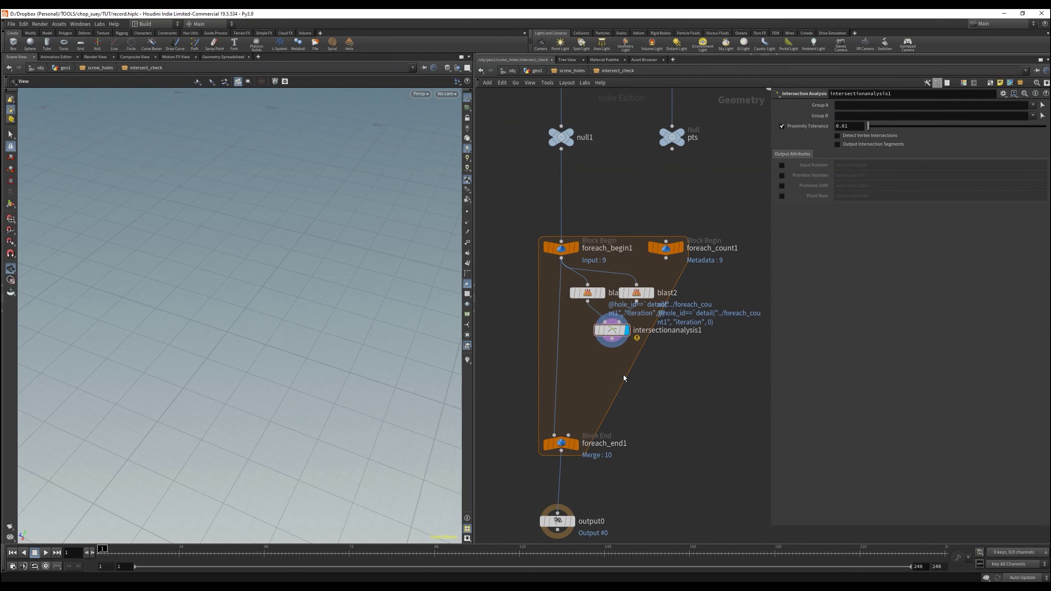
Step: Add an Attribute Wrangle node after the intersection analysis
key("Tab")
type("attrib")
left_click(561, 388)
Step: Insert attribwrangle1 before the loop end, with blast2 and intersectionanalysis1 wired into inputs 2 and 3
middle_click_drag(667, 408, 700, 393)
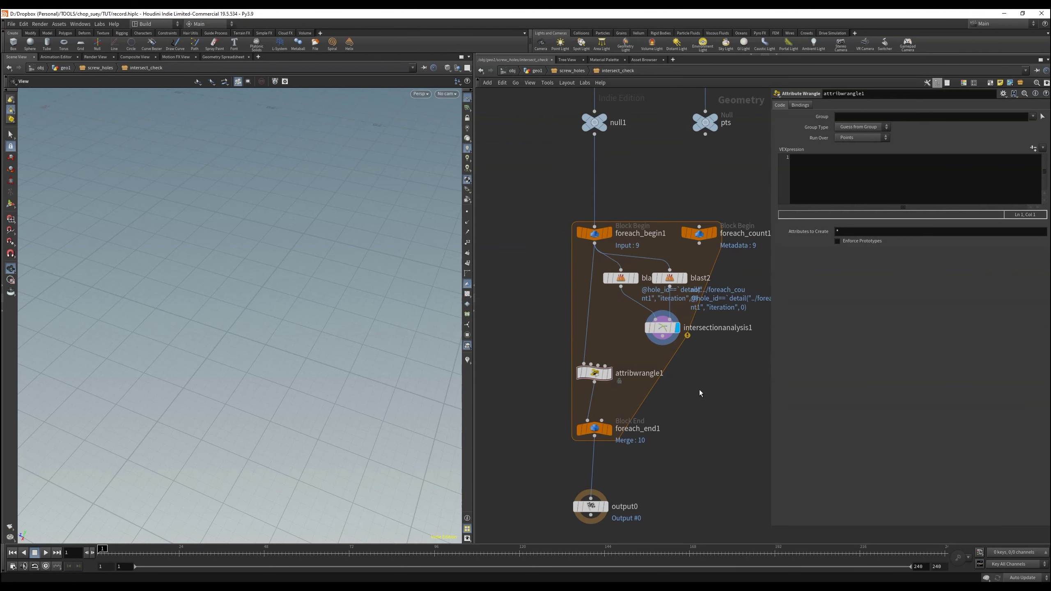
left_click_drag(670, 287, 591, 365)
left_click_drag(662, 345, 598, 365)
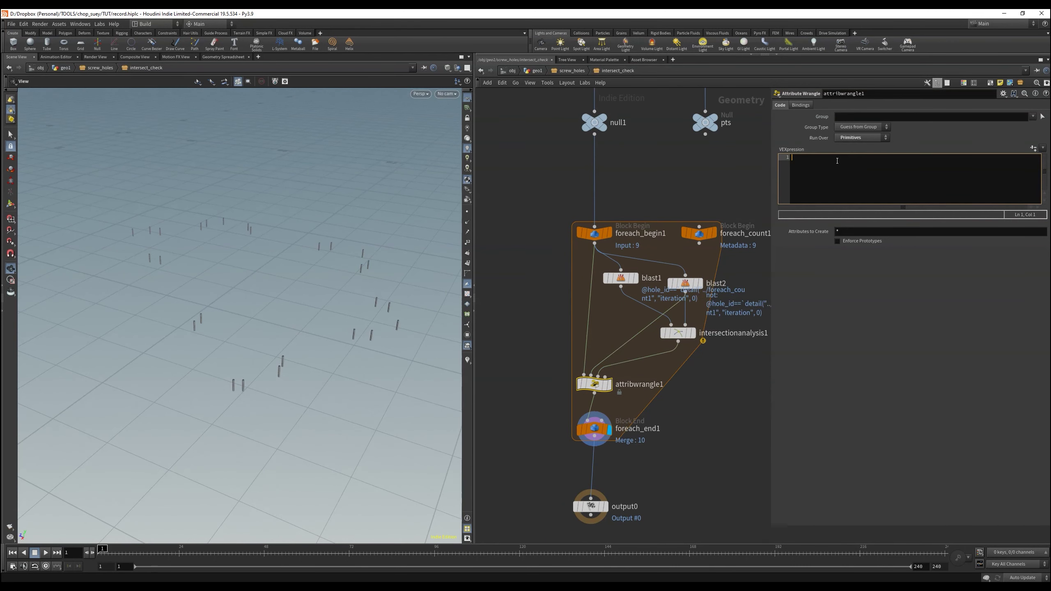
Step: Declare check_id from prim hole_id, intersect_check as npoints(2), and own_id in the wrangle VEX
type("int check:id = prim(1, \"")
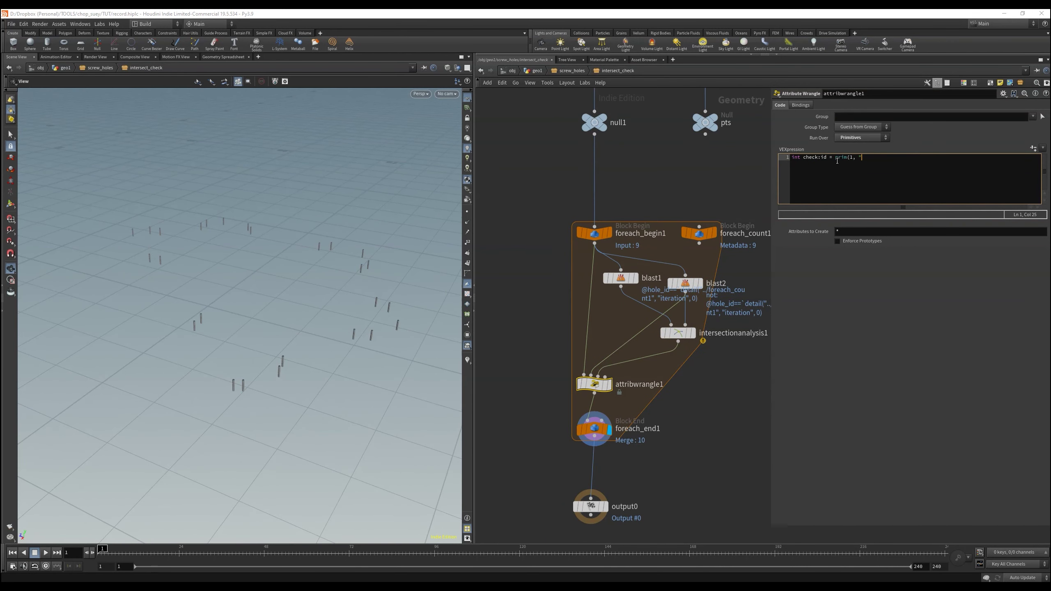
type("hole_id\", 0);")
key("Return")
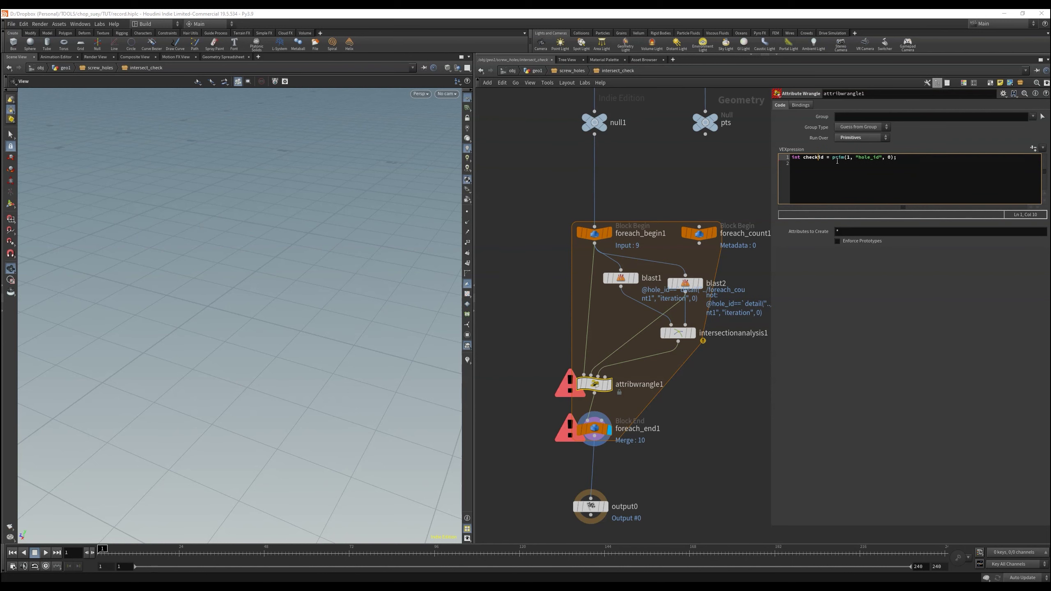
type("int ")
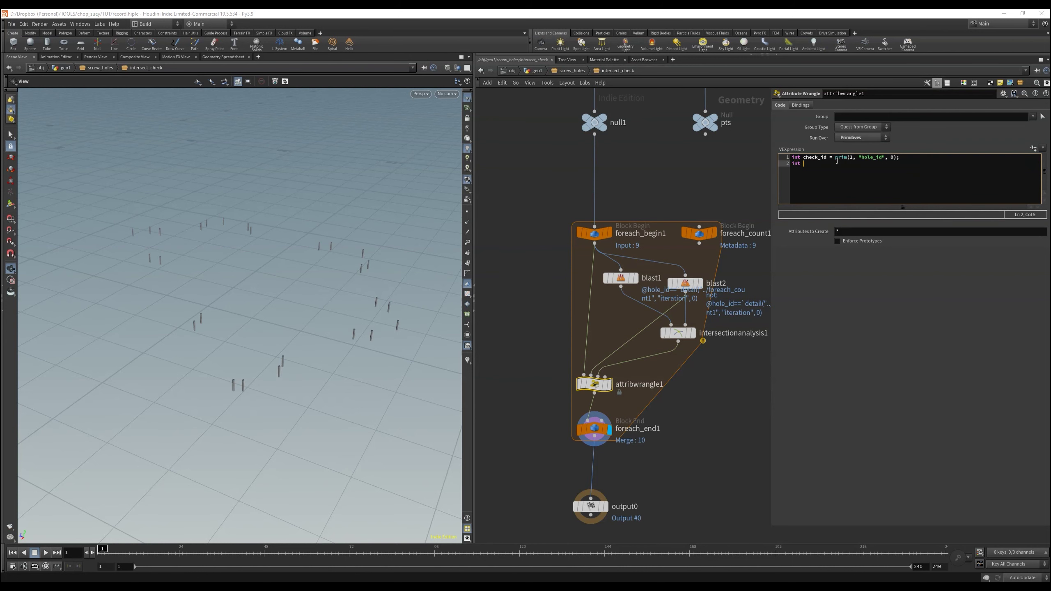
type("intersect_check = npoints(2);")
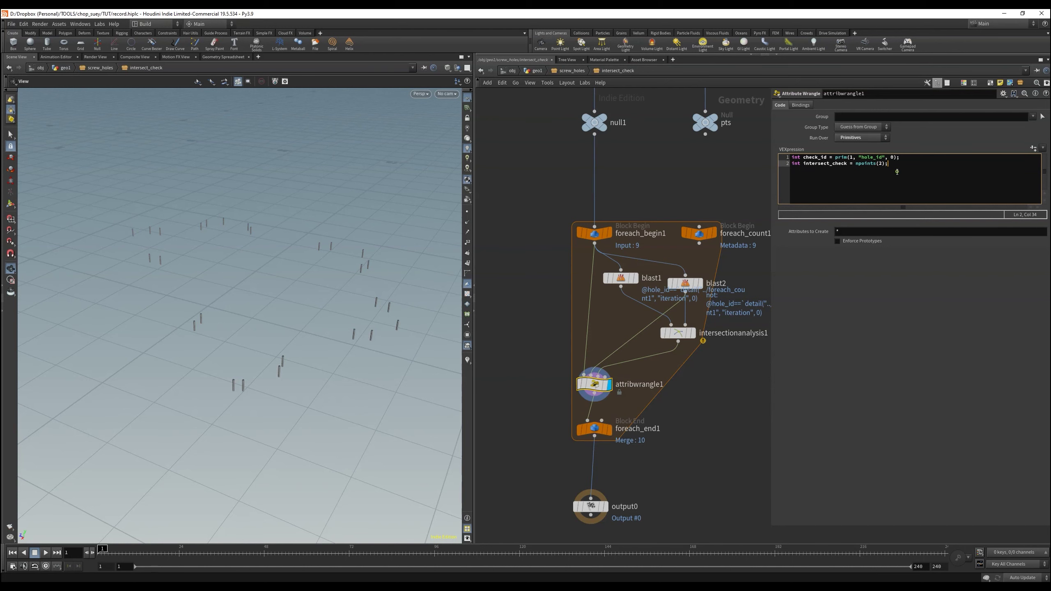
key("Return")
type("int own_id= ")
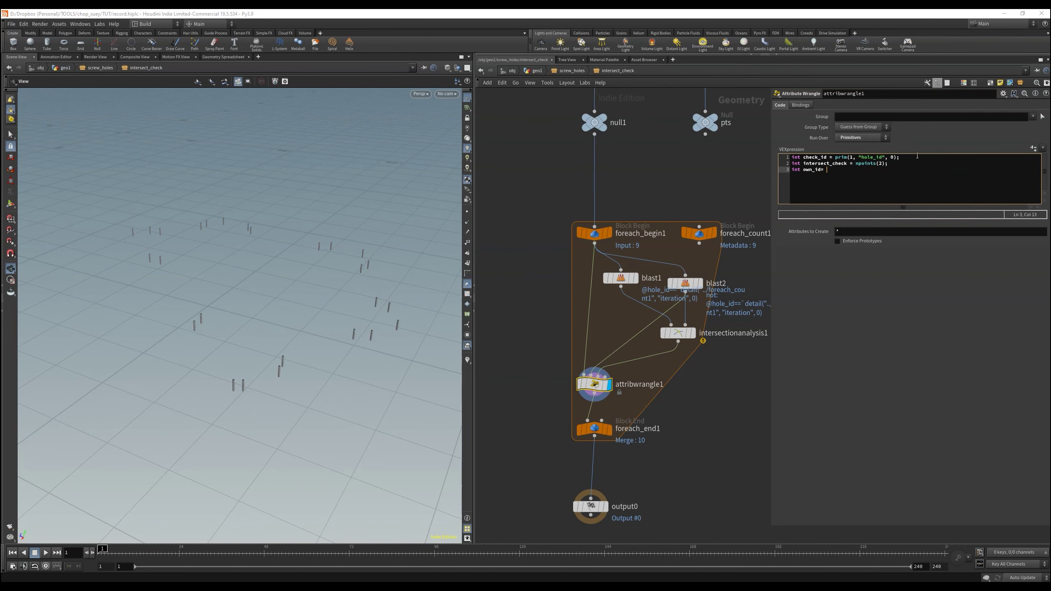
type("prim(0, \"hole_id\", @primnum);")
key("Return")
key("Return")
type("if(own_id==check_id")
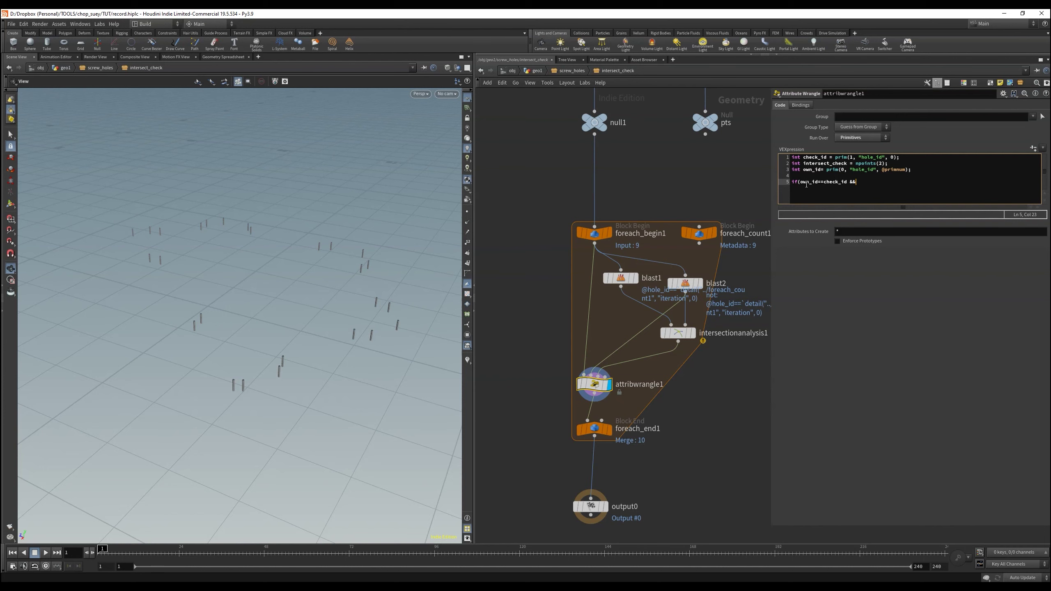
type(" && intersect_check>0)")
key("Return")
type("{")
key("Return")
type("removeprim(0, ")
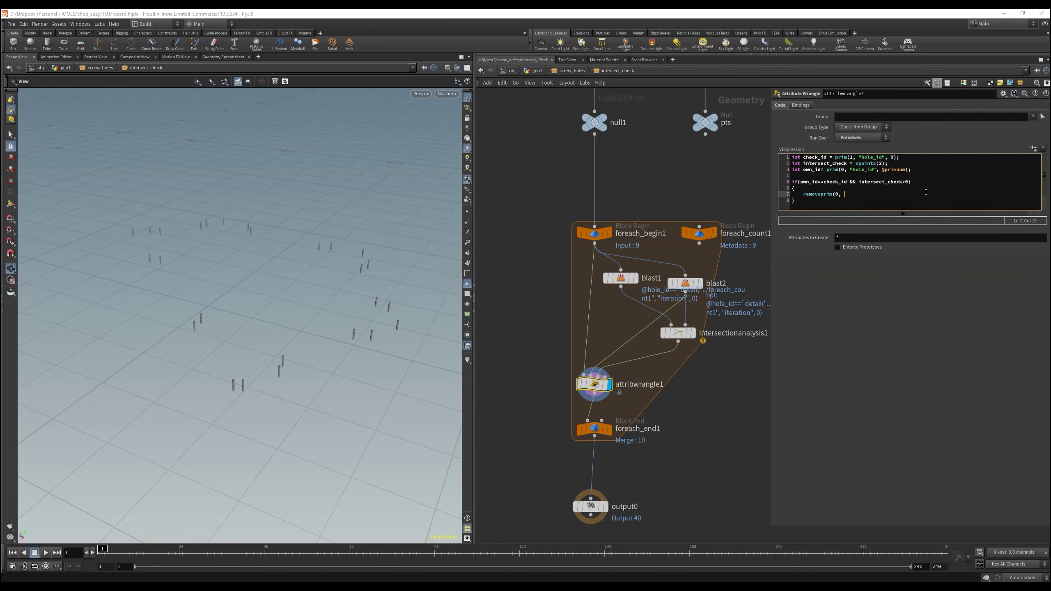
type("@primnum")
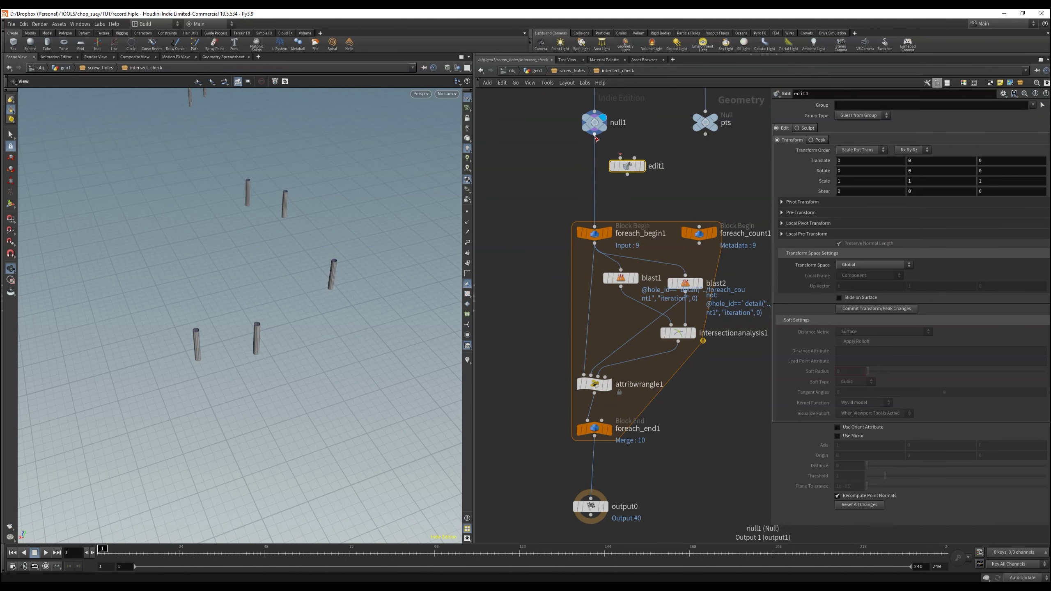
Step: Display edit1 under null1 and select the middle tube as its edited geometry
left_click(645, 170)
left_click_drag(627, 166, 595, 166)
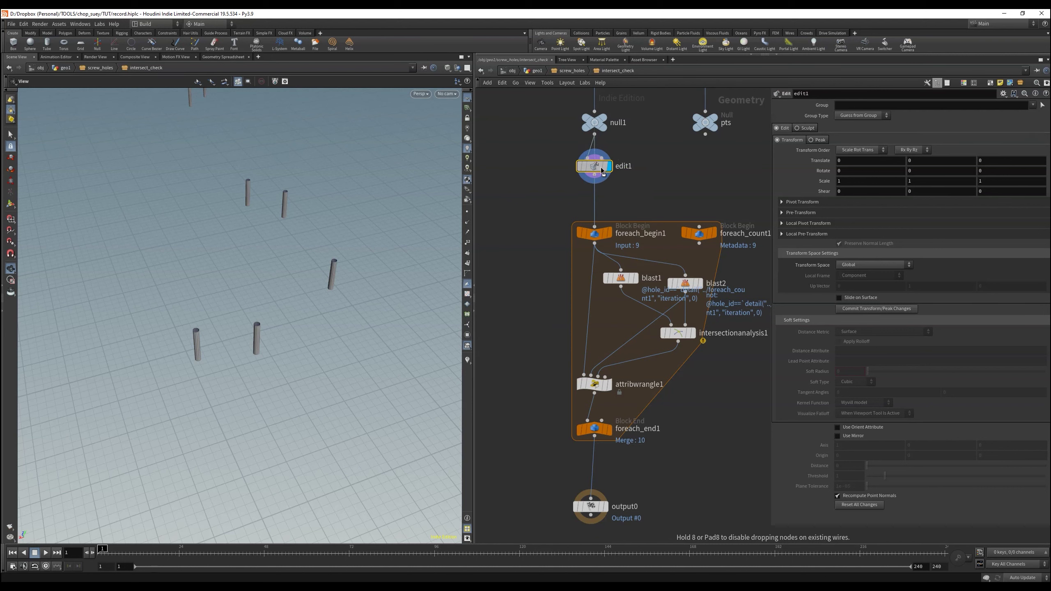
key("s")
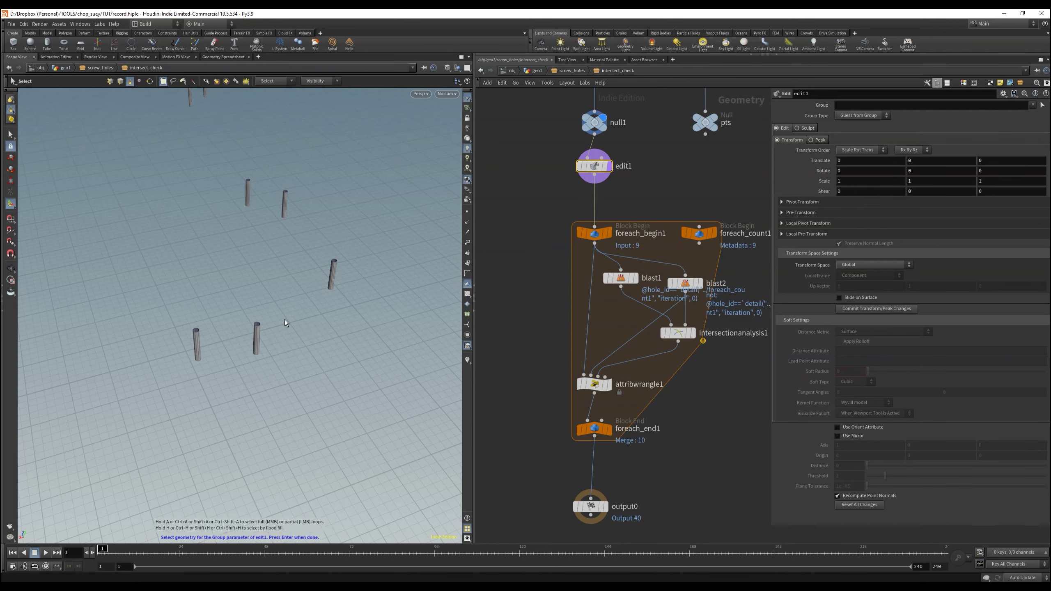
left_click_drag(284, 319, 235, 382, "alt")
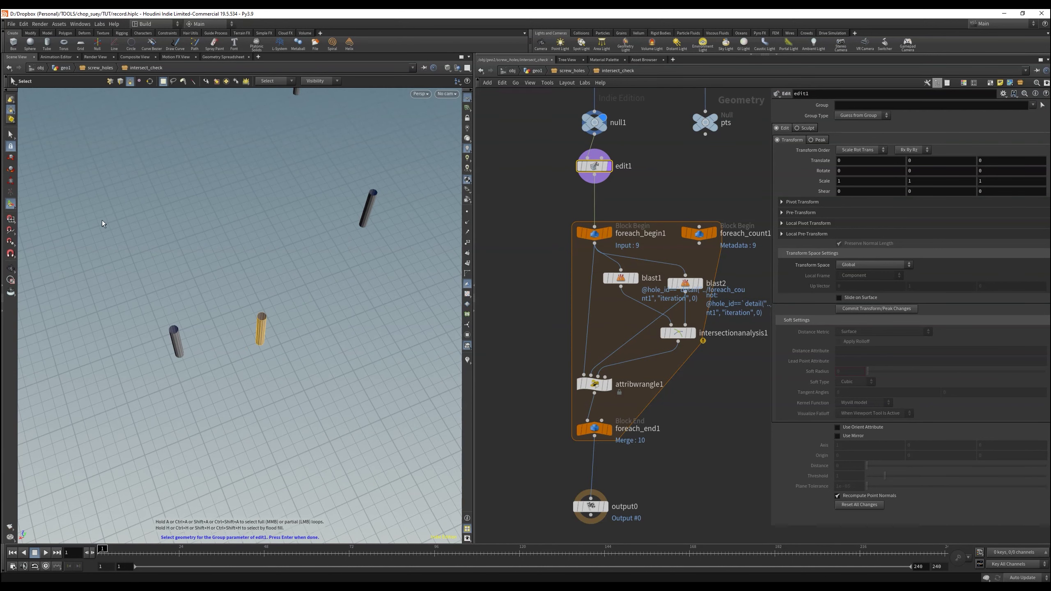
key("Escape")
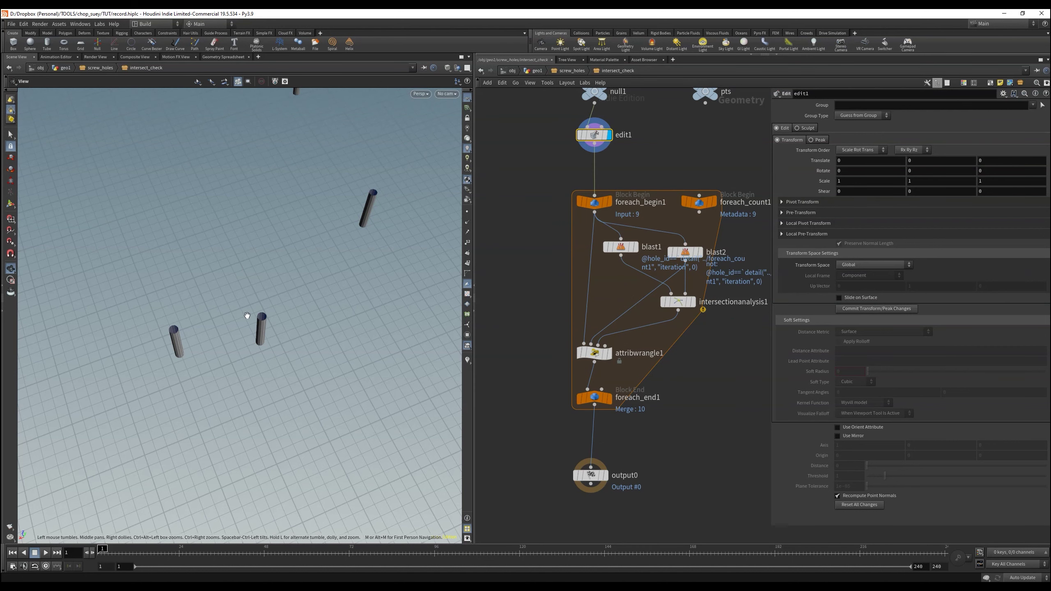
Step: Move the tube onto its neighbour, then display foreach_end1 and show its settings
left_click(11, 157)
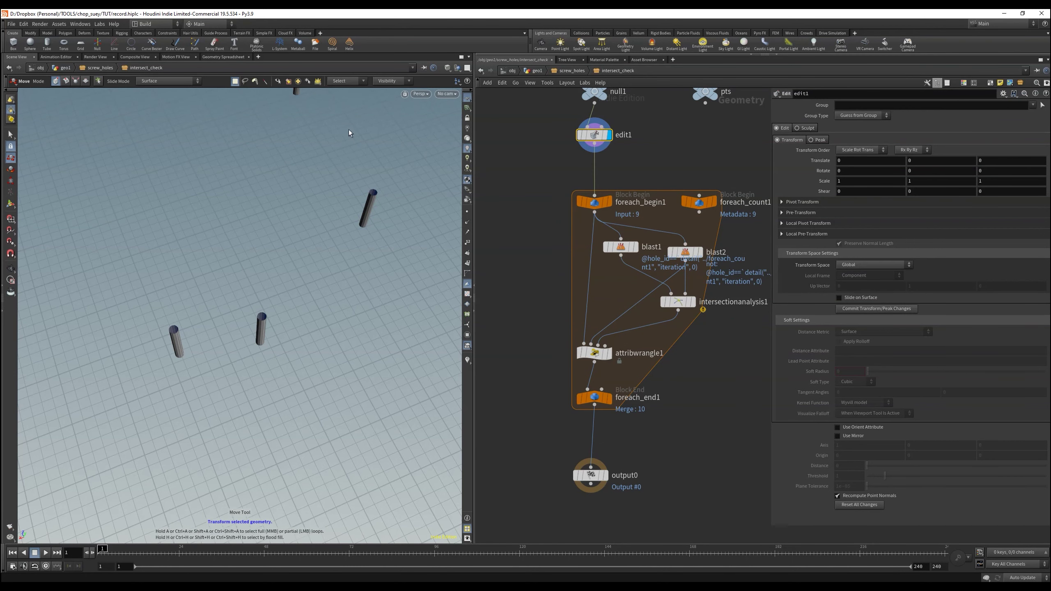
left_click(446, 94)
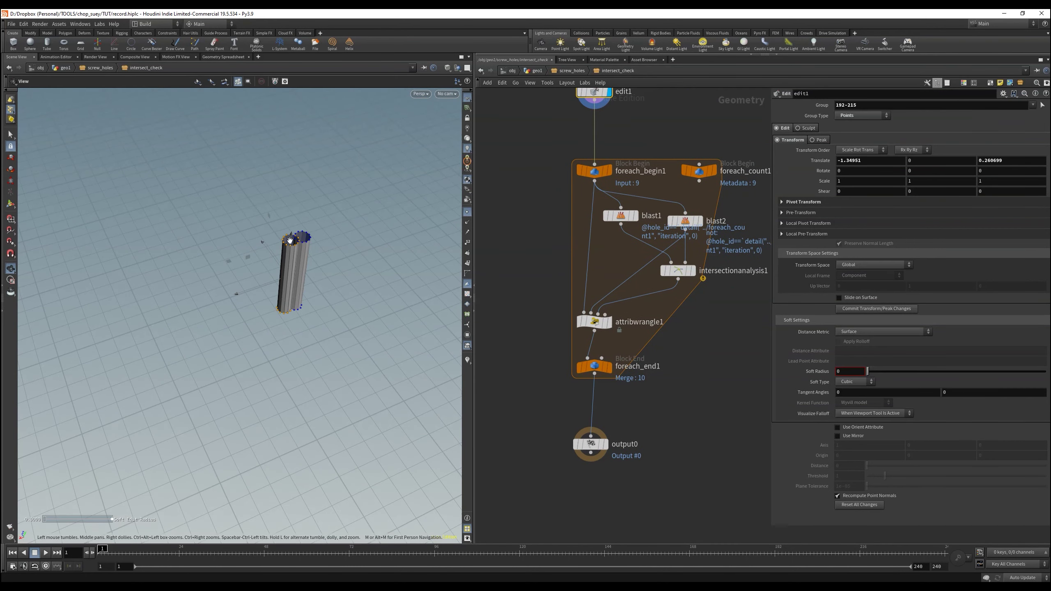
key("t")
scroll(290, 240, "up", 5)
middle_click_drag(535, 170, 533, 217)
left_click(606, 408)
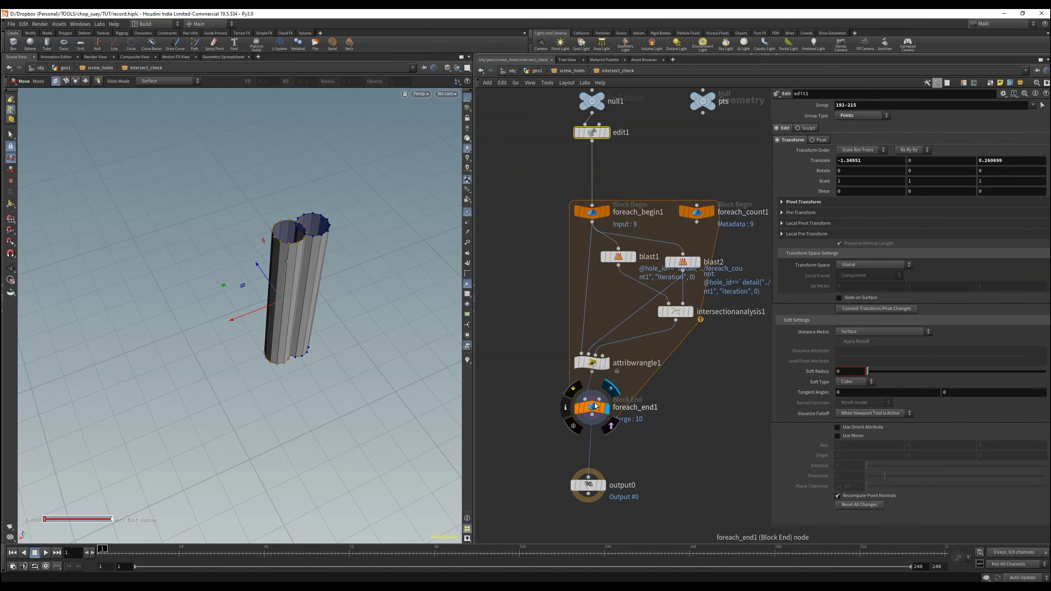
left_click(595, 406)
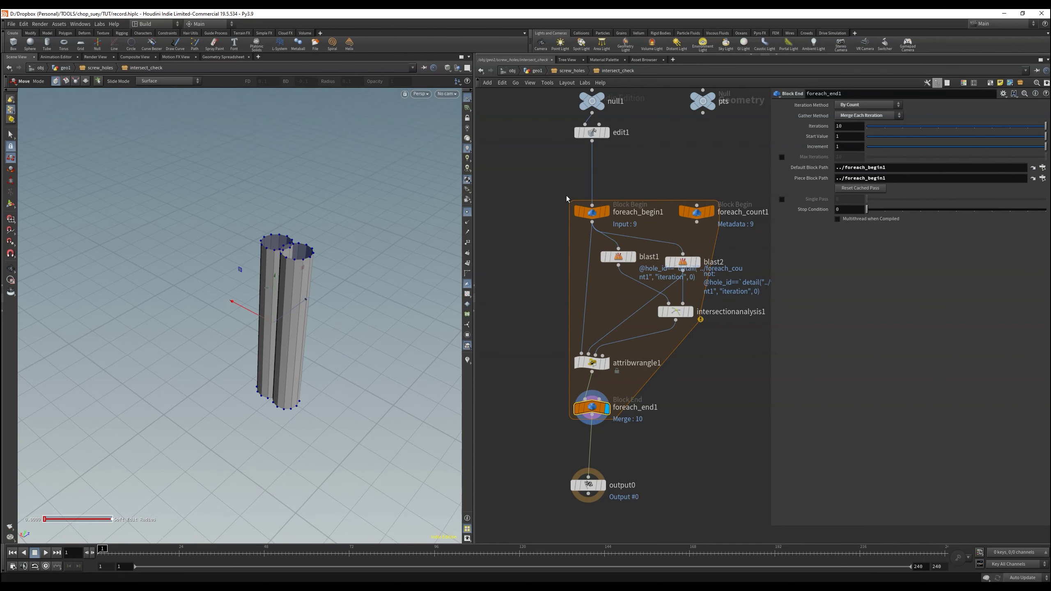
Step: Inspect the pts node's point count in its information panel
middle_click_drag(624, 171, 632, 231)
left_click(629, 152)
left_click(842, 13)
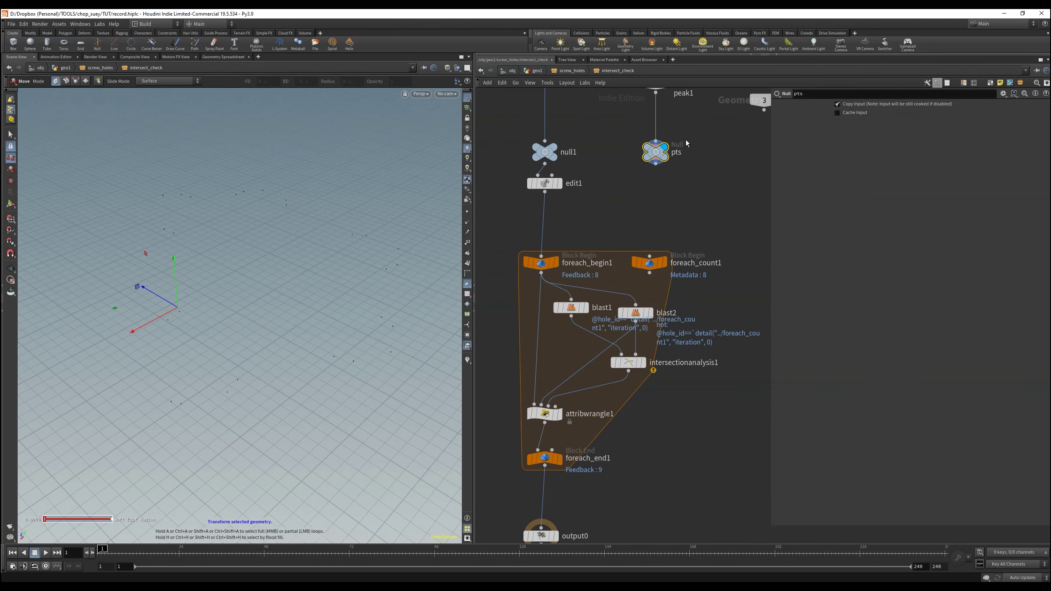
double_click(677, 153)
Step: Set foreach_end1 Iterations to the npoints("../pts") expression and display the loop output
left_click(546, 464)
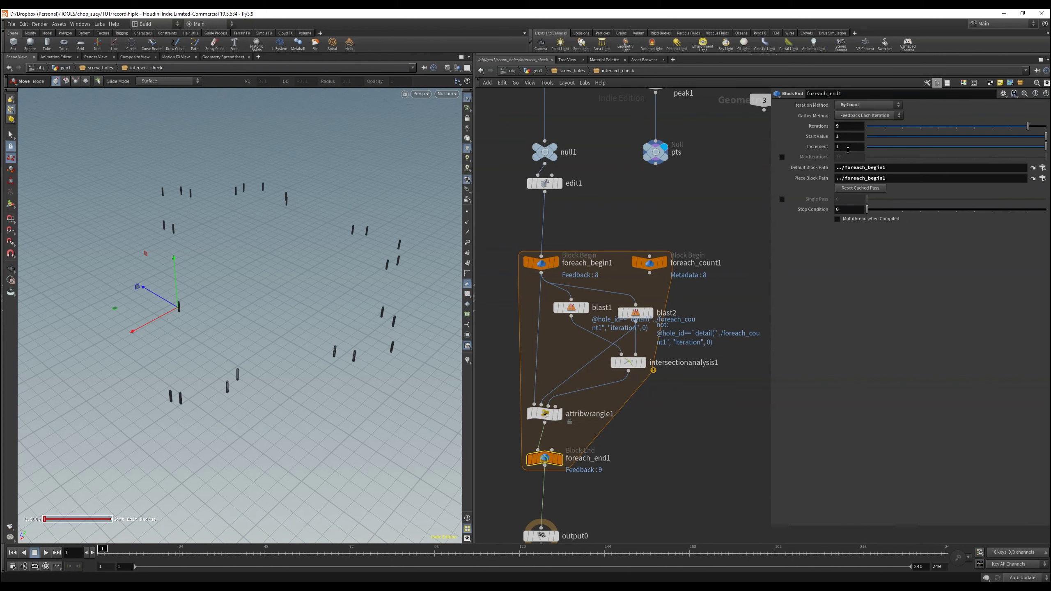
left_click(855, 123)
type("n")
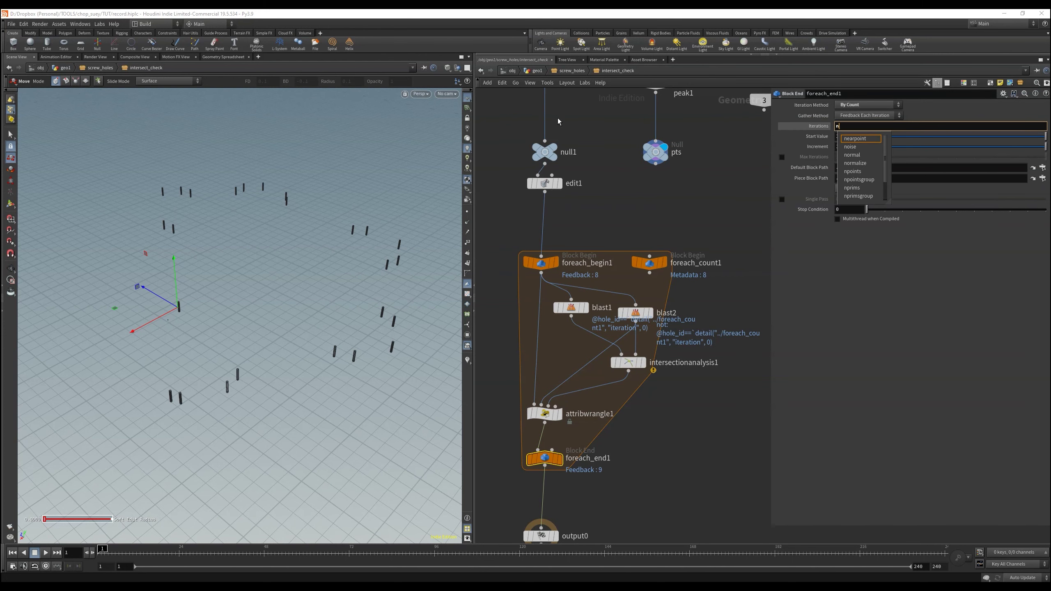
type("points(")
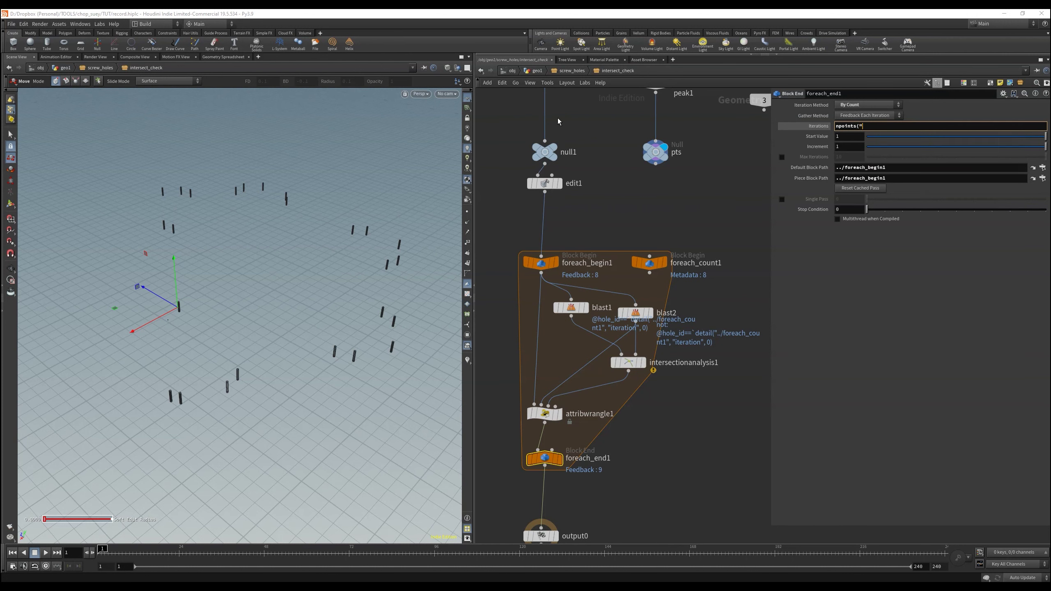
type("\")")
key("Return")
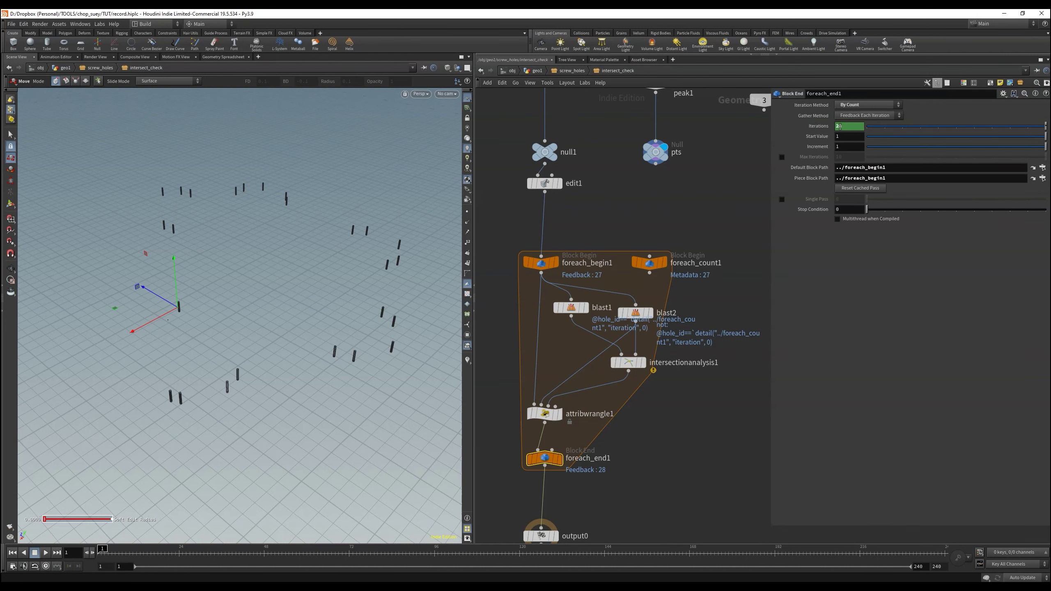
key("r")
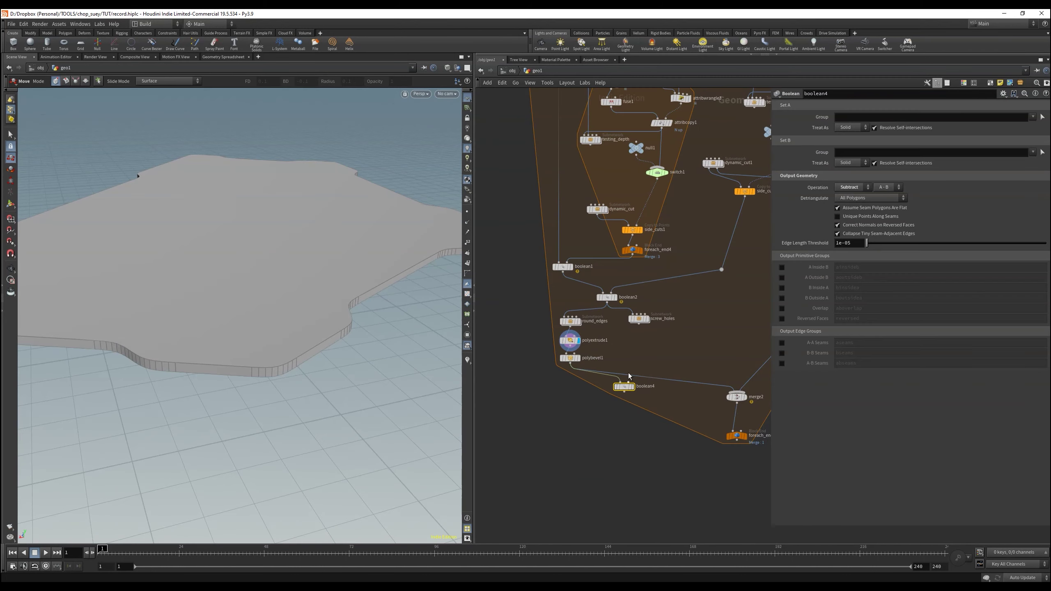
Step: Wire screw_holes into boolean4's second input and inspect a cut hole near the slab edge
left_click_drag(639, 324, 628, 382)
key("r")
key("Escape")
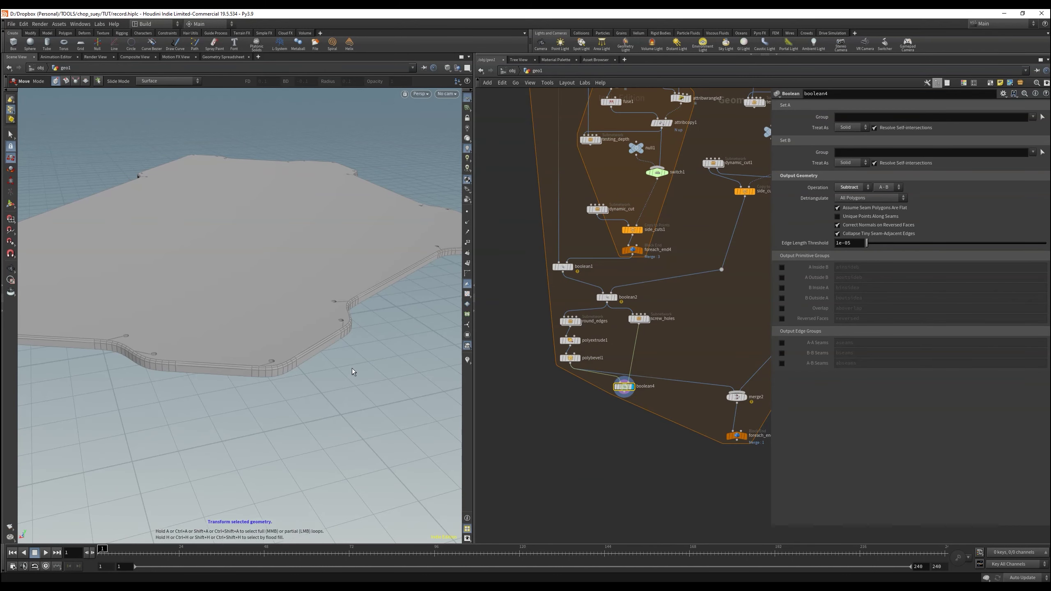
scroll(336, 385, "up", 5)
mouse_move(335, 384)
left_mouse_down()
mouse_move(329, 312)
mouse_move(329, 357)
mouse_move(352, 392)
left_mouse_up()
scroll(363, 327, "up", 5)
scroll(364, 324, "down", 6)
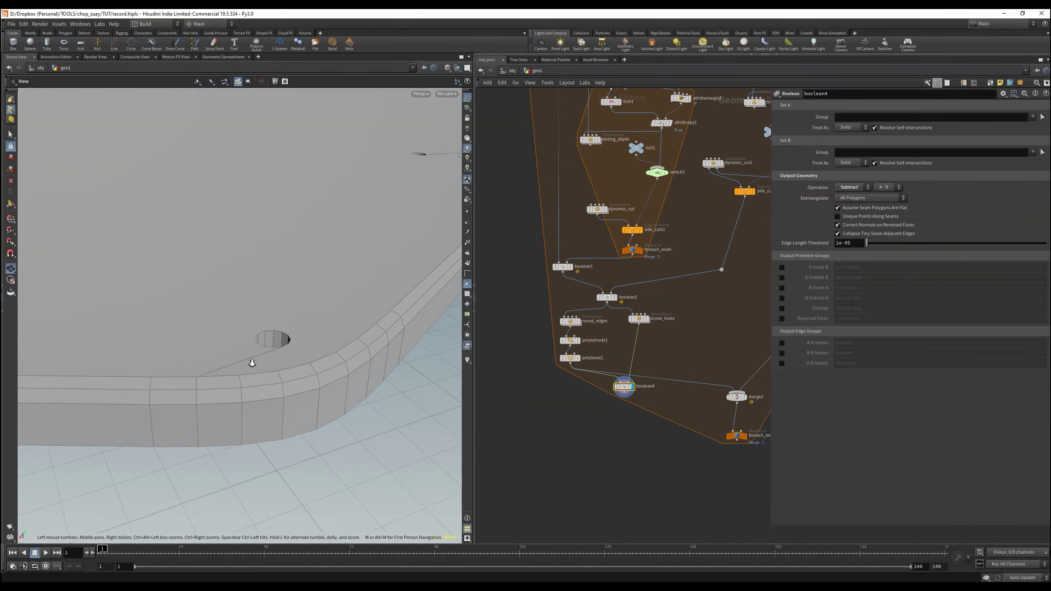
key("t")
Step: Feed boolean4 into merge2, tidy its position, then display and enter screw_holes
left_click(594, 378)
left_click(625, 392)
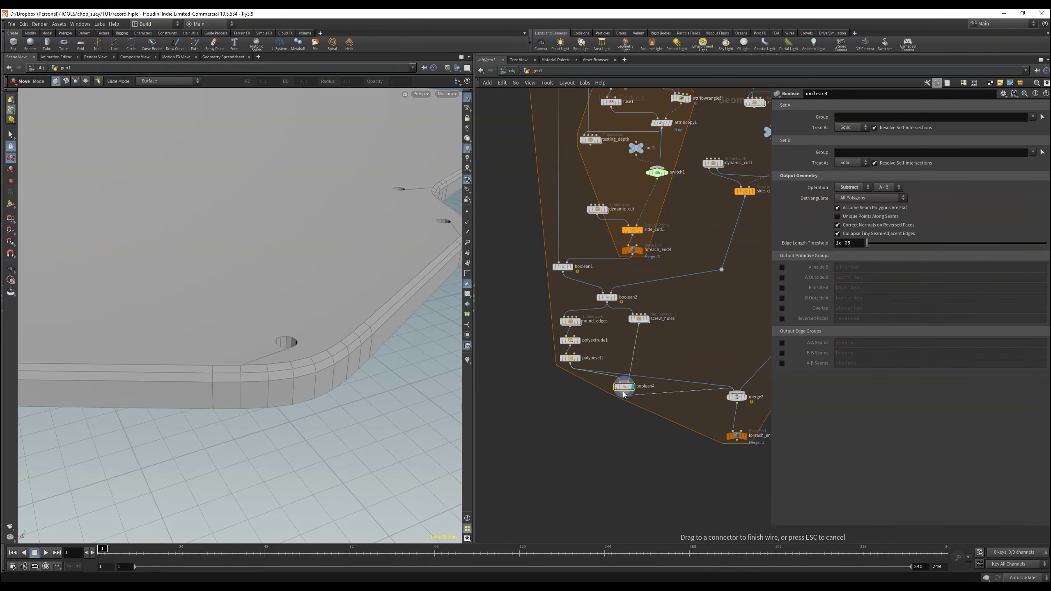
left_click_drag(626, 389, 632, 380)
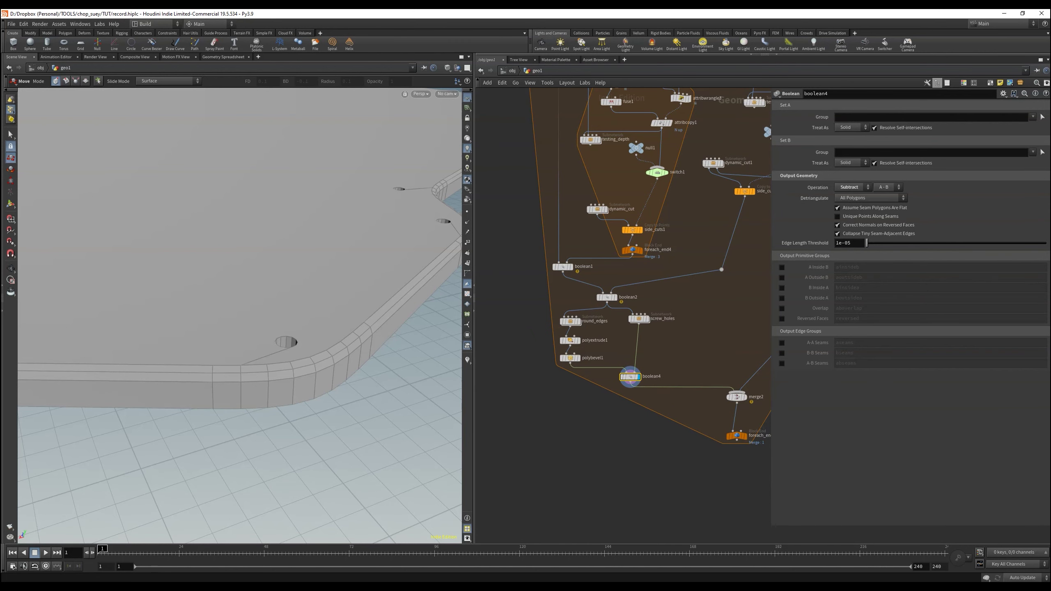
left_click(648, 318)
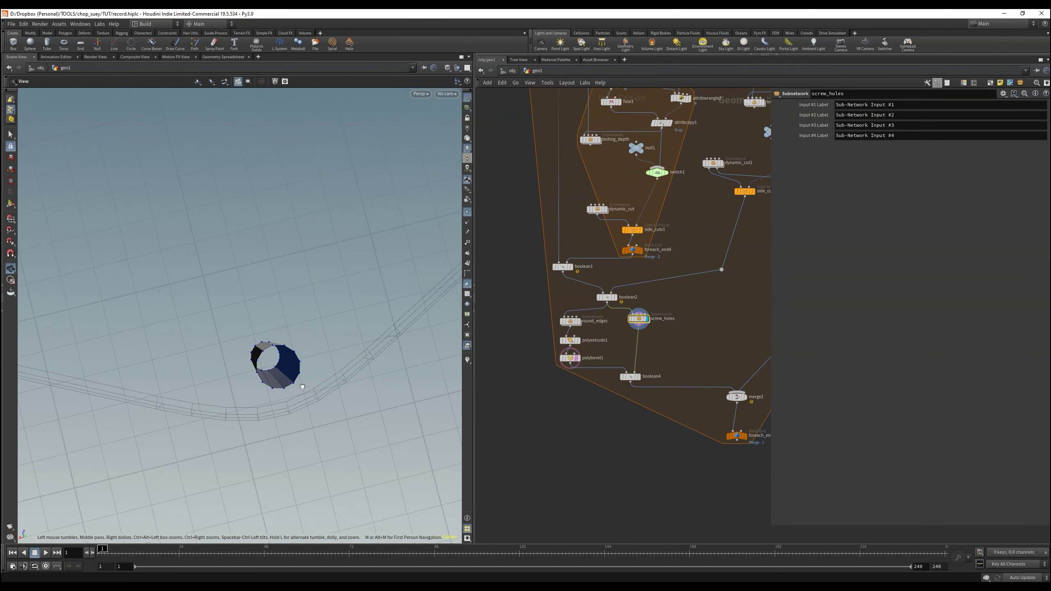
double_click(637, 317)
Step: Enable End Caps on tube1, then display boolean4's slab back in geo1
left_click(559, 297)
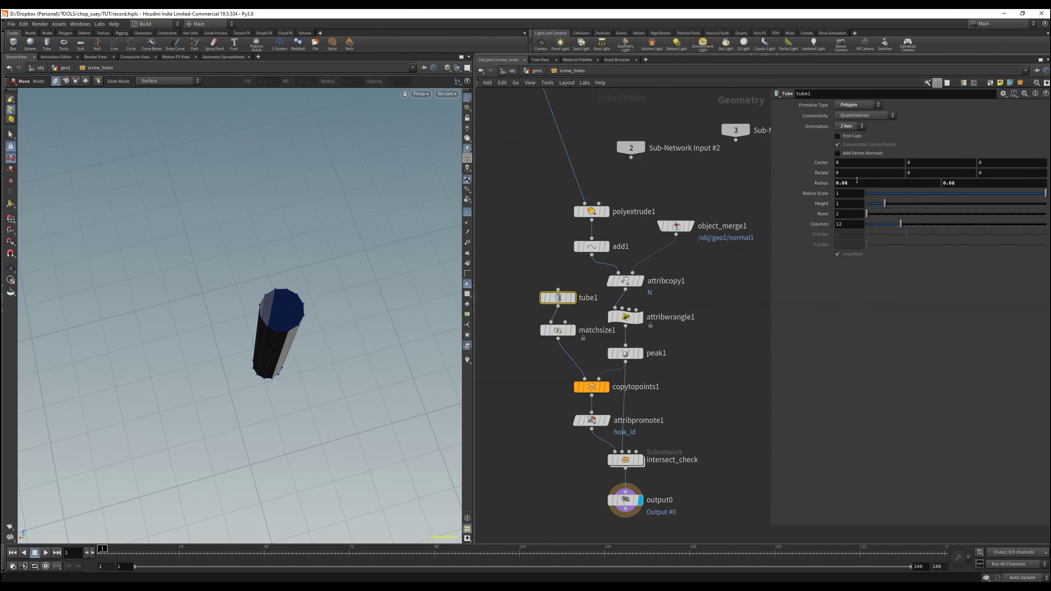
left_click(851, 137)
key("u")
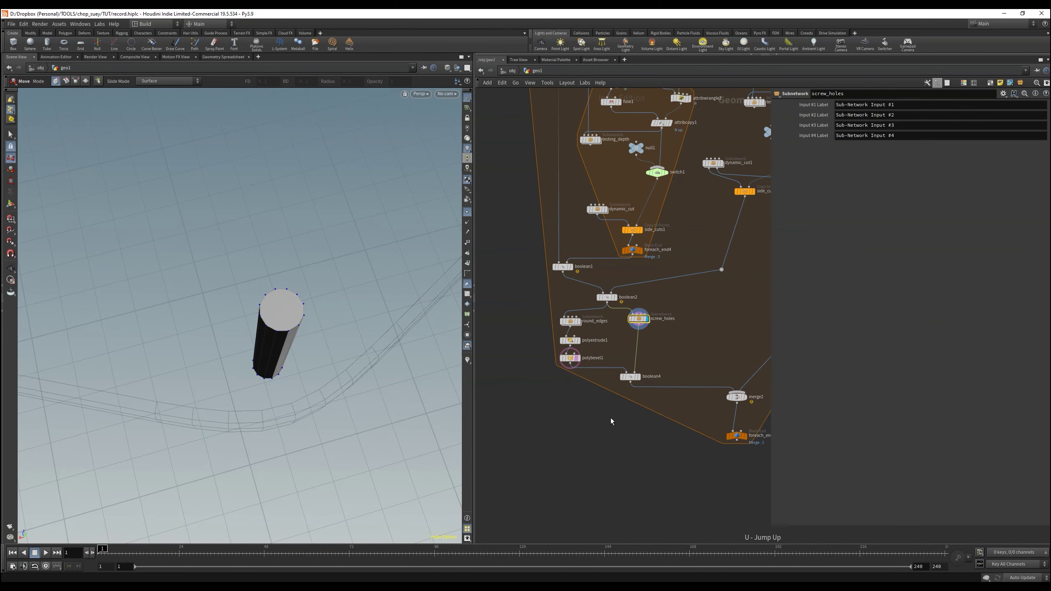
left_click(639, 377)
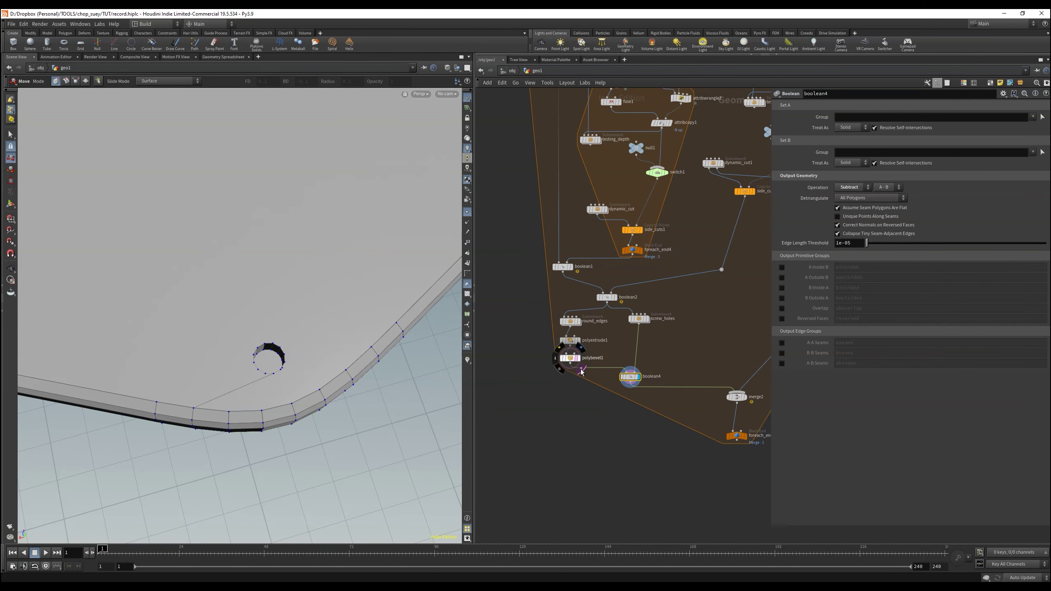
Step: Inspect the slab's holes and enable boolean4's B Inside A output primitive group
key("Escape")
left_click_drag(299, 360, 290, 290)
scroll(313, 352, "down", 5)
key("t")
key("Escape")
scroll(421, 373, "up", 8)
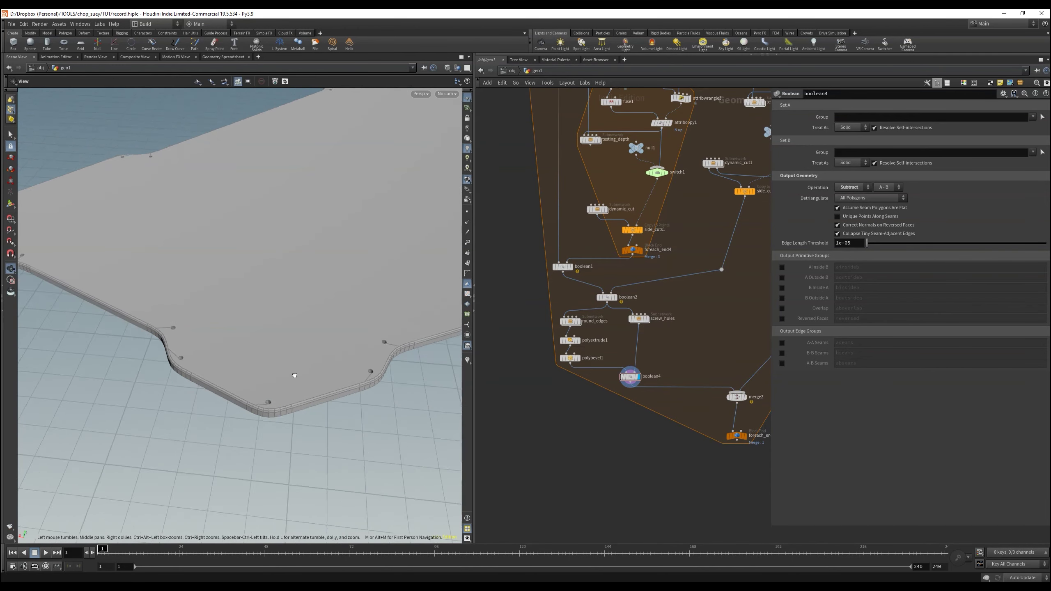
key("t")
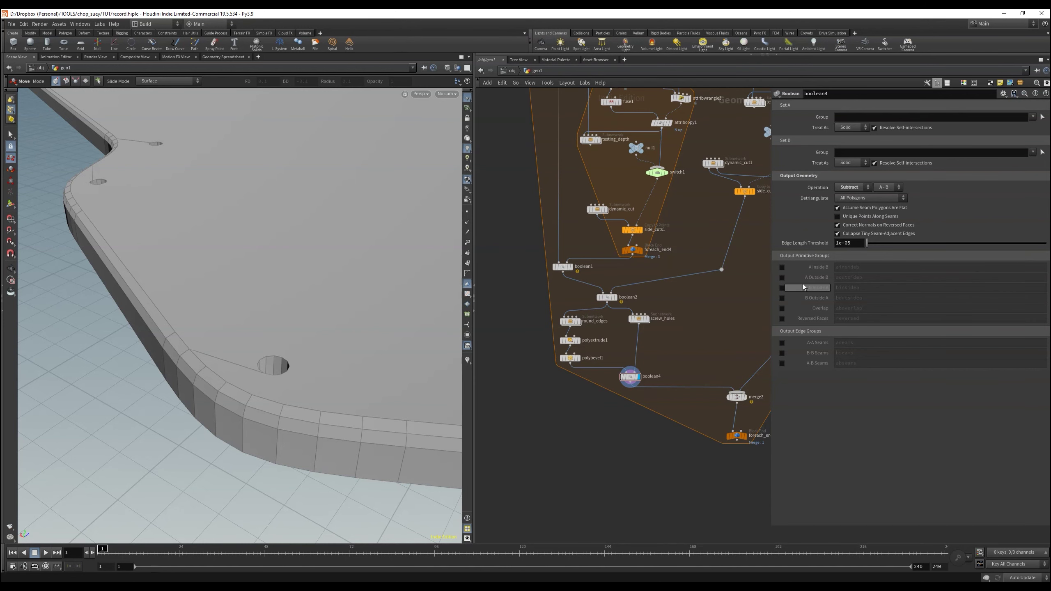
left_click(782, 288)
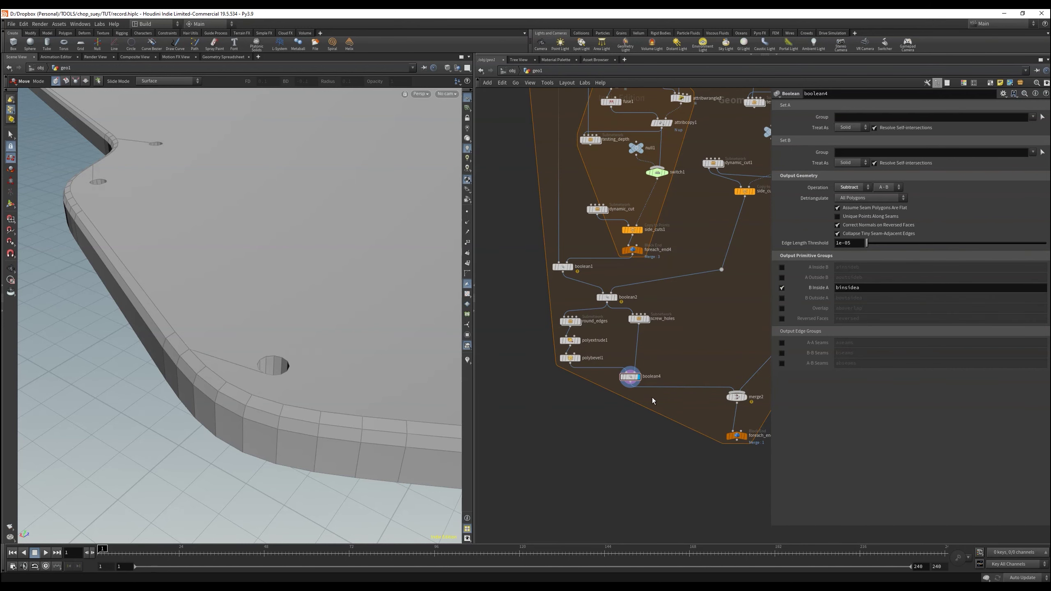
key("Tab")
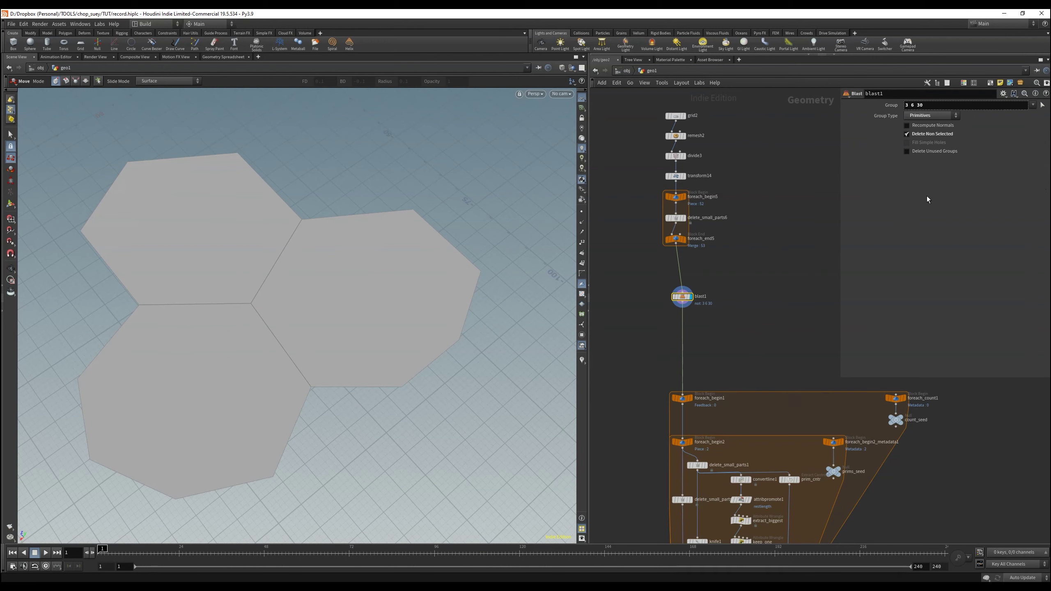
Step: Extend blast1's group to six hexagons (2-3 5-6 30-31) and display foreach_end3
left_click(1042, 106)
scroll(369, 282, "down", 5)
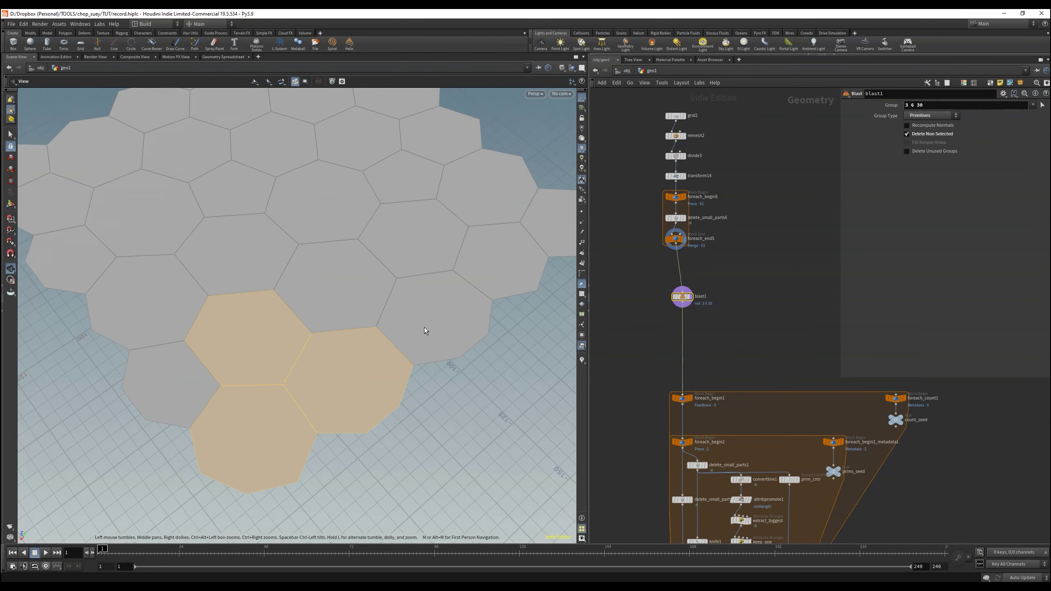
left_click_drag(438, 247, 390, 327, "shift")
key("Return")
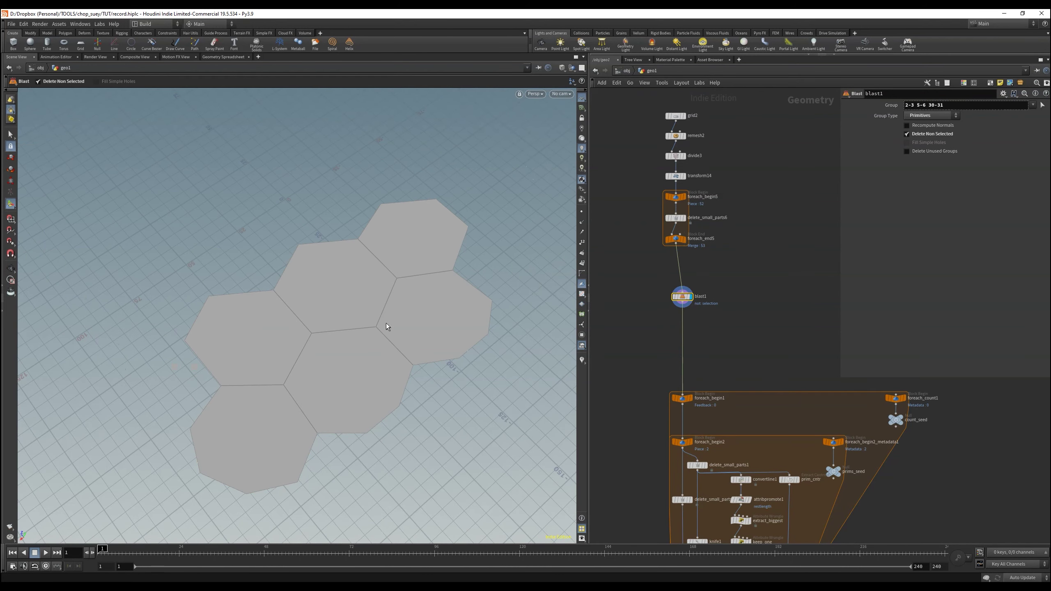
scroll(635, 248, "down", 5)
scroll(773, 478, "up", 10)
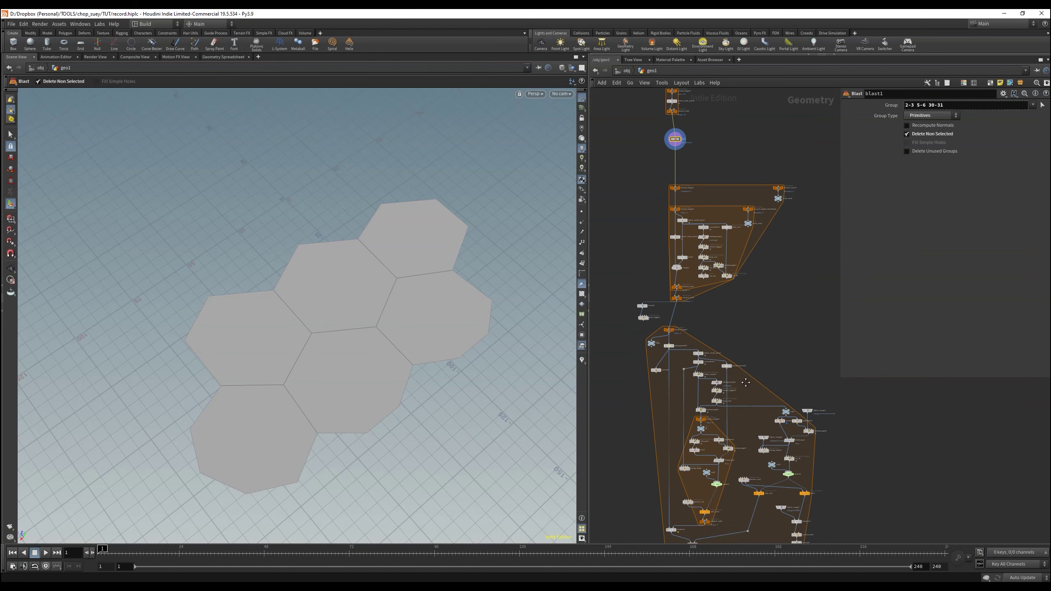
left_click(703, 375)
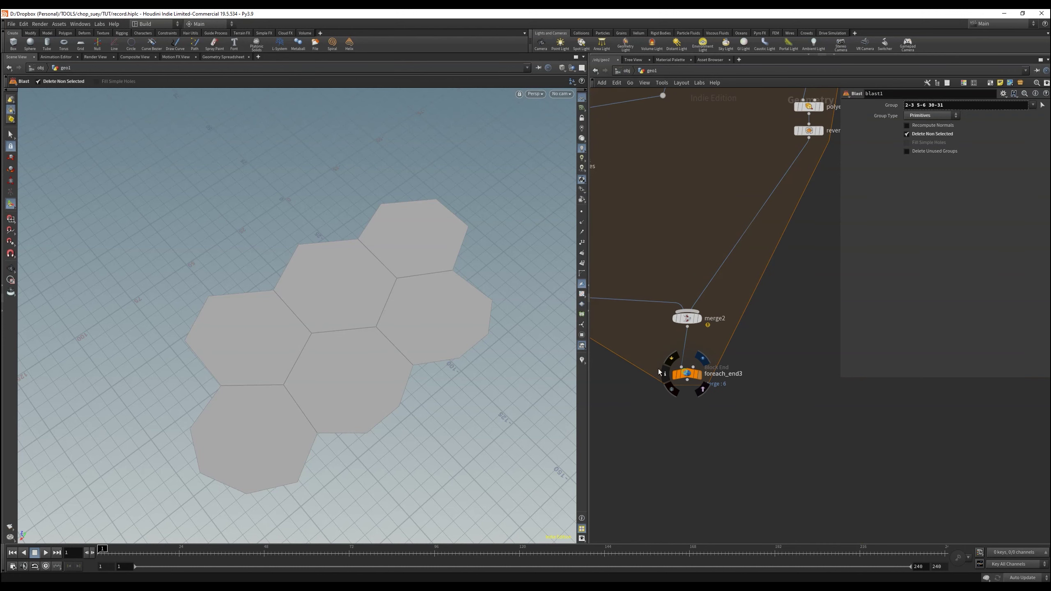